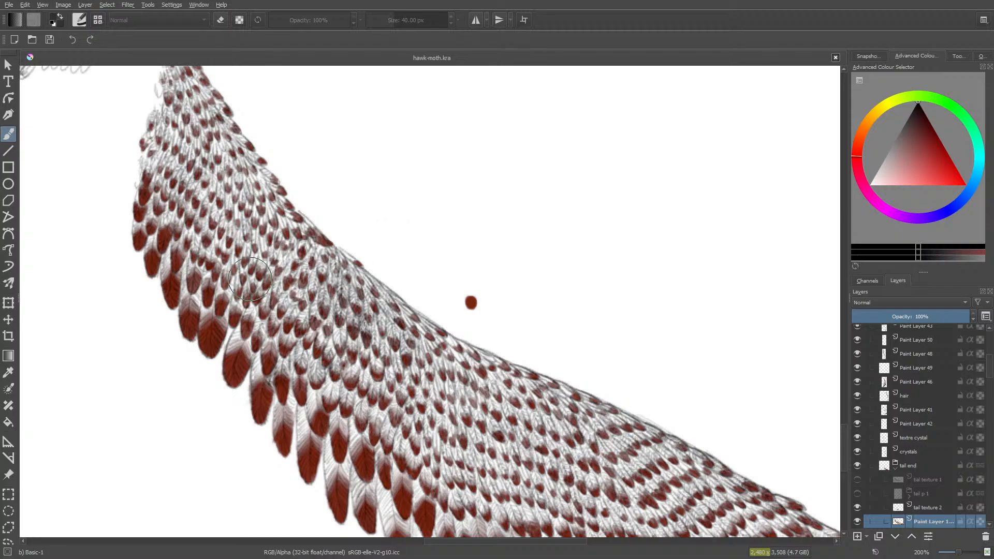
Step: Make the "tail p 1" layer in the "tail end" group visible as a colour reference
{"action": "scroll", "coordinate": [250, 279], "scroll_direction": "down", "scroll_amount": 5}
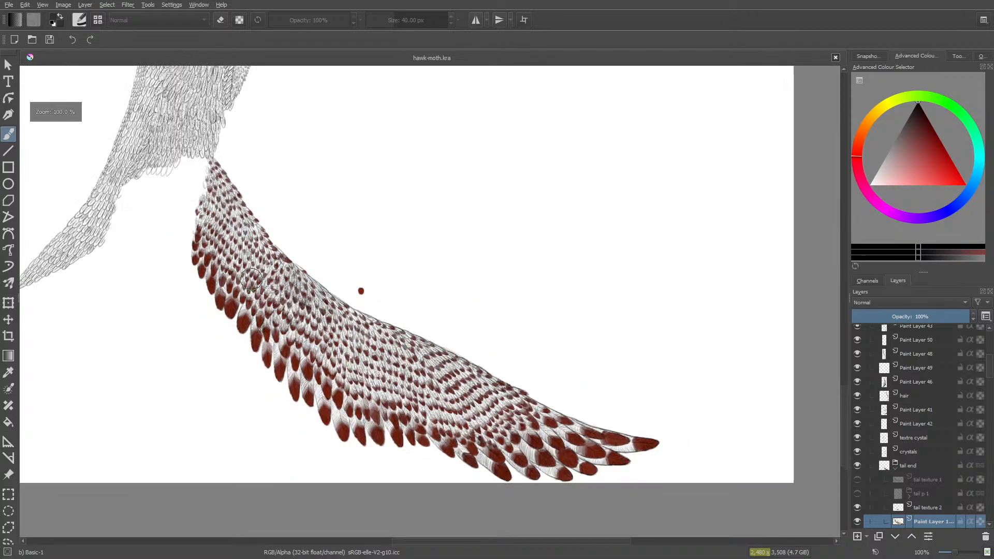
{"action": "scroll", "coordinate": [195, 295], "scroll_direction": "up", "scroll_amount": 4}
{"action": "left_click_drag", "start_coordinate": [435, 396], "coordinate": [371, 369]}
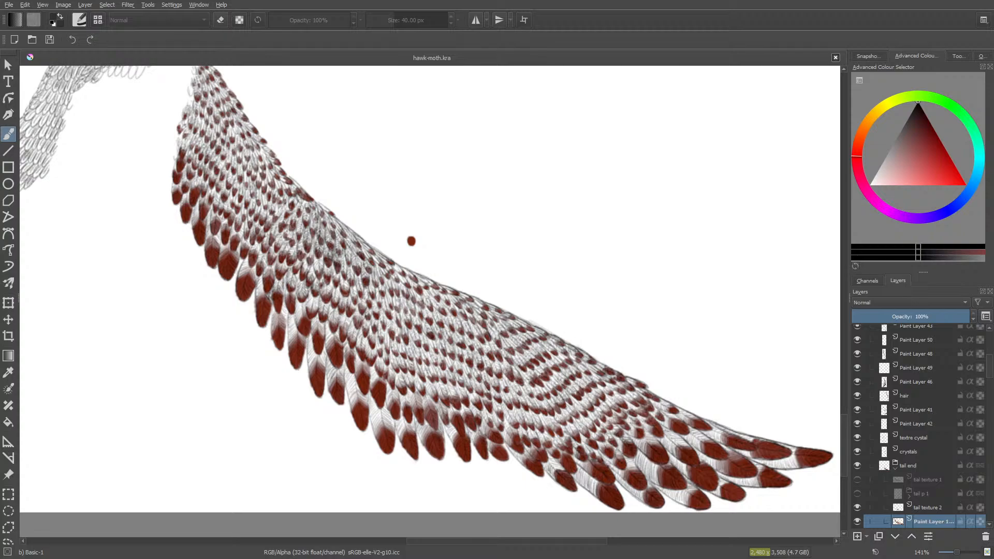
{"action": "mouse_move", "coordinate": [992, 368]}
{"action": "left_mouse_down"}
{"action": "mouse_move", "coordinate": [989, 391]}
{"action": "mouse_move", "coordinate": [993, 365]}
{"action": "left_mouse_up"}
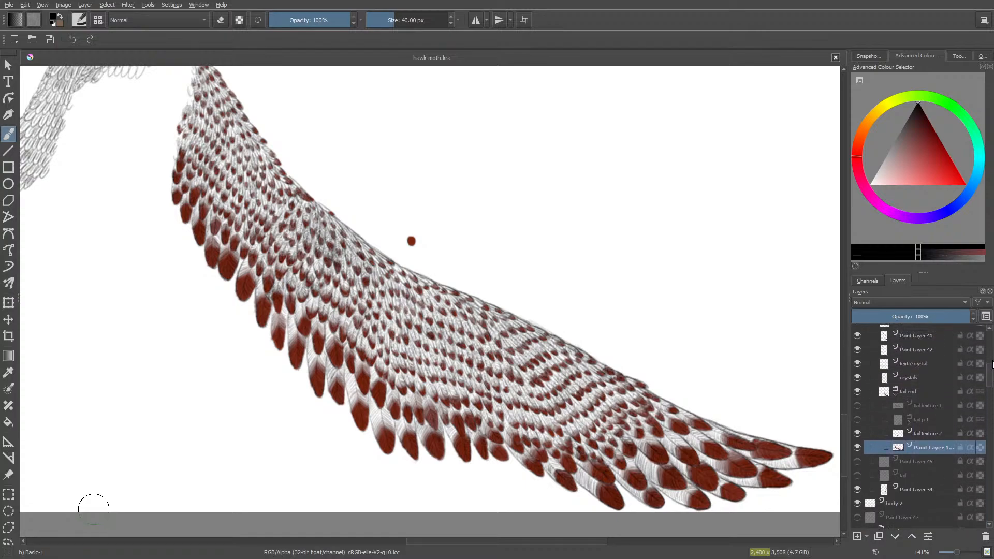
{"action": "left_click", "coordinate": [857, 419]}
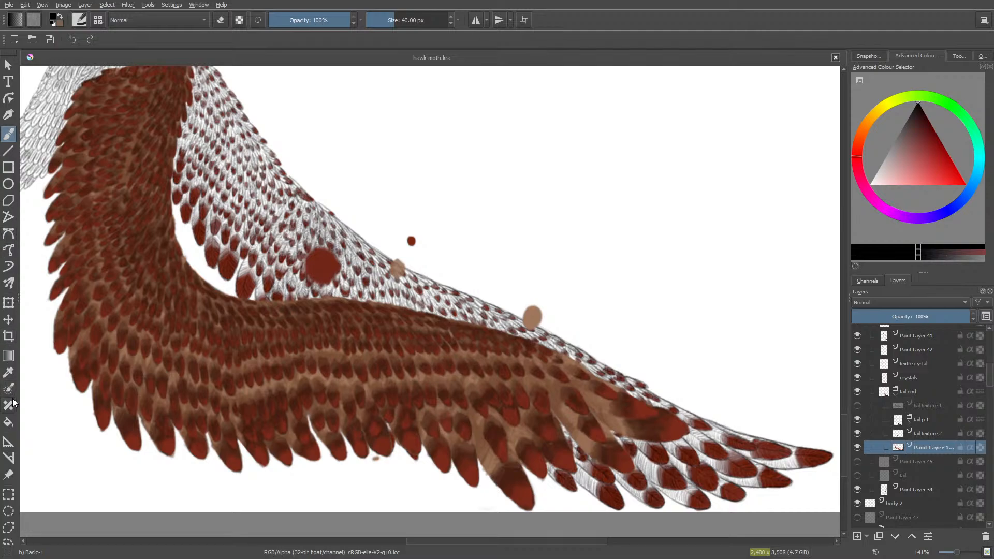
Step: Sample the dark brown from the base of a painted tail feather as the foreground colour
{"action": "left_click", "coordinate": [10, 378]}
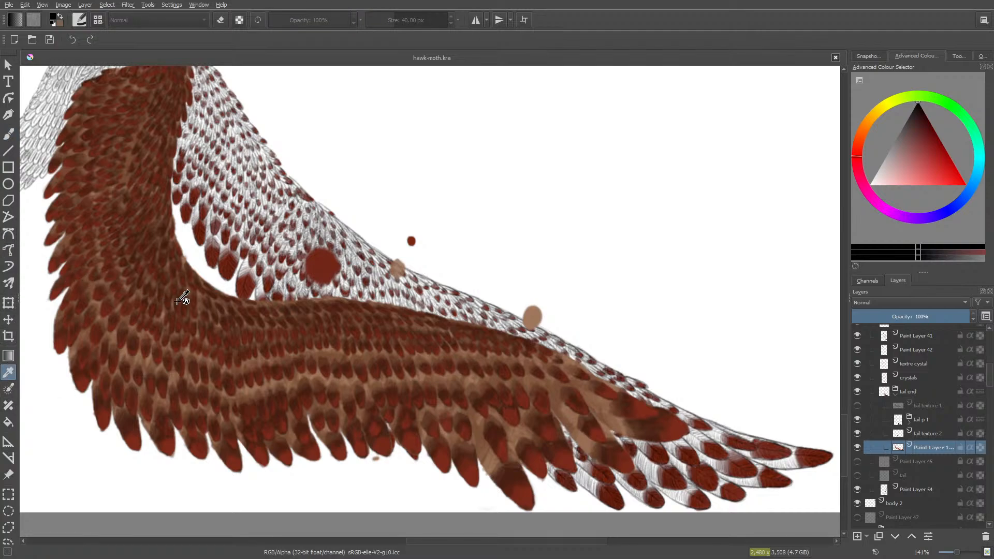
{"action": "scroll", "coordinate": [248, 417], "scroll_direction": "up", "scroll_amount": 6}
{"action": "scroll", "coordinate": [264, 417], "scroll_direction": "down", "scroll_amount": 5}
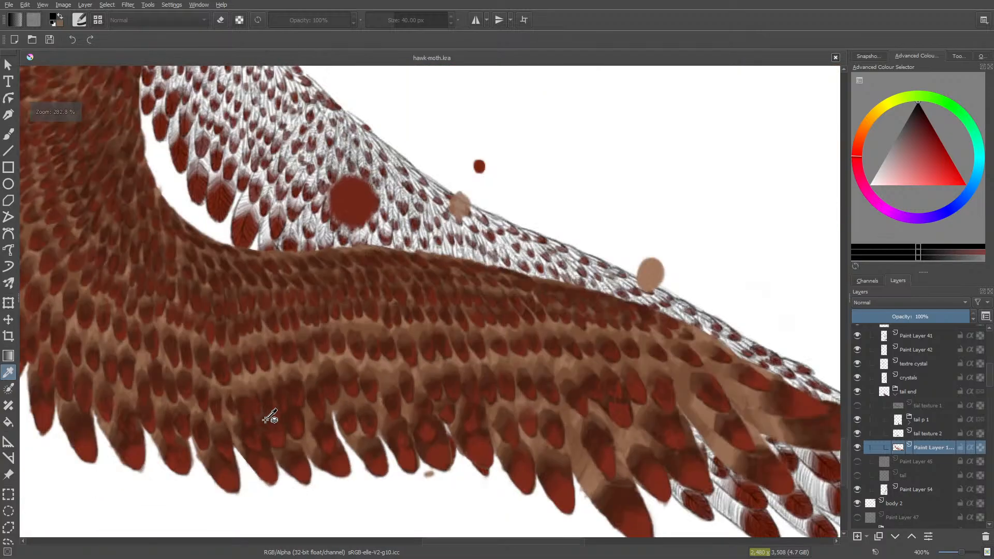
{"action": "scroll", "coordinate": [617, 378], "scroll_direction": "up", "scroll_amount": 2}
{"action": "scroll", "coordinate": [606, 423], "scroll_direction": "down", "scroll_amount": 2}
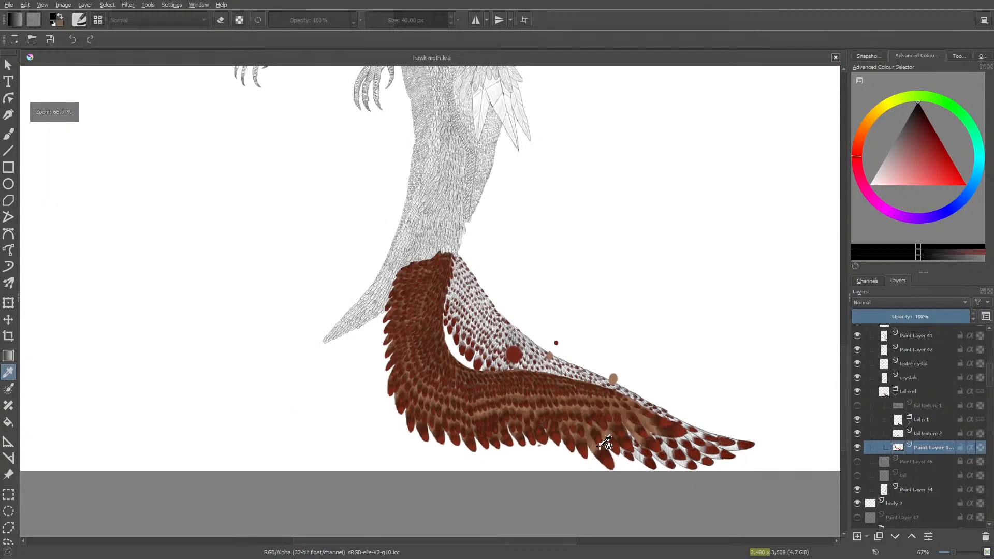
{"action": "scroll", "coordinate": [606, 423], "scroll_direction": "up", "scroll_amount": 6}
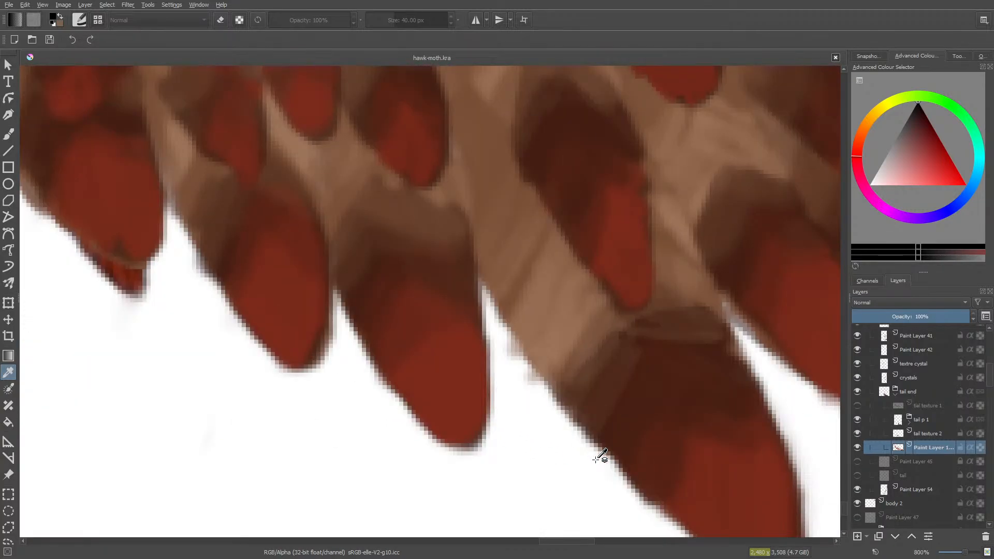
{"action": "left_click", "coordinate": [650, 381]}
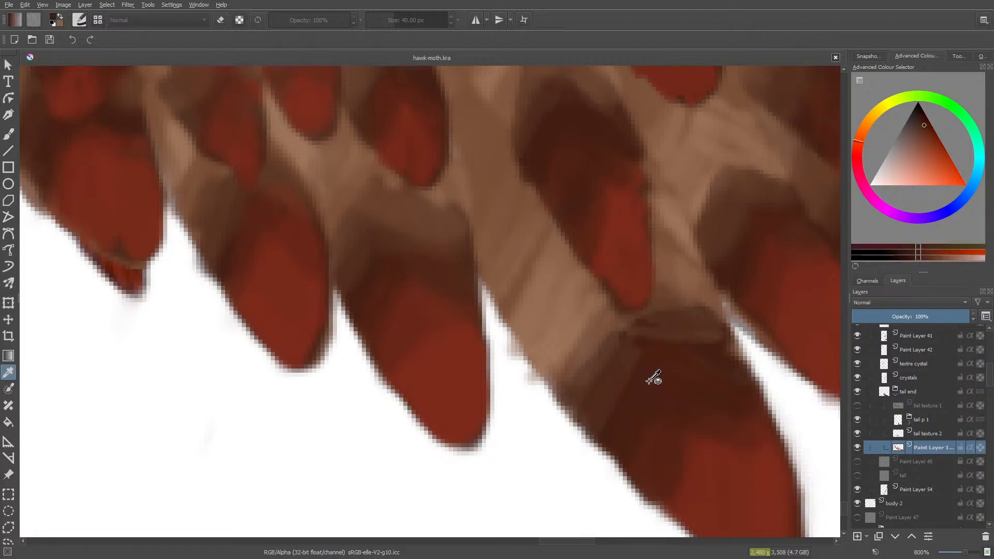
Step: Switch back to the Freehand Brush tool and hide the "tail p 1" reference layer
{"action": "left_click", "coordinate": [9, 135]}
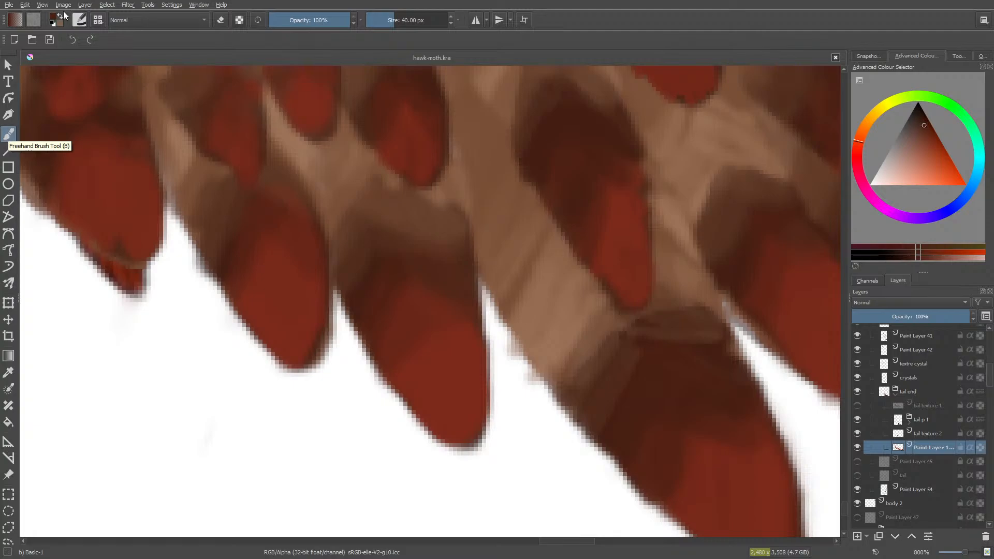
{"action": "scroll", "coordinate": [295, 467], "scroll_direction": "down", "scroll_amount": 10}
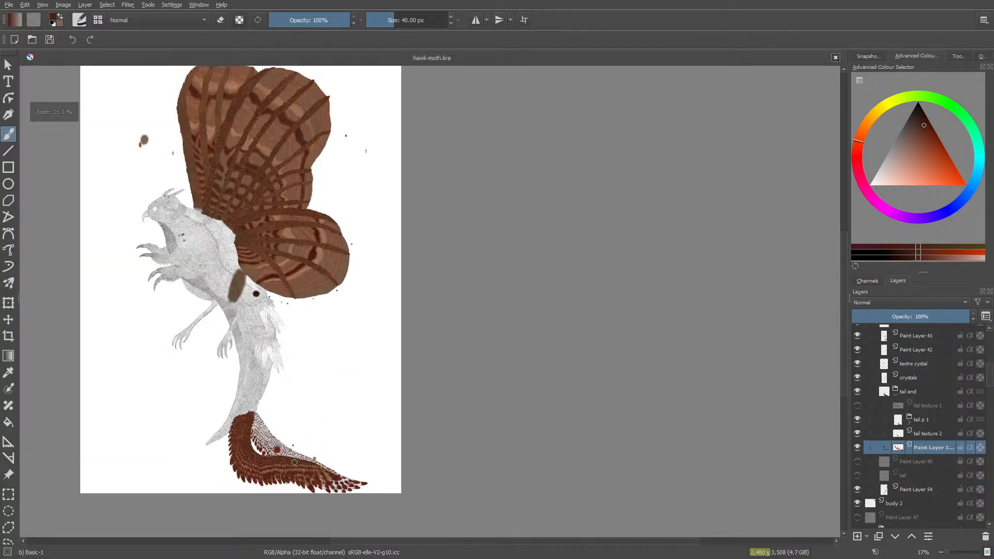
{"action": "scroll", "coordinate": [294, 462], "scroll_direction": "up", "scroll_amount": 9}
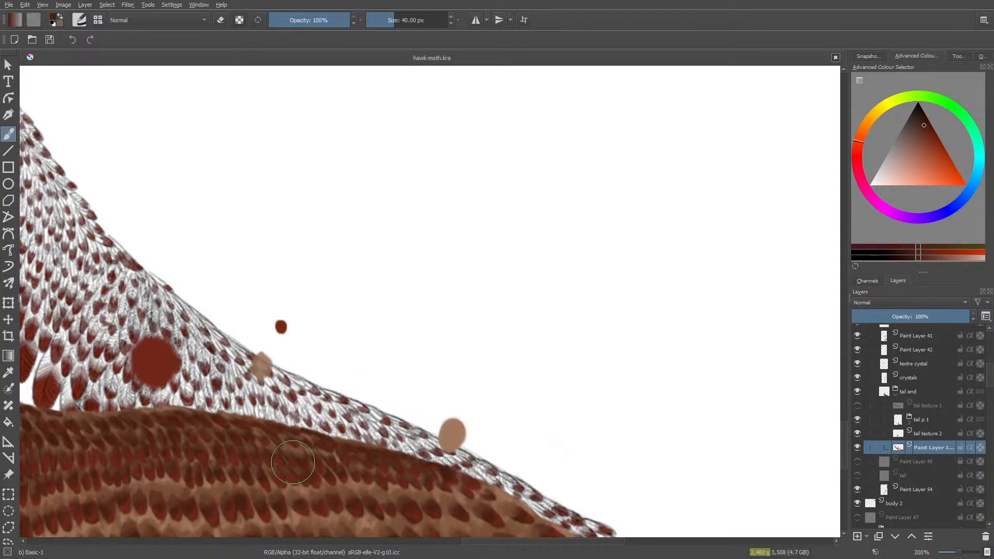
{"action": "left_click", "coordinate": [857, 419]}
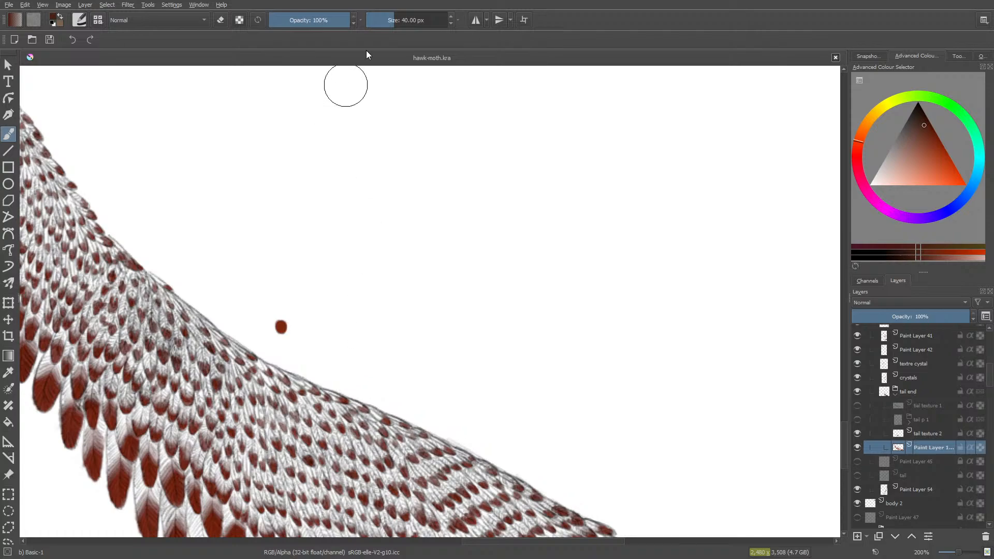
Step: Choose the Pencil-2 brush preset and paint a dark brown test swatch on the blank area above the tail
{"action": "left_click", "coordinate": [387, 16]}
{"action": "left_click", "coordinate": [80, 20]}
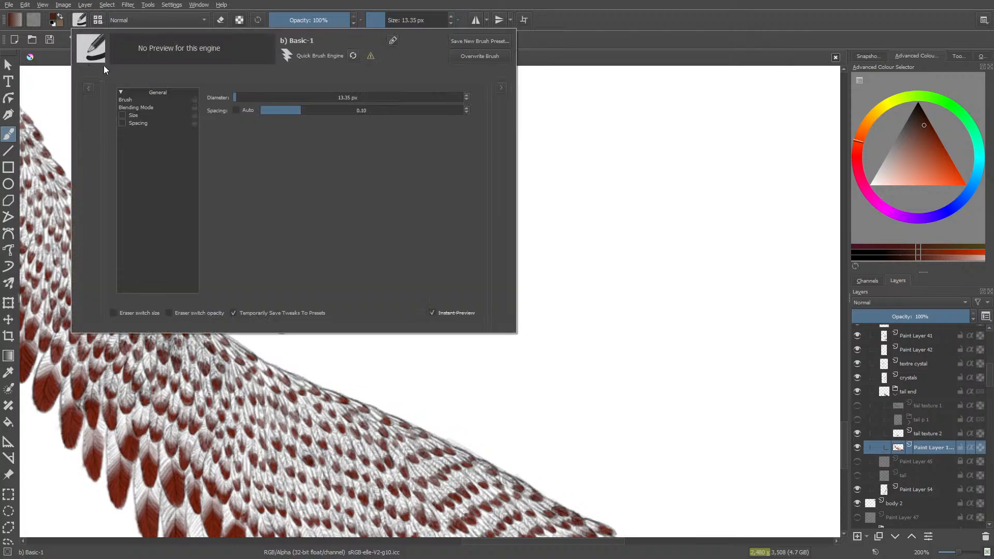
{"action": "left_click", "coordinate": [89, 89]}
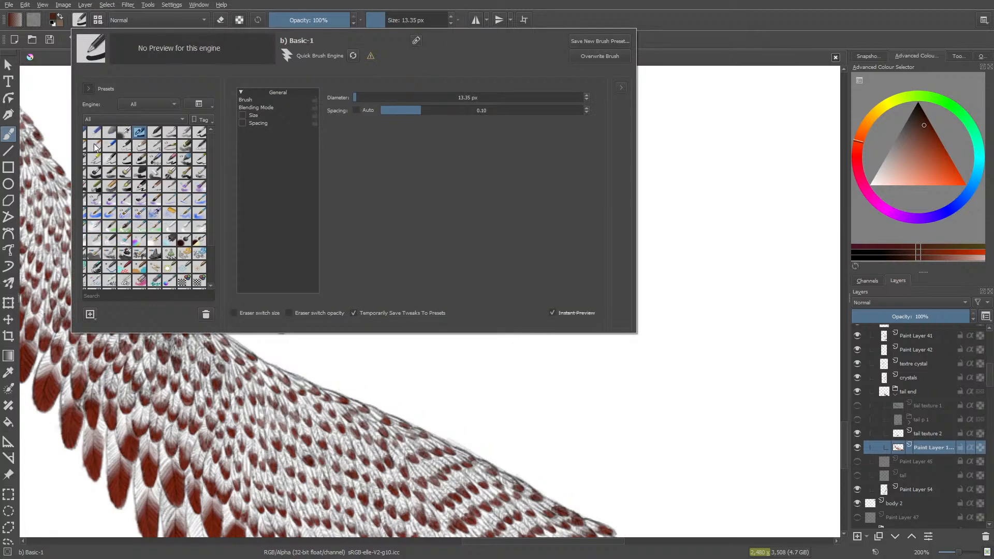
{"action": "left_click", "coordinate": [54, 83]}
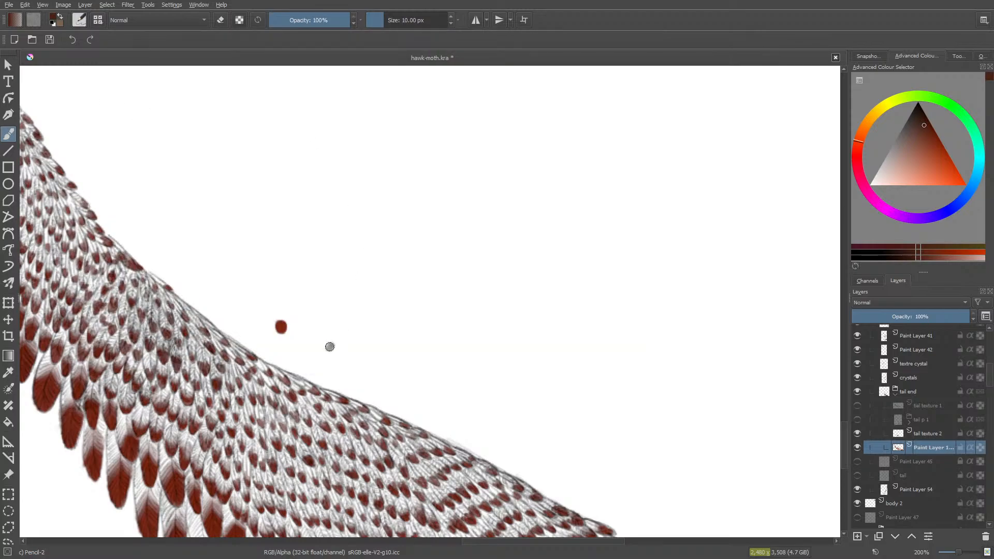
{"action": "left_click_drag", "start_coordinate": [334, 344], "coordinate": [340, 345]}
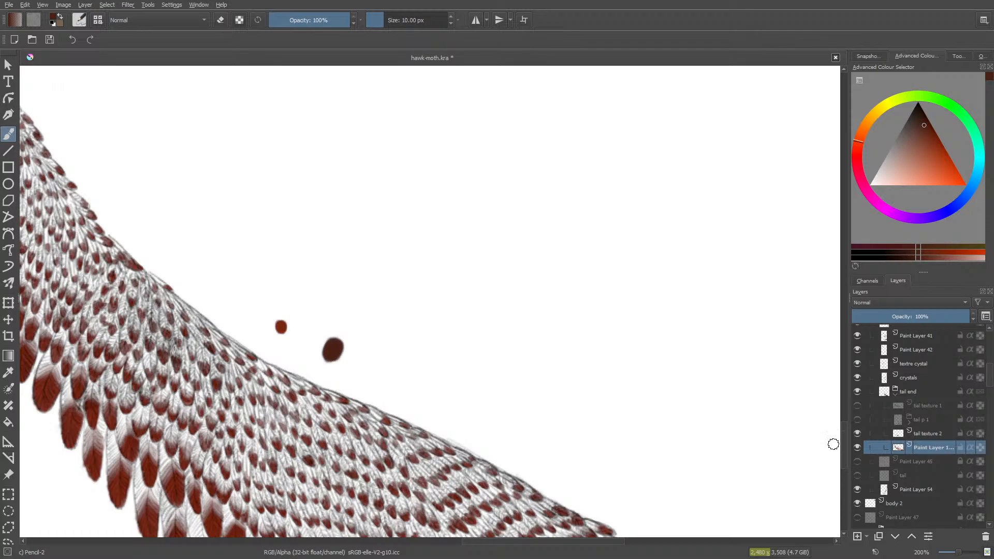
Step: Examine the large red-tipped feathers at the end of the tail up close
{"action": "left_click_drag", "start_coordinate": [846, 440], "coordinate": [845, 465]}
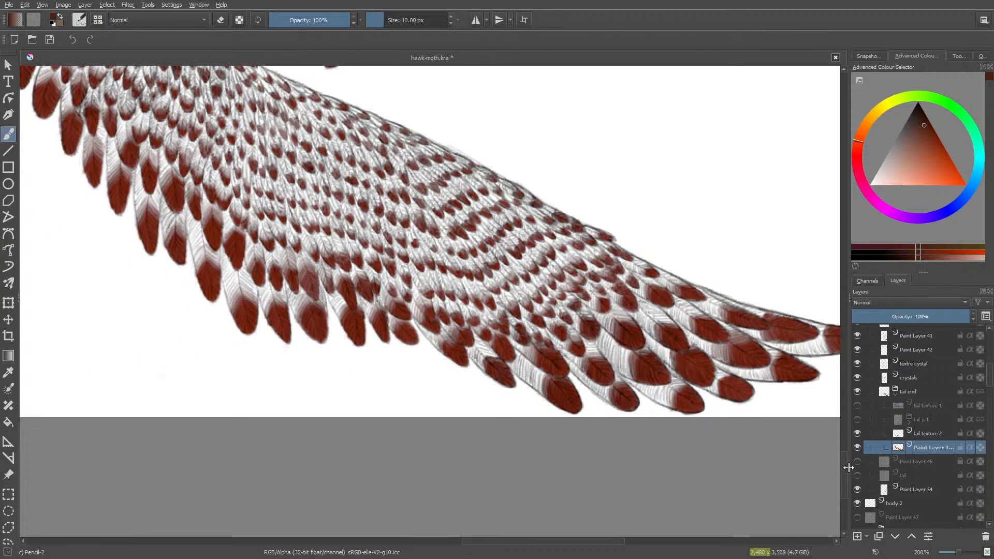
{"action": "scroll", "coordinate": [766, 432], "scroll_direction": "down", "scroll_amount": 3}
{"action": "scroll", "coordinate": [788, 433], "scroll_direction": "up", "scroll_amount": 5}
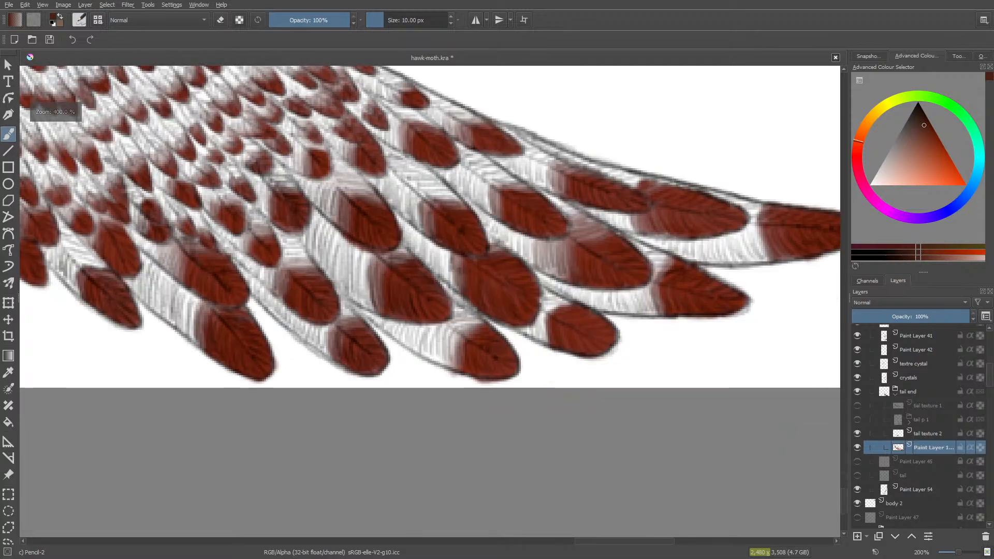
{"action": "scroll", "coordinate": [765, 380], "scroll_direction": "down", "scroll_amount": 2}
{"action": "scroll", "coordinate": [725, 264], "scroll_direction": "up", "scroll_amount": 2}
{"action": "scroll", "coordinate": [722, 301], "scroll_direction": "down", "scroll_amount": 2}
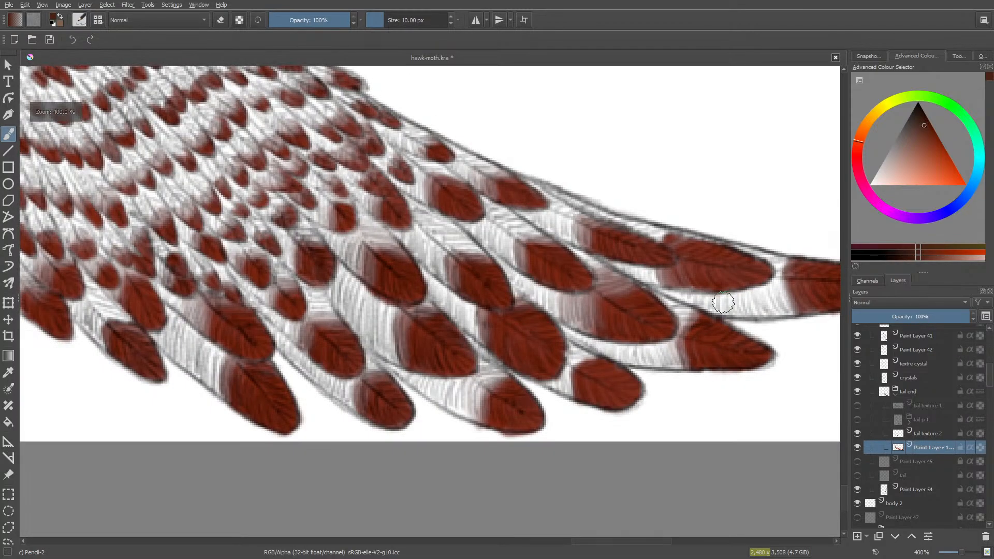
{"action": "scroll", "coordinate": [722, 301], "scroll_direction": "up", "scroll_amount": 2}
{"action": "scroll", "coordinate": [717, 288], "scroll_direction": "down", "scroll_amount": 1}
{"action": "scroll", "coordinate": [714, 259], "scroll_direction": "up", "scroll_amount": 1}
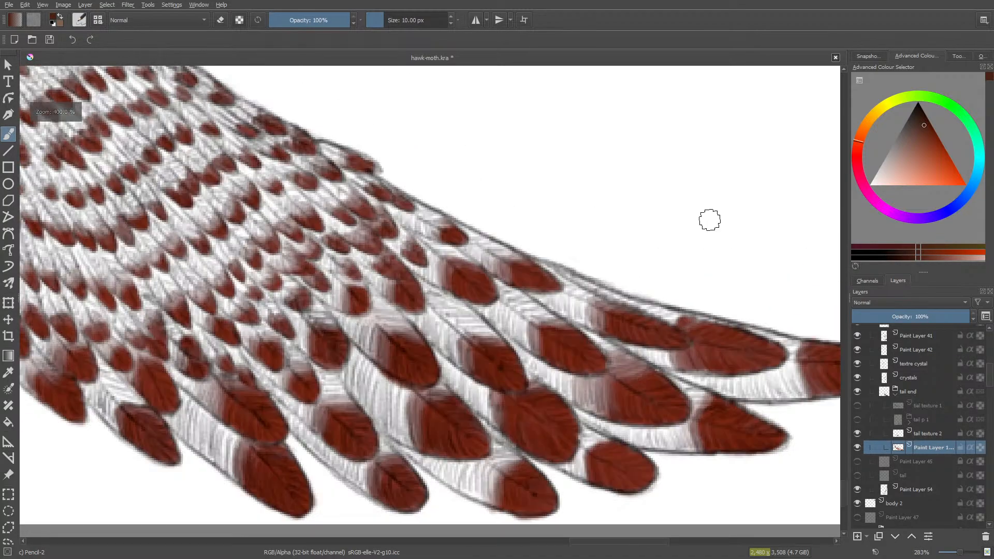
{"action": "scroll", "coordinate": [715, 304], "scroll_direction": "up", "scroll_amount": 1}
{"action": "scroll", "coordinate": [726, 444], "scroll_direction": "down", "scroll_amount": 2}
{"action": "scroll", "coordinate": [719, 424], "scroll_direction": "up", "scroll_amount": 3}
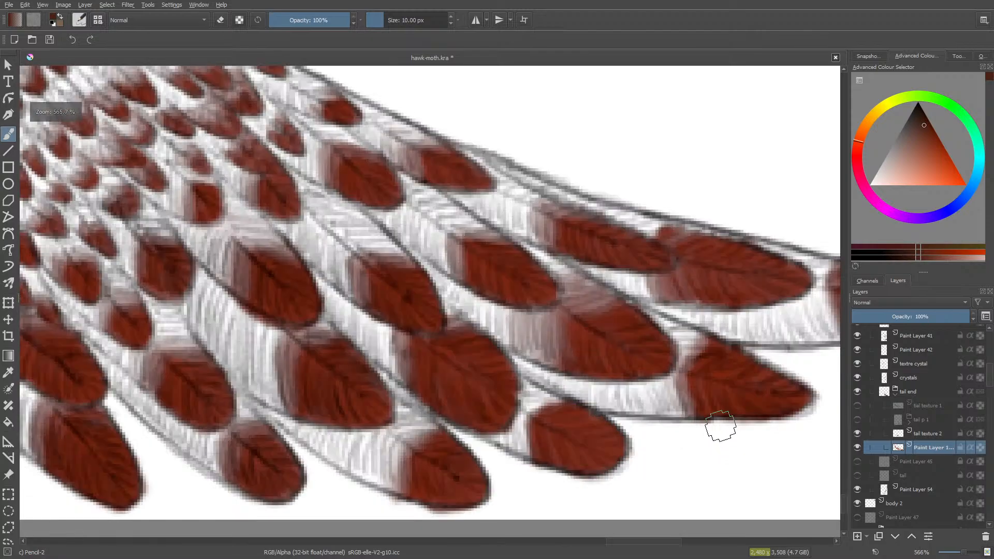
{"action": "scroll", "coordinate": [722, 426], "scroll_direction": "down", "scroll_amount": 1}
{"action": "scroll", "coordinate": [728, 393], "scroll_direction": "up", "scroll_amount": 1}
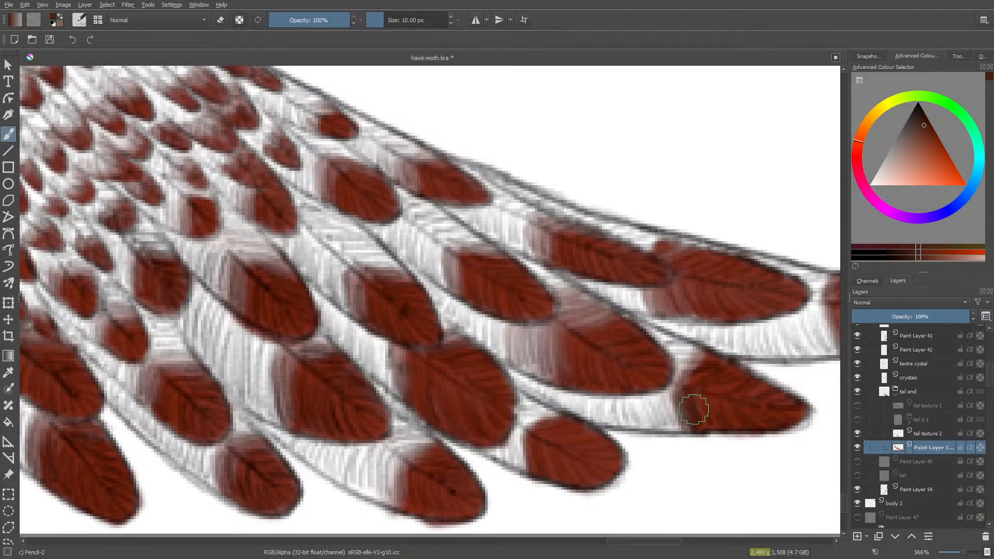
Step: Sample the colour at the base of a tail-end feather's red tip and paint a second swatch above the tail
{"action": "left_click", "coordinate": [694, 408], "text": "ctrl"}
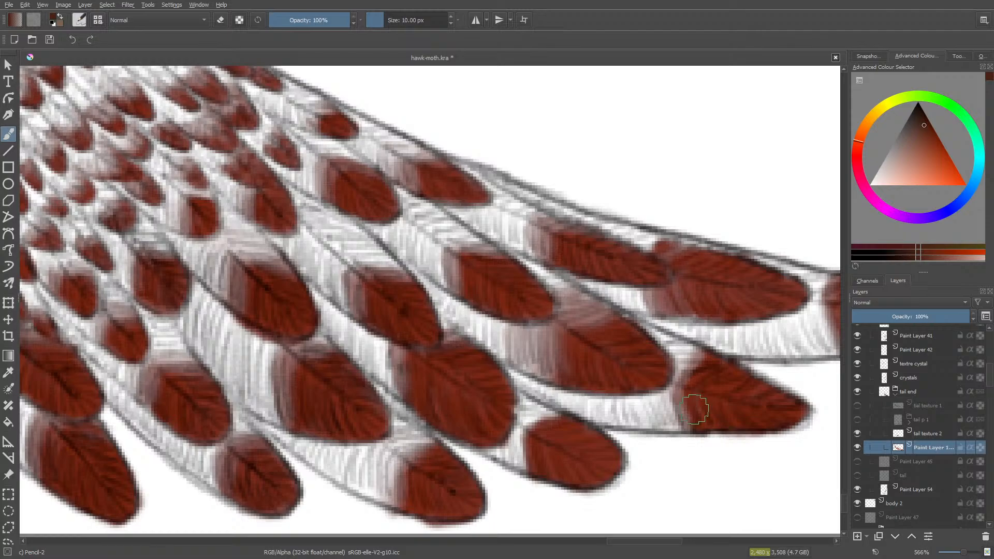
{"action": "left_click", "coordinate": [694, 407], "text": "ctrl"}
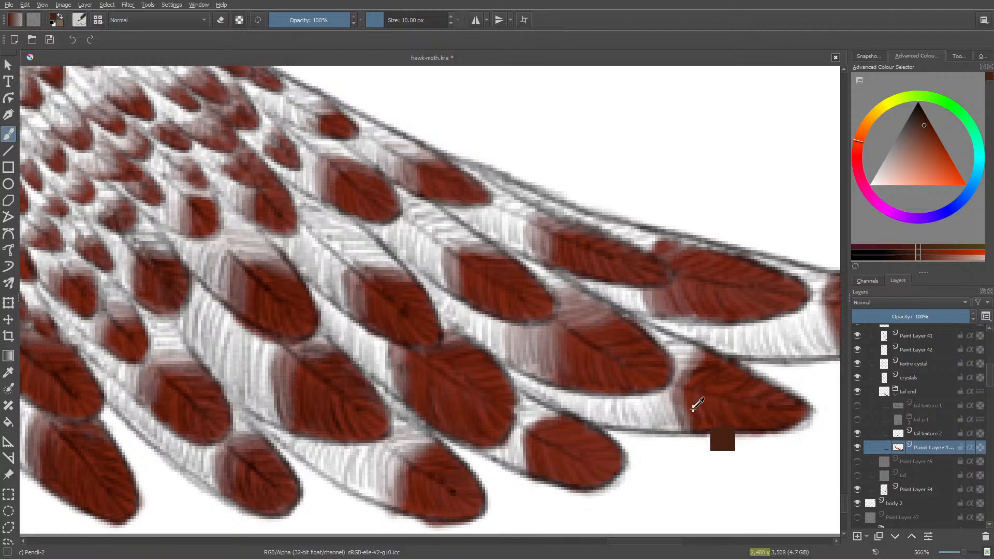
{"action": "left_click_drag", "start_coordinate": [844, 499], "coordinate": [844, 492]}
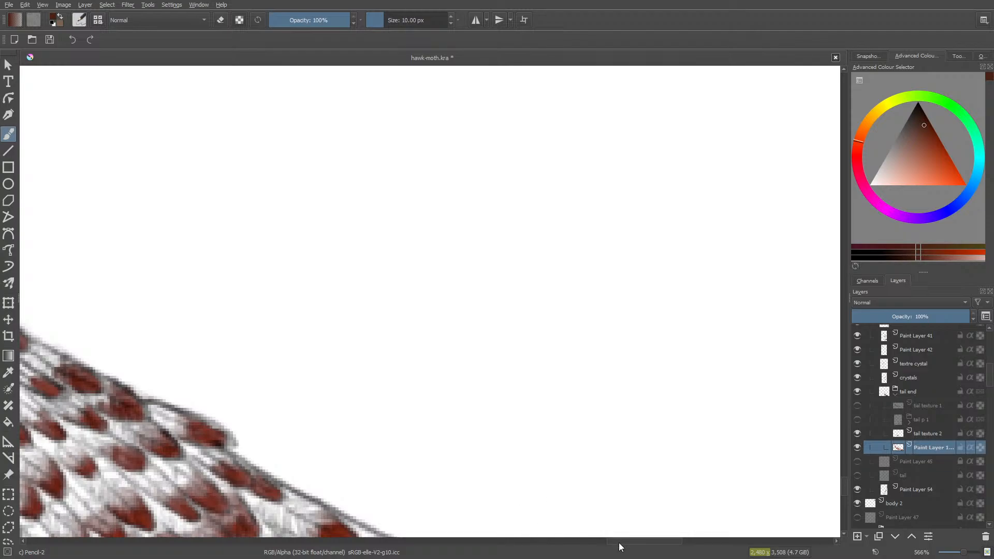
{"action": "left_click_drag", "start_coordinate": [620, 542], "coordinate": [579, 542]}
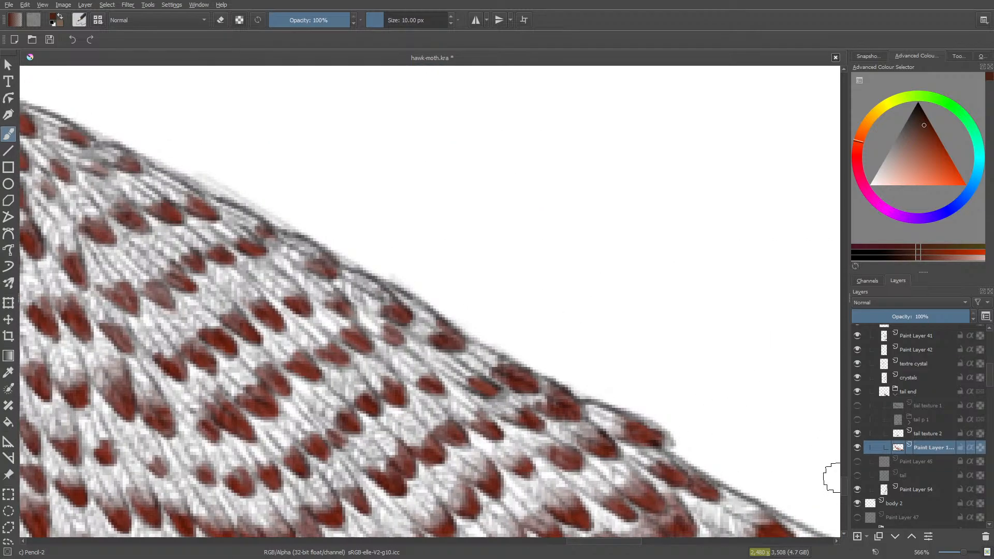
{"action": "left_click_drag", "start_coordinate": [844, 485], "coordinate": [846, 473]}
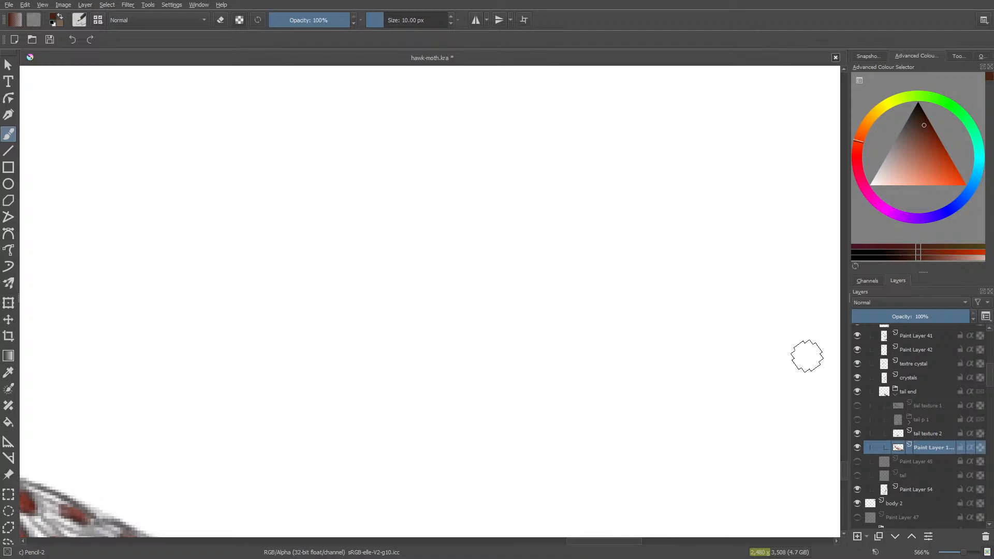
{"action": "left_click_drag", "start_coordinate": [844, 470], "coordinate": [844, 485]}
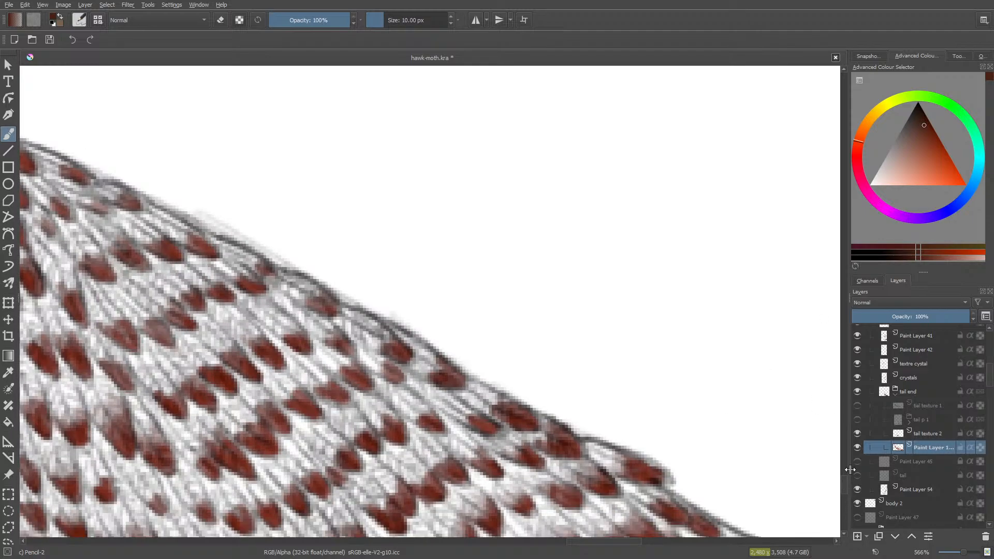
{"action": "mouse_move", "coordinate": [562, 344]}
{"action": "left_mouse_down"}
{"action": "mouse_move", "coordinate": [557, 336]}
{"action": "mouse_move", "coordinate": [553, 348]}
{"action": "mouse_move", "coordinate": [572, 334]}
{"action": "left_mouse_up"}
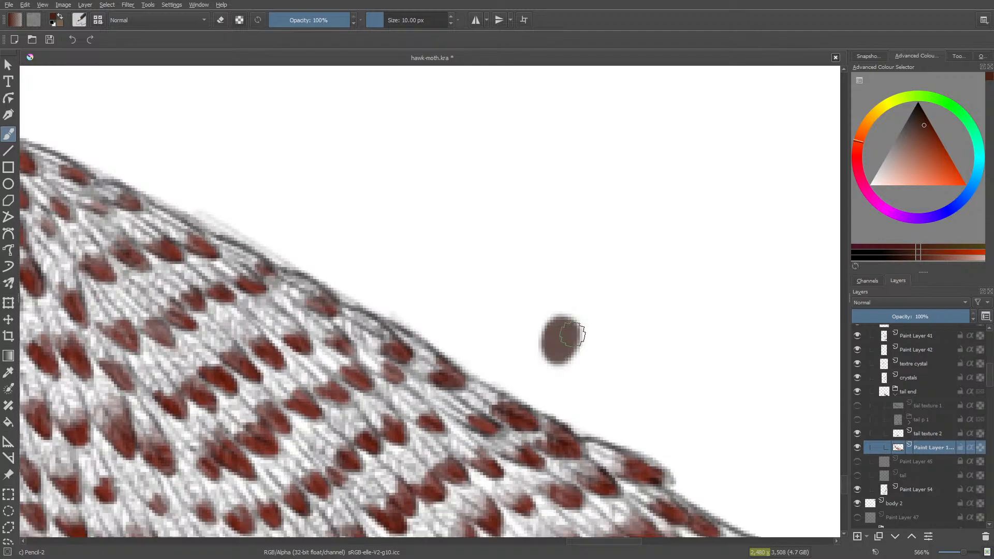
Step: Add a new paint layer above Paint Layer 117 and paint dark brown over the second swatch
{"action": "left_click", "coordinate": [858, 537]}
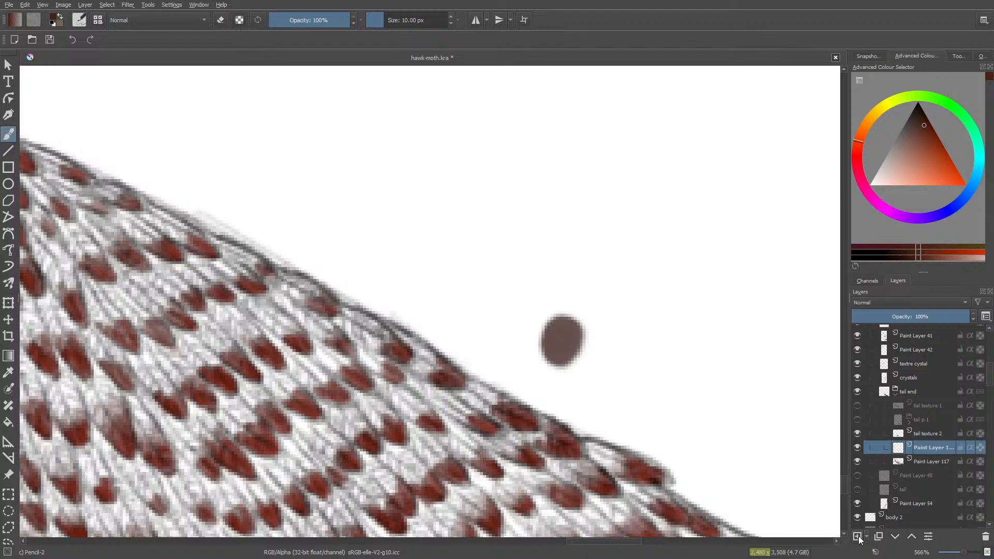
{"action": "left_click_drag", "start_coordinate": [591, 542], "coordinate": [628, 542]}
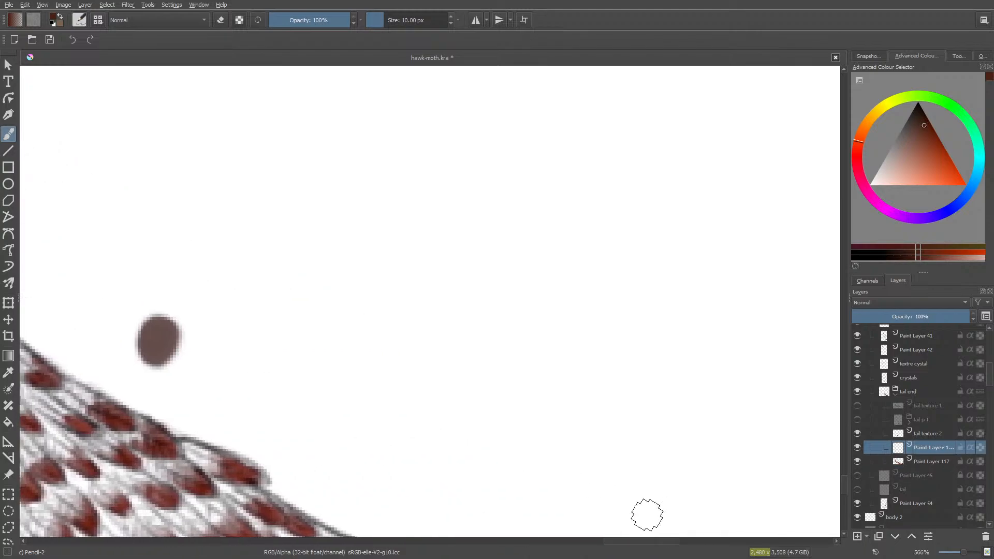
{"action": "mouse_move", "coordinate": [147, 347]}
{"action": "left_mouse_down"}
{"action": "mouse_move", "coordinate": [171, 324]}
{"action": "mouse_move", "coordinate": [155, 357]}
{"action": "mouse_move", "coordinate": [142, 343]}
{"action": "mouse_move", "coordinate": [161, 353]}
{"action": "mouse_move", "coordinate": [158, 320]}
{"action": "left_mouse_up"}
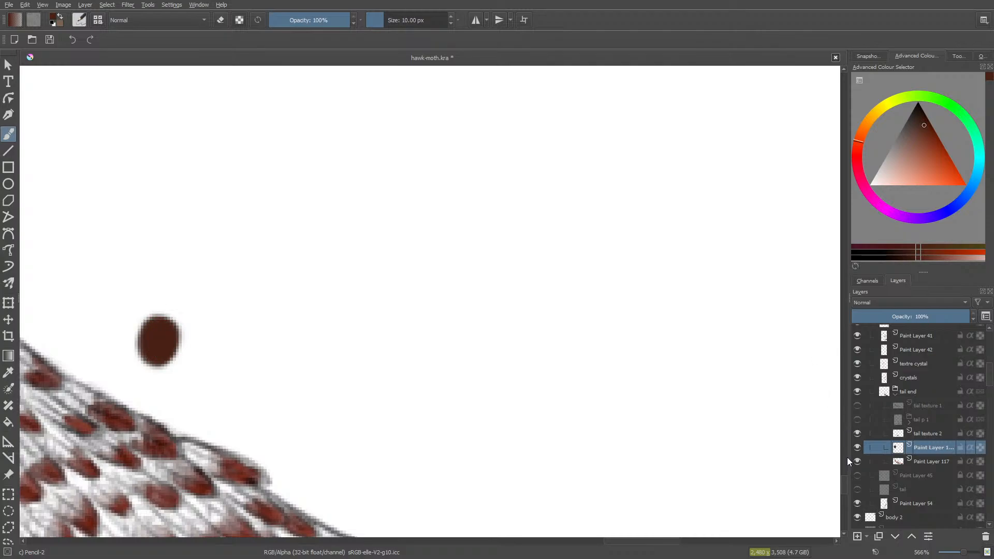
Step: Paint a dark brown band across the base of the red tip on a large feather at the tail's lower edge
{"action": "left_click_drag", "start_coordinate": [847, 458], "coordinate": [843, 510]}
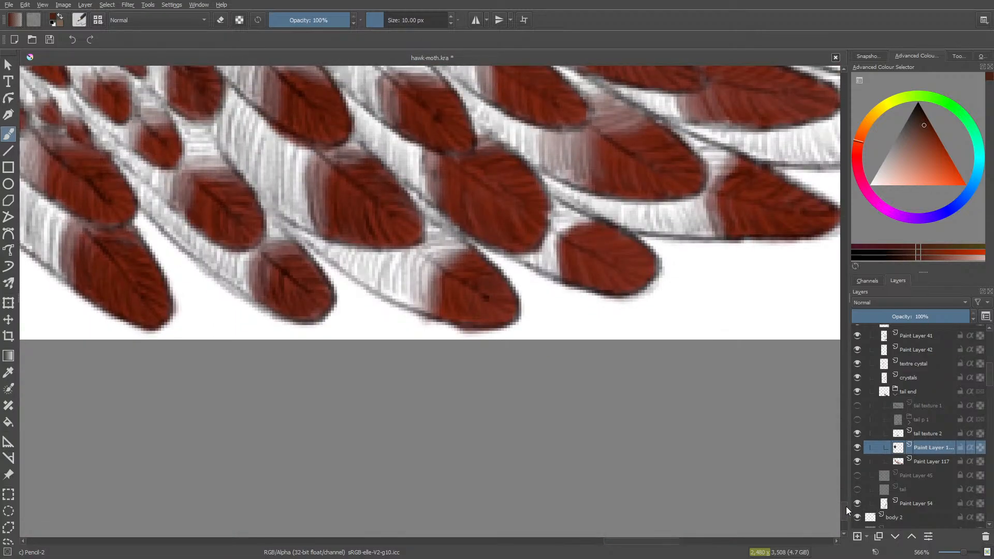
{"action": "mouse_move", "coordinate": [437, 284]}
{"action": "left_mouse_down"}
{"action": "mouse_move", "coordinate": [438, 274]}
{"action": "mouse_move", "coordinate": [443, 297]}
{"action": "mouse_move", "coordinate": [447, 279]}
{"action": "mouse_move", "coordinate": [426, 303]}
{"action": "mouse_move", "coordinate": [426, 266]}
{"action": "mouse_move", "coordinate": [424, 301]}
{"action": "mouse_move", "coordinate": [414, 262]}
{"action": "mouse_move", "coordinate": [407, 297]}
{"action": "mouse_move", "coordinate": [426, 252]}
{"action": "mouse_move", "coordinate": [474, 260]}
{"action": "mouse_move", "coordinate": [428, 241]}
{"action": "mouse_move", "coordinate": [424, 229]}
{"action": "mouse_move", "coordinate": [424, 261]}
{"action": "mouse_move", "coordinate": [455, 259]}
{"action": "mouse_move", "coordinate": [442, 261]}
{"action": "mouse_move", "coordinate": [448, 246]}
{"action": "mouse_move", "coordinate": [419, 248]}
{"action": "mouse_move", "coordinate": [420, 223]}
{"action": "mouse_move", "coordinate": [444, 237]}
{"action": "mouse_move", "coordinate": [411, 238]}
{"action": "mouse_move", "coordinate": [396, 294]}
{"action": "mouse_move", "coordinate": [396, 251]}
{"action": "mouse_move", "coordinate": [387, 272]}
{"action": "mouse_move", "coordinate": [388, 293]}
{"action": "mouse_move", "coordinate": [406, 244]}
{"action": "mouse_move", "coordinate": [391, 284]}
{"action": "mouse_move", "coordinate": [415, 255]}
{"action": "mouse_move", "coordinate": [417, 275]}
{"action": "mouse_move", "coordinate": [442, 262]}
{"action": "mouse_move", "coordinate": [451, 275]}
{"action": "mouse_move", "coordinate": [415, 301]}
{"action": "left_mouse_up"}
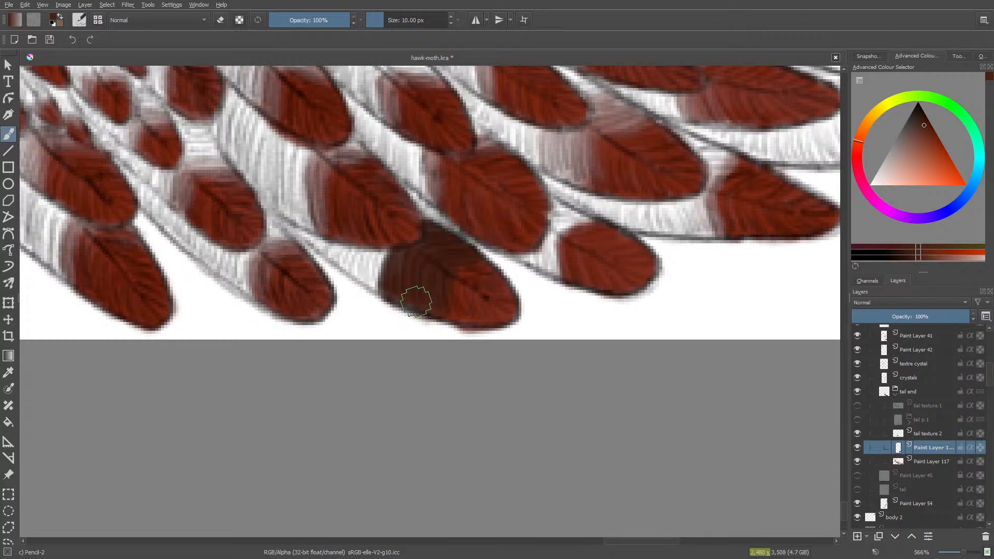
Step: Extend the dark brown band on the shaded lower-edge feather and paint a similar band across the next large feather tip to its left
{"action": "mouse_move", "coordinate": [386, 252]}
{"action": "left_mouse_down"}
{"action": "mouse_move", "coordinate": [375, 282]}
{"action": "mouse_move", "coordinate": [416, 307]}
{"action": "mouse_move", "coordinate": [388, 275]}
{"action": "mouse_move", "coordinate": [395, 254]}
{"action": "mouse_move", "coordinate": [420, 250]}
{"action": "mouse_move", "coordinate": [408, 240]}
{"action": "mouse_move", "coordinate": [424, 231]}
{"action": "mouse_move", "coordinate": [409, 206]}
{"action": "left_mouse_up"}
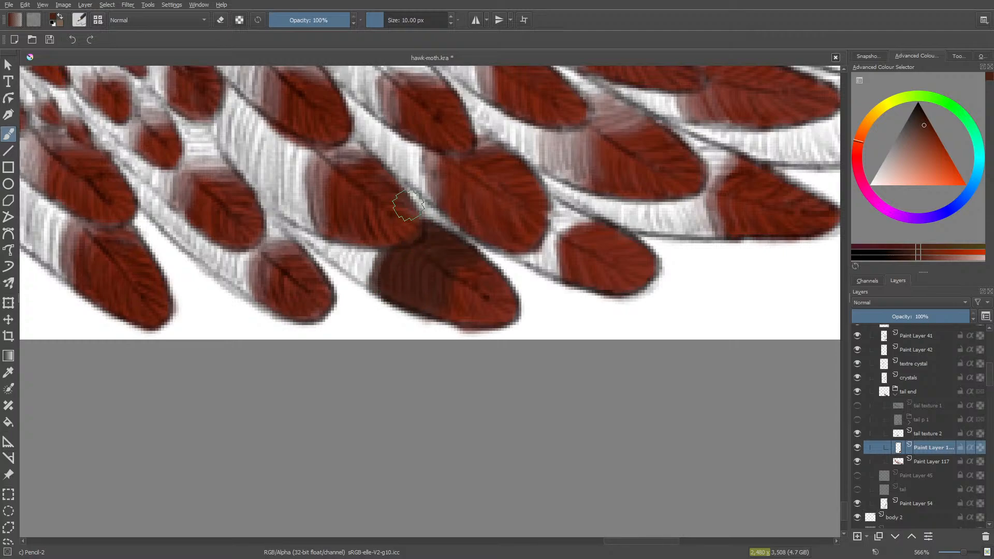
{"action": "scroll", "coordinate": [843, 503], "scroll_direction": "down", "scroll_amount": 4}
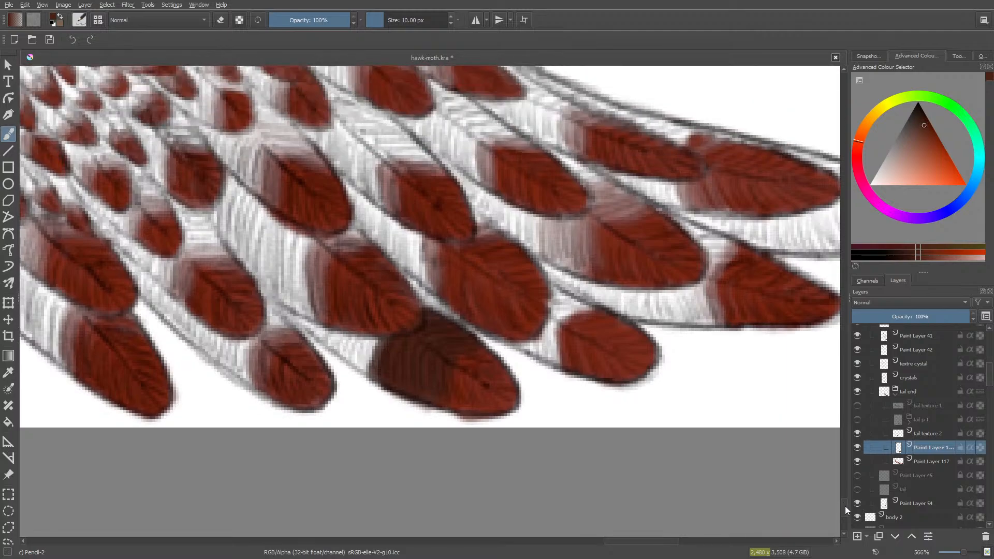
{"action": "scroll", "coordinate": [847, 502], "scroll_direction": "up", "scroll_amount": 4}
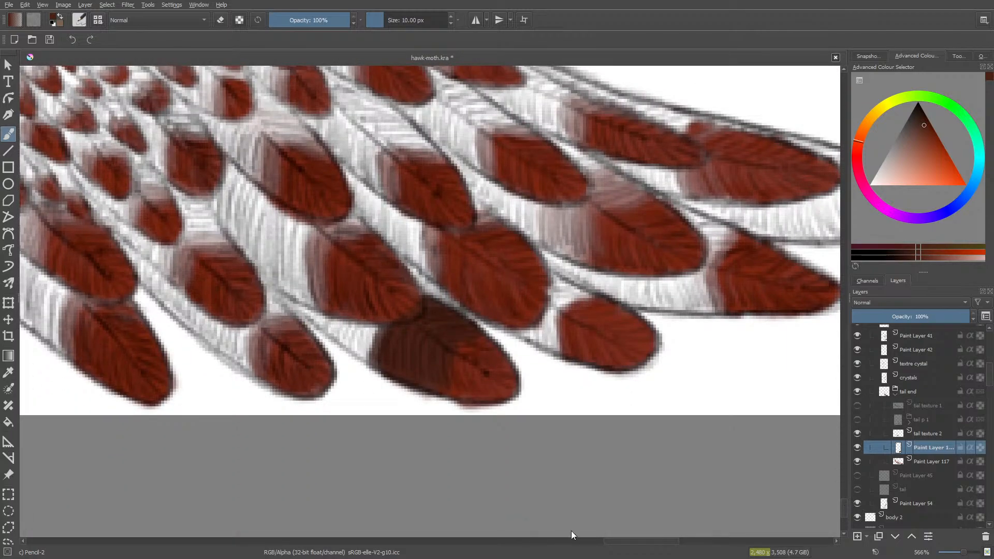
{"action": "left_click_drag", "start_coordinate": [627, 542], "coordinate": [587, 542]}
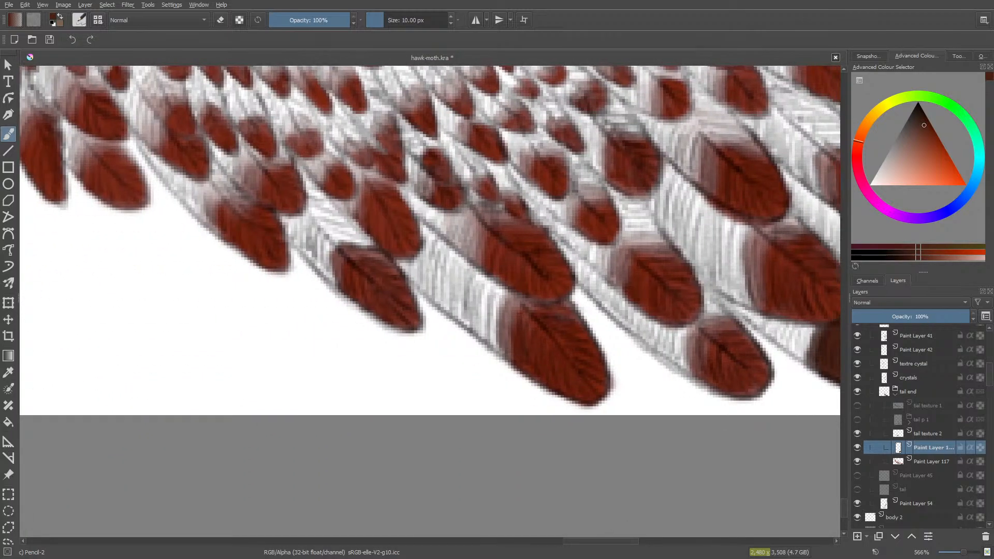
{"action": "mouse_move", "coordinate": [533, 310]}
{"action": "left_mouse_down"}
{"action": "mouse_move", "coordinate": [508, 322]}
{"action": "mouse_move", "coordinate": [514, 301]}
{"action": "mouse_move", "coordinate": [504, 342]}
{"action": "mouse_move", "coordinate": [514, 297]}
{"action": "mouse_move", "coordinate": [509, 340]}
{"action": "mouse_move", "coordinate": [520, 299]}
{"action": "mouse_move", "coordinate": [512, 331]}
{"action": "left_mouse_up"}
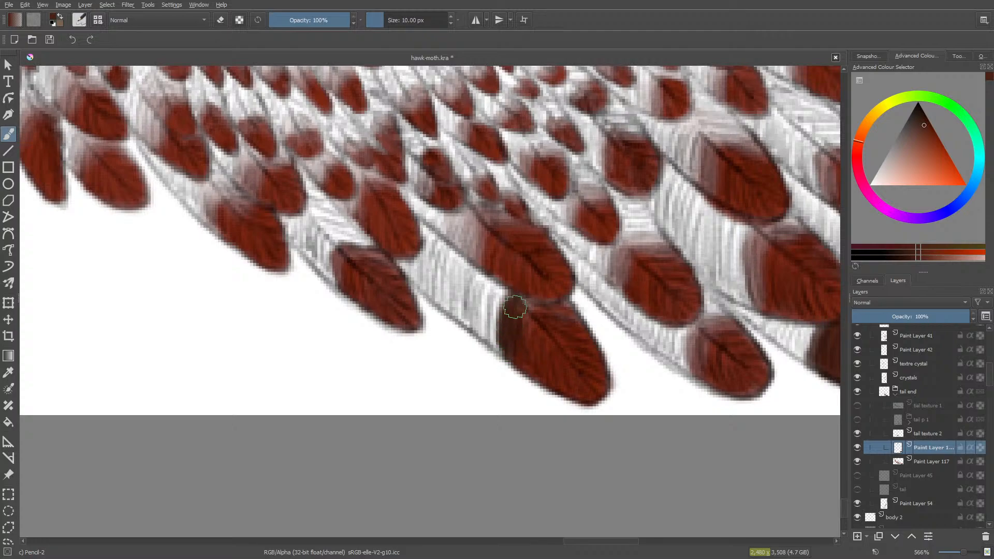
{"action": "mouse_move", "coordinate": [517, 322]}
{"action": "left_mouse_down"}
{"action": "mouse_move", "coordinate": [520, 354]}
{"action": "mouse_move", "coordinate": [503, 292]}
{"action": "mouse_move", "coordinate": [488, 322]}
{"action": "left_mouse_up"}
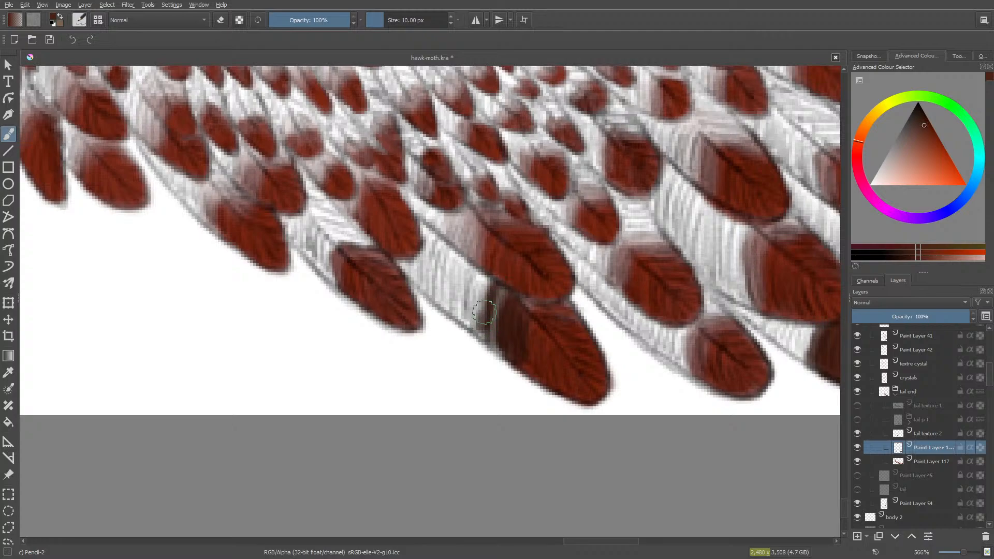
{"action": "mouse_move", "coordinate": [477, 281]}
{"action": "left_mouse_down"}
{"action": "mouse_move", "coordinate": [481, 334]}
{"action": "mouse_move", "coordinate": [487, 316]}
{"action": "mouse_move", "coordinate": [493, 337]}
{"action": "mouse_move", "coordinate": [500, 305]}
{"action": "mouse_move", "coordinate": [502, 335]}
{"action": "mouse_move", "coordinate": [493, 289]}
{"action": "mouse_move", "coordinate": [506, 298]}
{"action": "mouse_move", "coordinate": [524, 287]}
{"action": "mouse_move", "coordinate": [564, 312]}
{"action": "mouse_move", "coordinate": [475, 272]}
{"action": "mouse_move", "coordinate": [467, 321]}
{"action": "mouse_move", "coordinate": [470, 264]}
{"action": "mouse_move", "coordinate": [471, 322]}
{"action": "left_mouse_up"}
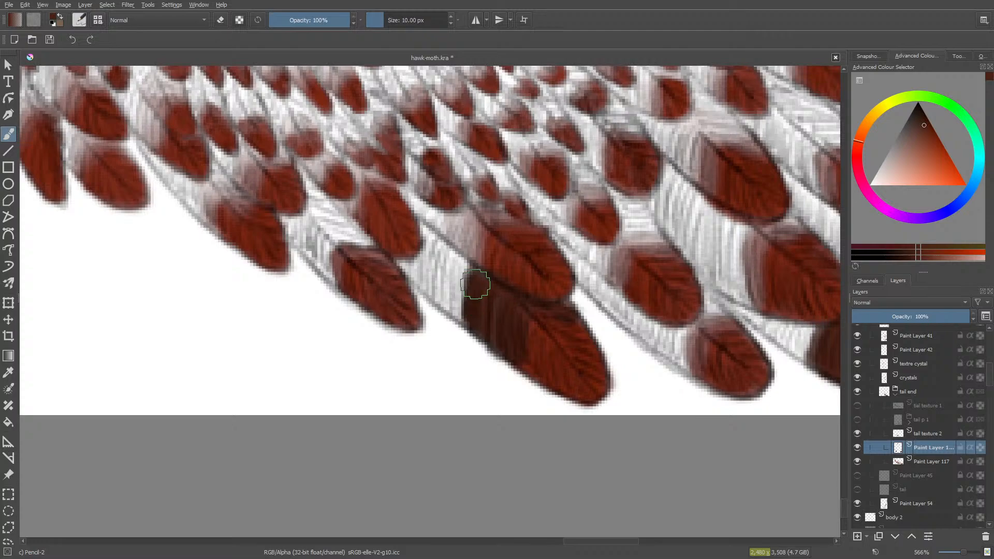
Step: Paint dark brown behind the smaller red tip between the two shaded feathers and extend the right-hand feather's band toward its base
{"action": "left_click_drag", "start_coordinate": [577, 541], "coordinate": [601, 538]}
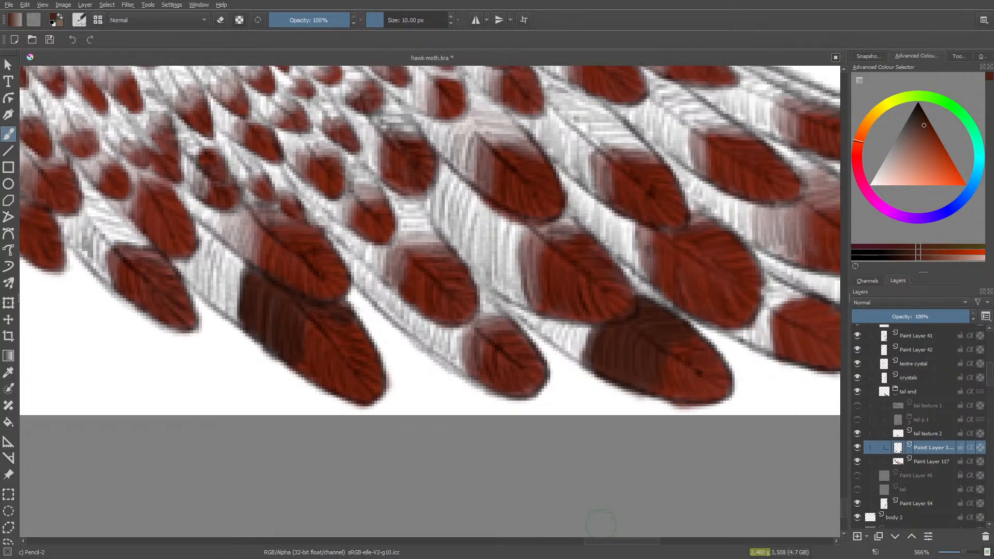
{"action": "mouse_move", "coordinate": [459, 346]}
{"action": "left_mouse_down"}
{"action": "mouse_move", "coordinate": [463, 368]}
{"action": "mouse_move", "coordinate": [456, 327]}
{"action": "left_mouse_up"}
{"action": "mouse_move", "coordinate": [574, 340]}
{"action": "left_mouse_down"}
{"action": "mouse_move", "coordinate": [579, 346]}
{"action": "mouse_move", "coordinate": [582, 332]}
{"action": "mouse_move", "coordinate": [572, 354]}
{"action": "mouse_move", "coordinate": [581, 334]}
{"action": "mouse_move", "coordinate": [562, 332]}
{"action": "left_mouse_up"}
{"action": "mouse_move", "coordinate": [440, 337]}
{"action": "left_mouse_down"}
{"action": "mouse_move", "coordinate": [449, 357]}
{"action": "mouse_move", "coordinate": [454, 336]}
{"action": "mouse_move", "coordinate": [464, 339]}
{"action": "mouse_move", "coordinate": [470, 369]}
{"action": "mouse_move", "coordinate": [492, 326]}
{"action": "mouse_move", "coordinate": [490, 317]}
{"action": "mouse_move", "coordinate": [471, 327]}
{"action": "mouse_move", "coordinate": [488, 313]}
{"action": "mouse_move", "coordinate": [481, 300]}
{"action": "mouse_move", "coordinate": [493, 322]}
{"action": "mouse_move", "coordinate": [441, 340]}
{"action": "mouse_move", "coordinate": [444, 332]}
{"action": "mouse_move", "coordinate": [439, 346]}
{"action": "mouse_move", "coordinate": [423, 328]}
{"action": "mouse_move", "coordinate": [447, 353]}
{"action": "mouse_move", "coordinate": [452, 340]}
{"action": "mouse_move", "coordinate": [447, 356]}
{"action": "mouse_move", "coordinate": [459, 321]}
{"action": "mouse_move", "coordinate": [451, 300]}
{"action": "left_mouse_up"}
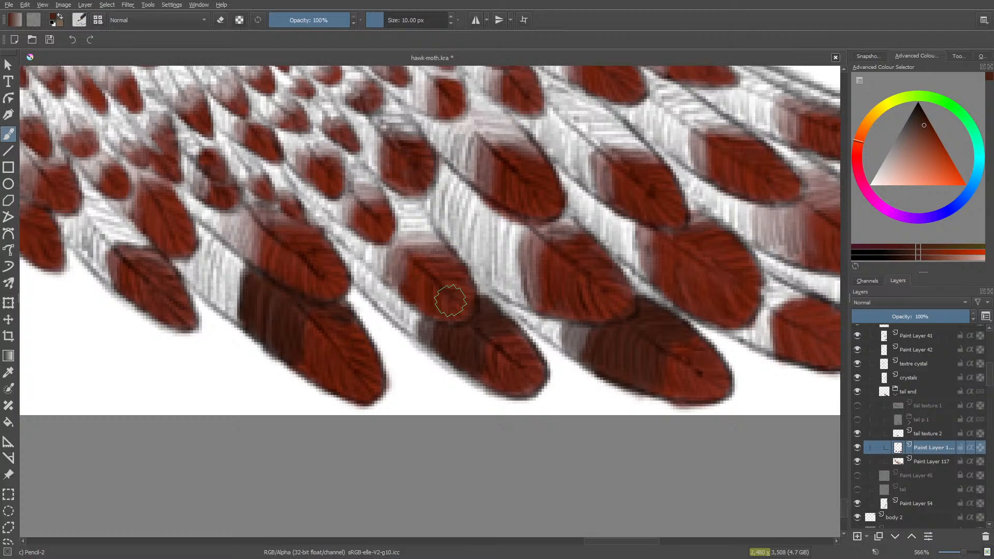
{"action": "mouse_move", "coordinate": [450, 301]}
{"action": "left_mouse_down"}
{"action": "mouse_move", "coordinate": [412, 314]}
{"action": "mouse_move", "coordinate": [431, 335]}
{"action": "mouse_move", "coordinate": [433, 322]}
{"action": "mouse_move", "coordinate": [431, 335]}
{"action": "mouse_move", "coordinate": [426, 318]}
{"action": "mouse_move", "coordinate": [445, 346]}
{"action": "mouse_move", "coordinate": [367, 284]}
{"action": "mouse_move", "coordinate": [407, 323]}
{"action": "mouse_move", "coordinate": [411, 313]}
{"action": "mouse_move", "coordinate": [408, 326]}
{"action": "mouse_move", "coordinate": [395, 296]}
{"action": "mouse_move", "coordinate": [407, 329]}
{"action": "mouse_move", "coordinate": [412, 321]}
{"action": "mouse_move", "coordinate": [405, 327]}
{"action": "mouse_move", "coordinate": [416, 319]}
{"action": "mouse_move", "coordinate": [431, 342]}
{"action": "left_mouse_up"}
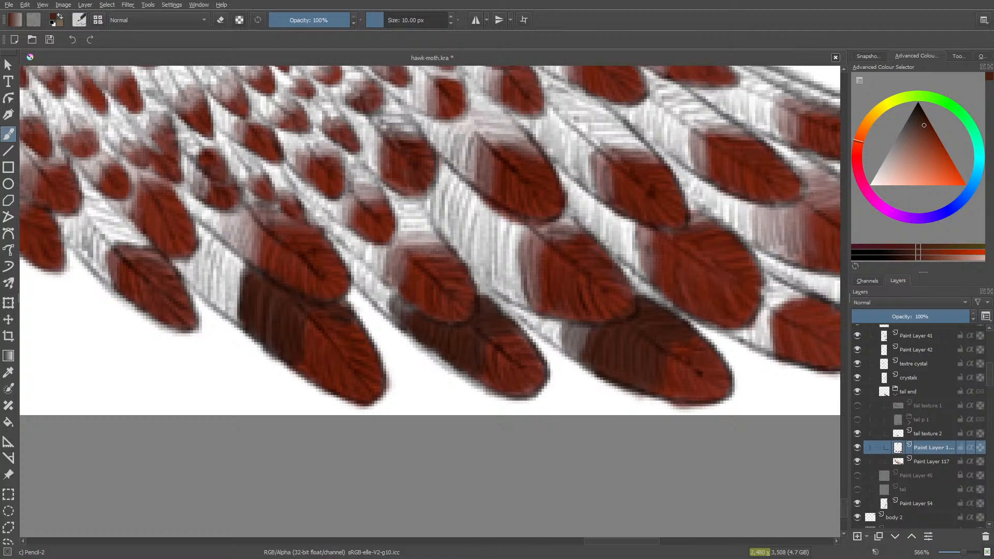
Step: Paint a dark brown band behind the red tip of the long lower feather just below the tail's outermost right feather
{"action": "left_click_drag", "start_coordinate": [603, 542], "coordinate": [645, 542]}
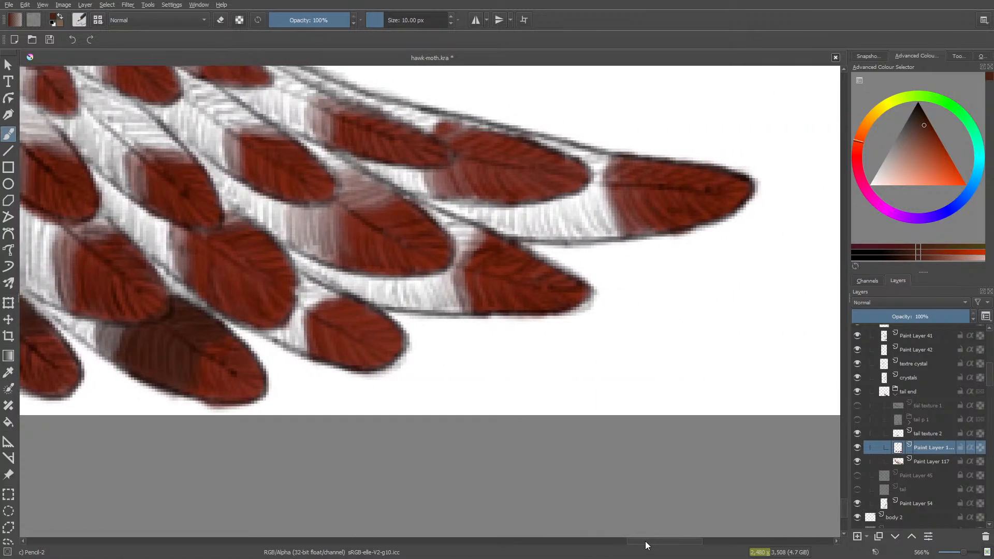
{"action": "mouse_move", "coordinate": [458, 277]}
{"action": "left_mouse_down"}
{"action": "mouse_move", "coordinate": [462, 305]}
{"action": "mouse_move", "coordinate": [433, 269]}
{"action": "mouse_move", "coordinate": [438, 299]}
{"action": "mouse_move", "coordinate": [416, 269]}
{"action": "mouse_move", "coordinate": [420, 303]}
{"action": "mouse_move", "coordinate": [424, 285]}
{"action": "mouse_move", "coordinate": [446, 308]}
{"action": "mouse_move", "coordinate": [445, 273]}
{"action": "mouse_move", "coordinate": [484, 290]}
{"action": "left_mouse_up"}
{"action": "mouse_move", "coordinate": [450, 256]}
{"action": "left_mouse_down"}
{"action": "mouse_move", "coordinate": [471, 235]}
{"action": "mouse_move", "coordinate": [451, 237]}
{"action": "mouse_move", "coordinate": [432, 215]}
{"action": "mouse_move", "coordinate": [476, 234]}
{"action": "mouse_move", "coordinate": [457, 265]}
{"action": "left_mouse_up"}
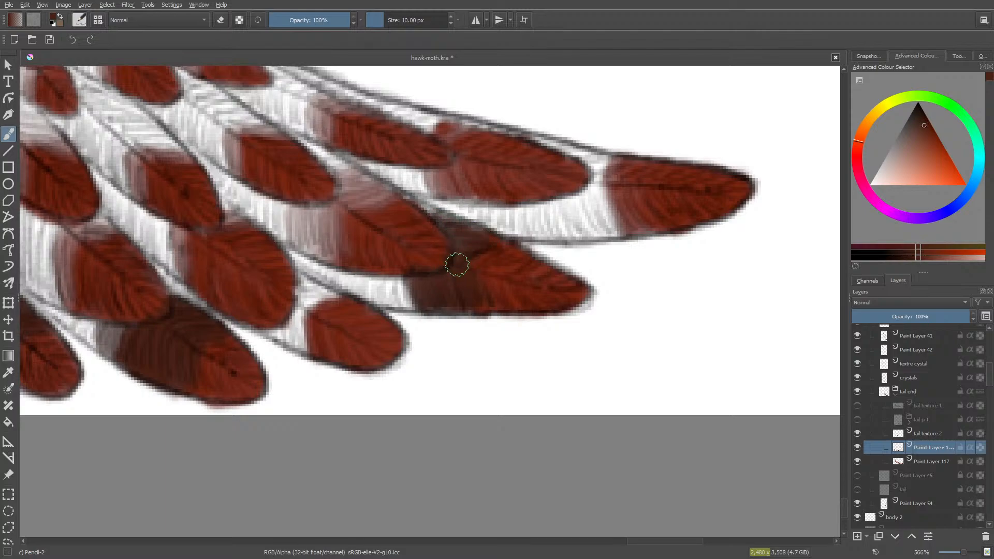
{"action": "mouse_move", "coordinate": [447, 226]}
{"action": "left_mouse_down"}
{"action": "mouse_move", "coordinate": [440, 212]}
{"action": "mouse_move", "coordinate": [475, 236]}
{"action": "left_mouse_up"}
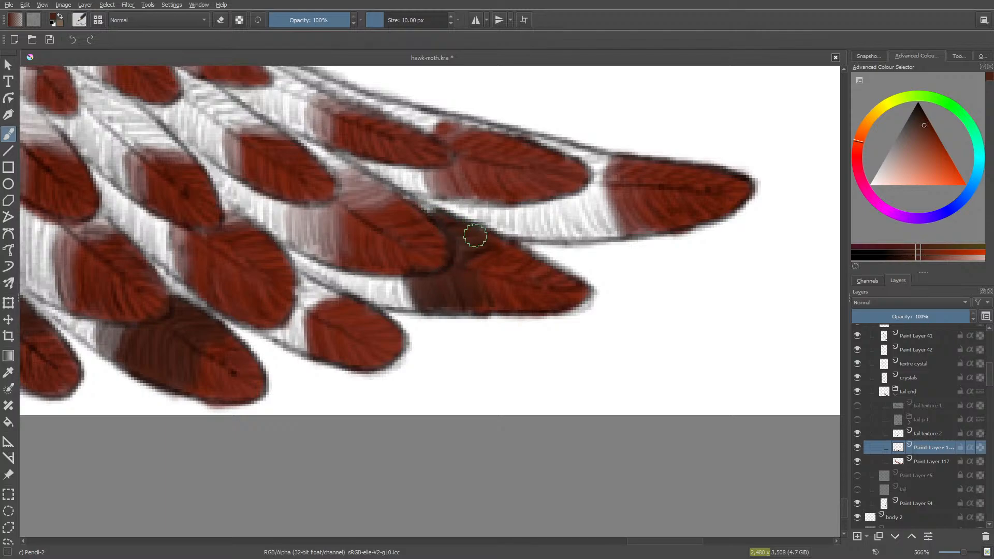
{"action": "mouse_move", "coordinate": [449, 266]}
{"action": "left_mouse_down"}
{"action": "mouse_move", "coordinate": [411, 296]}
{"action": "mouse_move", "coordinate": [395, 282]}
{"action": "mouse_move", "coordinate": [400, 297]}
{"action": "mouse_move", "coordinate": [398, 282]}
{"action": "mouse_move", "coordinate": [417, 304]}
{"action": "mouse_move", "coordinate": [423, 248]}
{"action": "mouse_move", "coordinate": [428, 275]}
{"action": "left_mouse_up"}
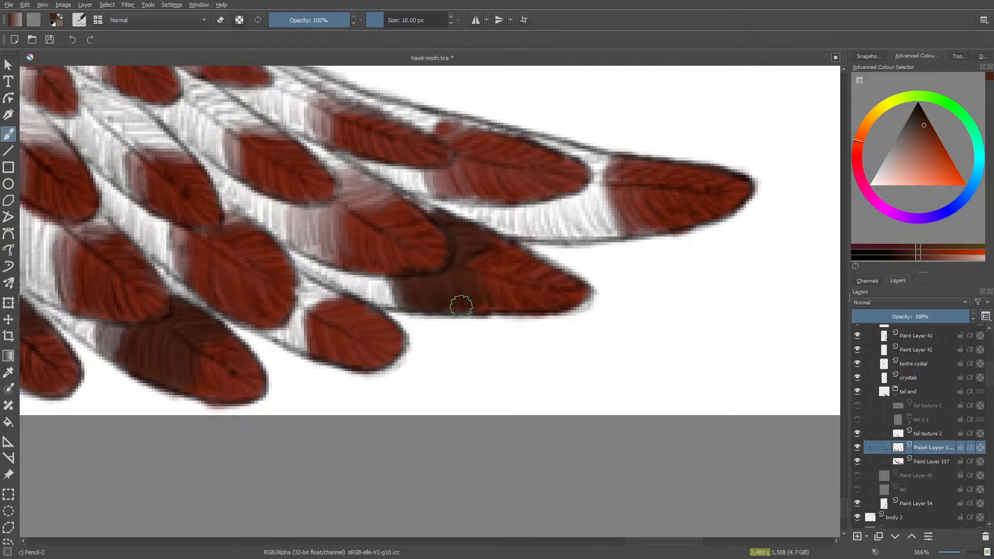
{"action": "mouse_move", "coordinate": [414, 222]}
{"action": "left_mouse_down"}
{"action": "mouse_move", "coordinate": [438, 213]}
{"action": "mouse_move", "coordinate": [373, 217]}
{"action": "left_mouse_up"}
{"action": "mouse_move", "coordinate": [434, 203]}
{"action": "left_mouse_down"}
{"action": "mouse_move", "coordinate": [413, 205]}
{"action": "mouse_move", "coordinate": [426, 210]}
{"action": "mouse_move", "coordinate": [378, 259]}
{"action": "mouse_move", "coordinate": [382, 284]}
{"action": "mouse_move", "coordinate": [404, 303]}
{"action": "mouse_move", "coordinate": [377, 286]}
{"action": "left_mouse_up"}
Step: Paint dark brown across the base of the outermost right feather's red tip and extend it under the overlapping feather
{"action": "mouse_move", "coordinate": [625, 223]}
{"action": "left_mouse_down"}
{"action": "mouse_move", "coordinate": [602, 189]}
{"action": "mouse_move", "coordinate": [602, 225]}
{"action": "mouse_move", "coordinate": [572, 193]}
{"action": "mouse_move", "coordinate": [574, 215]}
{"action": "mouse_move", "coordinate": [619, 235]}
{"action": "mouse_move", "coordinate": [584, 187]}
{"action": "mouse_move", "coordinate": [623, 230]}
{"action": "mouse_move", "coordinate": [631, 209]}
{"action": "mouse_move", "coordinate": [636, 225]}
{"action": "mouse_move", "coordinate": [657, 225]}
{"action": "mouse_move", "coordinate": [599, 223]}
{"action": "mouse_move", "coordinate": [577, 185]}
{"action": "mouse_move", "coordinate": [600, 182]}
{"action": "mouse_move", "coordinate": [605, 156]}
{"action": "mouse_move", "coordinate": [587, 160]}
{"action": "mouse_move", "coordinate": [530, 131]}
{"action": "mouse_move", "coordinate": [567, 147]}
{"action": "mouse_move", "coordinate": [558, 151]}
{"action": "mouse_move", "coordinate": [608, 157]}
{"action": "mouse_move", "coordinate": [601, 179]}
{"action": "mouse_move", "coordinate": [622, 163]}
{"action": "left_mouse_up"}
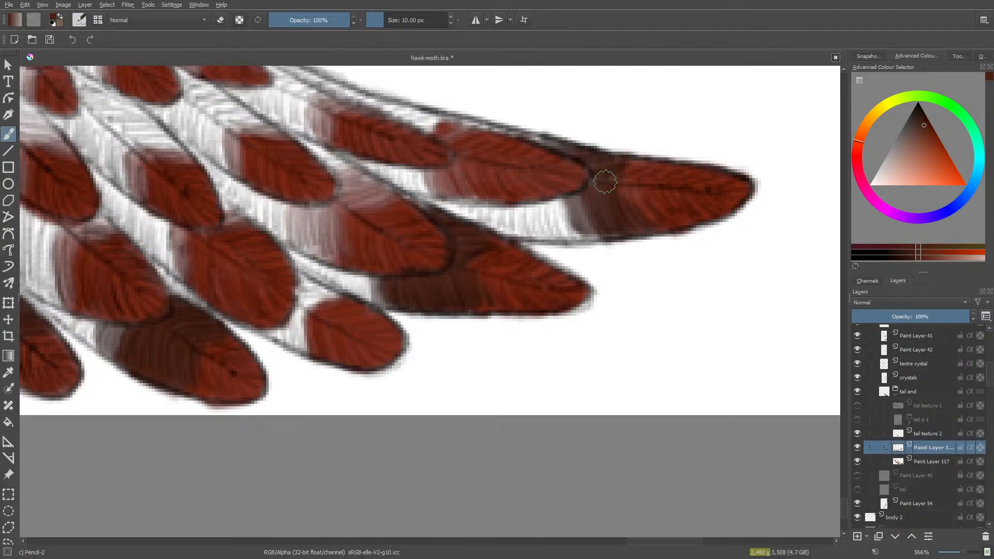
{"action": "mouse_move", "coordinate": [564, 225]}
{"action": "left_mouse_down"}
{"action": "mouse_move", "coordinate": [585, 212]}
{"action": "mouse_move", "coordinate": [568, 208]}
{"action": "mouse_move", "coordinate": [608, 191]}
{"action": "mouse_move", "coordinate": [625, 204]}
{"action": "mouse_move", "coordinate": [628, 176]}
{"action": "left_mouse_up"}
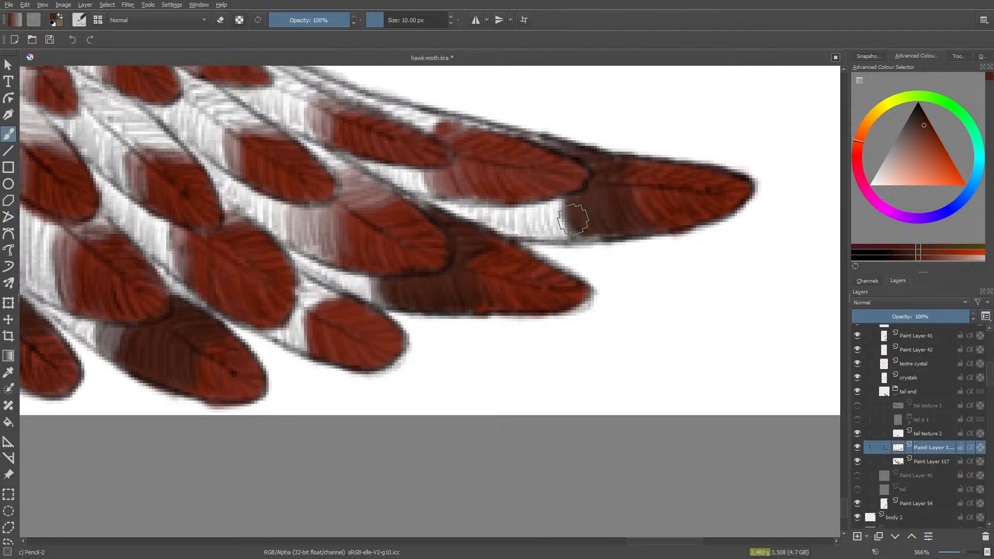
{"action": "mouse_move", "coordinate": [578, 220]}
{"action": "left_mouse_down"}
{"action": "mouse_move", "coordinate": [552, 195]}
{"action": "mouse_move", "coordinate": [563, 230]}
{"action": "mouse_move", "coordinate": [556, 199]}
{"action": "mouse_move", "coordinate": [576, 232]}
{"action": "mouse_move", "coordinate": [605, 227]}
{"action": "mouse_move", "coordinate": [547, 214]}
{"action": "mouse_move", "coordinate": [576, 190]}
{"action": "mouse_move", "coordinate": [553, 191]}
{"action": "left_mouse_up"}
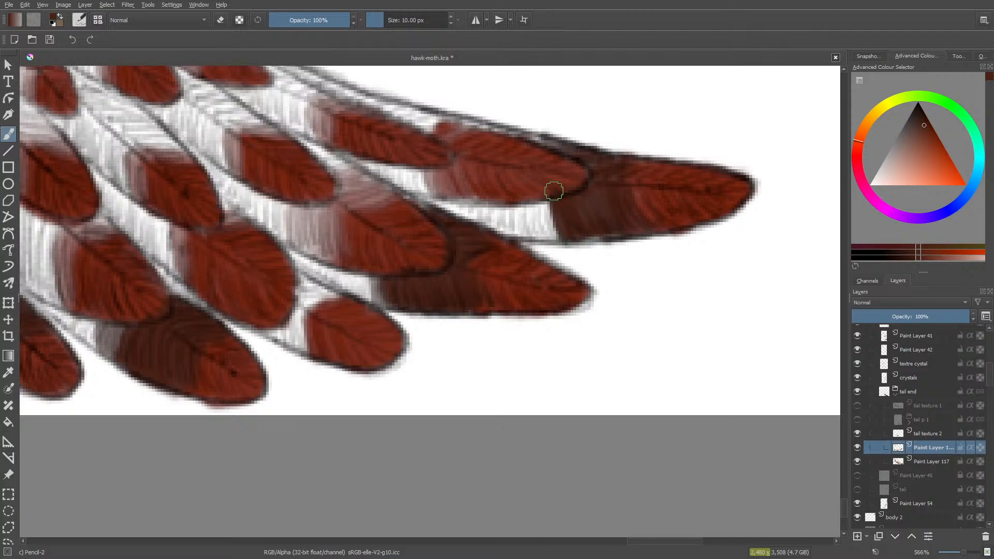
{"action": "mouse_move", "coordinate": [547, 146]}
{"action": "left_mouse_down"}
{"action": "mouse_move", "coordinate": [591, 161]}
{"action": "mouse_move", "coordinate": [508, 143]}
{"action": "left_mouse_up"}
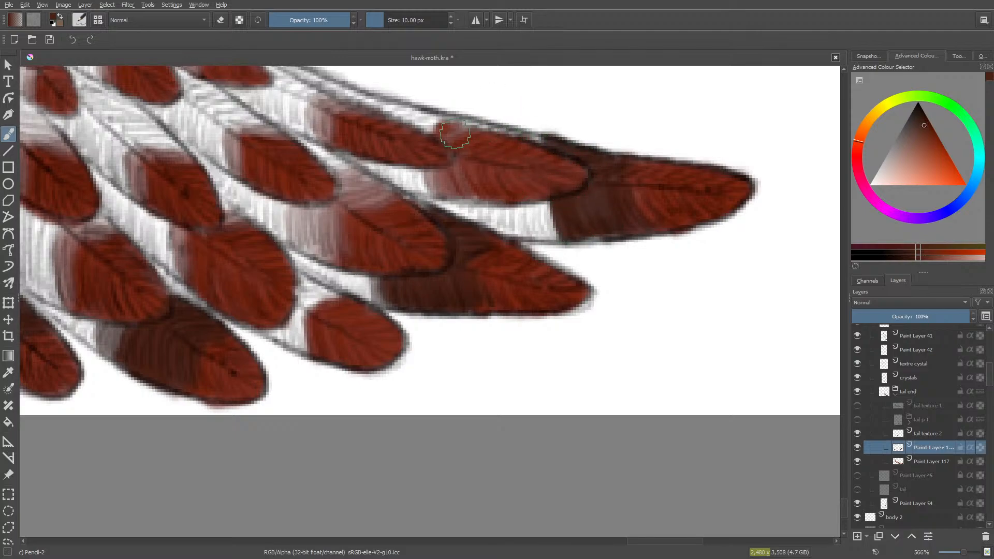
{"action": "mouse_move", "coordinate": [553, 217]}
{"action": "left_mouse_down"}
{"action": "mouse_move", "coordinate": [529, 200]}
{"action": "mouse_move", "coordinate": [533, 225]}
{"action": "mouse_move", "coordinate": [519, 203]}
{"action": "mouse_move", "coordinate": [518, 226]}
{"action": "mouse_move", "coordinate": [548, 226]}
{"action": "left_mouse_up"}
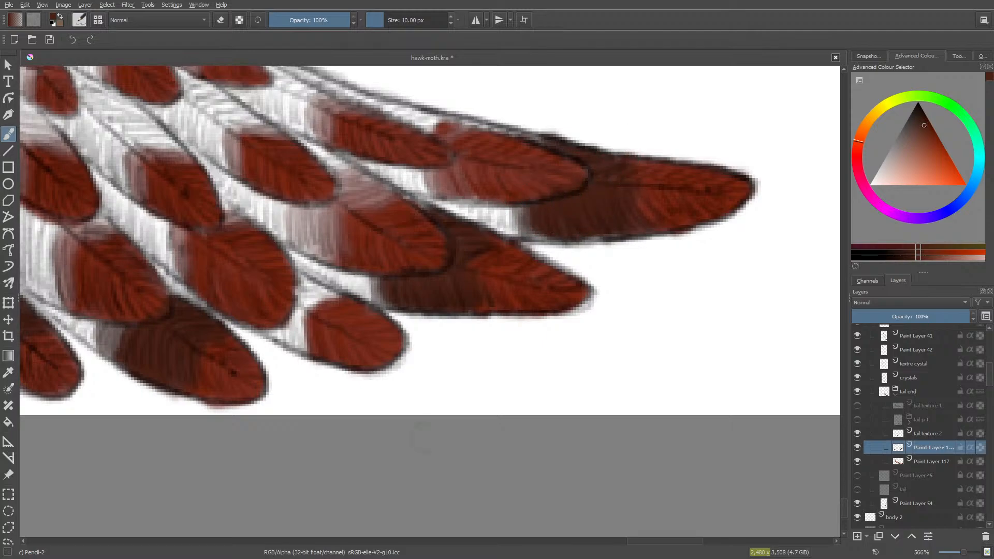
Step: Shade the base of the narrow red feather tip left of the leftmost shaded feather with dark brown
{"action": "left_click_drag", "start_coordinate": [650, 542], "coordinate": [572, 542]}
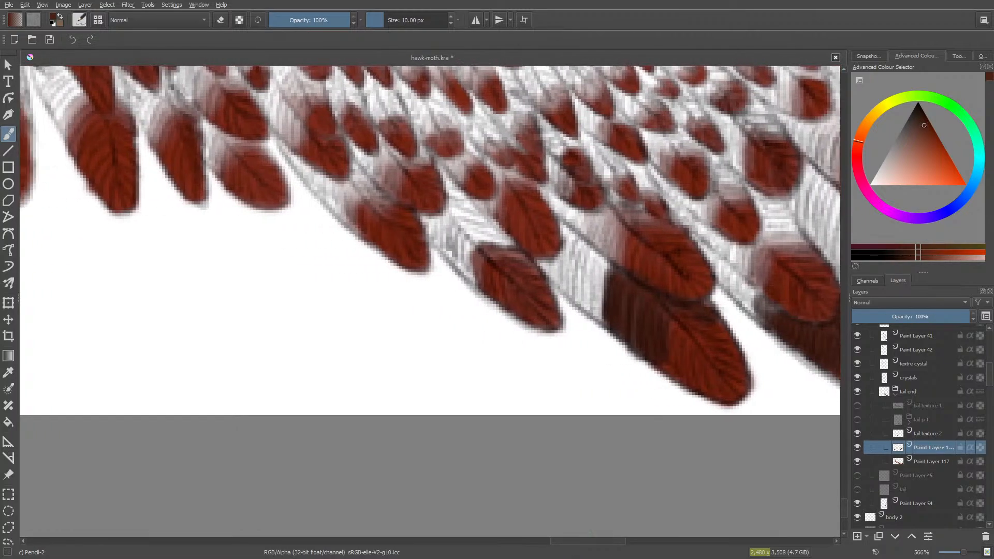
{"action": "mouse_move", "coordinate": [479, 260]}
{"action": "left_mouse_down"}
{"action": "mouse_move", "coordinate": [473, 276]}
{"action": "mouse_move", "coordinate": [461, 234]}
{"action": "mouse_move", "coordinate": [455, 259]}
{"action": "mouse_move", "coordinate": [448, 223]}
{"action": "mouse_move", "coordinate": [458, 262]}
{"action": "mouse_move", "coordinate": [475, 272]}
{"action": "mouse_move", "coordinate": [524, 257]}
{"action": "mouse_move", "coordinate": [469, 217]}
{"action": "mouse_move", "coordinate": [488, 229]}
{"action": "left_mouse_up"}
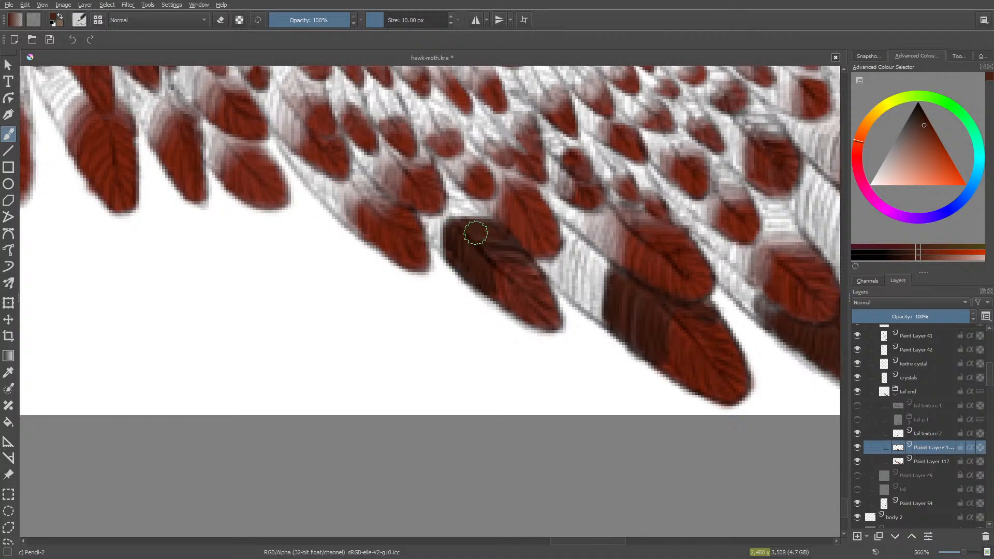
{"action": "mouse_move", "coordinate": [507, 251]}
{"action": "left_mouse_down"}
{"action": "mouse_move", "coordinate": [505, 225]}
{"action": "mouse_move", "coordinate": [351, 142]}
{"action": "mouse_move", "coordinate": [474, 226]}
{"action": "mouse_move", "coordinate": [475, 218]}
{"action": "mouse_move", "coordinate": [444, 211]}
{"action": "mouse_move", "coordinate": [443, 199]}
{"action": "mouse_move", "coordinate": [433, 238]}
{"action": "mouse_move", "coordinate": [479, 220]}
{"action": "mouse_move", "coordinate": [431, 216]}
{"action": "mouse_move", "coordinate": [469, 218]}
{"action": "mouse_move", "coordinate": [455, 209]}
{"action": "mouse_move", "coordinate": [426, 235]}
{"action": "mouse_move", "coordinate": [441, 235]}
{"action": "mouse_move", "coordinate": [434, 220]}
{"action": "mouse_move", "coordinate": [439, 241]}
{"action": "mouse_move", "coordinate": [430, 222]}
{"action": "mouse_move", "coordinate": [444, 248]}
{"action": "left_mouse_up"}
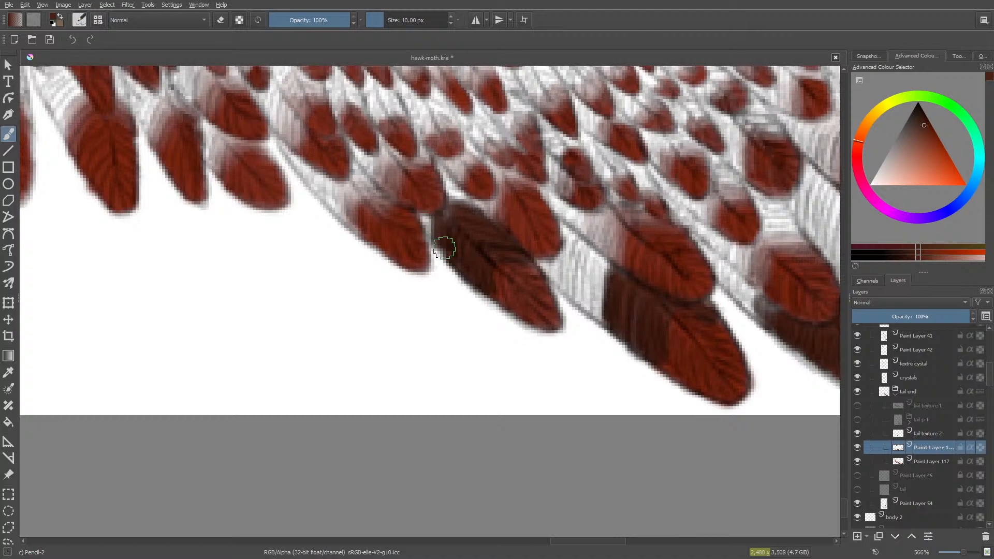
Step: Soften the inner end of the new dark band by erasing with the Eraser Soft brush at 15.63 px
{"action": "key", "text": "e"}
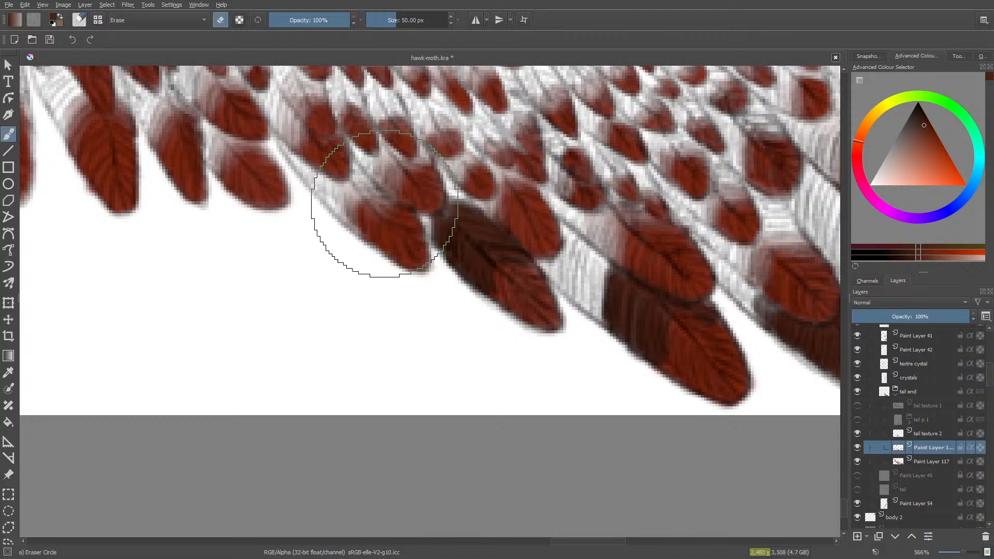
{"action": "left_click", "coordinate": [387, 15]}
{"action": "left_click_drag", "start_coordinate": [409, 257], "coordinate": [416, 220]}
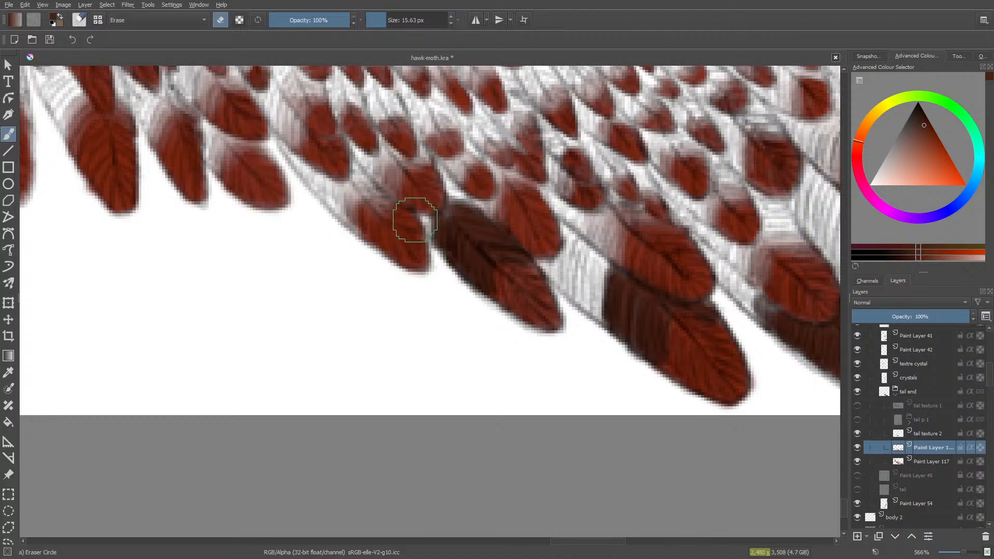
{"action": "left_click", "coordinate": [78, 21]}
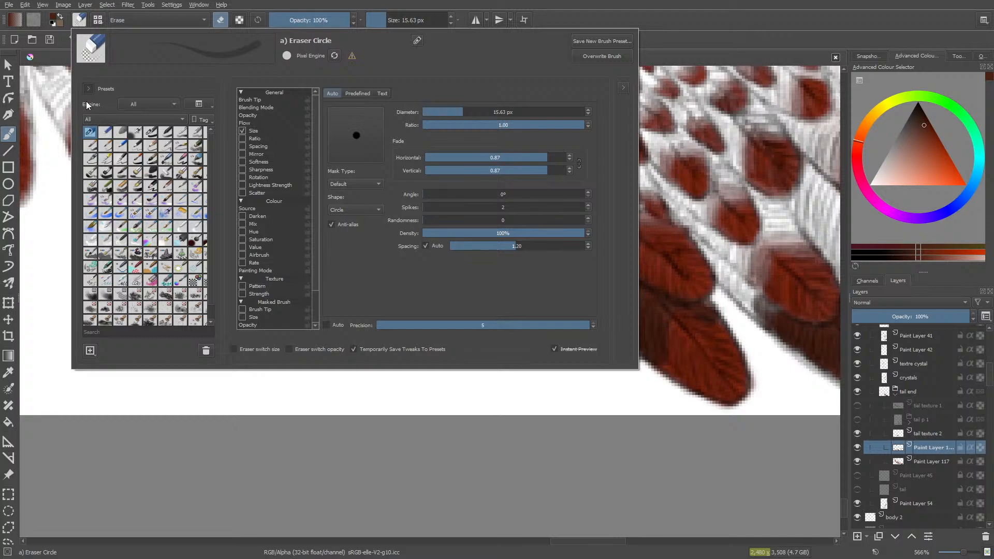
{"action": "left_click", "coordinate": [120, 133]}
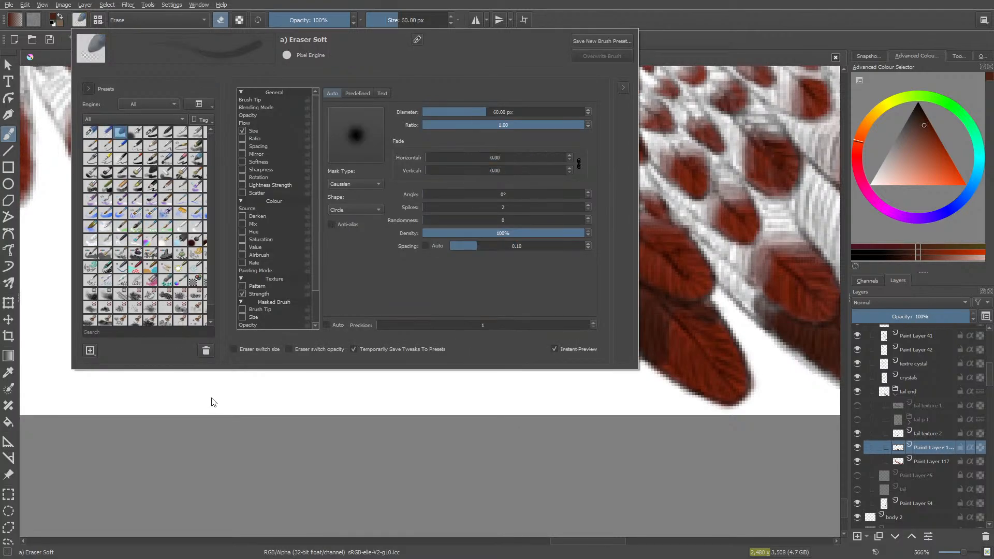
{"action": "left_click", "coordinate": [213, 402]}
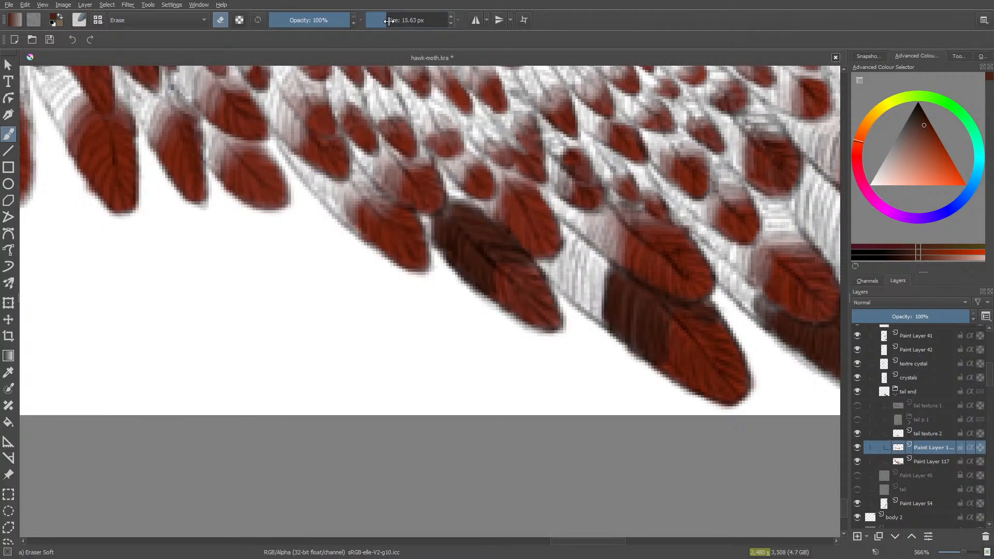
{"action": "mouse_move", "coordinate": [429, 195]}
{"action": "left_mouse_down"}
{"action": "mouse_move", "coordinate": [426, 242]}
{"action": "mouse_move", "coordinate": [458, 197]}
{"action": "mouse_move", "coordinate": [475, 208]}
{"action": "mouse_move", "coordinate": [447, 191]}
{"action": "mouse_move", "coordinate": [432, 201]}
{"action": "mouse_move", "coordinate": [417, 275]}
{"action": "left_mouse_up"}
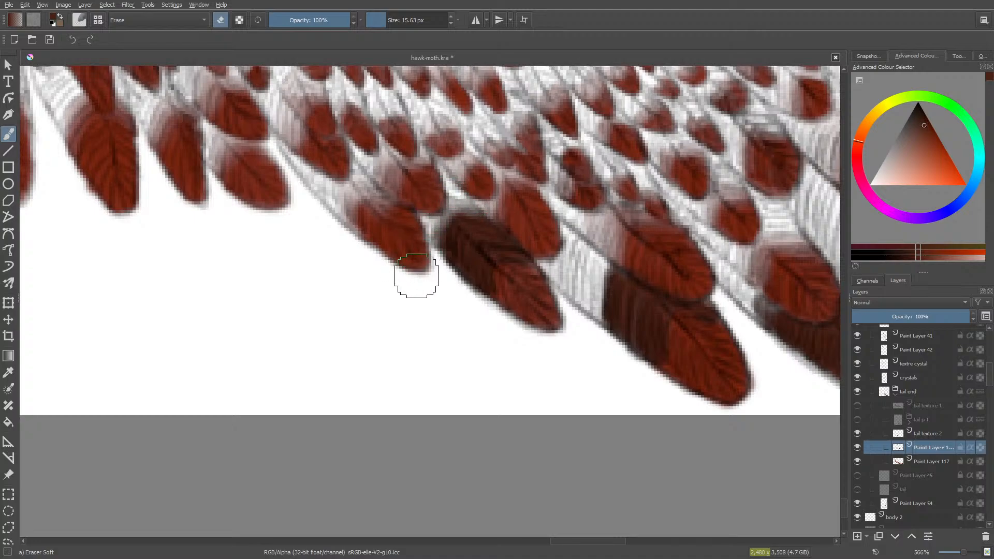
Step: With the Pencil-2 brush at 10 px, paint dark brown behind the red tip of the next lower-edge feather to the left
{"action": "key", "text": "/"}
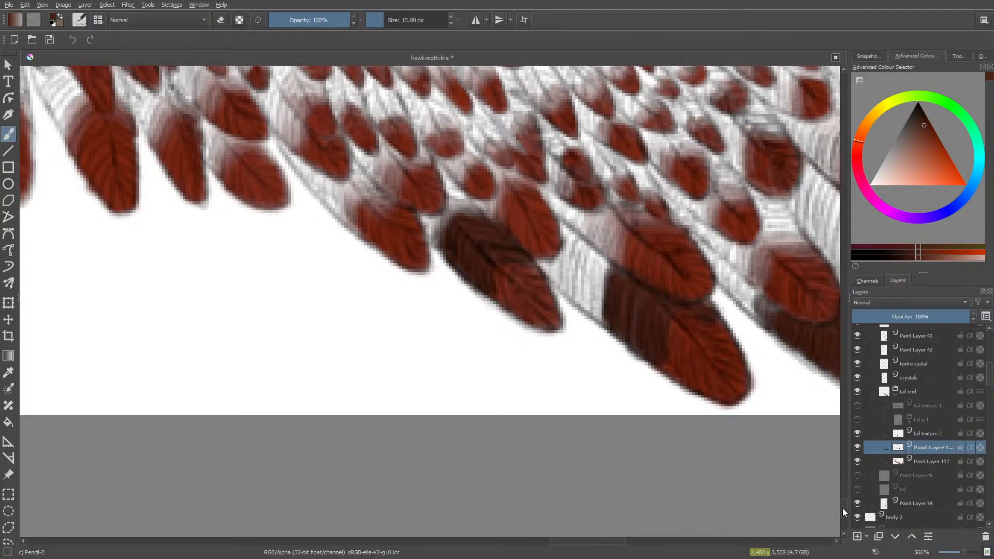
{"action": "scroll", "coordinate": [843, 505], "scroll_direction": "up", "scroll_amount": 5}
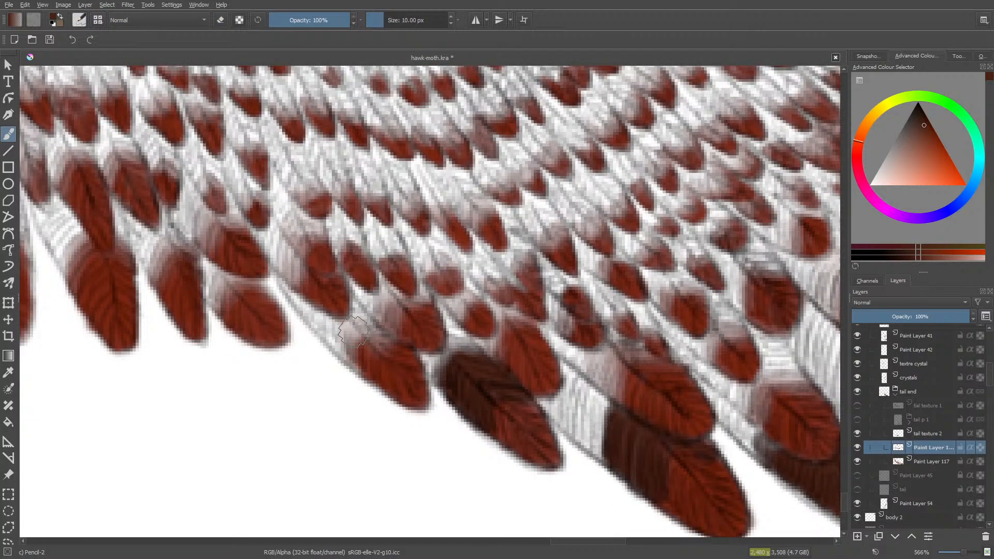
{"action": "mouse_move", "coordinate": [361, 359]}
{"action": "left_mouse_down"}
{"action": "mouse_move", "coordinate": [328, 326]}
{"action": "mouse_move", "coordinate": [351, 349]}
{"action": "mouse_move", "coordinate": [380, 336]}
{"action": "mouse_move", "coordinate": [357, 321]}
{"action": "mouse_move", "coordinate": [400, 344]}
{"action": "mouse_move", "coordinate": [368, 349]}
{"action": "left_mouse_up"}
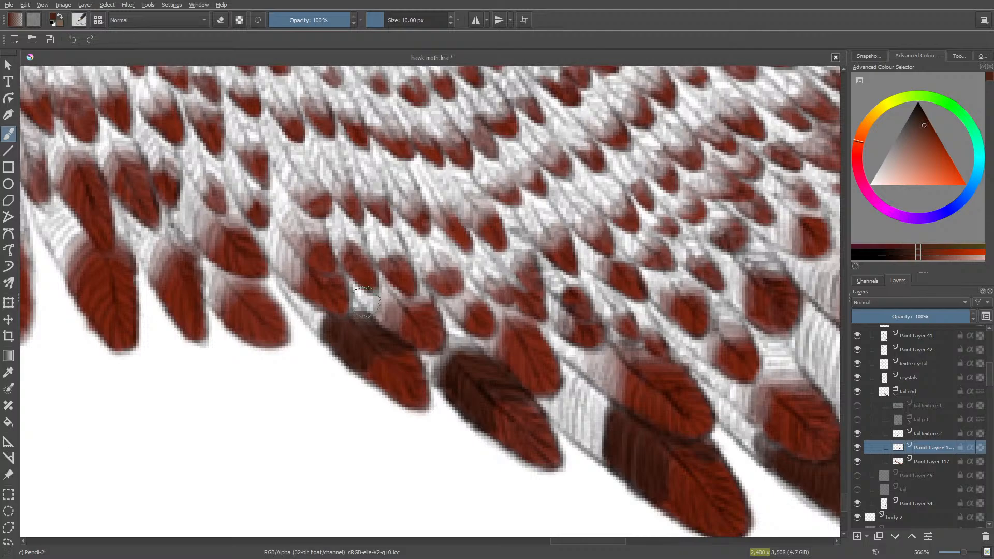
{"action": "mouse_move", "coordinate": [355, 315]}
{"action": "left_mouse_down"}
{"action": "mouse_move", "coordinate": [311, 322]}
{"action": "mouse_move", "coordinate": [328, 325]}
{"action": "left_mouse_up"}
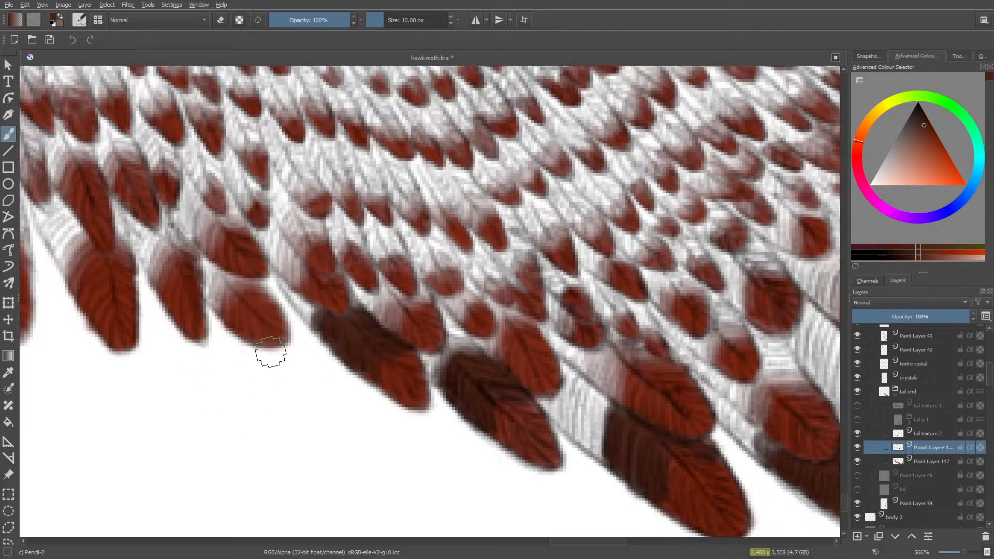
Step: Paint dark brown over the base of the short rounded feather tip further left along the tail's lower edge
{"action": "key", "text": "e"}
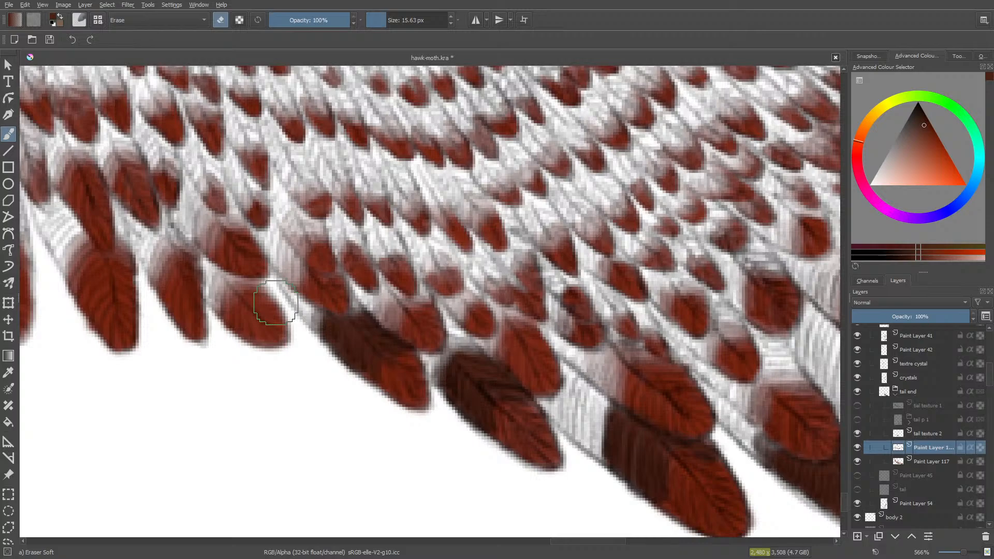
{"action": "key", "text": "e"}
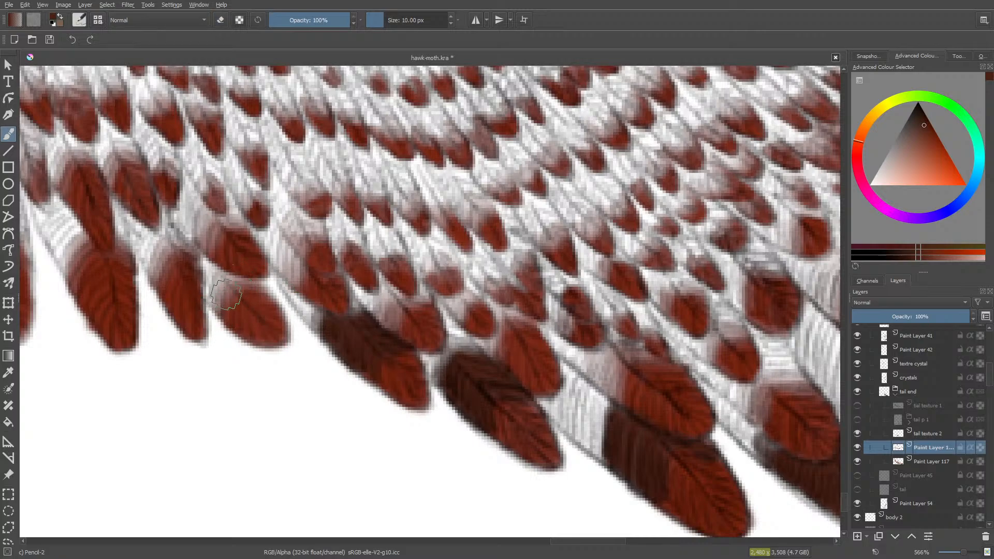
{"action": "mouse_move", "coordinate": [227, 294]}
{"action": "left_mouse_down"}
{"action": "mouse_move", "coordinate": [209, 267]}
{"action": "mouse_move", "coordinate": [217, 308]}
{"action": "mouse_move", "coordinate": [232, 296]}
{"action": "mouse_move", "coordinate": [231, 323]}
{"action": "mouse_move", "coordinate": [240, 294]}
{"action": "mouse_move", "coordinate": [259, 294]}
{"action": "mouse_move", "coordinate": [229, 272]}
{"action": "mouse_move", "coordinate": [249, 286]}
{"action": "left_mouse_up"}
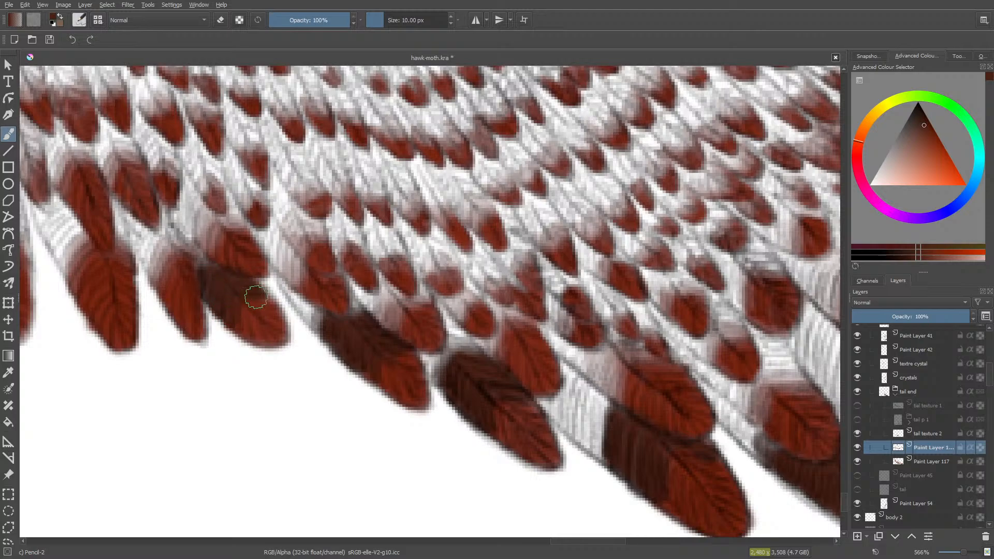
Step: Finish the dark brown base of the short rounded lower-edge feather and fade its inner end with the Eraser Soft brush at 15.63 px
{"action": "left_click_drag", "start_coordinate": [191, 244], "coordinate": [189, 255]}
{"action": "key", "text": "e"}
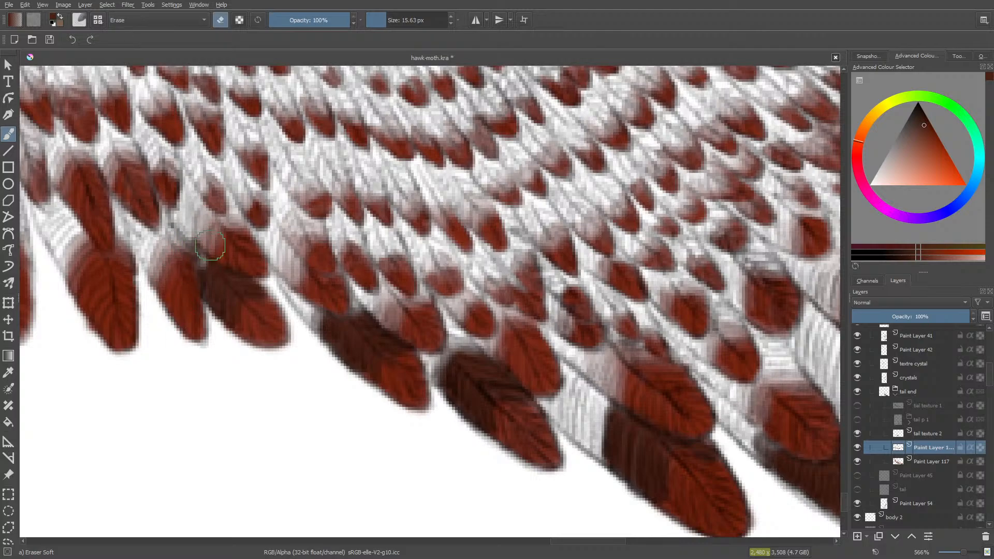
{"action": "mouse_move", "coordinate": [215, 252]}
{"action": "left_mouse_down"}
{"action": "mouse_move", "coordinate": [176, 307]}
{"action": "mouse_move", "coordinate": [202, 262]}
{"action": "mouse_move", "coordinate": [204, 291]}
{"action": "mouse_move", "coordinate": [201, 277]}
{"action": "mouse_move", "coordinate": [216, 264]}
{"action": "mouse_move", "coordinate": [191, 260]}
{"action": "mouse_move", "coordinate": [213, 262]}
{"action": "mouse_move", "coordinate": [153, 296]}
{"action": "left_mouse_up"}
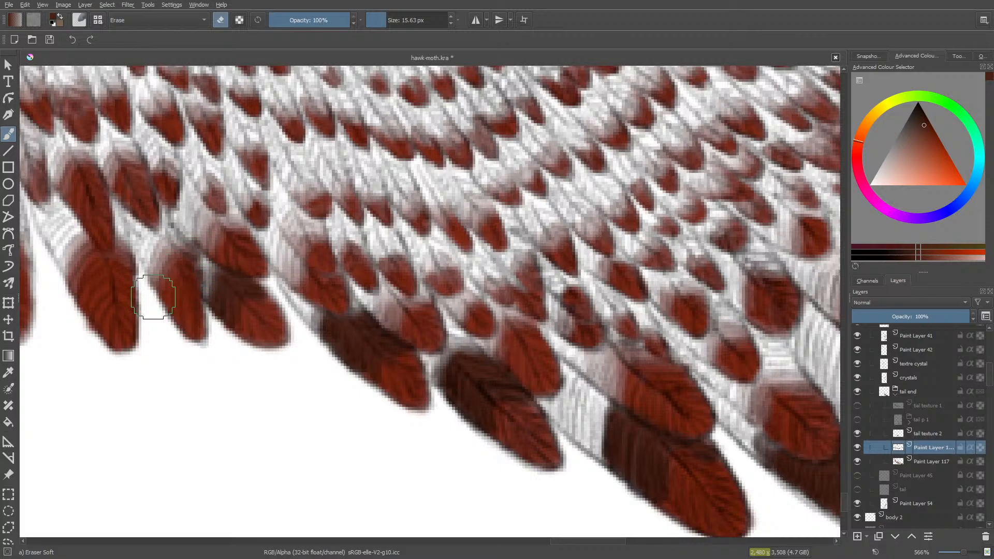
{"action": "key", "text": "e"}
{"action": "left_click_drag", "start_coordinate": [218, 265], "coordinate": [210, 279]}
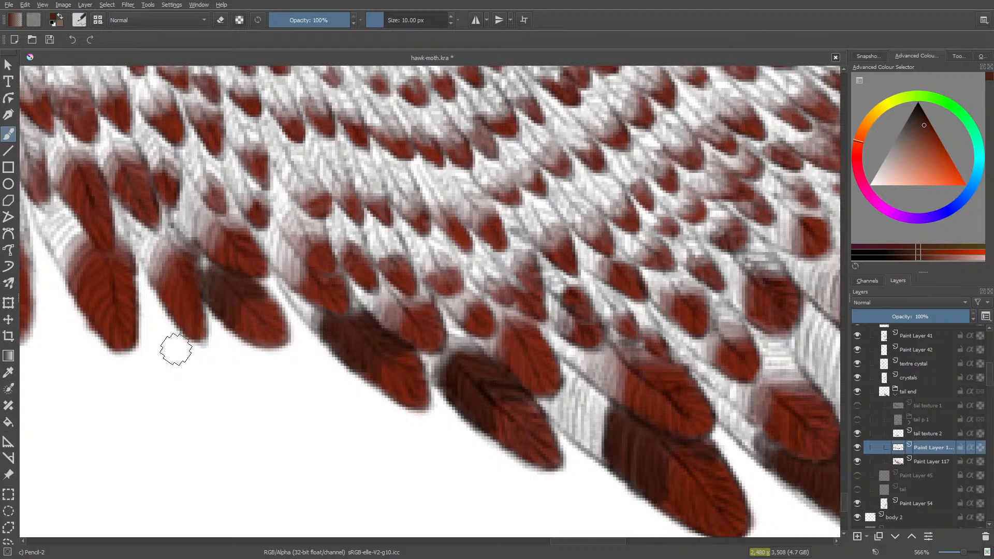
Step: With the Pencil-2 brush at 10 px, paint dark brown behind the red tips of the next two lower-edge feathers to the left
{"action": "left_click_drag", "start_coordinate": [564, 541], "coordinate": [542, 546]}
{"action": "mouse_move", "coordinate": [479, 274]}
{"action": "left_mouse_down"}
{"action": "mouse_move", "coordinate": [486, 251]}
{"action": "mouse_move", "coordinate": [467, 261]}
{"action": "mouse_move", "coordinate": [466, 238]}
{"action": "mouse_move", "coordinate": [416, 218]}
{"action": "mouse_move", "coordinate": [462, 245]}
{"action": "mouse_move", "coordinate": [468, 236]}
{"action": "mouse_move", "coordinate": [460, 250]}
{"action": "mouse_move", "coordinate": [457, 236]}
{"action": "mouse_move", "coordinate": [482, 237]}
{"action": "mouse_move", "coordinate": [474, 213]}
{"action": "mouse_move", "coordinate": [500, 251]}
{"action": "mouse_move", "coordinate": [461, 210]}
{"action": "mouse_move", "coordinate": [466, 264]}
{"action": "mouse_move", "coordinate": [477, 246]}
{"action": "mouse_move", "coordinate": [457, 225]}
{"action": "mouse_move", "coordinate": [462, 270]}
{"action": "mouse_move", "coordinate": [478, 264]}
{"action": "mouse_move", "coordinate": [480, 286]}
{"action": "mouse_move", "coordinate": [442, 215]}
{"action": "left_mouse_up"}
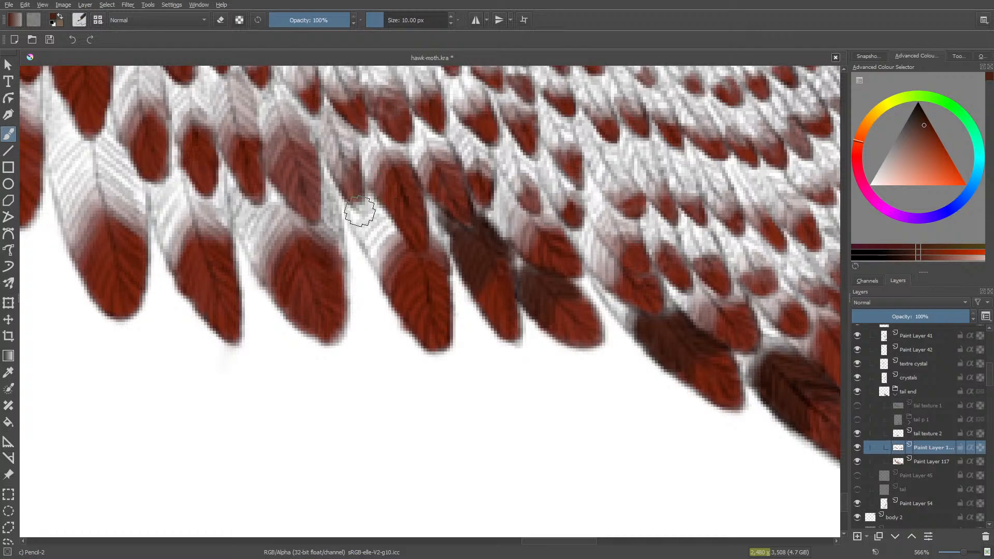
{"action": "mouse_move", "coordinate": [400, 237]}
{"action": "left_mouse_down"}
{"action": "mouse_move", "coordinate": [389, 277]}
{"action": "mouse_move", "coordinate": [397, 231]}
{"action": "mouse_move", "coordinate": [380, 243]}
{"action": "mouse_move", "coordinate": [385, 217]}
{"action": "mouse_move", "coordinate": [372, 224]}
{"action": "mouse_move", "coordinate": [376, 259]}
{"action": "mouse_move", "coordinate": [367, 233]}
{"action": "mouse_move", "coordinate": [390, 222]}
{"action": "mouse_move", "coordinate": [371, 246]}
{"action": "mouse_move", "coordinate": [378, 219]}
{"action": "mouse_move", "coordinate": [368, 231]}
{"action": "mouse_move", "coordinate": [375, 214]}
{"action": "mouse_move", "coordinate": [365, 218]}
{"action": "left_mouse_up"}
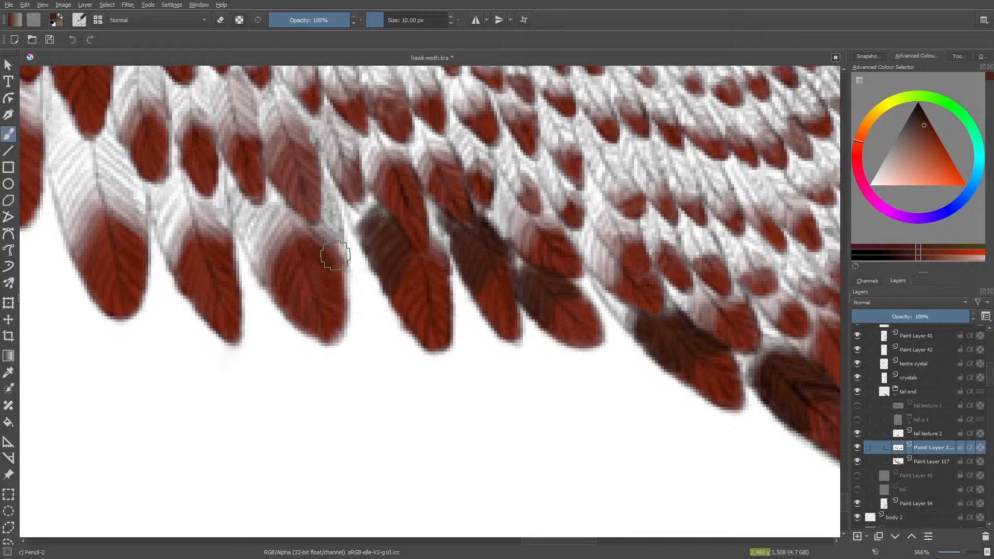
{"action": "mouse_move", "coordinate": [435, 243]}
{"action": "left_mouse_down"}
{"action": "mouse_move", "coordinate": [426, 197]}
{"action": "mouse_move", "coordinate": [416, 278]}
{"action": "mouse_move", "coordinate": [402, 285]}
{"action": "mouse_move", "coordinate": [432, 238]}
{"action": "mouse_move", "coordinate": [437, 264]}
{"action": "left_mouse_up"}
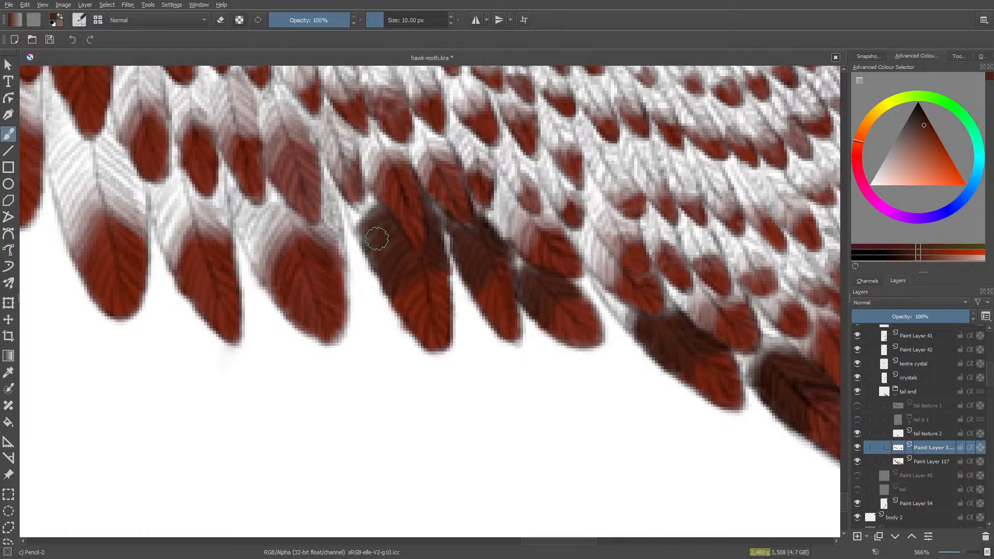
{"action": "mouse_move", "coordinate": [376, 238]}
{"action": "left_mouse_down"}
{"action": "mouse_move", "coordinate": [322, 249]}
{"action": "mouse_move", "coordinate": [276, 242]}
{"action": "mouse_move", "coordinate": [363, 206]}
{"action": "left_mouse_up"}
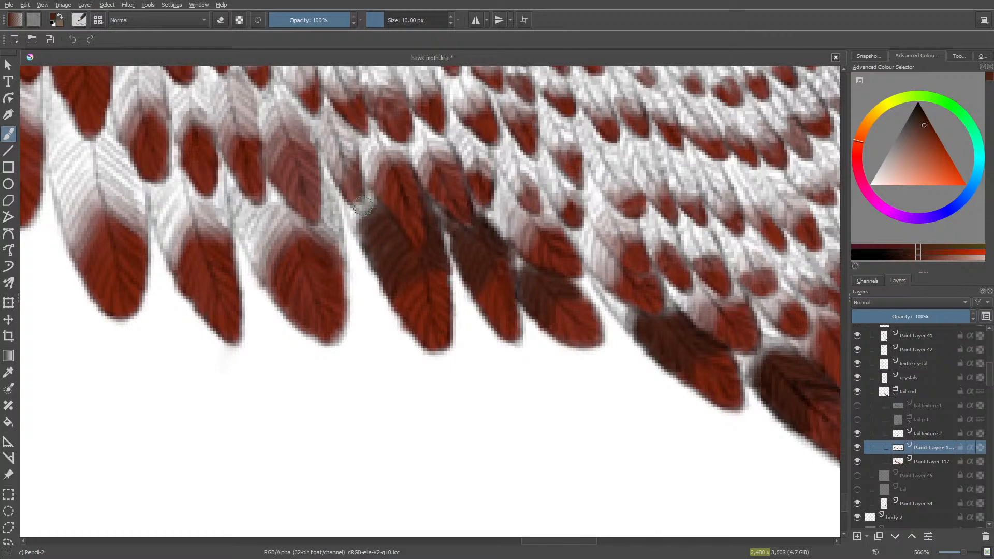
Step: Paint dark brown across the base of the next broad feather to the left and soften its upper edge with Eraser Soft
{"action": "mouse_move", "coordinate": [326, 241]}
{"action": "left_mouse_down"}
{"action": "mouse_move", "coordinate": [334, 233]}
{"action": "mouse_move", "coordinate": [322, 208]}
{"action": "mouse_move", "coordinate": [321, 230]}
{"action": "mouse_move", "coordinate": [291, 216]}
{"action": "mouse_move", "coordinate": [262, 231]}
{"action": "mouse_move", "coordinate": [272, 242]}
{"action": "mouse_move", "coordinate": [287, 234]}
{"action": "mouse_move", "coordinate": [269, 272]}
{"action": "mouse_move", "coordinate": [272, 250]}
{"action": "mouse_move", "coordinate": [262, 259]}
{"action": "mouse_move", "coordinate": [258, 240]}
{"action": "mouse_move", "coordinate": [253, 248]}
{"action": "mouse_move", "coordinate": [270, 286]}
{"action": "mouse_move", "coordinate": [241, 242]}
{"action": "mouse_move", "coordinate": [250, 252]}
{"action": "mouse_move", "coordinate": [248, 239]}
{"action": "mouse_move", "coordinate": [269, 228]}
{"action": "mouse_move", "coordinate": [264, 238]}
{"action": "mouse_move", "coordinate": [284, 212]}
{"action": "mouse_move", "coordinate": [275, 258]}
{"action": "mouse_move", "coordinate": [306, 231]}
{"action": "mouse_move", "coordinate": [306, 214]}
{"action": "mouse_move", "coordinate": [326, 215]}
{"action": "mouse_move", "coordinate": [317, 189]}
{"action": "mouse_move", "coordinate": [338, 154]}
{"action": "mouse_move", "coordinate": [329, 207]}
{"action": "mouse_move", "coordinate": [307, 169]}
{"action": "mouse_move", "coordinate": [250, 234]}
{"action": "mouse_move", "coordinate": [257, 201]}
{"action": "mouse_move", "coordinate": [245, 215]}
{"action": "mouse_move", "coordinate": [284, 192]}
{"action": "mouse_move", "coordinate": [254, 237]}
{"action": "mouse_move", "coordinate": [257, 217]}
{"action": "mouse_move", "coordinate": [238, 230]}
{"action": "mouse_move", "coordinate": [287, 190]}
{"action": "mouse_move", "coordinate": [269, 207]}
{"action": "mouse_move", "coordinate": [264, 187]}
{"action": "mouse_move", "coordinate": [247, 201]}
{"action": "mouse_move", "coordinate": [221, 193]}
{"action": "mouse_move", "coordinate": [248, 199]}
{"action": "mouse_move", "coordinate": [222, 192]}
{"action": "mouse_move", "coordinate": [241, 218]}
{"action": "mouse_move", "coordinate": [250, 262]}
{"action": "left_mouse_up"}
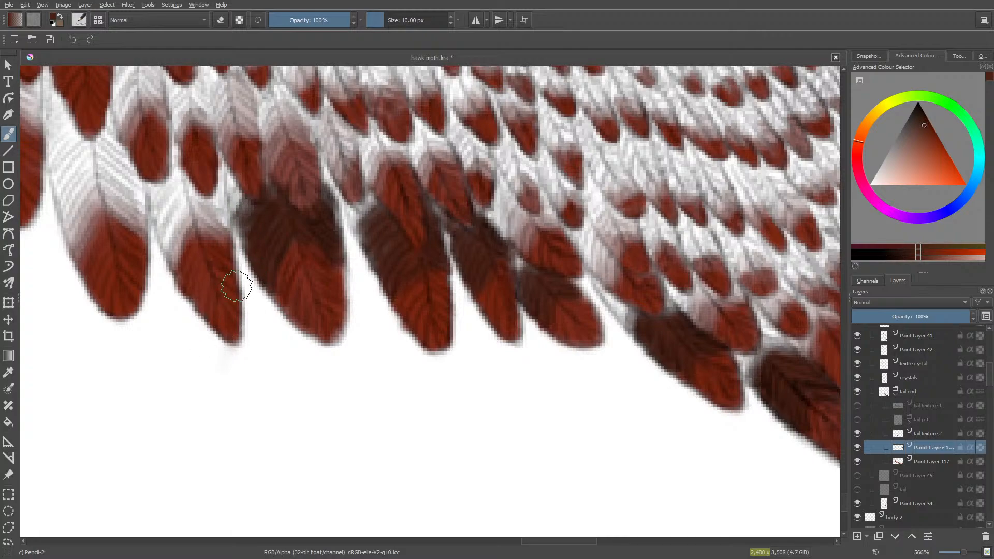
{"action": "key", "text": "e"}
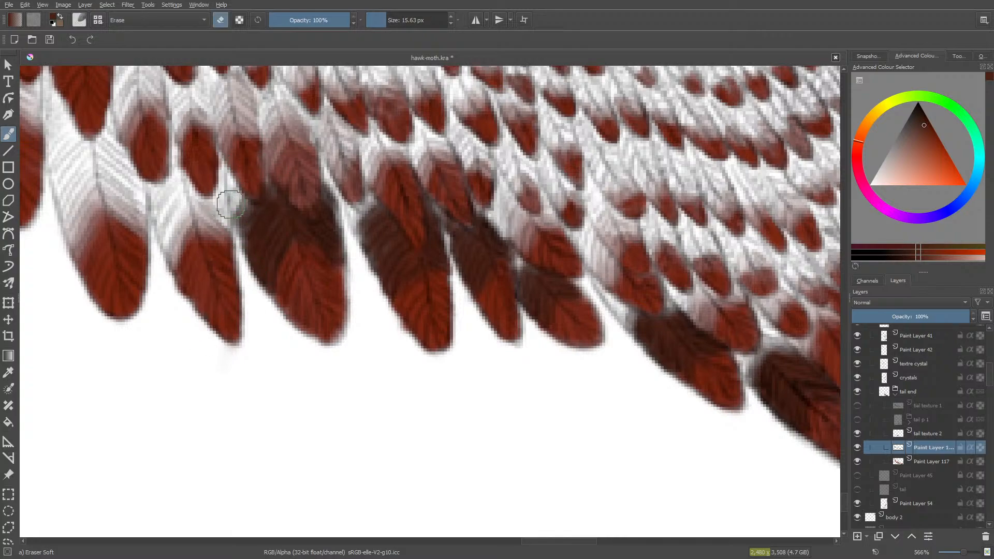
{"action": "mouse_move", "coordinate": [250, 181]}
{"action": "left_mouse_down"}
{"action": "mouse_move", "coordinate": [269, 166]}
{"action": "mouse_move", "coordinate": [312, 172]}
{"action": "left_mouse_up"}
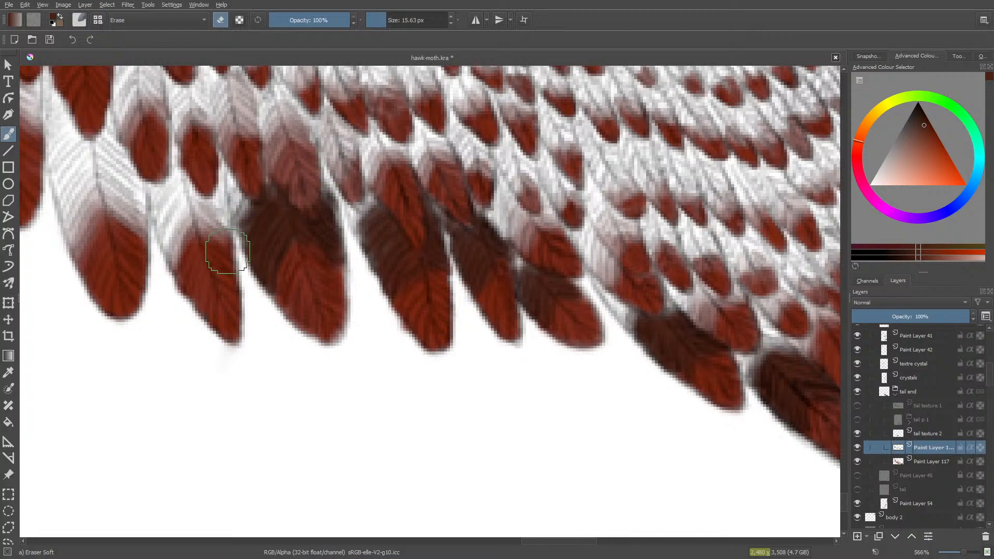
Step: Shade the base of the narrow feather left of the broad shaded one with dark brown and lightly erase around its upper edge
{"action": "key", "text": "e"}
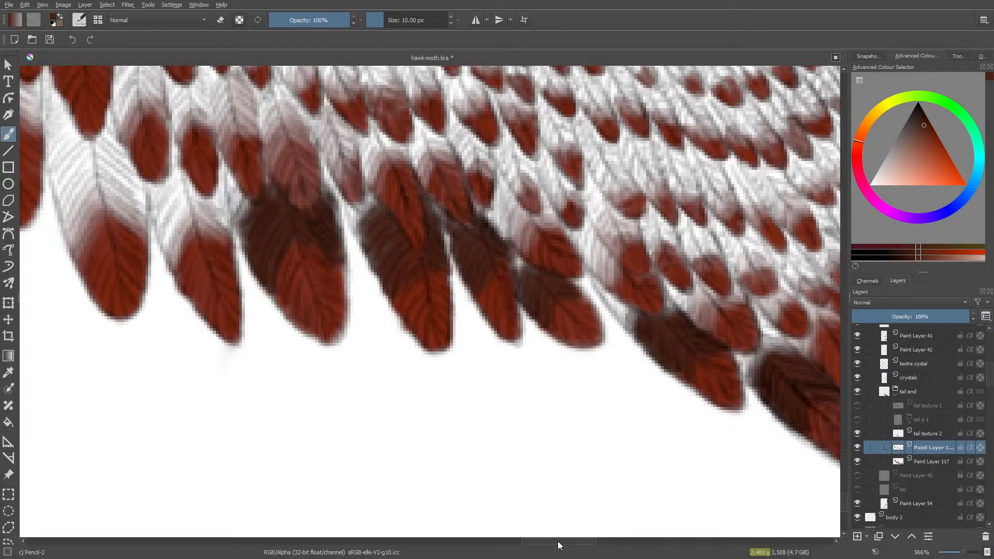
{"action": "left_click_drag", "start_coordinate": [558, 542], "coordinate": [533, 542]}
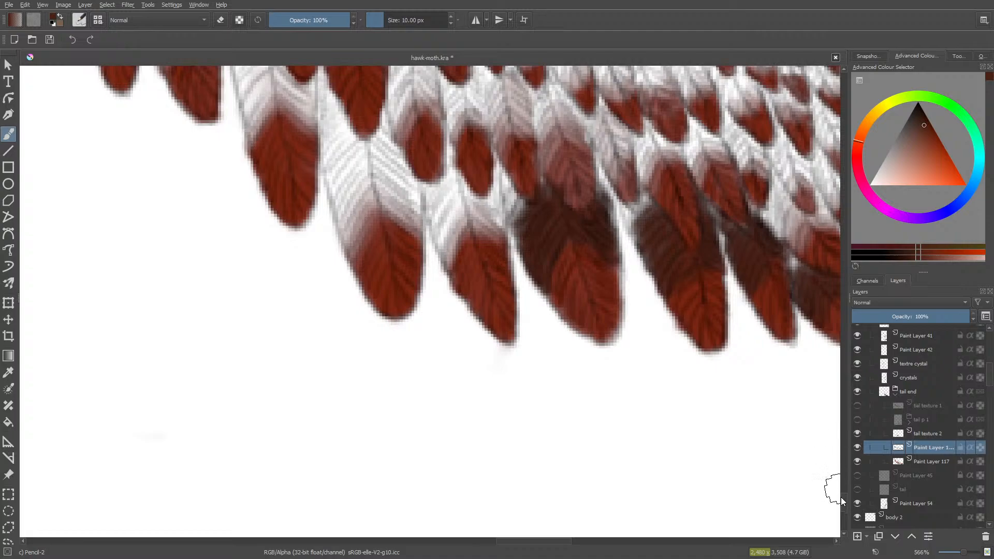
{"action": "scroll", "coordinate": [844, 498], "scroll_direction": "up", "scroll_amount": 3}
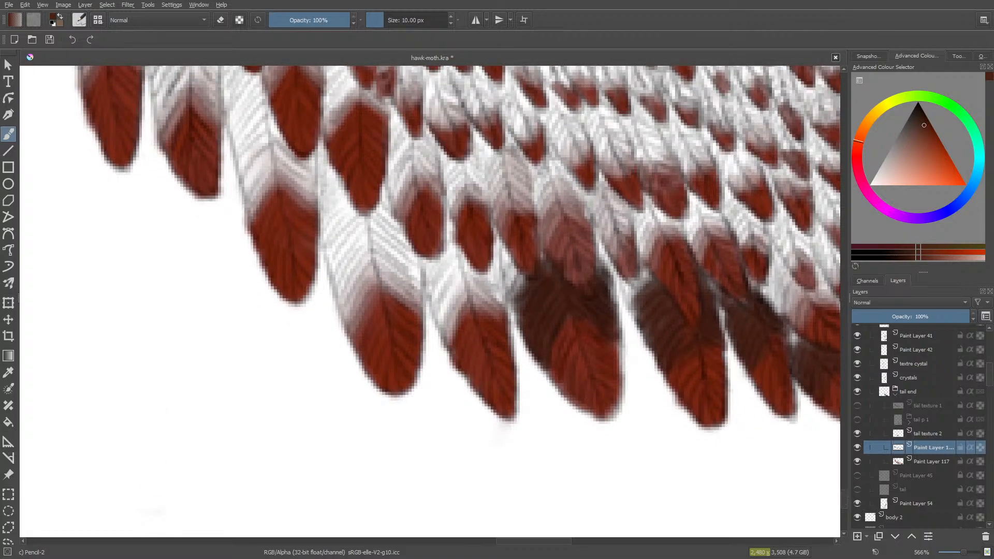
{"action": "mouse_move", "coordinate": [466, 300]}
{"action": "left_mouse_down"}
{"action": "mouse_move", "coordinate": [451, 341]}
{"action": "mouse_move", "coordinate": [470, 309]}
{"action": "mouse_move", "coordinate": [486, 312]}
{"action": "mouse_move", "coordinate": [479, 289]}
{"action": "mouse_move", "coordinate": [495, 317]}
{"action": "mouse_move", "coordinate": [452, 306]}
{"action": "mouse_move", "coordinate": [463, 300]}
{"action": "mouse_move", "coordinate": [455, 285]}
{"action": "mouse_move", "coordinate": [438, 304]}
{"action": "mouse_move", "coordinate": [444, 310]}
{"action": "mouse_move", "coordinate": [464, 289]}
{"action": "mouse_move", "coordinate": [458, 312]}
{"action": "mouse_move", "coordinate": [442, 269]}
{"action": "mouse_move", "coordinate": [439, 291]}
{"action": "mouse_move", "coordinate": [459, 254]}
{"action": "mouse_move", "coordinate": [430, 277]}
{"action": "mouse_move", "coordinate": [452, 283]}
{"action": "mouse_move", "coordinate": [436, 297]}
{"action": "mouse_move", "coordinate": [451, 261]}
{"action": "mouse_move", "coordinate": [434, 295]}
{"action": "mouse_move", "coordinate": [461, 279]}
{"action": "mouse_move", "coordinate": [462, 260]}
{"action": "mouse_move", "coordinate": [484, 275]}
{"action": "mouse_move", "coordinate": [454, 250]}
{"action": "mouse_move", "coordinate": [468, 267]}
{"action": "mouse_move", "coordinate": [444, 248]}
{"action": "mouse_move", "coordinate": [399, 288]}
{"action": "left_mouse_up"}
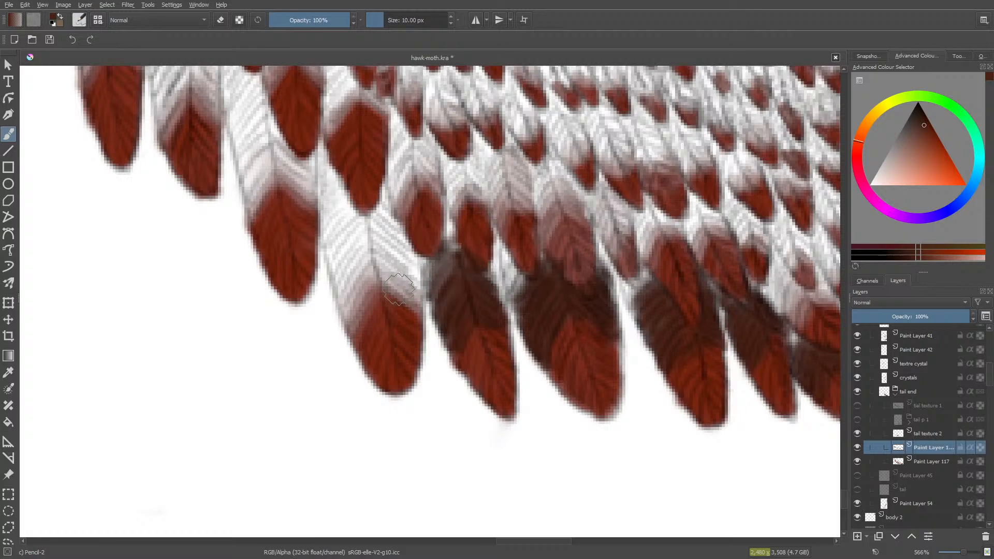
{"action": "key", "text": "e"}
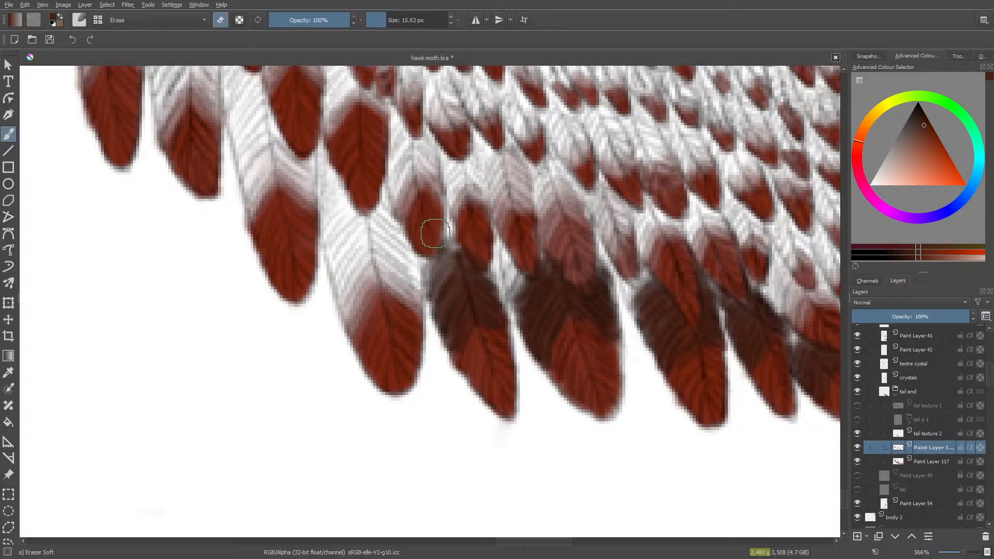
Step: Paint dark brown over the base of the next large rounded feather and fade its top with Eraser Soft, lowering the eraser opacity to 73%
{"action": "key", "text": "e"}
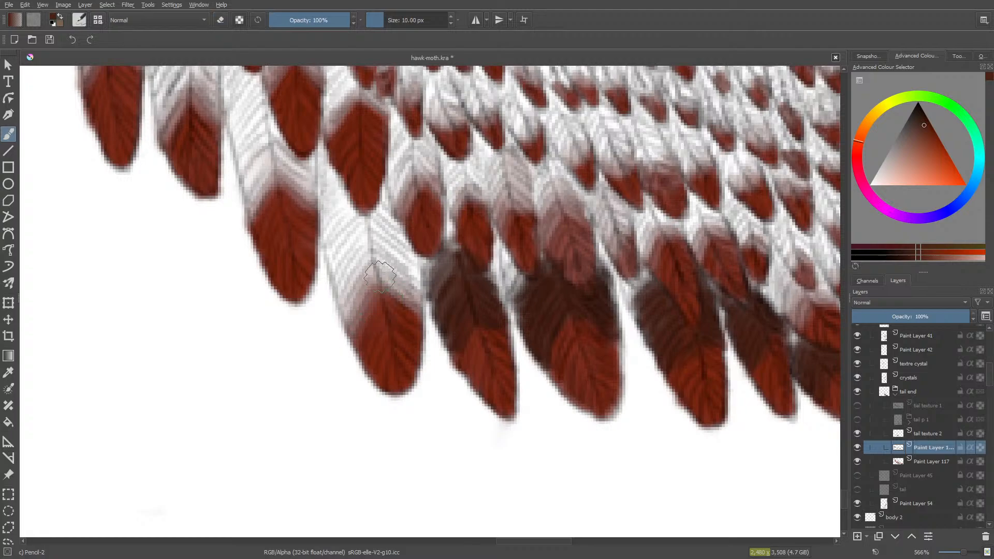
{"action": "mouse_move", "coordinate": [361, 308]}
{"action": "left_mouse_down"}
{"action": "mouse_move", "coordinate": [369, 266]}
{"action": "mouse_move", "coordinate": [346, 290]}
{"action": "mouse_move", "coordinate": [374, 240]}
{"action": "mouse_move", "coordinate": [336, 274]}
{"action": "mouse_move", "coordinate": [357, 323]}
{"action": "mouse_move", "coordinate": [370, 282]}
{"action": "mouse_move", "coordinate": [366, 269]}
{"action": "mouse_move", "coordinate": [346, 293]}
{"action": "mouse_move", "coordinate": [341, 285]}
{"action": "mouse_move", "coordinate": [346, 293]}
{"action": "mouse_move", "coordinate": [367, 274]}
{"action": "mouse_move", "coordinate": [351, 327]}
{"action": "mouse_move", "coordinate": [380, 299]}
{"action": "mouse_move", "coordinate": [361, 340]}
{"action": "mouse_move", "coordinate": [356, 300]}
{"action": "mouse_move", "coordinate": [375, 300]}
{"action": "mouse_move", "coordinate": [377, 255]}
{"action": "mouse_move", "coordinate": [407, 275]}
{"action": "mouse_move", "coordinate": [385, 228]}
{"action": "mouse_move", "coordinate": [407, 267]}
{"action": "mouse_move", "coordinate": [391, 264]}
{"action": "mouse_move", "coordinate": [402, 295]}
{"action": "left_mouse_up"}
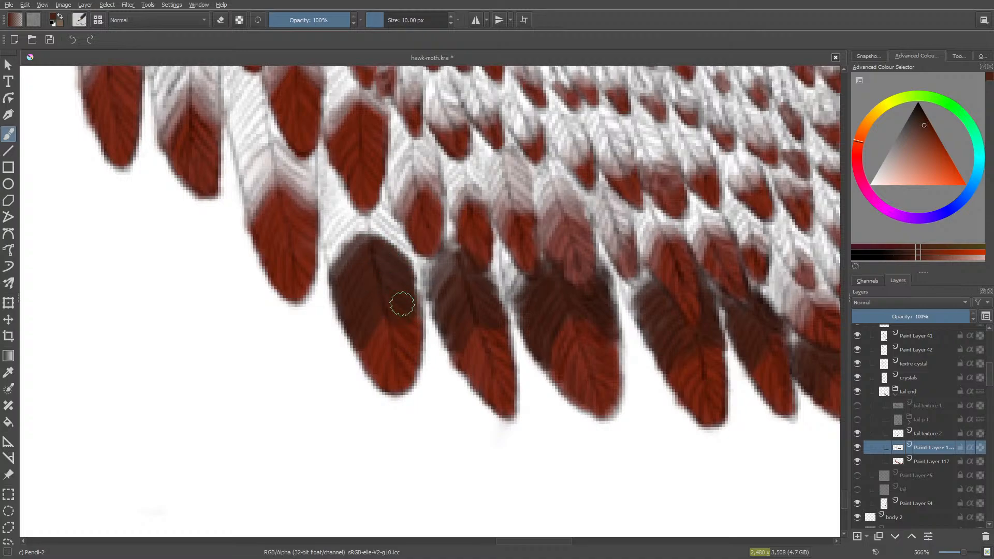
{"action": "mouse_move", "coordinate": [384, 256]}
{"action": "left_mouse_down"}
{"action": "mouse_move", "coordinate": [399, 243]}
{"action": "mouse_move", "coordinate": [386, 230]}
{"action": "mouse_move", "coordinate": [396, 223]}
{"action": "mouse_move", "coordinate": [341, 241]}
{"action": "mouse_move", "coordinate": [352, 228]}
{"action": "mouse_move", "coordinate": [331, 254]}
{"action": "mouse_move", "coordinate": [344, 222]}
{"action": "mouse_move", "coordinate": [359, 246]}
{"action": "mouse_move", "coordinate": [344, 260]}
{"action": "mouse_move", "coordinate": [362, 224]}
{"action": "mouse_move", "coordinate": [342, 233]}
{"action": "mouse_move", "coordinate": [316, 276]}
{"action": "mouse_move", "coordinate": [334, 287]}
{"action": "left_mouse_up"}
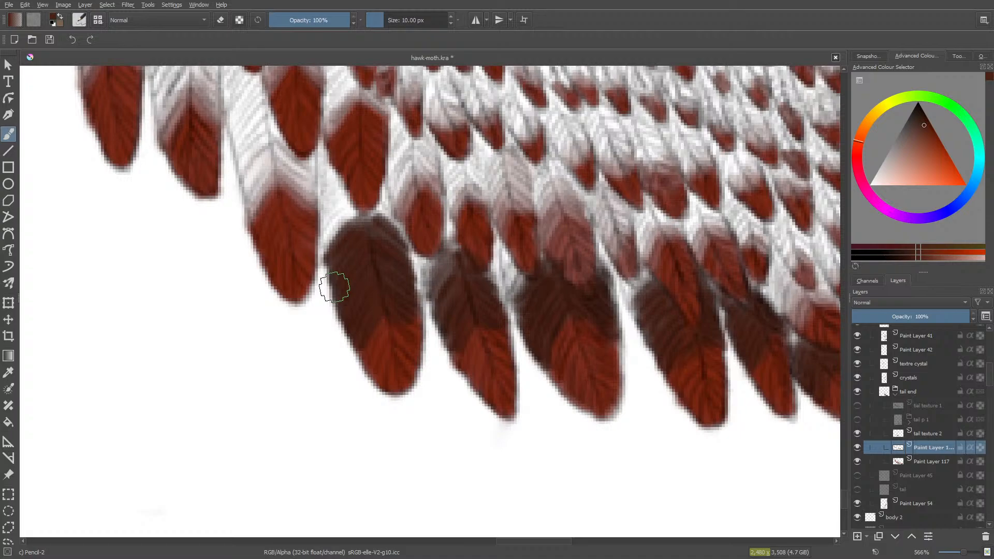
{"action": "key", "text": "e"}
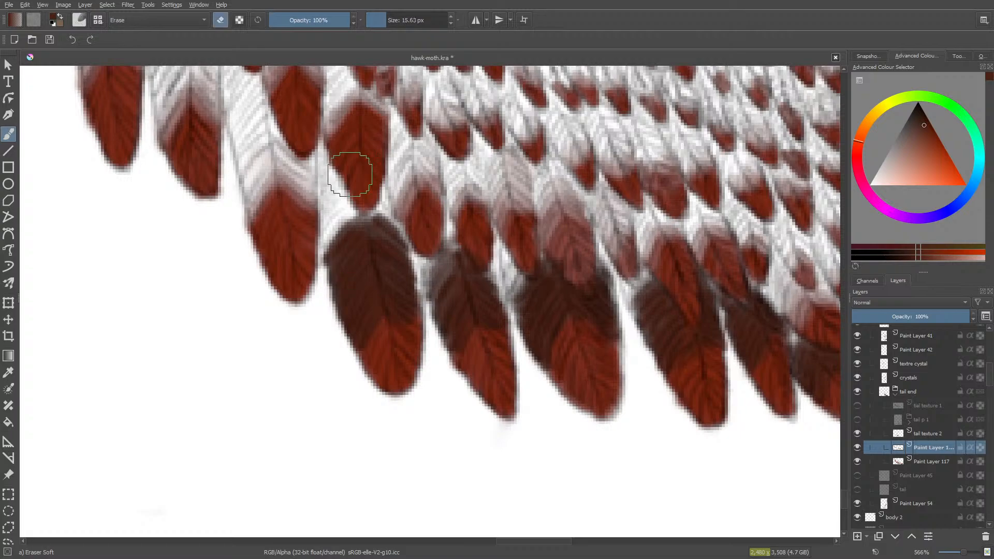
{"action": "mouse_move", "coordinate": [359, 216]}
{"action": "left_mouse_down"}
{"action": "mouse_move", "coordinate": [329, 255]}
{"action": "mouse_move", "coordinate": [395, 208]}
{"action": "left_mouse_up"}
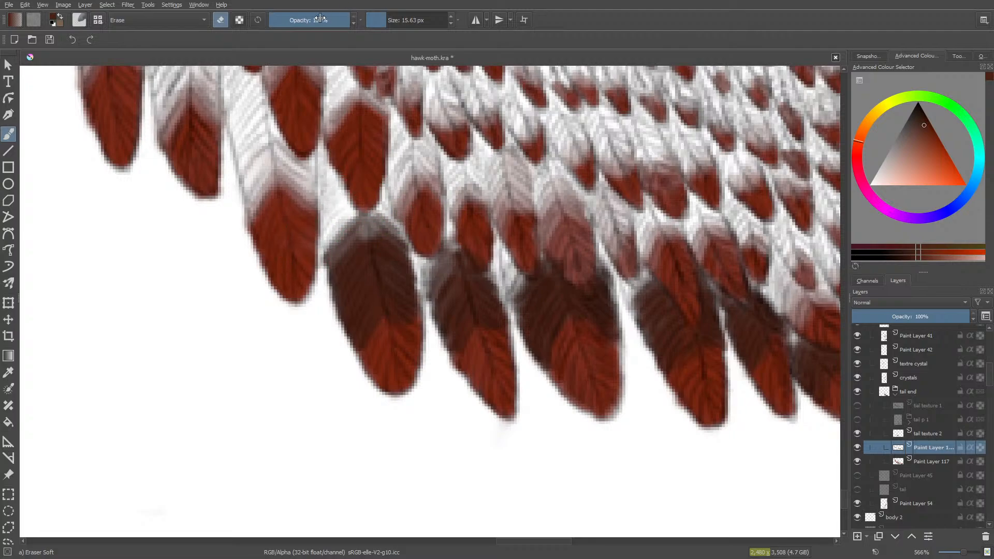
{"action": "left_click_drag", "start_coordinate": [320, 18], "coordinate": [309, 14]}
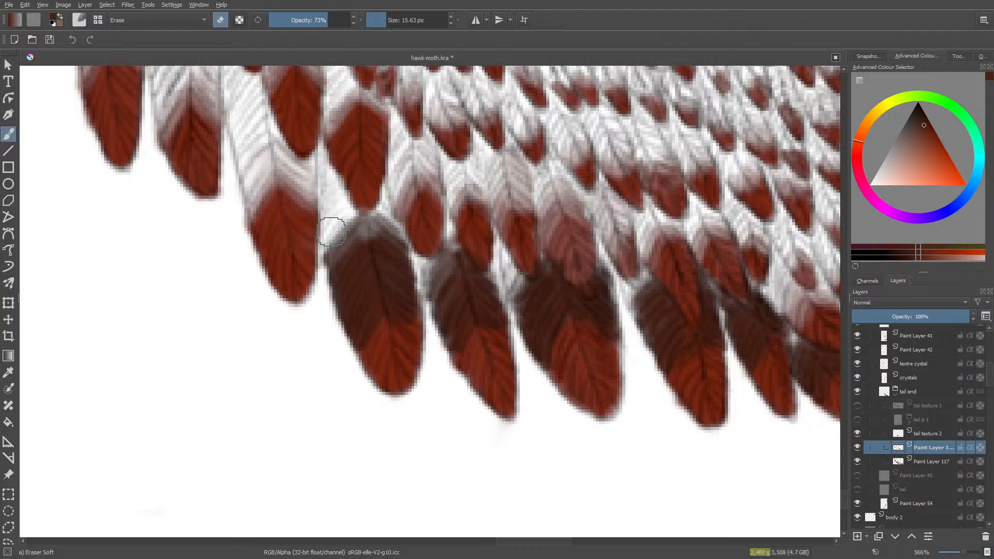
{"action": "left_click_drag", "start_coordinate": [333, 215], "coordinate": [324, 239]}
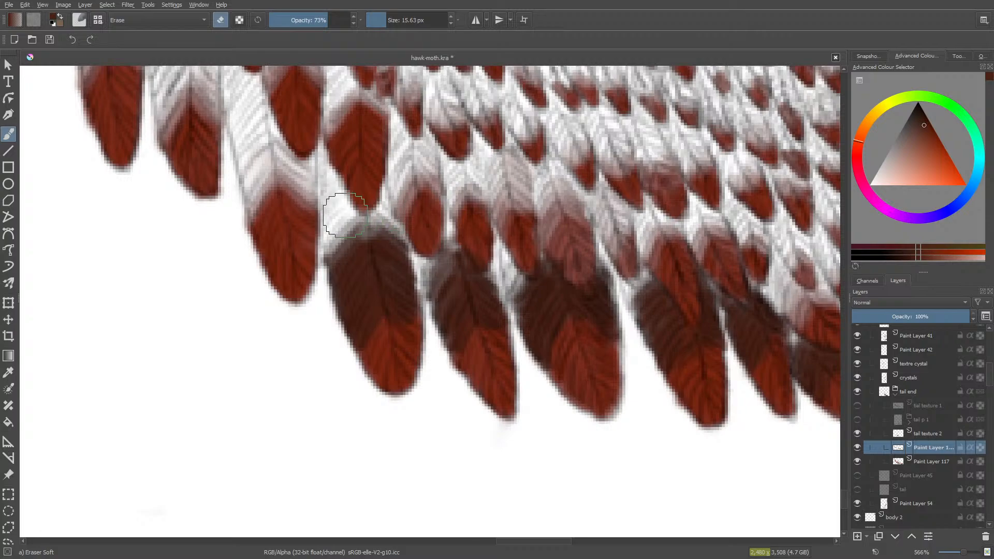
Step: Shade the base of the long feather up and left of the large rounded one with dark brown and soften its upper edge
{"action": "key", "text": "slash"}
{"action": "mouse_move", "coordinate": [256, 212]}
{"action": "left_mouse_down"}
{"action": "mouse_move", "coordinate": [277, 193]}
{"action": "mouse_move", "coordinate": [257, 231]}
{"action": "mouse_move", "coordinate": [277, 203]}
{"action": "mouse_move", "coordinate": [251, 211]}
{"action": "mouse_move", "coordinate": [269, 162]}
{"action": "mouse_move", "coordinate": [249, 180]}
{"action": "mouse_move", "coordinate": [259, 157]}
{"action": "mouse_move", "coordinate": [247, 185]}
{"action": "mouse_move", "coordinate": [274, 162]}
{"action": "mouse_move", "coordinate": [252, 218]}
{"action": "mouse_move", "coordinate": [269, 200]}
{"action": "mouse_move", "coordinate": [276, 130]}
{"action": "mouse_move", "coordinate": [286, 199]}
{"action": "mouse_move", "coordinate": [282, 190]}
{"action": "mouse_move", "coordinate": [306, 204]}
{"action": "mouse_move", "coordinate": [278, 155]}
{"action": "mouse_move", "coordinate": [312, 190]}
{"action": "mouse_move", "coordinate": [278, 174]}
{"action": "mouse_move", "coordinate": [270, 161]}
{"action": "mouse_move", "coordinate": [284, 158]}
{"action": "mouse_move", "coordinate": [271, 142]}
{"action": "mouse_move", "coordinate": [295, 164]}
{"action": "mouse_move", "coordinate": [279, 140]}
{"action": "mouse_move", "coordinate": [291, 147]}
{"action": "mouse_move", "coordinate": [296, 157]}
{"action": "mouse_move", "coordinate": [247, 119]}
{"action": "mouse_move", "coordinate": [246, 138]}
{"action": "mouse_move", "coordinate": [272, 137]}
{"action": "mouse_move", "coordinate": [242, 155]}
{"action": "left_mouse_up"}
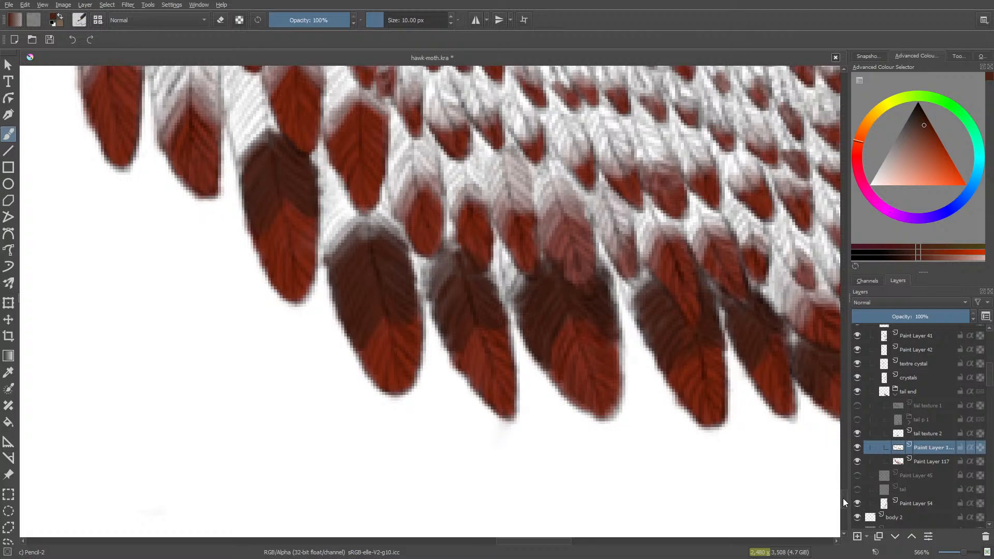
{"action": "left_click_drag", "start_coordinate": [843, 498], "coordinate": [846, 492]}
{"action": "mouse_move", "coordinate": [545, 548]}
{"action": "left_mouse_down"}
{"action": "mouse_move", "coordinate": [516, 546]}
{"action": "mouse_move", "coordinate": [530, 546]}
{"action": "left_mouse_up"}
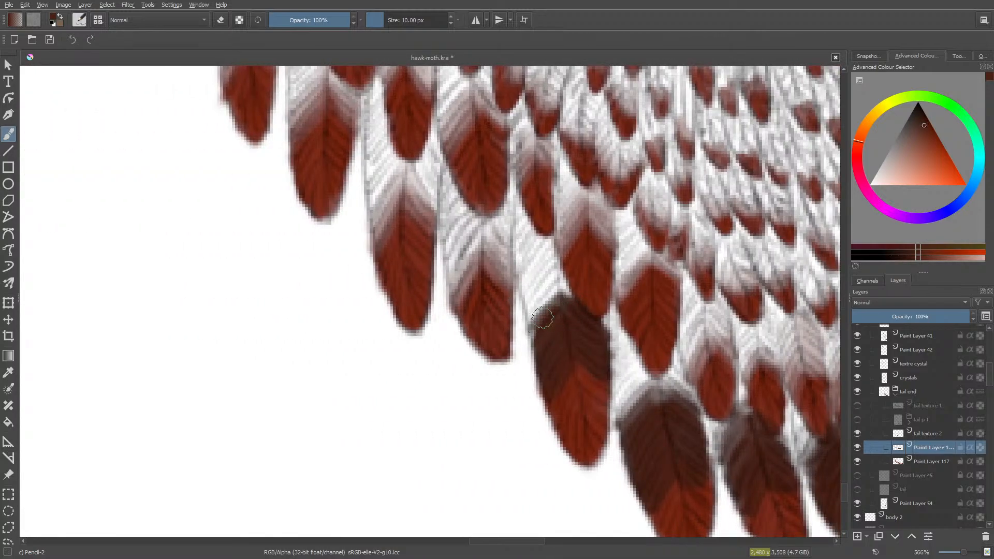
{"action": "mouse_move", "coordinate": [533, 339]}
{"action": "left_mouse_down"}
{"action": "mouse_move", "coordinate": [559, 279]}
{"action": "mouse_move", "coordinate": [544, 305]}
{"action": "mouse_move", "coordinate": [567, 288]}
{"action": "mouse_move", "coordinate": [515, 316]}
{"action": "left_mouse_up"}
{"action": "key", "text": "e"}
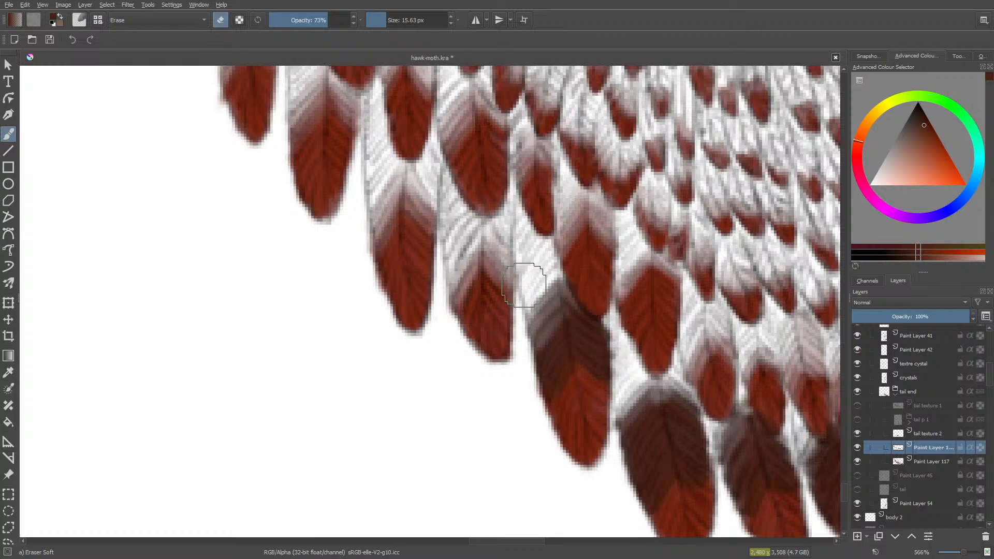
Step: Paint dark brown between the next outer-edge feather's red tip and the red feather overlapping it, fading the shading's upper left edge at 73% eraser opacity
{"action": "key", "text": "slash"}
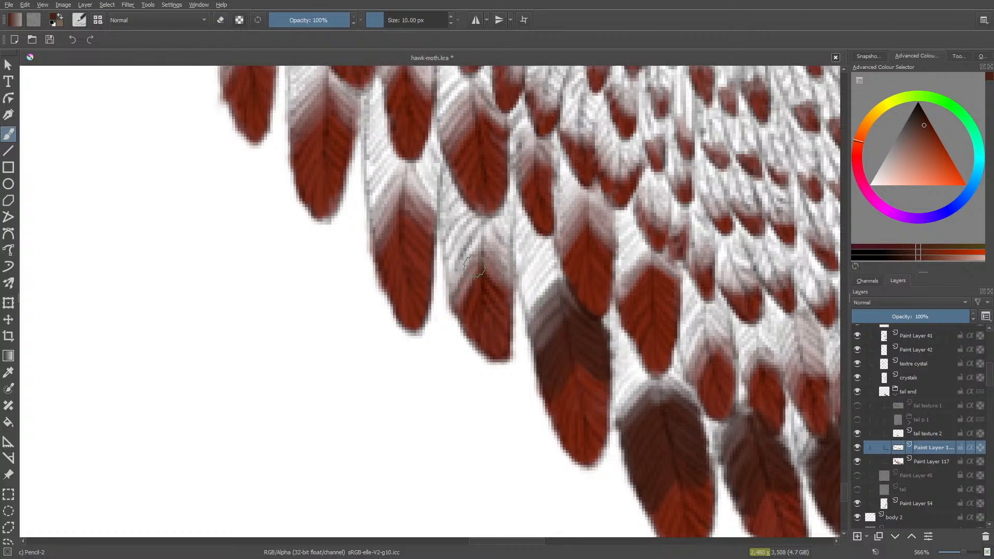
{"action": "mouse_move", "coordinate": [474, 259]}
{"action": "left_mouse_down"}
{"action": "mouse_move", "coordinate": [462, 298]}
{"action": "mouse_move", "coordinate": [477, 264]}
{"action": "mouse_move", "coordinate": [451, 275]}
{"action": "mouse_move", "coordinate": [478, 222]}
{"action": "mouse_move", "coordinate": [447, 250]}
{"action": "mouse_move", "coordinate": [475, 227]}
{"action": "mouse_move", "coordinate": [451, 288]}
{"action": "mouse_move", "coordinate": [473, 269]}
{"action": "mouse_move", "coordinate": [466, 305]}
{"action": "mouse_move", "coordinate": [476, 291]}
{"action": "mouse_move", "coordinate": [502, 290]}
{"action": "mouse_move", "coordinate": [480, 236]}
{"action": "mouse_move", "coordinate": [505, 263]}
{"action": "mouse_move", "coordinate": [508, 254]}
{"action": "mouse_move", "coordinate": [494, 217]}
{"action": "mouse_move", "coordinate": [508, 263]}
{"action": "mouse_move", "coordinate": [484, 248]}
{"action": "mouse_move", "coordinate": [490, 271]}
{"action": "mouse_move", "coordinate": [481, 230]}
{"action": "mouse_move", "coordinate": [503, 243]}
{"action": "mouse_move", "coordinate": [484, 198]}
{"action": "mouse_move", "coordinate": [453, 216]}
{"action": "mouse_move", "coordinate": [467, 206]}
{"action": "mouse_move", "coordinate": [456, 231]}
{"action": "mouse_move", "coordinate": [508, 221]}
{"action": "mouse_move", "coordinate": [490, 176]}
{"action": "left_mouse_up"}
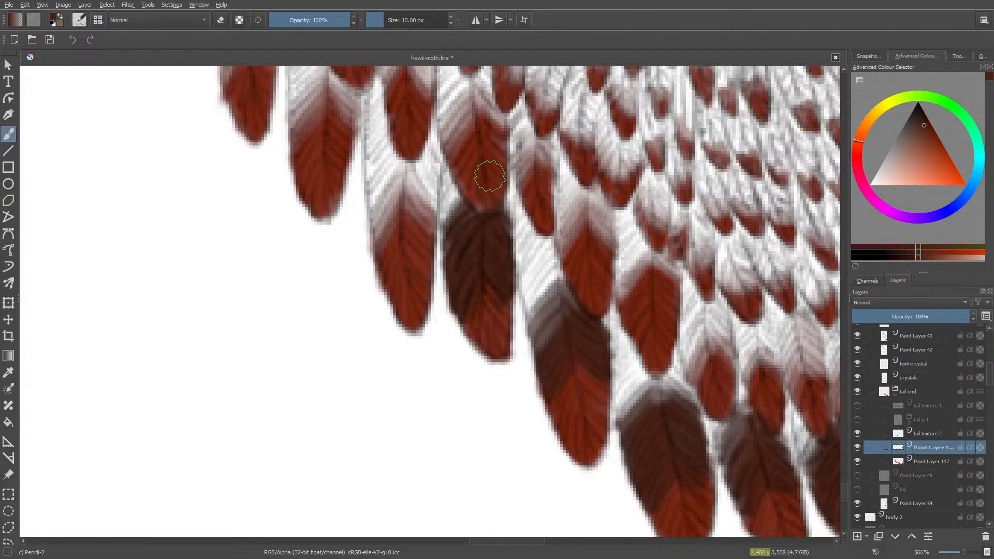
{"action": "key", "text": "e"}
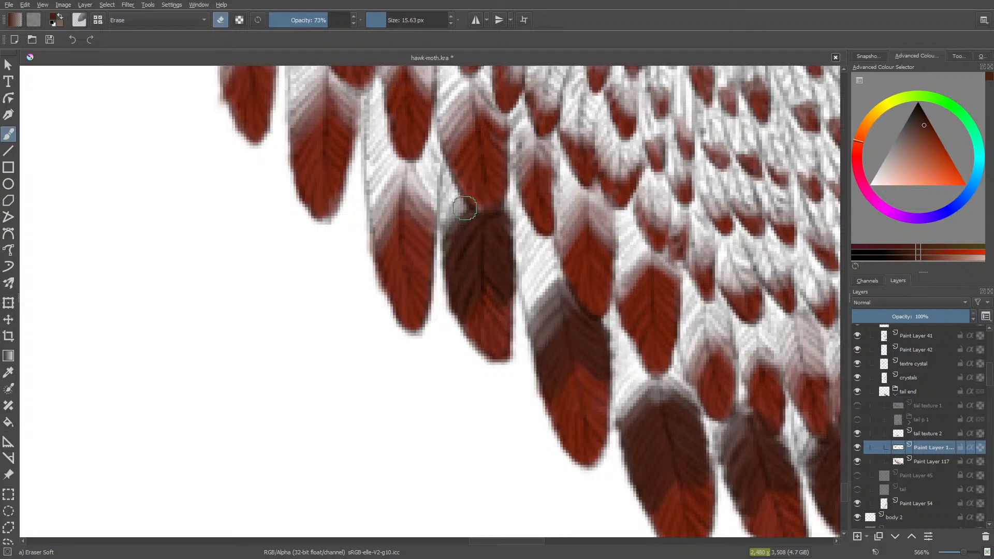
{"action": "mouse_move", "coordinate": [465, 208]}
{"action": "left_mouse_down"}
{"action": "mouse_move", "coordinate": [444, 240]}
{"action": "mouse_move", "coordinate": [493, 201]}
{"action": "mouse_move", "coordinate": [431, 255]}
{"action": "left_mouse_up"}
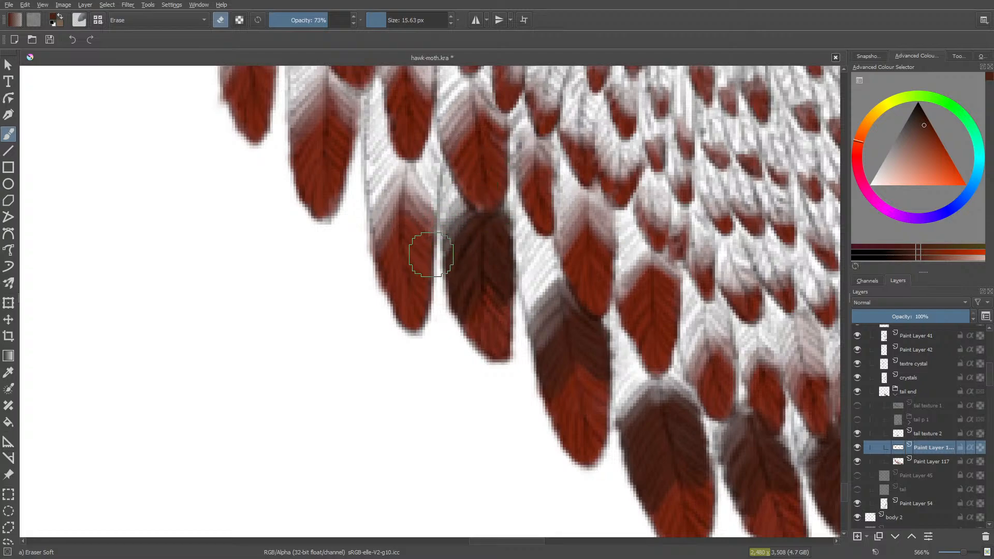
Step: Shade the base of the following slender outer-edge feather with dark brown, softening its top edge, and save the document
{"action": "key", "text": "e"}
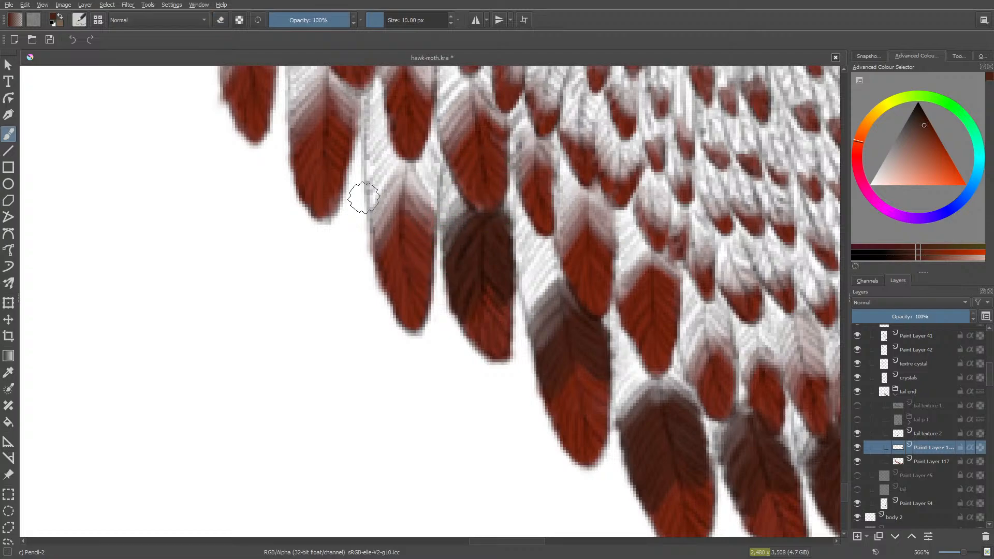
{"action": "mouse_move", "coordinate": [387, 205]}
{"action": "left_mouse_down"}
{"action": "mouse_move", "coordinate": [380, 227]}
{"action": "mouse_move", "coordinate": [389, 209]}
{"action": "mouse_move", "coordinate": [398, 215]}
{"action": "mouse_move", "coordinate": [385, 238]}
{"action": "mouse_move", "coordinate": [399, 206]}
{"action": "mouse_move", "coordinate": [373, 220]}
{"action": "mouse_move", "coordinate": [394, 173]}
{"action": "mouse_move", "coordinate": [375, 186]}
{"action": "mouse_move", "coordinate": [389, 151]}
{"action": "mouse_move", "coordinate": [374, 183]}
{"action": "mouse_move", "coordinate": [375, 195]}
{"action": "mouse_move", "coordinate": [389, 182]}
{"action": "mouse_move", "coordinate": [392, 190]}
{"action": "mouse_move", "coordinate": [381, 229]}
{"action": "mouse_move", "coordinate": [395, 218]}
{"action": "mouse_move", "coordinate": [380, 255]}
{"action": "mouse_move", "coordinate": [401, 208]}
{"action": "mouse_move", "coordinate": [414, 230]}
{"action": "mouse_move", "coordinate": [428, 223]}
{"action": "mouse_move", "coordinate": [405, 156]}
{"action": "mouse_move", "coordinate": [424, 214]}
{"action": "mouse_move", "coordinate": [407, 195]}
{"action": "mouse_move", "coordinate": [402, 212]}
{"action": "mouse_move", "coordinate": [398, 185]}
{"action": "mouse_move", "coordinate": [373, 208]}
{"action": "mouse_move", "coordinate": [378, 169]}
{"action": "left_mouse_up"}
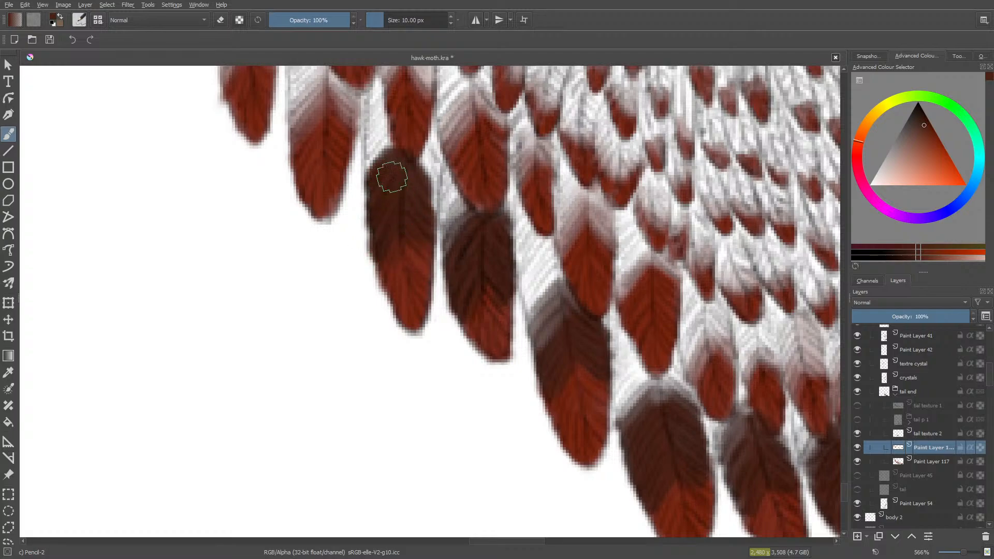
{"action": "key", "text": "e"}
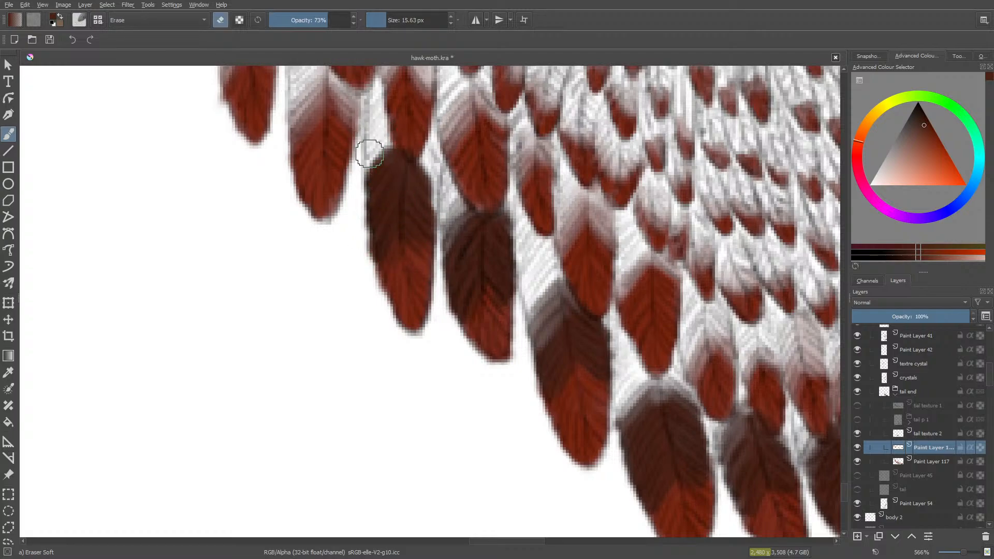
{"action": "mouse_move", "coordinate": [369, 153]}
{"action": "left_mouse_down"}
{"action": "mouse_move", "coordinate": [398, 134]}
{"action": "mouse_move", "coordinate": [426, 164]}
{"action": "mouse_move", "coordinate": [394, 87]}
{"action": "left_mouse_up"}
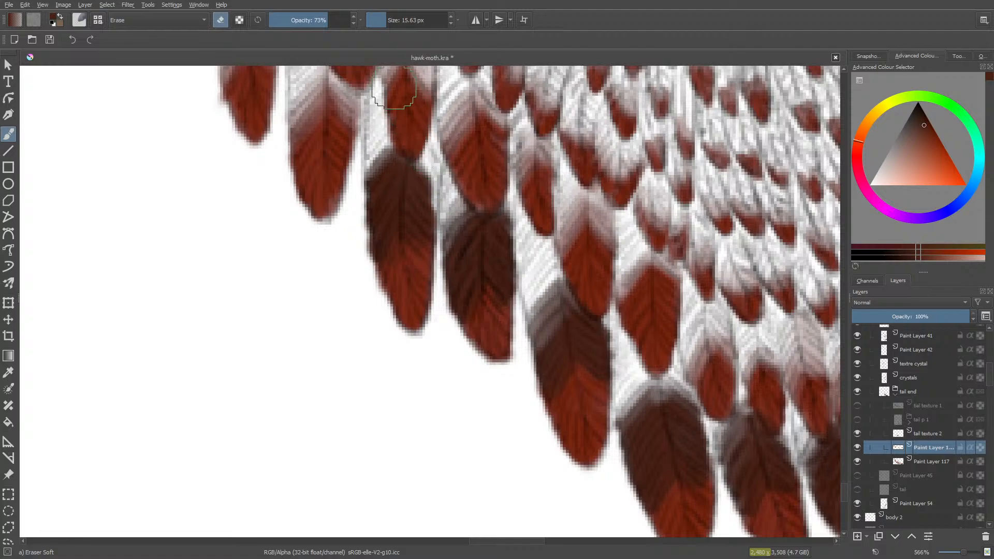
{"action": "key", "text": "e"}
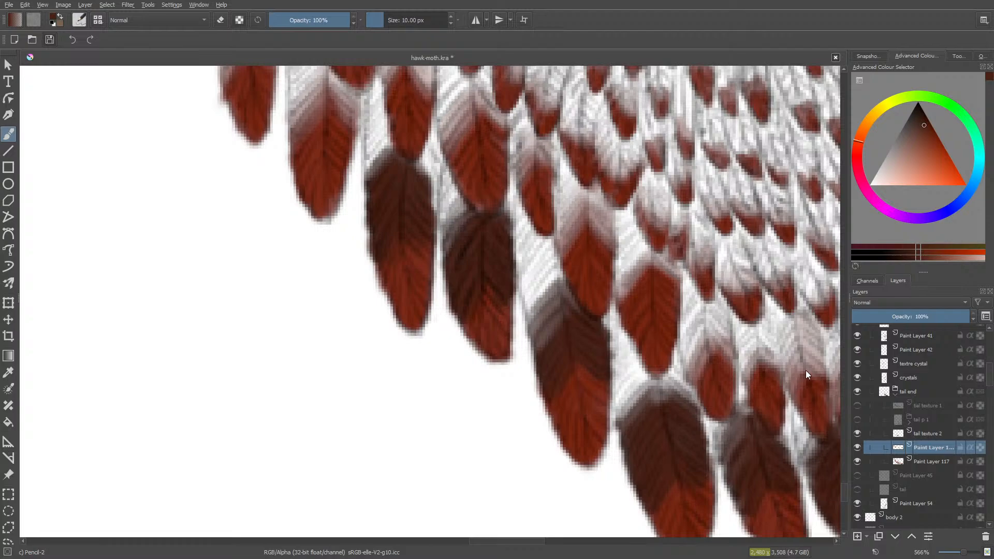
{"action": "key", "text": "ctrl+s"}
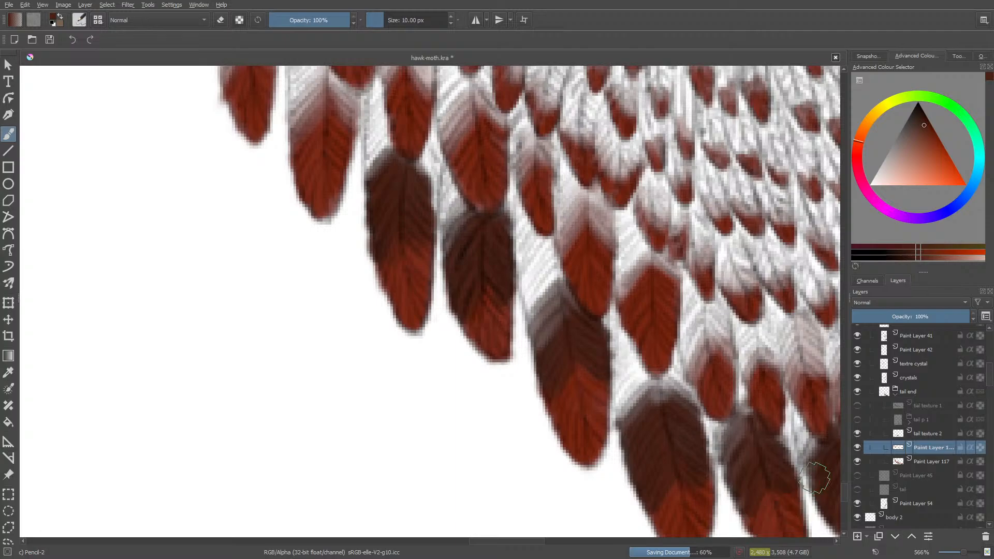
Step: Shade the base of the next outer-edge feather up the tail with dark brown and fade its upper left edge with Eraser Soft
{"action": "mouse_move", "coordinate": [844, 491]}
{"action": "left_mouse_down"}
{"action": "mouse_move", "coordinate": [844, 474]}
{"action": "mouse_move", "coordinate": [844, 485]}
{"action": "left_mouse_up"}
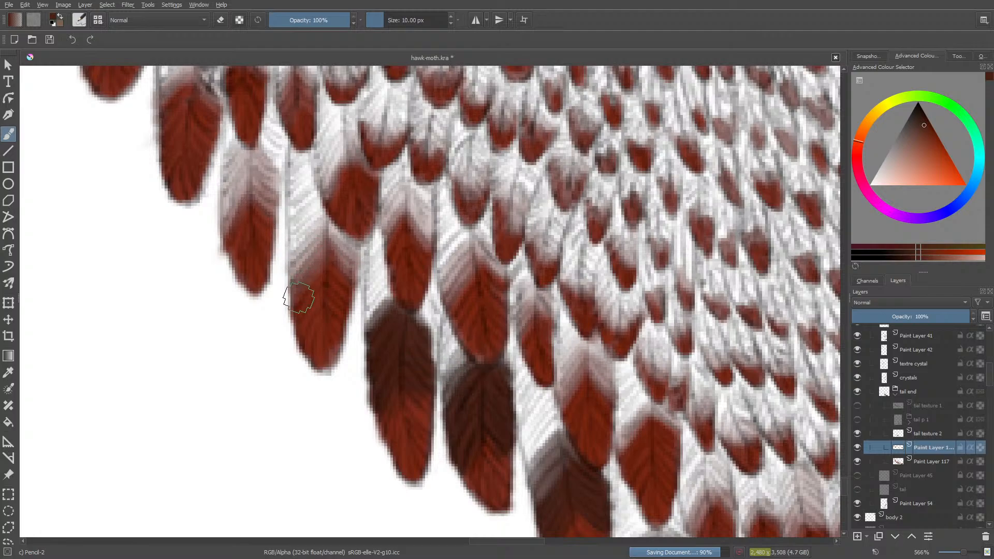
{"action": "mouse_move", "coordinate": [309, 222]}
{"action": "left_mouse_down"}
{"action": "mouse_move", "coordinate": [293, 258]}
{"action": "mouse_move", "coordinate": [316, 236]}
{"action": "mouse_move", "coordinate": [300, 242]}
{"action": "mouse_move", "coordinate": [313, 217]}
{"action": "mouse_move", "coordinate": [296, 238]}
{"action": "mouse_move", "coordinate": [322, 233]}
{"action": "mouse_move", "coordinate": [296, 276]}
{"action": "mouse_move", "coordinate": [317, 265]}
{"action": "mouse_move", "coordinate": [293, 294]}
{"action": "mouse_move", "coordinate": [332, 272]}
{"action": "mouse_move", "coordinate": [305, 308]}
{"action": "left_mouse_up"}
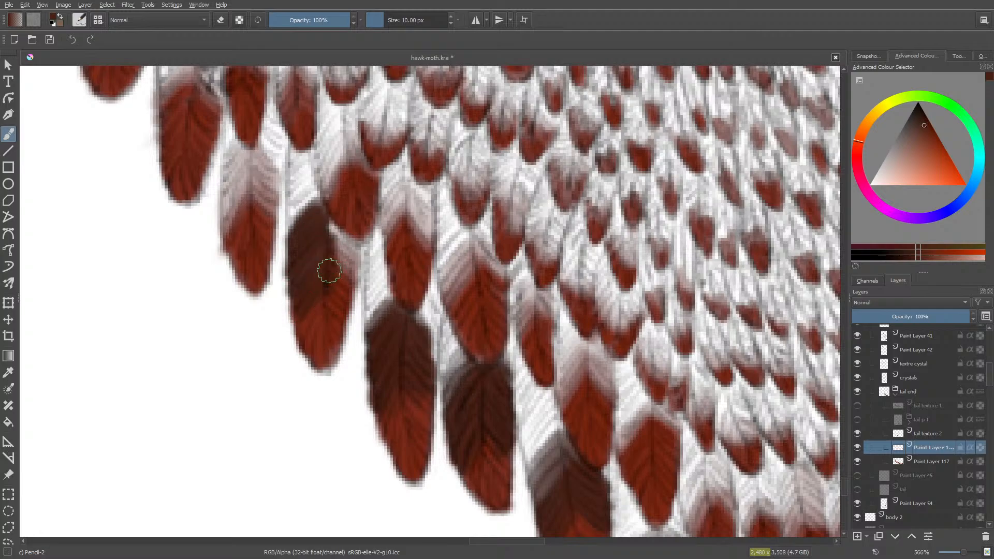
{"action": "mouse_move", "coordinate": [329, 270]}
{"action": "left_mouse_down"}
{"action": "mouse_move", "coordinate": [334, 223]}
{"action": "mouse_move", "coordinate": [349, 255]}
{"action": "mouse_move", "coordinate": [342, 266]}
{"action": "left_mouse_up"}
{"action": "mouse_move", "coordinate": [328, 232]}
{"action": "left_mouse_down"}
{"action": "mouse_move", "coordinate": [344, 253]}
{"action": "mouse_move", "coordinate": [340, 245]}
{"action": "mouse_move", "coordinate": [335, 257]}
{"action": "mouse_move", "coordinate": [322, 222]}
{"action": "mouse_move", "coordinate": [306, 230]}
{"action": "mouse_move", "coordinate": [316, 195]}
{"action": "mouse_move", "coordinate": [300, 215]}
{"action": "mouse_move", "coordinate": [310, 188]}
{"action": "mouse_move", "coordinate": [294, 183]}
{"action": "mouse_move", "coordinate": [305, 177]}
{"action": "mouse_move", "coordinate": [282, 219]}
{"action": "mouse_move", "coordinate": [319, 194]}
{"action": "mouse_move", "coordinate": [309, 200]}
{"action": "mouse_move", "coordinate": [300, 183]}
{"action": "mouse_move", "coordinate": [296, 194]}
{"action": "mouse_move", "coordinate": [310, 179]}
{"action": "mouse_move", "coordinate": [290, 227]}
{"action": "mouse_move", "coordinate": [320, 202]}
{"action": "mouse_move", "coordinate": [286, 243]}
{"action": "left_mouse_up"}
{"action": "key", "text": "e"}
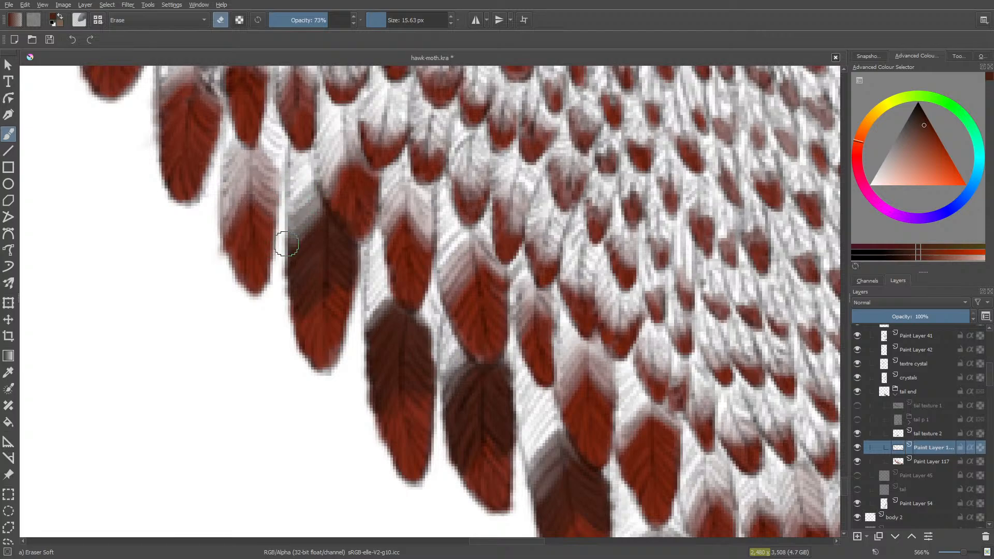
{"action": "mouse_move", "coordinate": [329, 204]}
{"action": "left_mouse_down"}
{"action": "mouse_move", "coordinate": [311, 171]}
{"action": "mouse_move", "coordinate": [321, 222]}
{"action": "mouse_move", "coordinate": [329, 183]}
{"action": "left_mouse_up"}
Step: Paint dark brown over the pale base of the neighbouring slim feather farther up the outer edge, softening its top and touching up the brown
{"action": "key", "text": "e"}
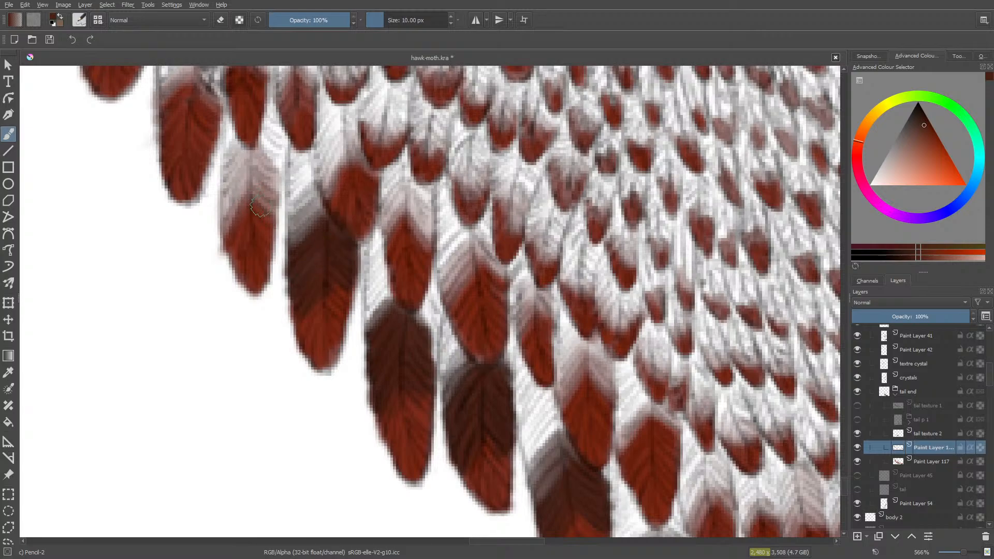
{"action": "mouse_move", "coordinate": [258, 207]}
{"action": "left_mouse_down"}
{"action": "mouse_move", "coordinate": [251, 162]}
{"action": "mouse_move", "coordinate": [268, 167]}
{"action": "mouse_move", "coordinate": [255, 144]}
{"action": "mouse_move", "coordinate": [268, 168]}
{"action": "mouse_move", "coordinate": [250, 165]}
{"action": "mouse_move", "coordinate": [264, 210]}
{"action": "mouse_move", "coordinate": [256, 181]}
{"action": "mouse_move", "coordinate": [236, 166]}
{"action": "mouse_move", "coordinate": [239, 150]}
{"action": "mouse_move", "coordinate": [228, 209]}
{"action": "mouse_move", "coordinate": [246, 195]}
{"action": "mouse_move", "coordinate": [226, 227]}
{"action": "mouse_move", "coordinate": [249, 211]}
{"action": "mouse_move", "coordinate": [230, 246]}
{"action": "left_mouse_up"}
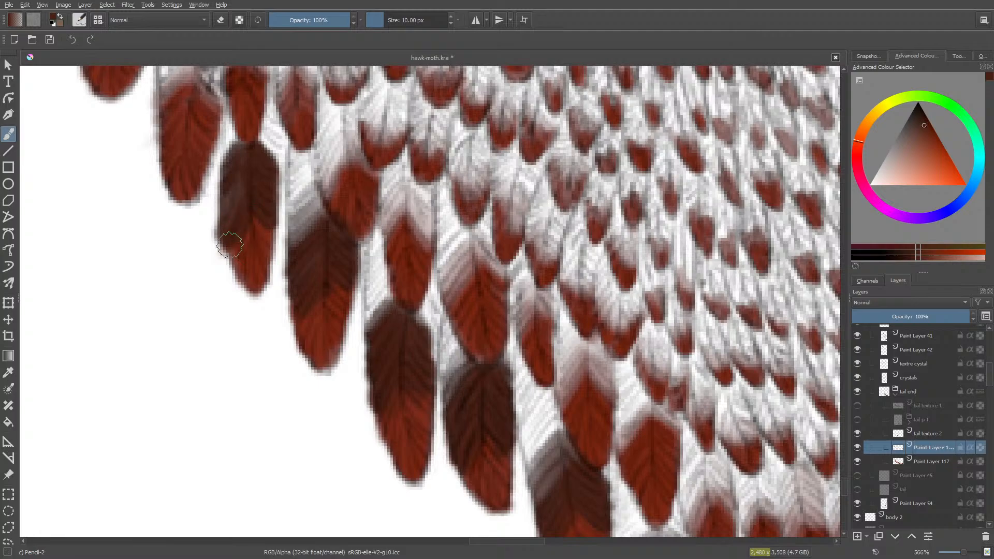
{"action": "left_click_drag", "start_coordinate": [256, 206], "coordinate": [256, 180]}
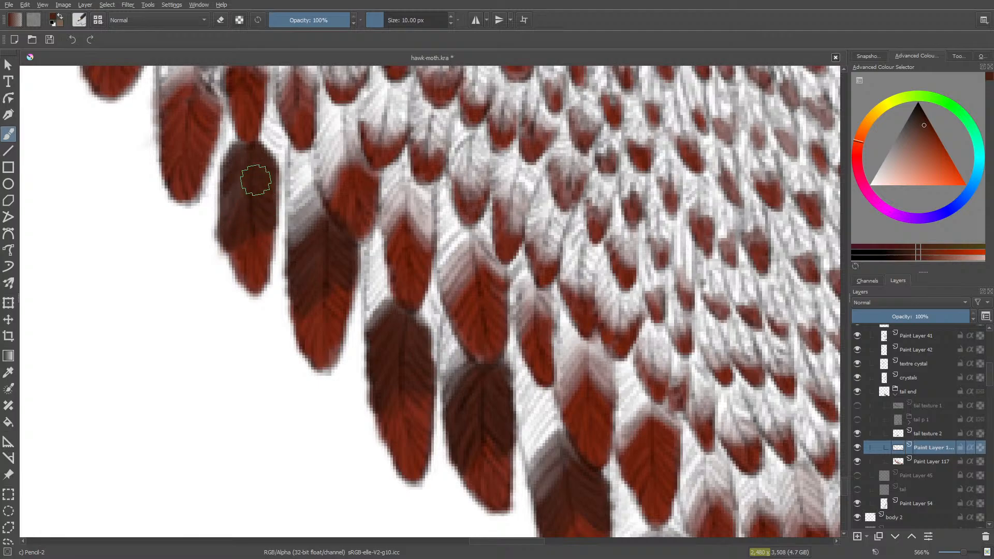
{"action": "key", "text": "e"}
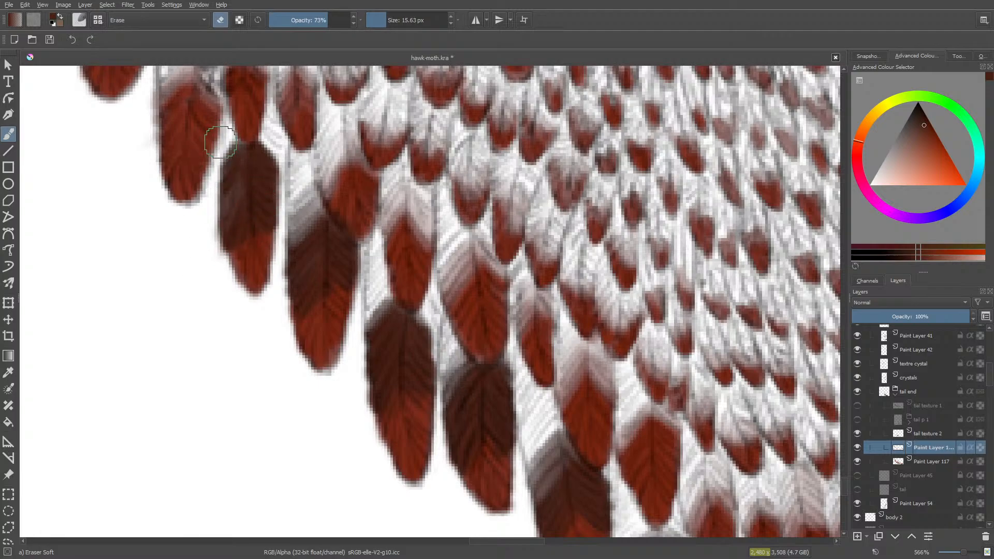
{"action": "mouse_move", "coordinate": [220, 142]}
{"action": "left_mouse_down"}
{"action": "mouse_move", "coordinate": [255, 131]}
{"action": "mouse_move", "coordinate": [268, 144]}
{"action": "mouse_move", "coordinate": [255, 130]}
{"action": "mouse_move", "coordinate": [263, 136]}
{"action": "mouse_move", "coordinate": [245, 128]}
{"action": "mouse_move", "coordinate": [224, 135]}
{"action": "mouse_move", "coordinate": [233, 155]}
{"action": "mouse_move", "coordinate": [211, 179]}
{"action": "mouse_move", "coordinate": [244, 145]}
{"action": "mouse_move", "coordinate": [272, 150]}
{"action": "mouse_move", "coordinate": [268, 128]}
{"action": "left_mouse_up"}
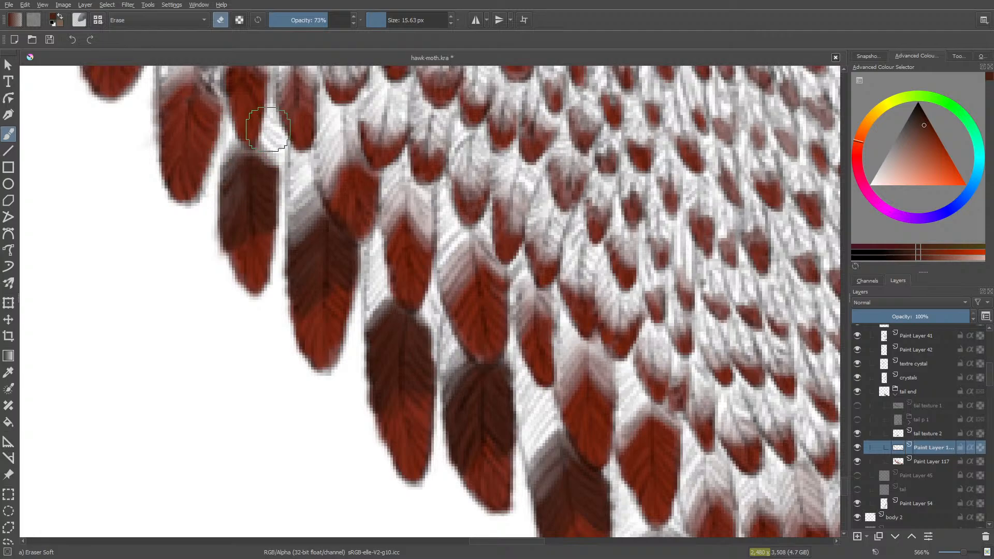
{"action": "key", "text": "slash"}
{"action": "mouse_move", "coordinate": [241, 162]}
{"action": "left_mouse_down"}
{"action": "mouse_move", "coordinate": [222, 179]}
{"action": "mouse_move", "coordinate": [233, 188]}
{"action": "left_mouse_up"}
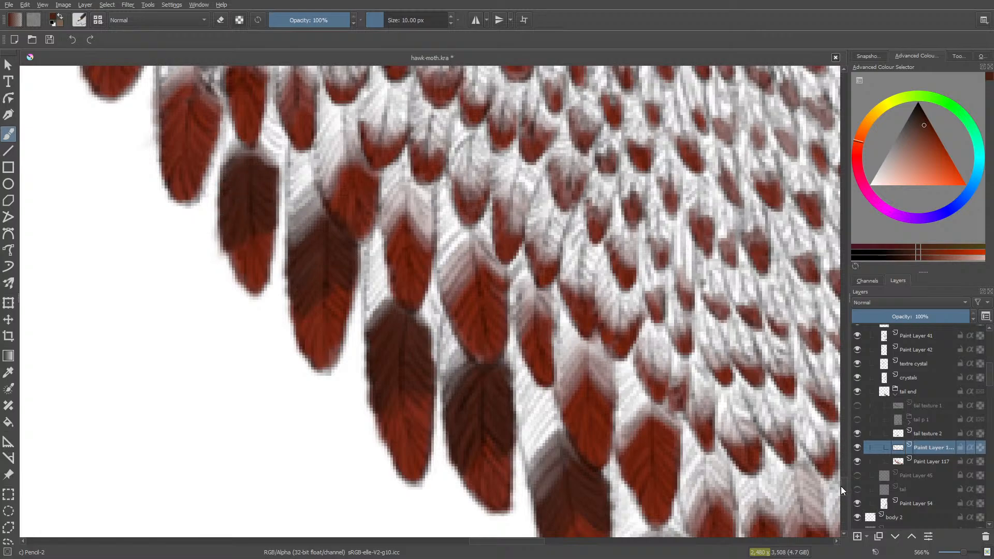
Step: Paint dark brown behind the red tip of the following outer-edge feather, up to the overlapping red feather, and fade the top at 73% eraser opacity
{"action": "scroll", "coordinate": [842, 486], "scroll_direction": "up", "scroll_amount": 4}
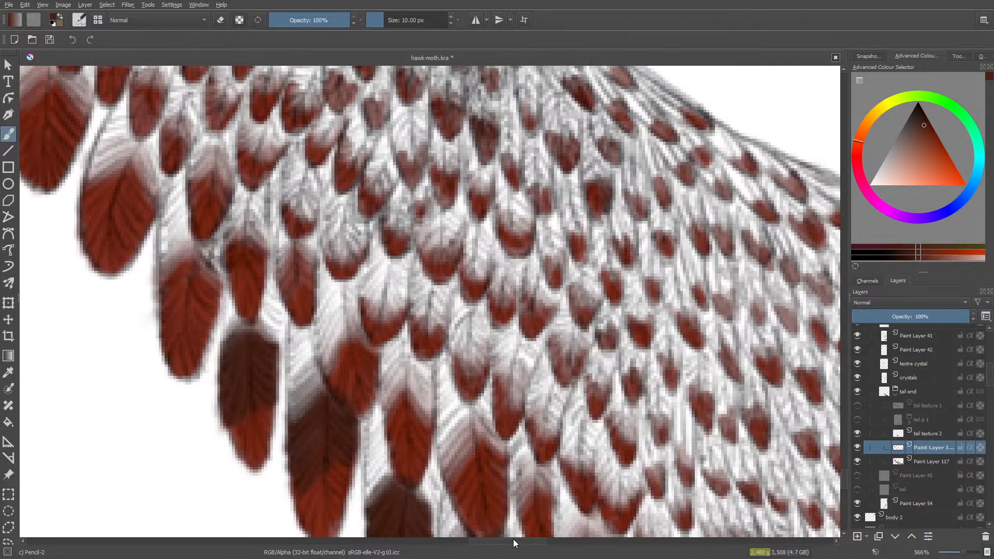
{"action": "left_click_drag", "start_coordinate": [514, 542], "coordinate": [466, 542]}
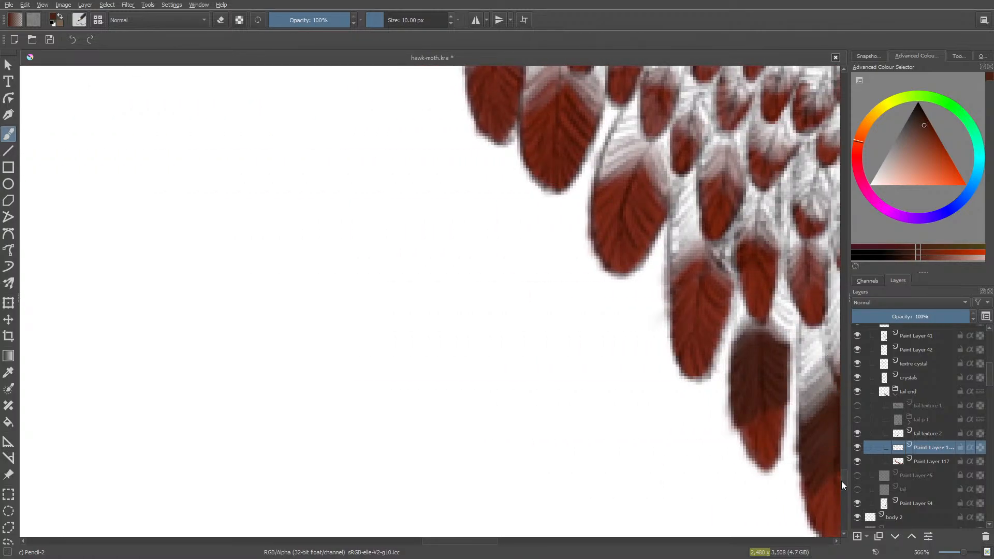
{"action": "scroll", "coordinate": [842, 482], "scroll_direction": "up", "scroll_amount": 3}
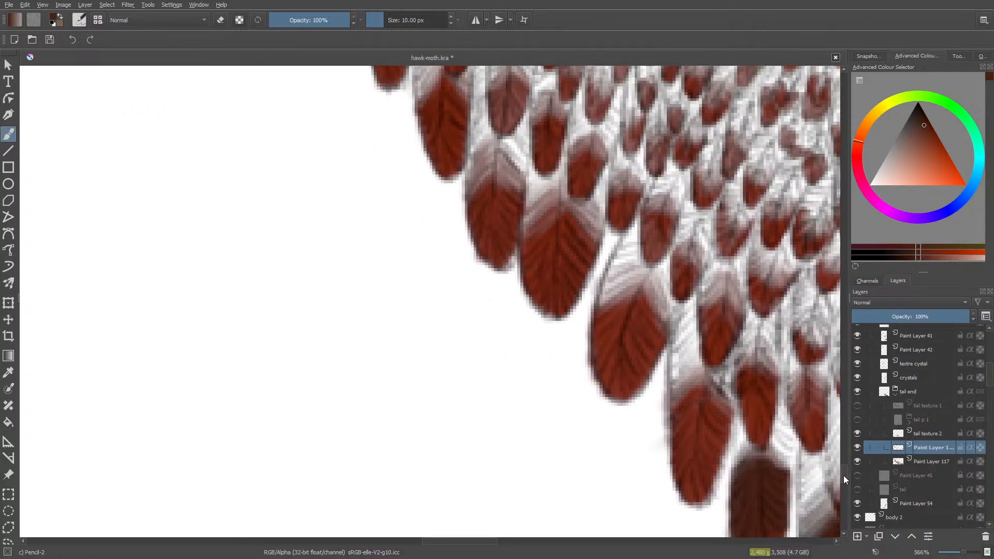
{"action": "mouse_move", "coordinate": [694, 349]}
{"action": "left_mouse_down"}
{"action": "mouse_move", "coordinate": [674, 382]}
{"action": "mouse_move", "coordinate": [678, 392]}
{"action": "mouse_move", "coordinate": [700, 369]}
{"action": "mouse_move", "coordinate": [684, 410]}
{"action": "mouse_move", "coordinate": [696, 364]}
{"action": "mouse_move", "coordinate": [675, 373]}
{"action": "mouse_move", "coordinate": [689, 352]}
{"action": "mouse_move", "coordinate": [702, 354]}
{"action": "mouse_move", "coordinate": [719, 398]}
{"action": "mouse_move", "coordinate": [727, 370]}
{"action": "mouse_move", "coordinate": [729, 391]}
{"action": "mouse_move", "coordinate": [726, 342]}
{"action": "mouse_move", "coordinate": [724, 398]}
{"action": "mouse_move", "coordinate": [700, 368]}
{"action": "mouse_move", "coordinate": [676, 381]}
{"action": "mouse_move", "coordinate": [693, 324]}
{"action": "mouse_move", "coordinate": [696, 361]}
{"action": "left_mouse_up"}
{"action": "left_click_drag", "start_coordinate": [677, 424], "coordinate": [710, 400]}
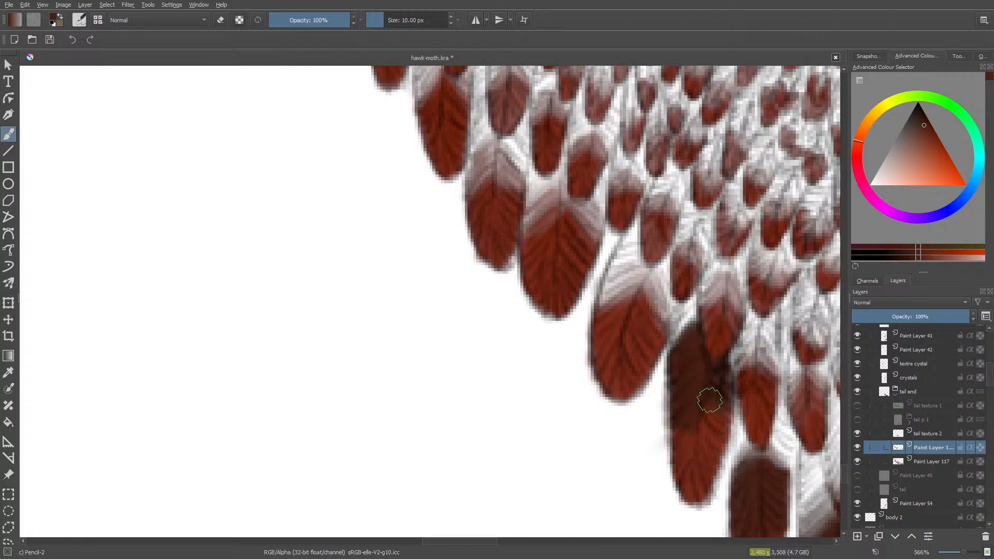
{"action": "key", "text": "e"}
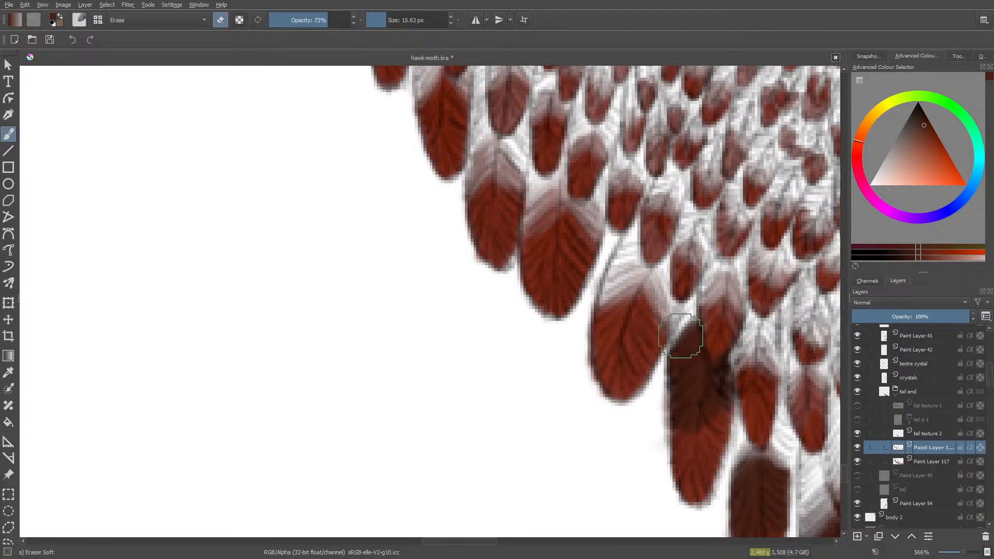
{"action": "mouse_move", "coordinate": [688, 333]}
{"action": "left_mouse_down"}
{"action": "mouse_move", "coordinate": [678, 337]}
{"action": "mouse_move", "coordinate": [684, 310]}
{"action": "mouse_move", "coordinate": [691, 323]}
{"action": "left_mouse_up"}
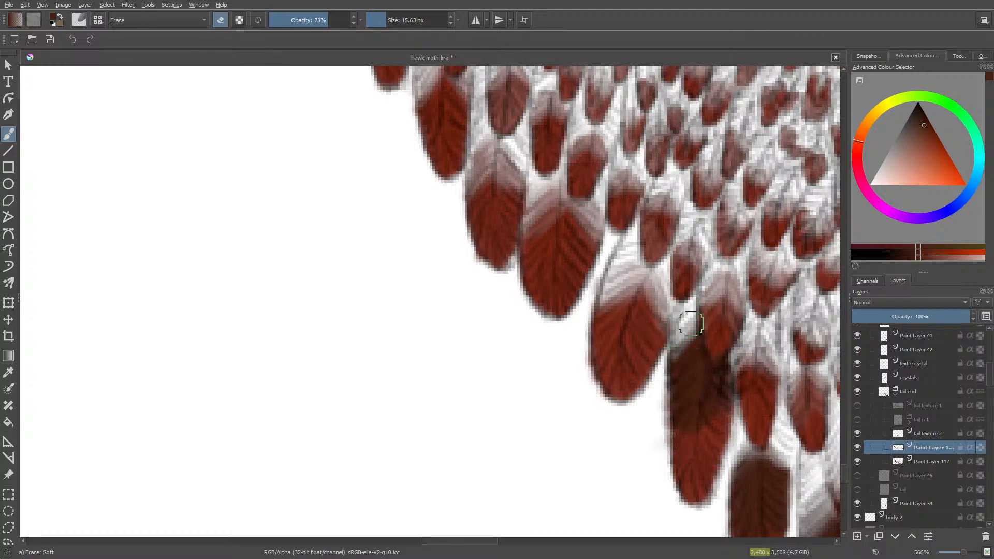
{"action": "left_click_drag", "start_coordinate": [663, 365], "coordinate": [688, 343]}
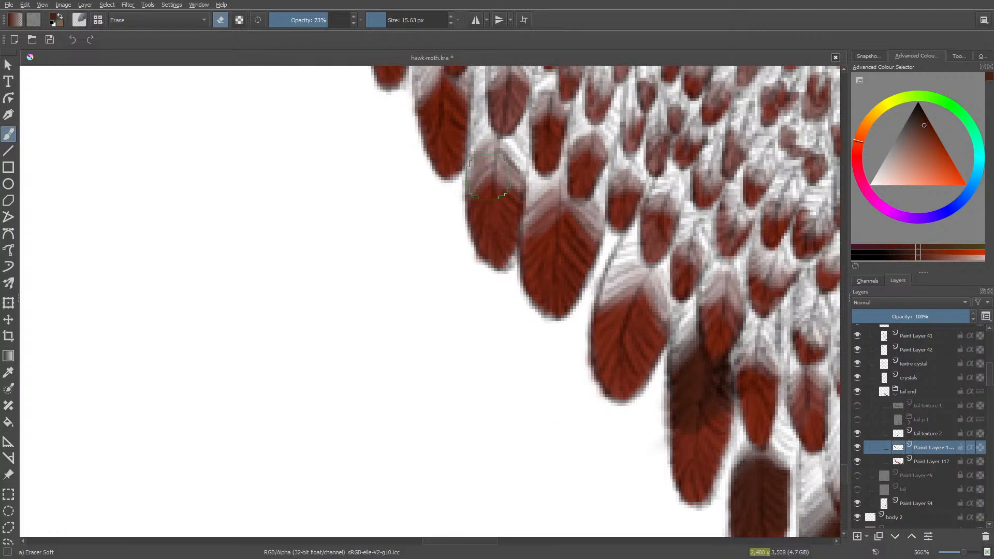
Step: Shade the upper half of the broad, slanted feather up and left of the last shaded one with dark brown and soften its top edge
{"action": "scroll", "coordinate": [834, 474], "scroll_direction": "up", "scroll_amount": 5}
{"action": "key", "text": "slash"}
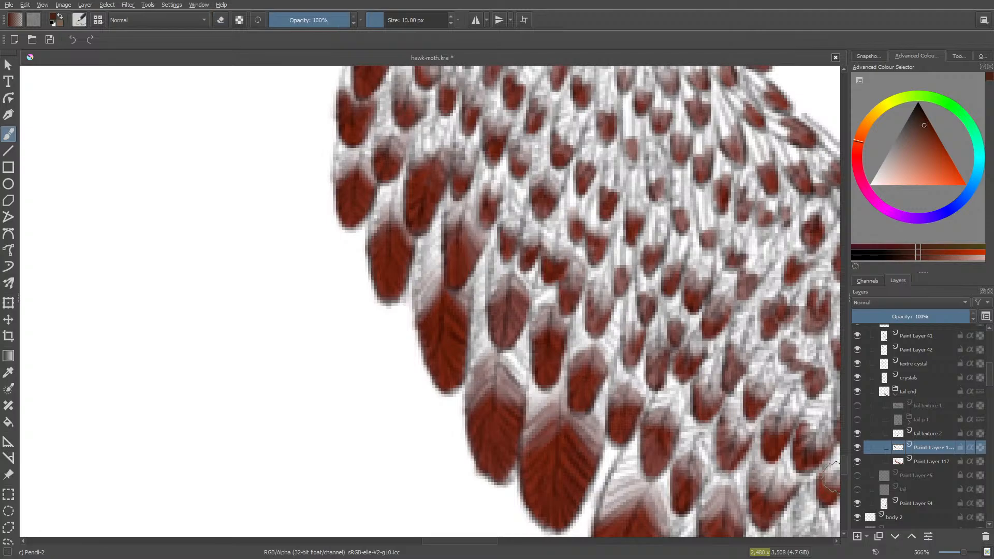
{"action": "scroll", "coordinate": [834, 474], "scroll_direction": "down", "scroll_amount": 7}
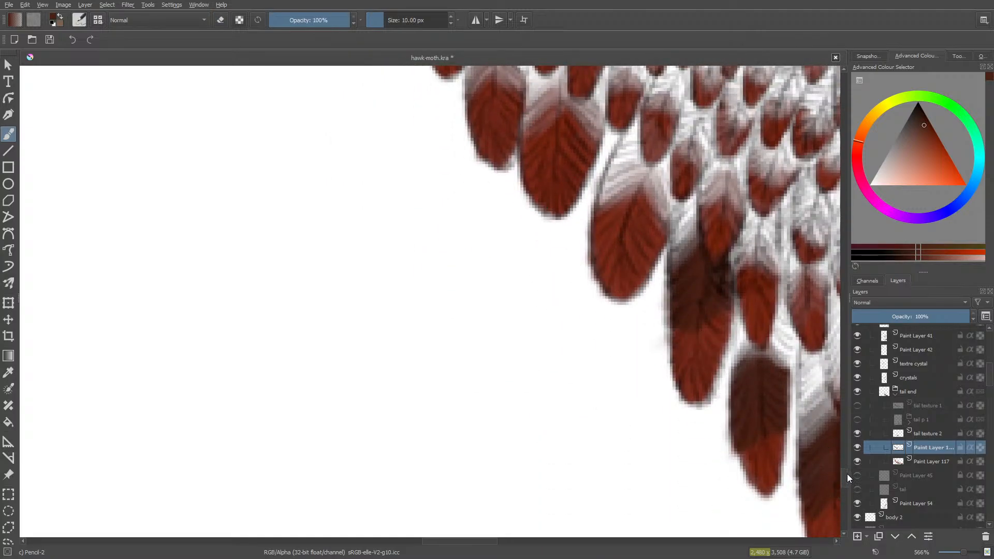
{"action": "scroll", "coordinate": [847, 474], "scroll_direction": "up", "scroll_amount": 3}
{"action": "mouse_move", "coordinate": [620, 362]}
{"action": "left_mouse_down"}
{"action": "mouse_move", "coordinate": [636, 332]}
{"action": "mouse_move", "coordinate": [607, 352]}
{"action": "mouse_move", "coordinate": [647, 319]}
{"action": "mouse_move", "coordinate": [616, 328]}
{"action": "mouse_move", "coordinate": [629, 308]}
{"action": "mouse_move", "coordinate": [624, 295]}
{"action": "mouse_move", "coordinate": [613, 351]}
{"action": "mouse_move", "coordinate": [642, 321]}
{"action": "mouse_move", "coordinate": [662, 364]}
{"action": "mouse_move", "coordinate": [659, 310]}
{"action": "mouse_move", "coordinate": [657, 368]}
{"action": "mouse_move", "coordinate": [653, 332]}
{"action": "mouse_move", "coordinate": [642, 394]}
{"action": "mouse_move", "coordinate": [640, 348]}
{"action": "left_mouse_up"}
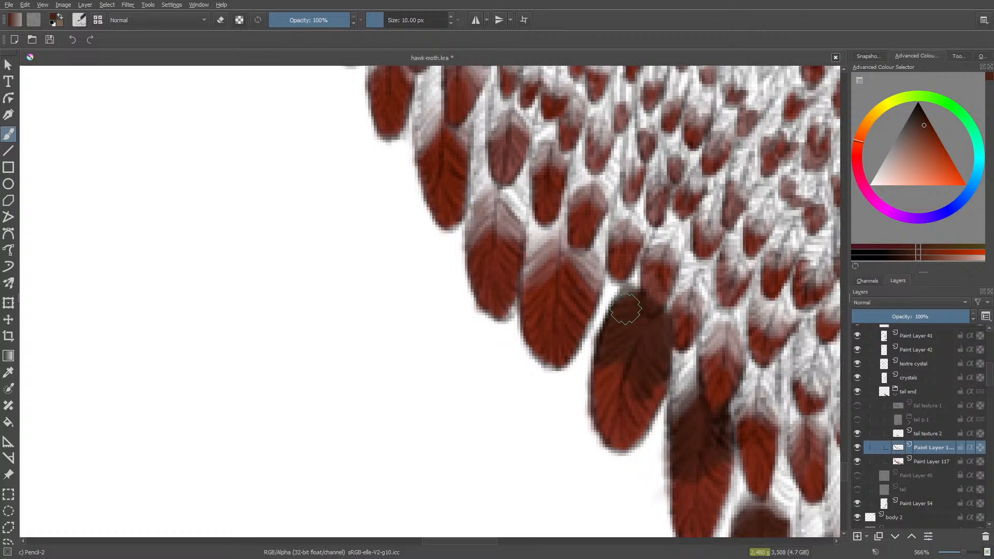
{"action": "key", "text": "e"}
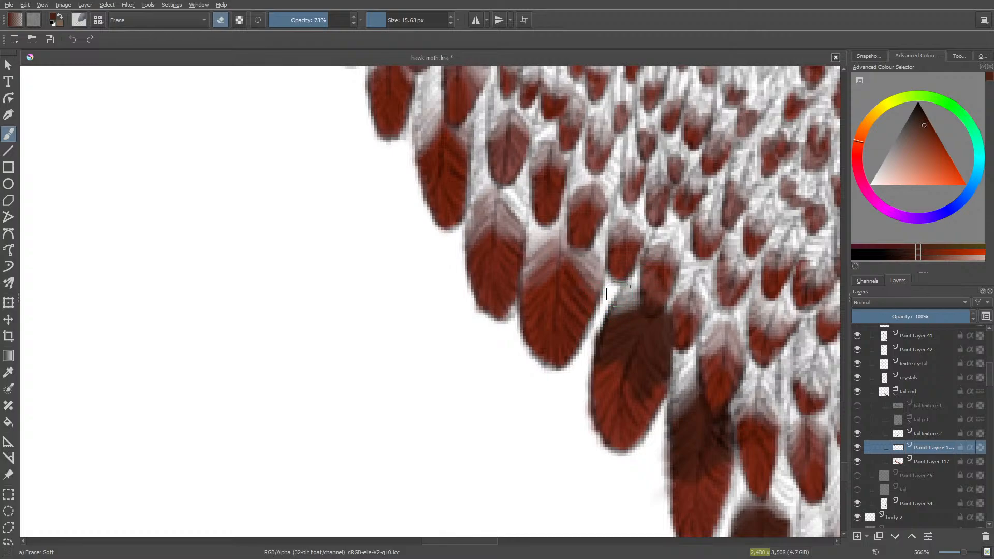
{"action": "mouse_move", "coordinate": [619, 294]}
{"action": "left_mouse_down"}
{"action": "mouse_move", "coordinate": [554, 343]}
{"action": "mouse_move", "coordinate": [613, 295]}
{"action": "mouse_move", "coordinate": [634, 313]}
{"action": "mouse_move", "coordinate": [615, 319]}
{"action": "mouse_move", "coordinate": [636, 304]}
{"action": "mouse_move", "coordinate": [574, 326]}
{"action": "left_mouse_up"}
Step: Paint dark brown over the base of the next large rounded feather, then erase the excess from its top and the small red tips overlapping it
{"action": "key", "text": "e"}
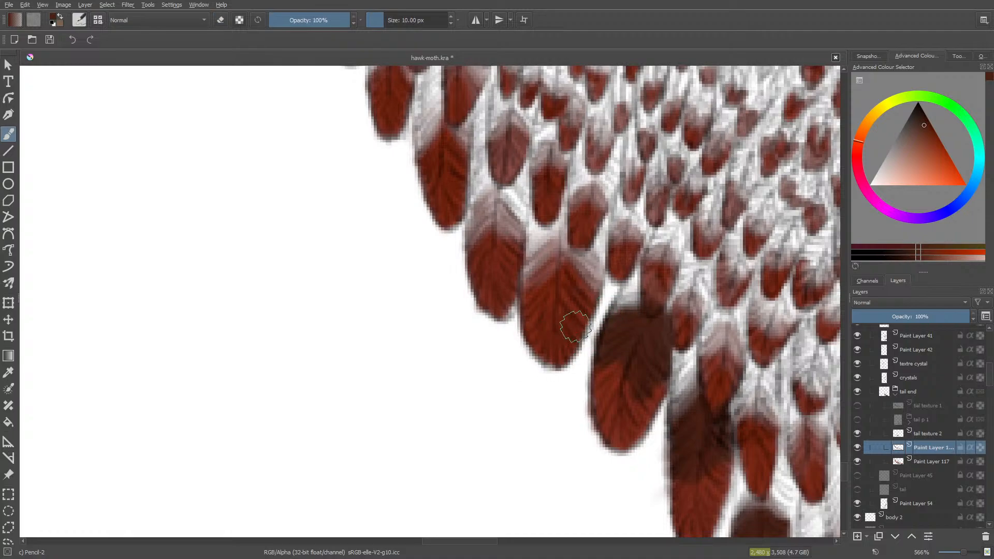
{"action": "key", "text": "slash"}
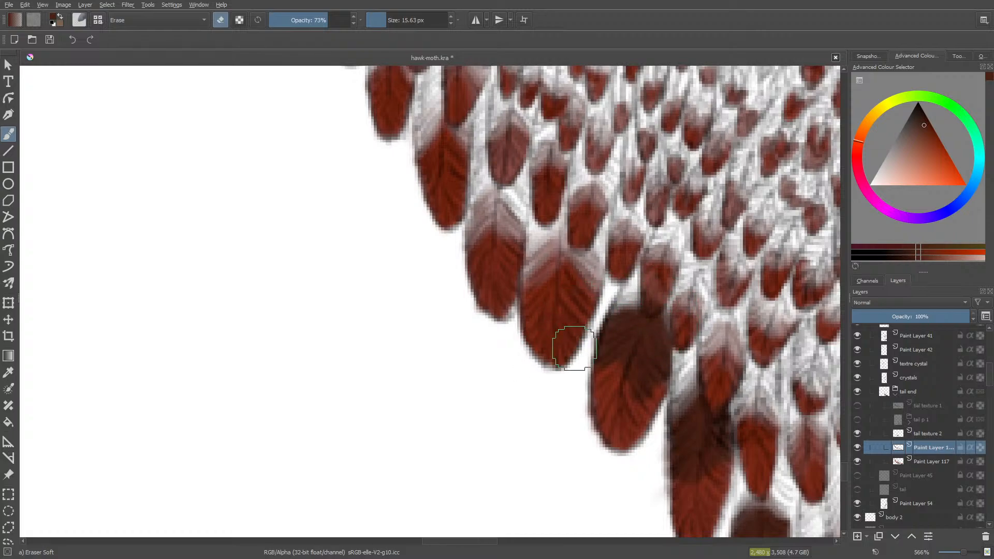
{"action": "key", "text": "slash"}
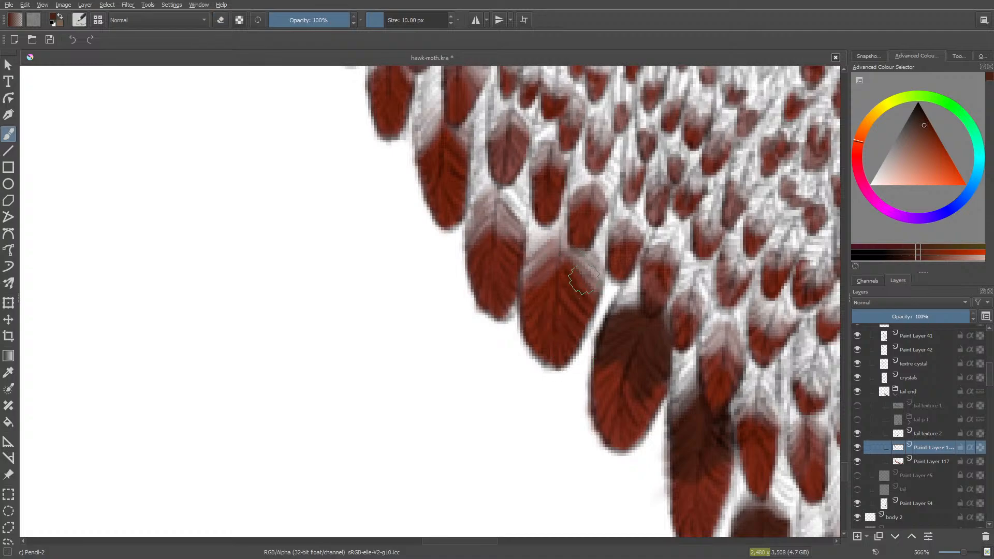
{"action": "mouse_move", "coordinate": [576, 275]}
{"action": "left_mouse_down"}
{"action": "mouse_move", "coordinate": [570, 255]}
{"action": "mouse_move", "coordinate": [582, 282]}
{"action": "mouse_move", "coordinate": [574, 282]}
{"action": "mouse_move", "coordinate": [567, 252]}
{"action": "mouse_move", "coordinate": [595, 274]}
{"action": "mouse_move", "coordinate": [565, 224]}
{"action": "mouse_move", "coordinate": [592, 247]}
{"action": "mouse_move", "coordinate": [562, 209]}
{"action": "mouse_move", "coordinate": [596, 274]}
{"action": "mouse_move", "coordinate": [570, 250]}
{"action": "mouse_move", "coordinate": [577, 240]}
{"action": "mouse_move", "coordinate": [515, 252]}
{"action": "mouse_move", "coordinate": [528, 275]}
{"action": "mouse_move", "coordinate": [560, 220]}
{"action": "mouse_move", "coordinate": [539, 251]}
{"action": "left_mouse_up"}
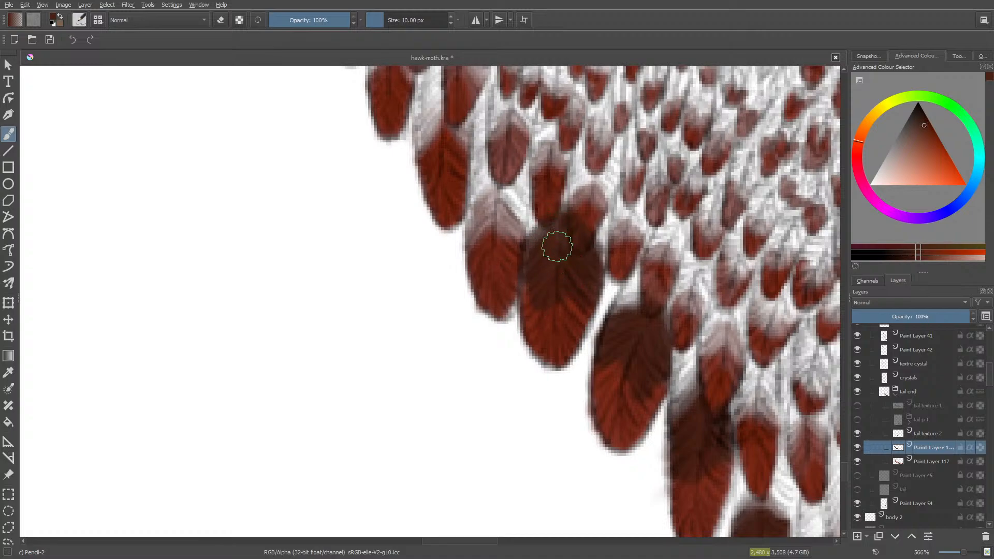
{"action": "left_click_drag", "start_coordinate": [549, 245], "coordinate": [544, 260]}
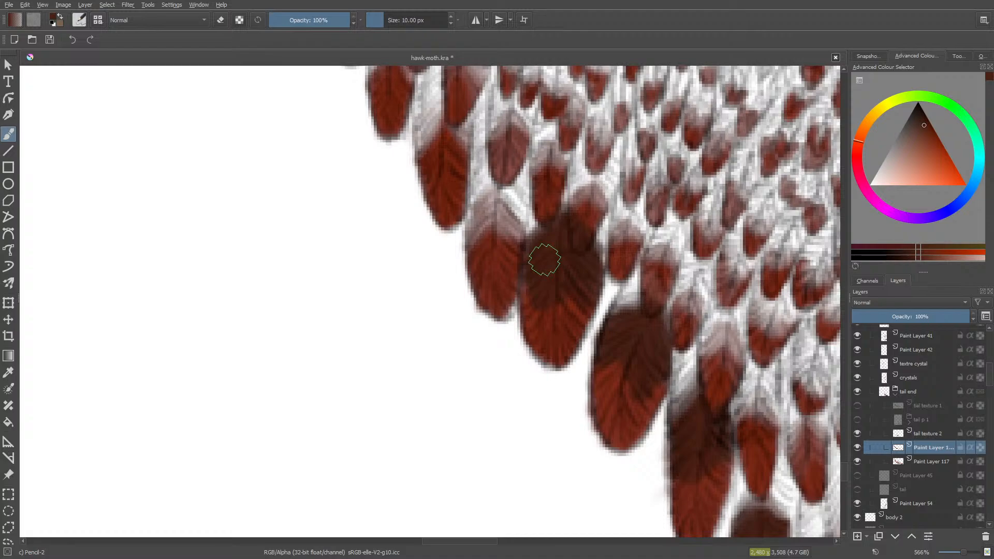
{"action": "key", "text": "e"}
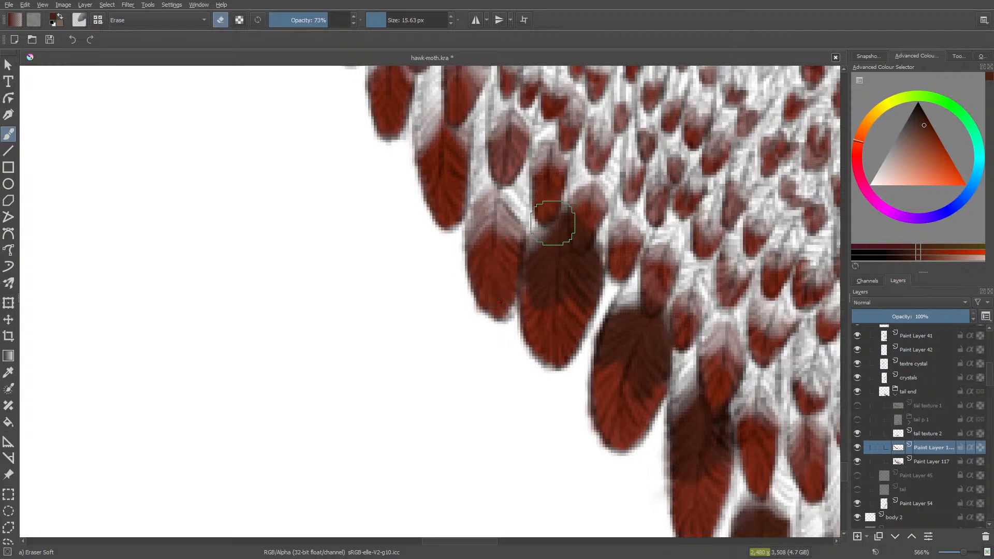
{"action": "mouse_move", "coordinate": [578, 220]}
{"action": "left_mouse_down"}
{"action": "mouse_move", "coordinate": [570, 207]}
{"action": "mouse_move", "coordinate": [603, 246]}
{"action": "mouse_move", "coordinate": [598, 235]}
{"action": "mouse_move", "coordinate": [598, 270]}
{"action": "mouse_move", "coordinate": [581, 231]}
{"action": "left_mouse_up"}
Step: Shade the bases of the next two outer-edge feathers with dark brown and fade the top edge of the upper one with Eraser Soft
{"action": "key", "text": "slash"}
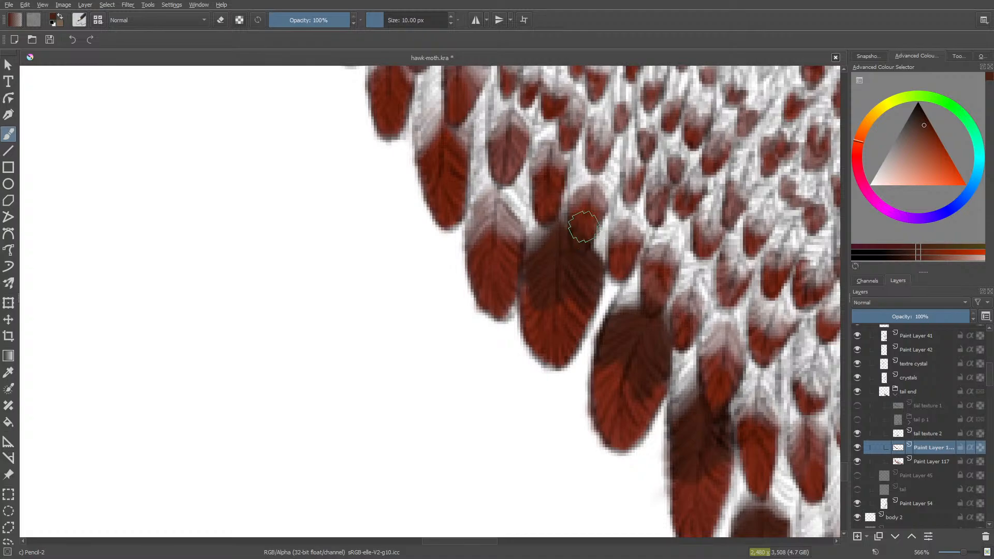
{"action": "mouse_move", "coordinate": [509, 238]}
{"action": "left_mouse_down"}
{"action": "mouse_move", "coordinate": [500, 208]}
{"action": "mouse_move", "coordinate": [519, 214]}
{"action": "mouse_move", "coordinate": [477, 202]}
{"action": "mouse_move", "coordinate": [488, 195]}
{"action": "mouse_move", "coordinate": [467, 246]}
{"action": "mouse_move", "coordinate": [501, 222]}
{"action": "mouse_move", "coordinate": [484, 268]}
{"action": "mouse_move", "coordinate": [504, 235]}
{"action": "mouse_move", "coordinate": [510, 246]}
{"action": "mouse_move", "coordinate": [486, 250]}
{"action": "left_mouse_up"}
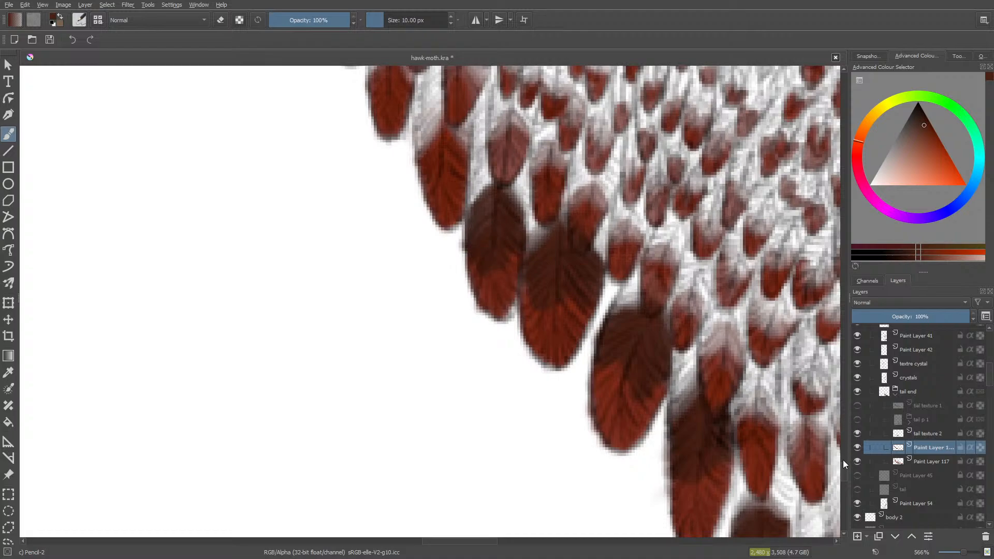
{"action": "scroll", "coordinate": [846, 464], "scroll_direction": "up", "scroll_amount": 5}
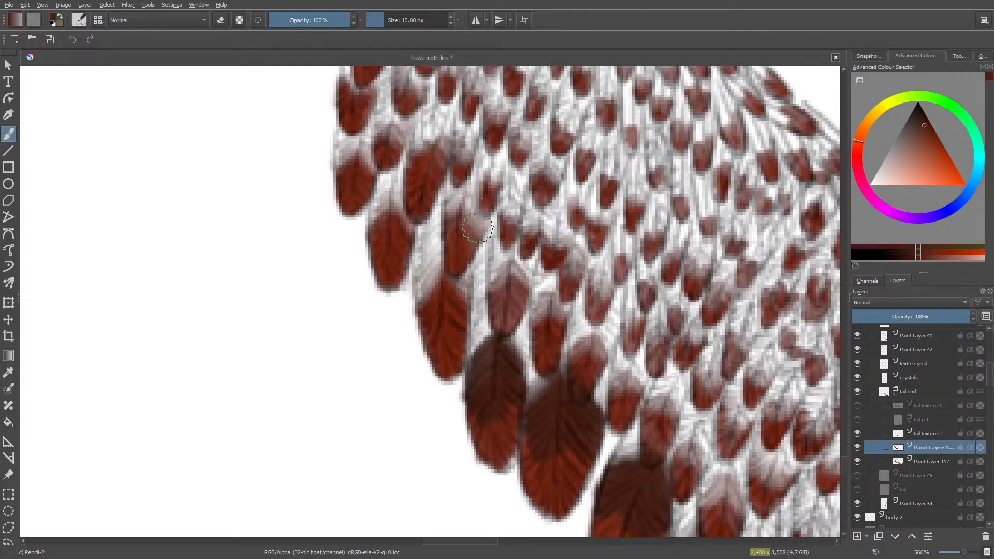
{"action": "mouse_move", "coordinate": [478, 228]}
{"action": "left_mouse_down"}
{"action": "mouse_move", "coordinate": [419, 252]}
{"action": "mouse_move", "coordinate": [433, 239]}
{"action": "mouse_move", "coordinate": [417, 290]}
{"action": "mouse_move", "coordinate": [443, 265]}
{"action": "mouse_move", "coordinate": [426, 315]}
{"action": "mouse_move", "coordinate": [442, 274]}
{"action": "mouse_move", "coordinate": [464, 292]}
{"action": "mouse_move", "coordinate": [458, 258]}
{"action": "mouse_move", "coordinate": [421, 268]}
{"action": "left_mouse_up"}
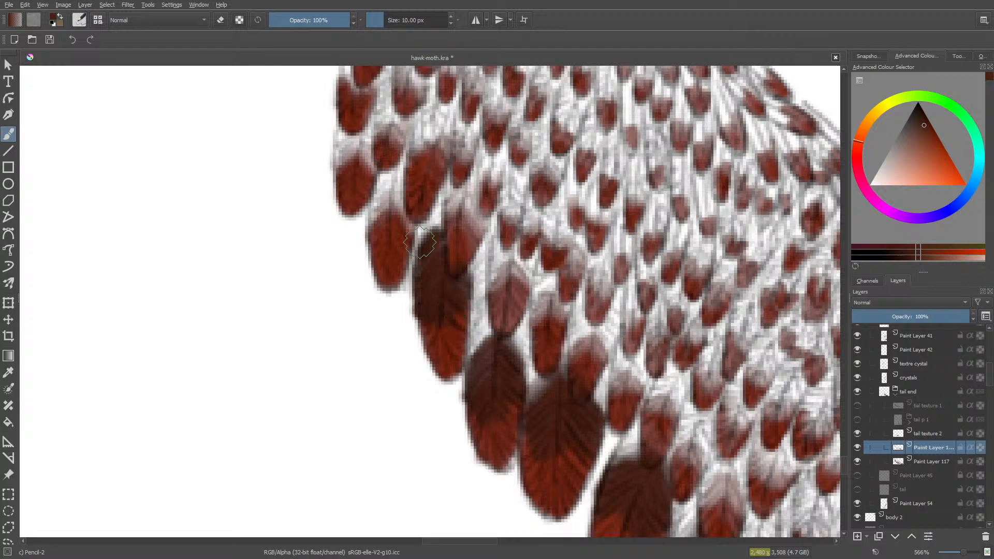
{"action": "left_click_drag", "start_coordinate": [416, 246], "coordinate": [422, 229]}
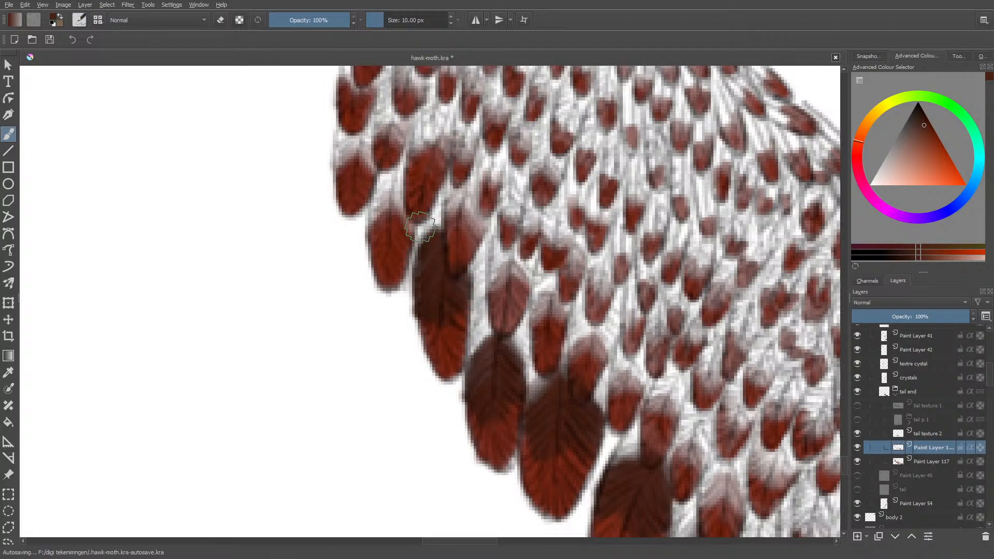
{"action": "key", "text": "e"}
{"action": "mouse_move", "coordinate": [411, 233]}
{"action": "left_mouse_down"}
{"action": "mouse_move", "coordinate": [433, 216]}
{"action": "mouse_move", "coordinate": [426, 236]}
{"action": "left_mouse_up"}
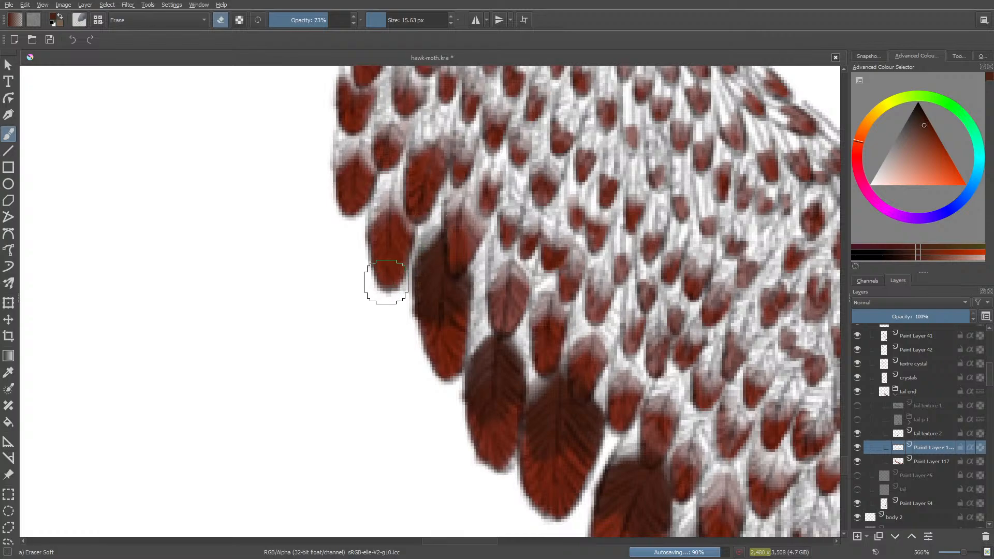
Step: Shade the outer-edge feather up and left of the last shaded one with dark brown, then erase the brown overlapping the small red tips above
{"action": "key", "text": "e"}
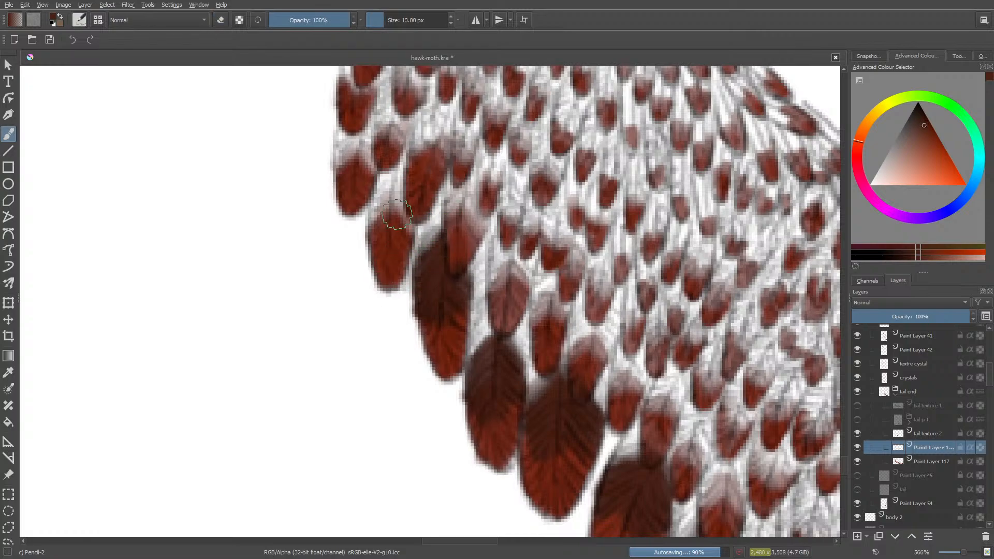
{"action": "mouse_move", "coordinate": [409, 230]}
{"action": "left_mouse_down"}
{"action": "mouse_move", "coordinate": [397, 174]}
{"action": "mouse_move", "coordinate": [404, 208]}
{"action": "mouse_move", "coordinate": [386, 205]}
{"action": "mouse_move", "coordinate": [381, 187]}
{"action": "mouse_move", "coordinate": [375, 237]}
{"action": "mouse_move", "coordinate": [392, 214]}
{"action": "left_mouse_up"}
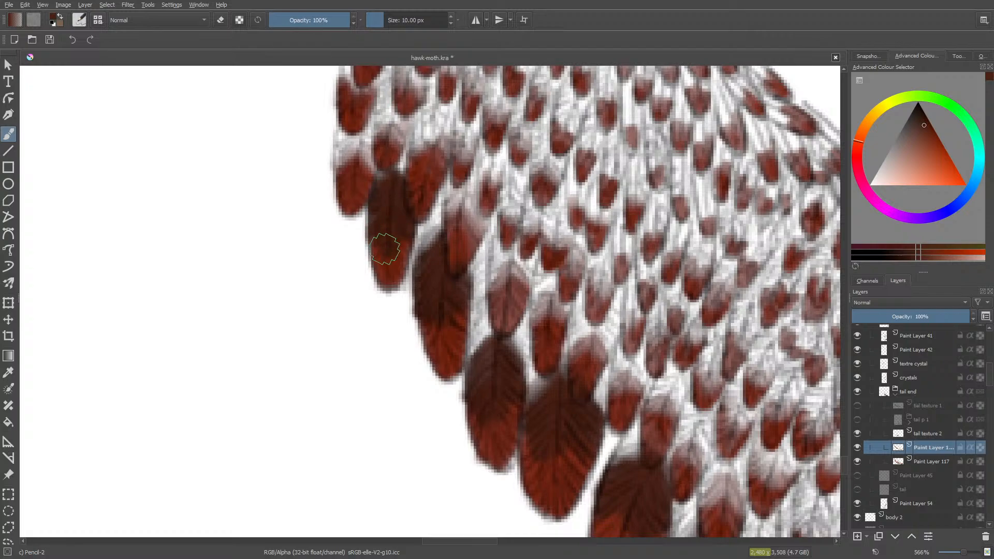
{"action": "mouse_move", "coordinate": [385, 249]}
{"action": "left_mouse_down"}
{"action": "mouse_move", "coordinate": [387, 170]}
{"action": "mouse_move", "coordinate": [379, 178]}
{"action": "mouse_move", "coordinate": [395, 169]}
{"action": "mouse_move", "coordinate": [340, 291]}
{"action": "mouse_move", "coordinate": [382, 270]}
{"action": "mouse_move", "coordinate": [402, 172]}
{"action": "left_mouse_up"}
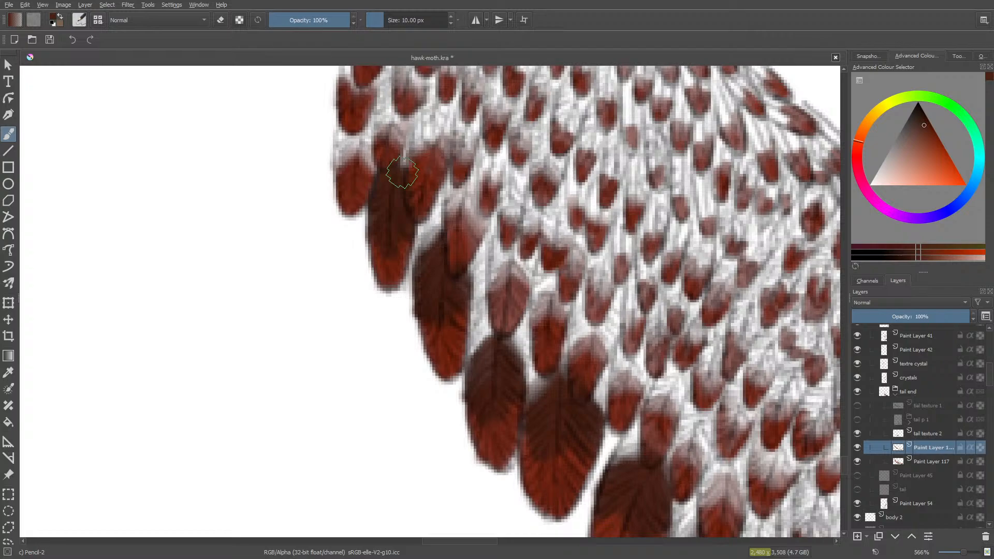
{"action": "key", "text": "e"}
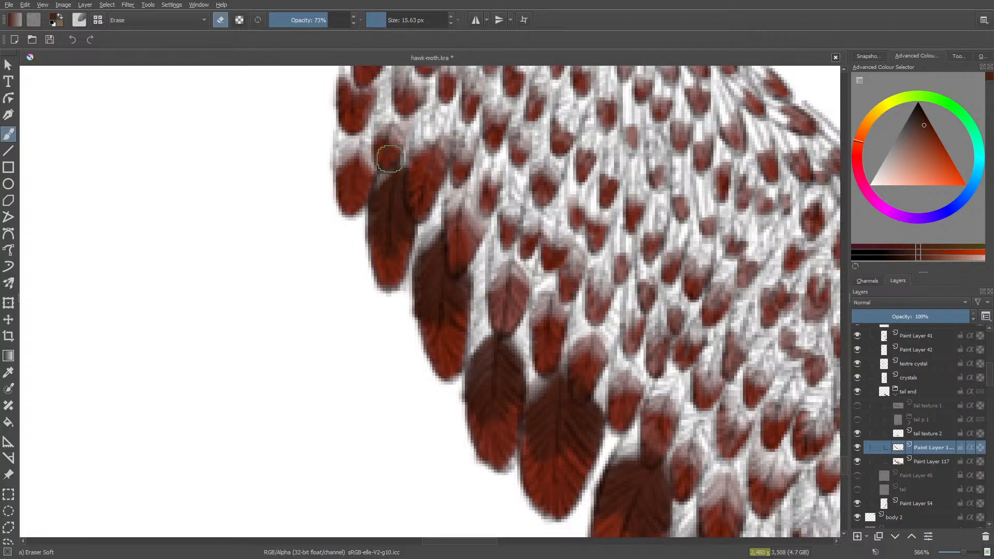
{"action": "mouse_move", "coordinate": [405, 166]}
{"action": "left_mouse_down"}
{"action": "mouse_move", "coordinate": [410, 186]}
{"action": "mouse_move", "coordinate": [391, 157]}
{"action": "mouse_move", "coordinate": [383, 179]}
{"action": "left_mouse_up"}
{"action": "key", "text": "ctrl+z"}
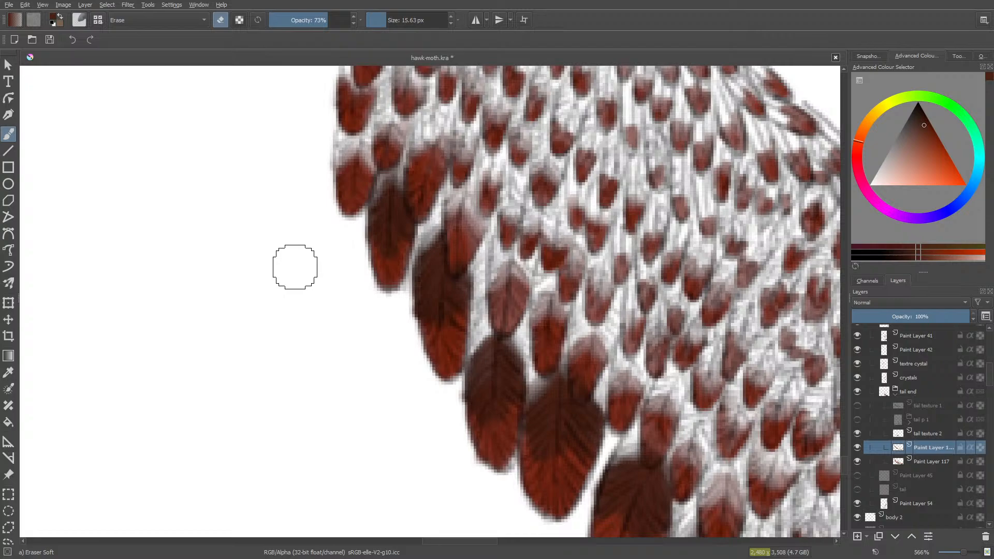
Step: Paint dark brown over the upper half of the next feather up the outer edge and erase the excess from the red tip above it
{"action": "key", "text": "e"}
{"action": "left_click_drag", "start_coordinate": [482, 541], "coordinate": [460, 541]}
{"action": "scroll", "coordinate": [831, 451], "scroll_direction": "up", "scroll_amount": 5}
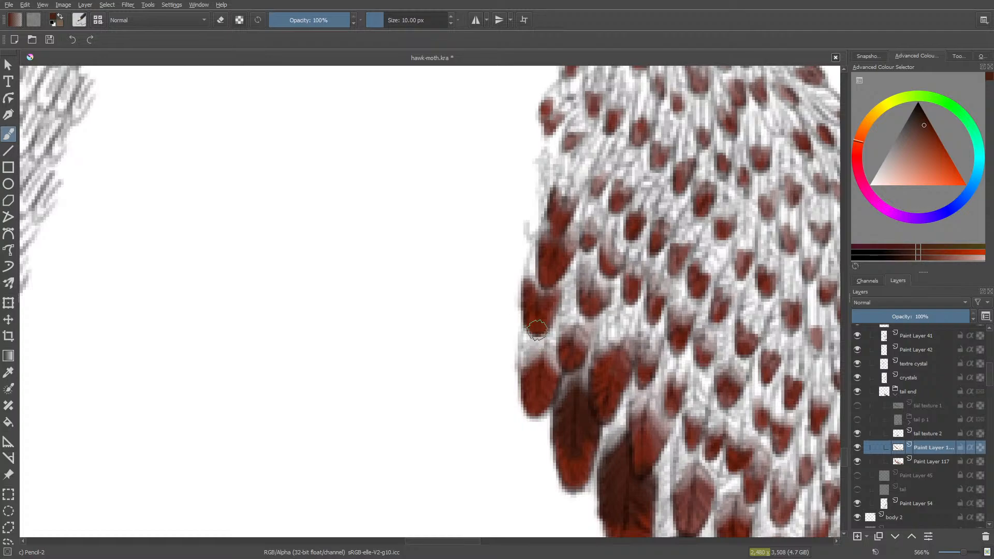
{"action": "mouse_move", "coordinate": [538, 330]}
{"action": "left_mouse_down"}
{"action": "mouse_move", "coordinate": [542, 348]}
{"action": "mouse_move", "coordinate": [533, 372]}
{"action": "mouse_move", "coordinate": [544, 352]}
{"action": "mouse_move", "coordinate": [556, 369]}
{"action": "mouse_move", "coordinate": [557, 327]}
{"action": "mouse_move", "coordinate": [555, 367]}
{"action": "left_mouse_up"}
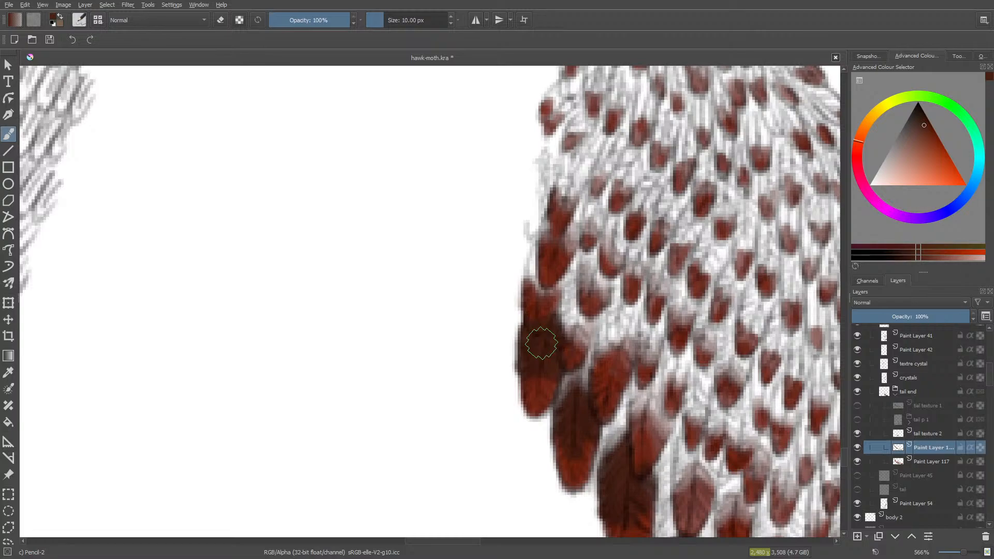
{"action": "key", "text": "e"}
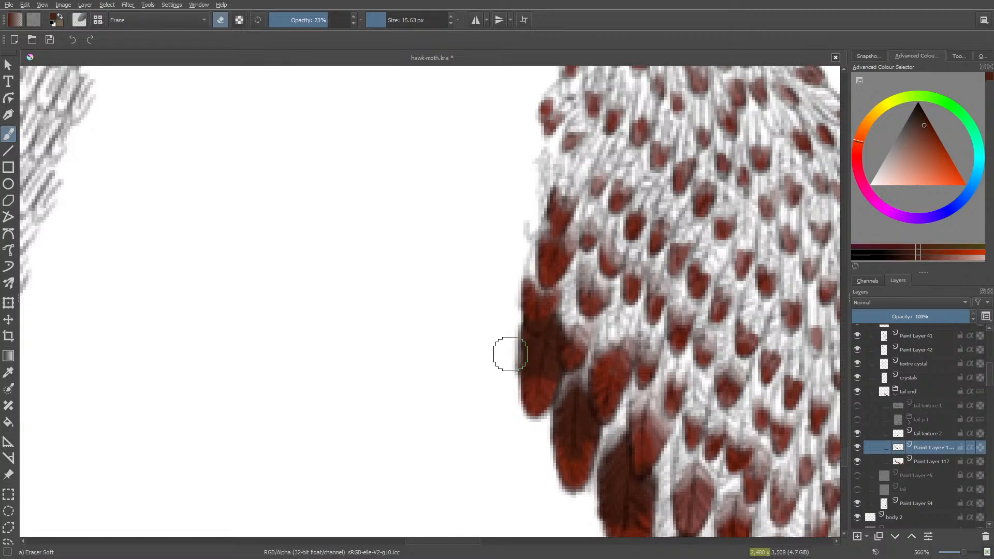
{"action": "mouse_move", "coordinate": [551, 308]}
{"action": "left_mouse_down"}
{"action": "mouse_move", "coordinate": [564, 338]}
{"action": "mouse_move", "coordinate": [546, 318]}
{"action": "left_mouse_up"}
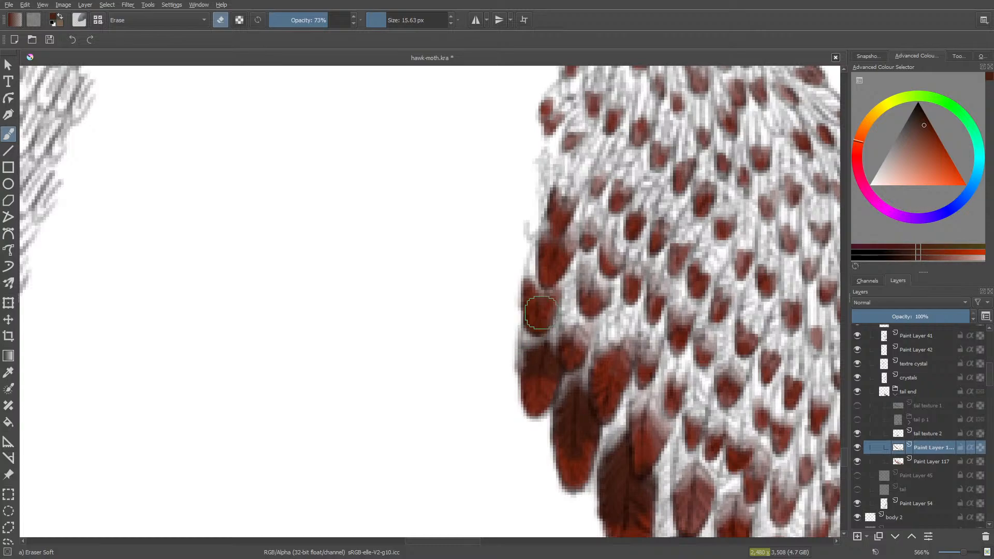
Step: Extend the same feather's dark brown base upward to close the pale gap below the overlapping red tip
{"action": "key", "text": "e"}
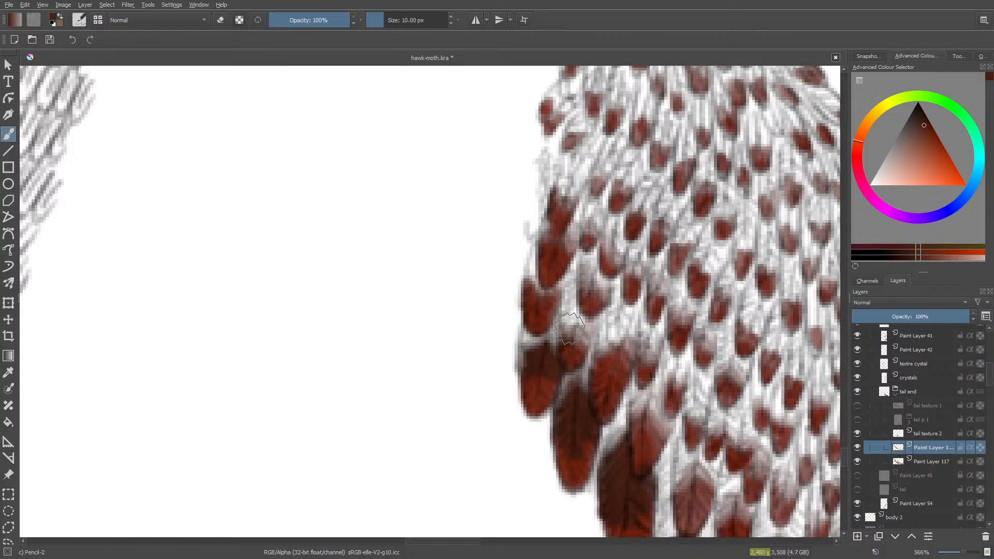
{"action": "mouse_move", "coordinate": [527, 348]}
{"action": "left_mouse_down"}
{"action": "mouse_move", "coordinate": [556, 357]}
{"action": "mouse_move", "coordinate": [545, 331]}
{"action": "mouse_move", "coordinate": [554, 335]}
{"action": "mouse_move", "coordinate": [521, 342]}
{"action": "mouse_move", "coordinate": [539, 329]}
{"action": "mouse_move", "coordinate": [524, 328]}
{"action": "mouse_move", "coordinate": [531, 348]}
{"action": "left_mouse_up"}
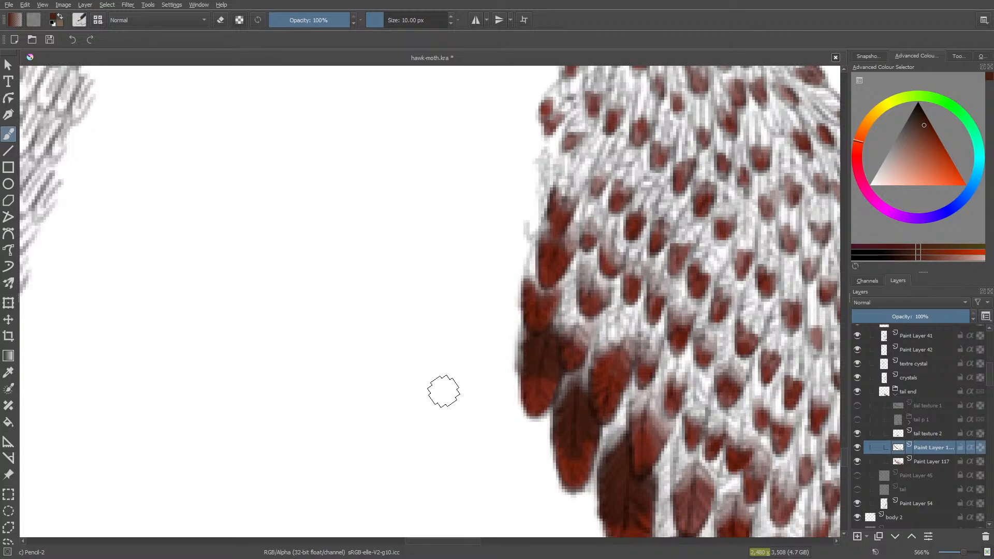
{"action": "left_click_drag", "start_coordinate": [527, 363], "coordinate": [505, 399]}
{"action": "key", "text": "e"}
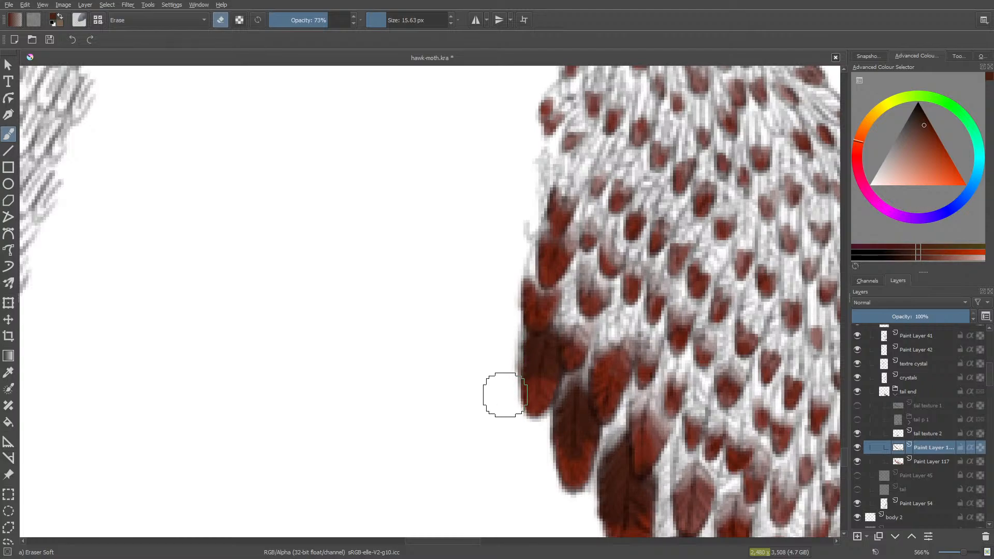
Step: Paint dark brown behind the red tips of the next three slim feathers stacked up the tail's outer edge
{"action": "key", "text": "e"}
{"action": "mouse_move", "coordinate": [523, 290]}
{"action": "left_mouse_down"}
{"action": "mouse_move", "coordinate": [535, 273]}
{"action": "mouse_move", "coordinate": [542, 296]}
{"action": "mouse_move", "coordinate": [559, 279]}
{"action": "mouse_move", "coordinate": [552, 293]}
{"action": "mouse_move", "coordinate": [532, 271]}
{"action": "mouse_move", "coordinate": [540, 260]}
{"action": "mouse_move", "coordinate": [535, 280]}
{"action": "mouse_move", "coordinate": [538, 253]}
{"action": "mouse_move", "coordinate": [532, 315]}
{"action": "mouse_move", "coordinate": [518, 332]}
{"action": "mouse_move", "coordinate": [536, 322]}
{"action": "mouse_move", "coordinate": [517, 355]}
{"action": "left_mouse_up"}
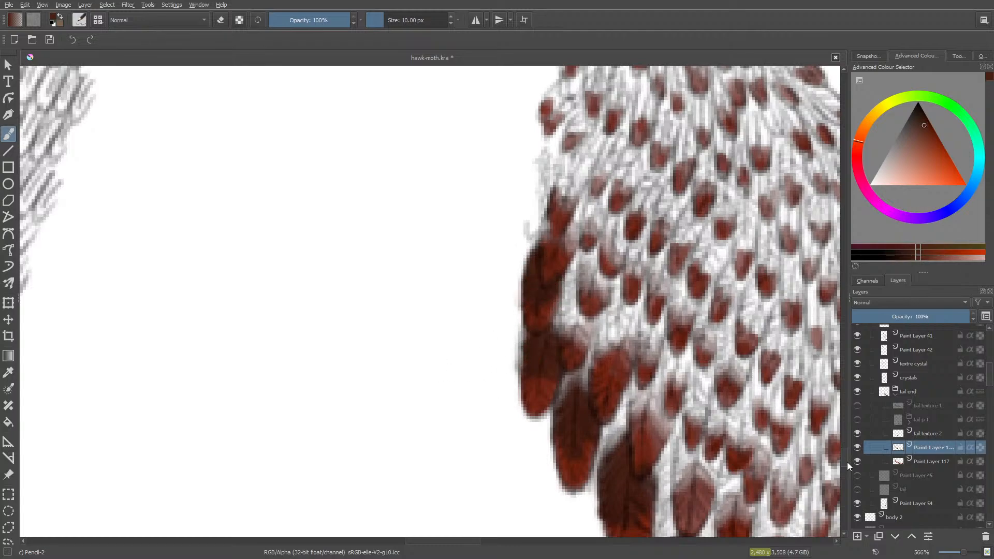
{"action": "scroll", "coordinate": [843, 455], "scroll_direction": "up", "scroll_amount": 2}
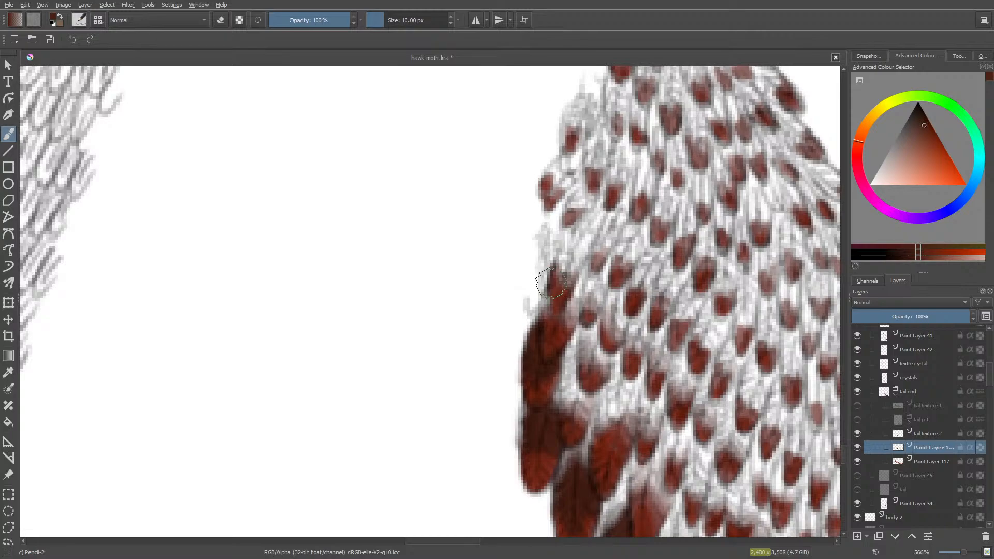
{"action": "mouse_move", "coordinate": [550, 283]}
{"action": "left_mouse_down"}
{"action": "mouse_move", "coordinate": [541, 328]}
{"action": "mouse_move", "coordinate": [573, 315]}
{"action": "mouse_move", "coordinate": [568, 329]}
{"action": "mouse_move", "coordinate": [571, 307]}
{"action": "mouse_move", "coordinate": [564, 323]}
{"action": "mouse_move", "coordinate": [547, 320]}
{"action": "mouse_move", "coordinate": [552, 300]}
{"action": "mouse_move", "coordinate": [537, 332]}
{"action": "left_mouse_up"}
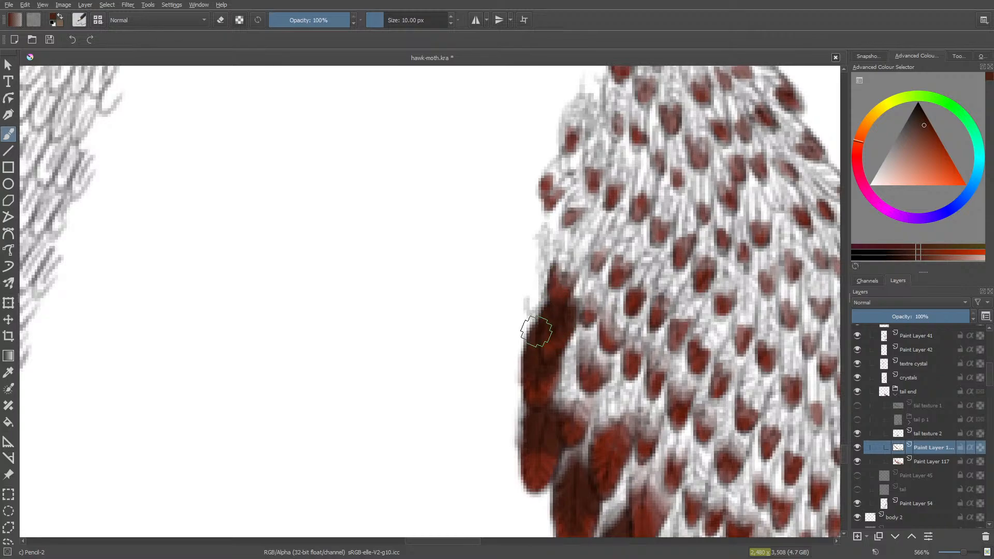
{"action": "key", "text": "e"}
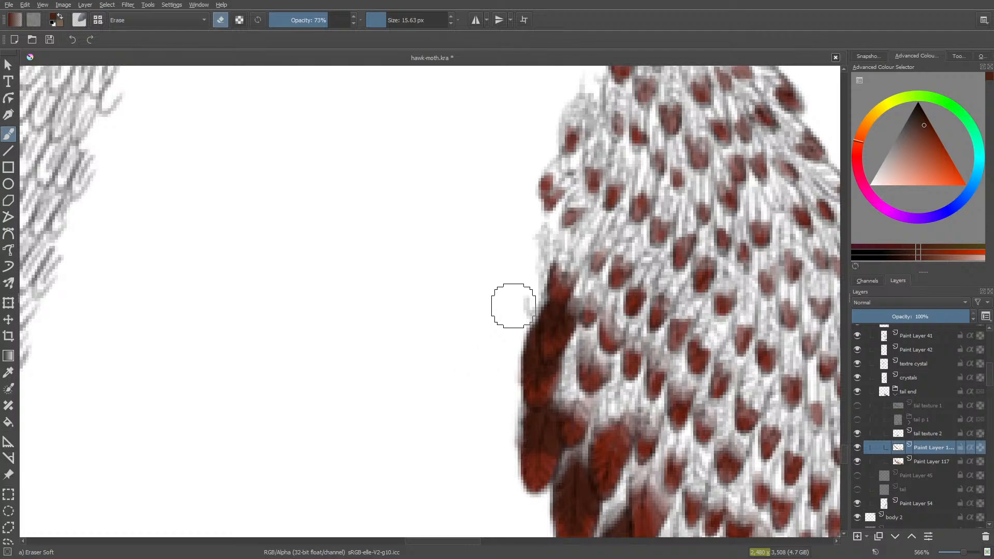
{"action": "key", "text": "e"}
{"action": "mouse_move", "coordinate": [562, 262]}
{"action": "left_mouse_down"}
{"action": "mouse_move", "coordinate": [557, 282]}
{"action": "mouse_move", "coordinate": [563, 267]}
{"action": "mouse_move", "coordinate": [571, 274]}
{"action": "mouse_move", "coordinate": [568, 255]}
{"action": "mouse_move", "coordinate": [560, 268]}
{"action": "mouse_move", "coordinate": [576, 252]}
{"action": "left_mouse_up"}
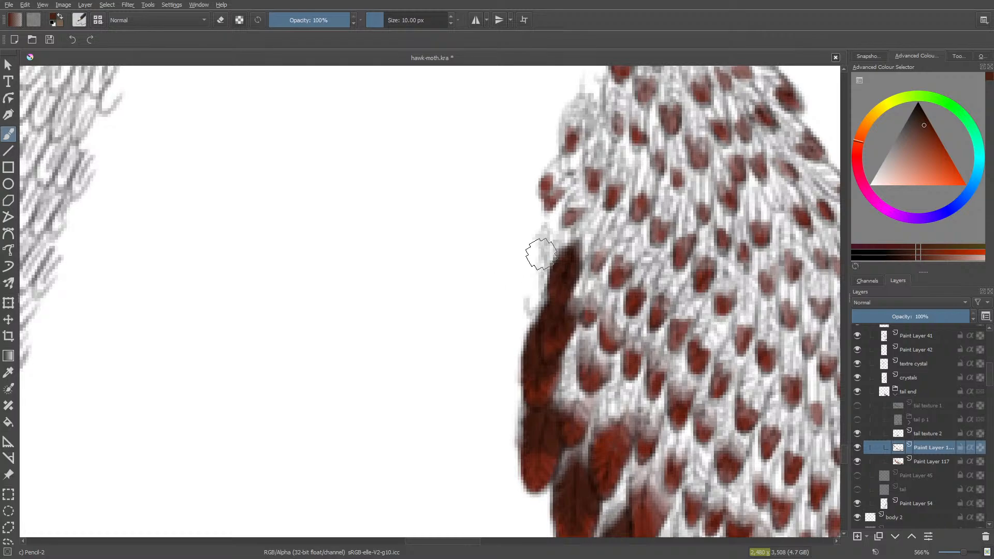
Step: Shade the bases of the three small separate edge feathers farther up with dark brown and soften the uppermost one with Eraser Soft
{"action": "scroll", "coordinate": [844, 449], "scroll_direction": "up", "scroll_amount": 3}
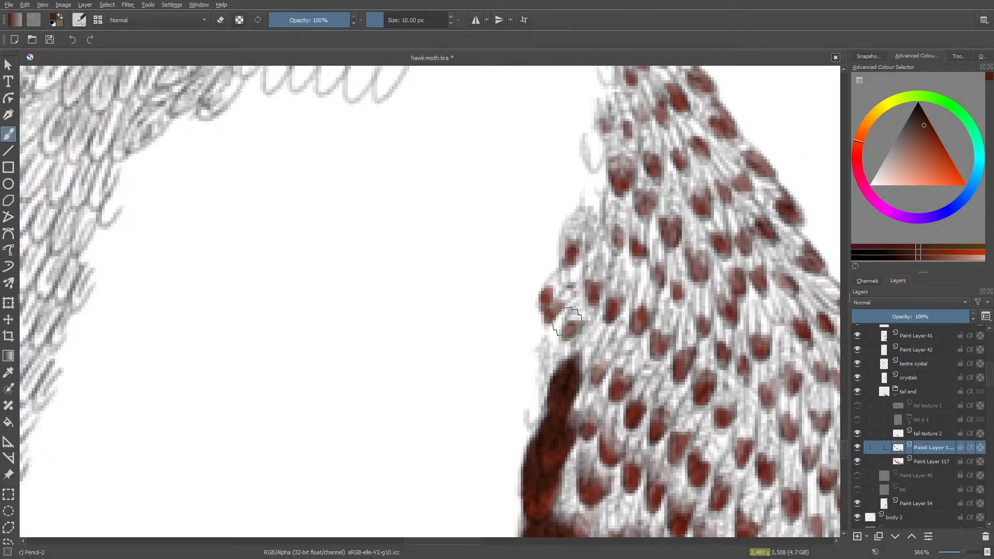
{"action": "mouse_move", "coordinate": [569, 322]}
{"action": "left_mouse_down"}
{"action": "mouse_move", "coordinate": [577, 311]}
{"action": "mouse_move", "coordinate": [570, 323]}
{"action": "mouse_move", "coordinate": [552, 322]}
{"action": "mouse_move", "coordinate": [550, 284]}
{"action": "mouse_move", "coordinate": [535, 322]}
{"action": "mouse_move", "coordinate": [552, 324]}
{"action": "mouse_move", "coordinate": [555, 311]}
{"action": "mouse_move", "coordinate": [550, 322]}
{"action": "mouse_move", "coordinate": [541, 278]}
{"action": "mouse_move", "coordinate": [563, 267]}
{"action": "mouse_move", "coordinate": [577, 280]}
{"action": "left_mouse_up"}
{"action": "key", "text": "e"}
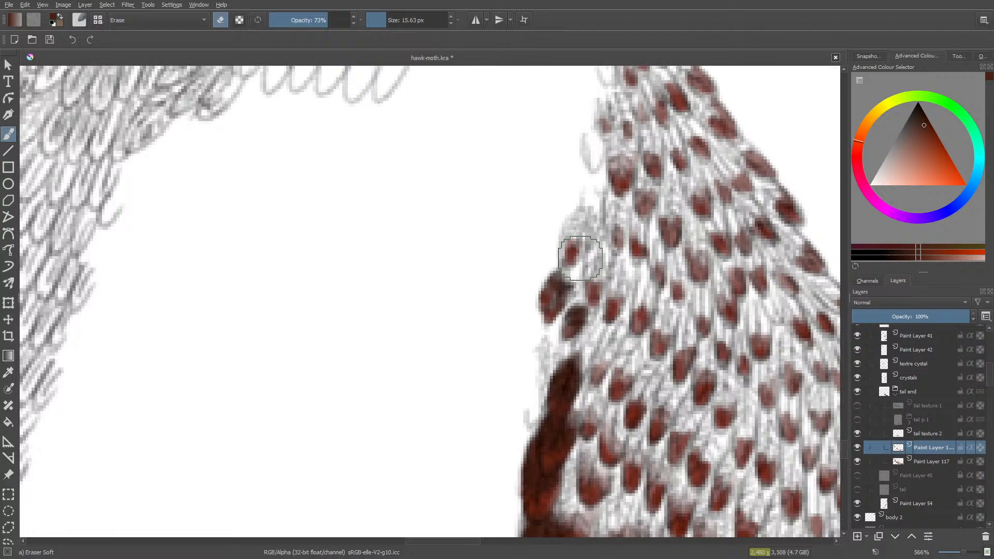
{"action": "key", "text": "/"}
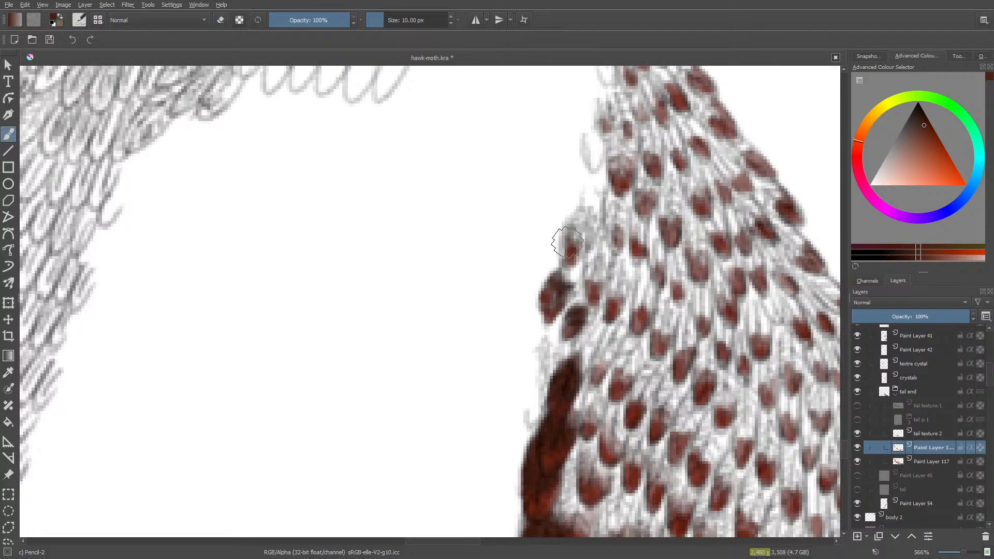
{"action": "mouse_move", "coordinate": [567, 243]}
{"action": "left_mouse_down"}
{"action": "mouse_move", "coordinate": [557, 261]}
{"action": "mouse_move", "coordinate": [574, 224]}
{"action": "left_mouse_up"}
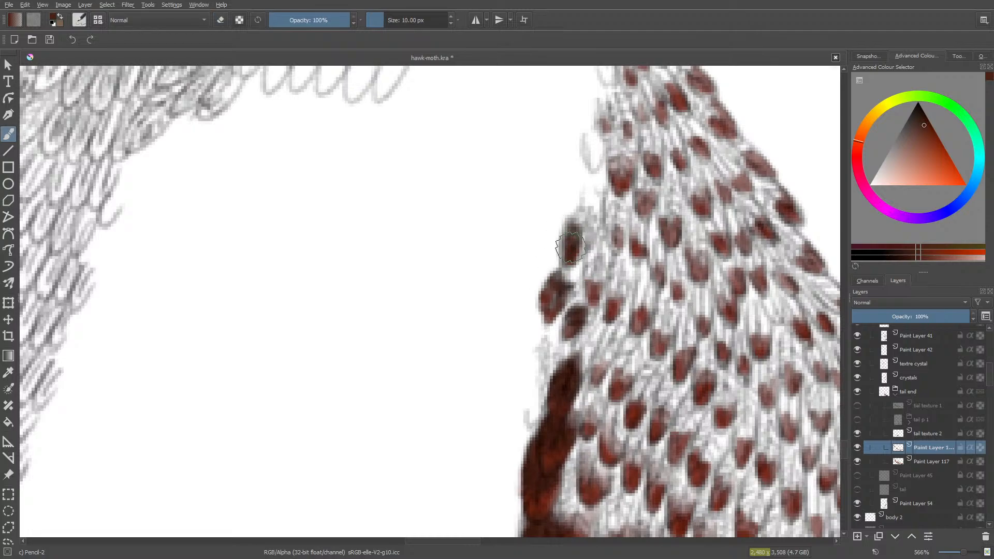
{"action": "key", "text": "/"}
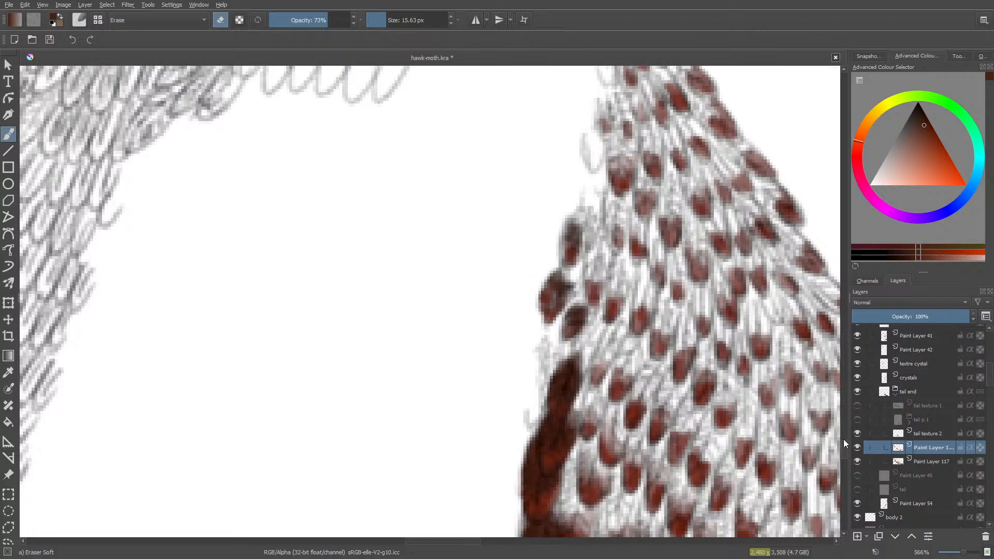
Step: Paint dark brown behind the small red tips along the narrowing upper part of the tail, including the nearest inner feathers
{"action": "key", "text": "/"}
{"action": "left_click_drag", "start_coordinate": [845, 452], "coordinate": [845, 449]}
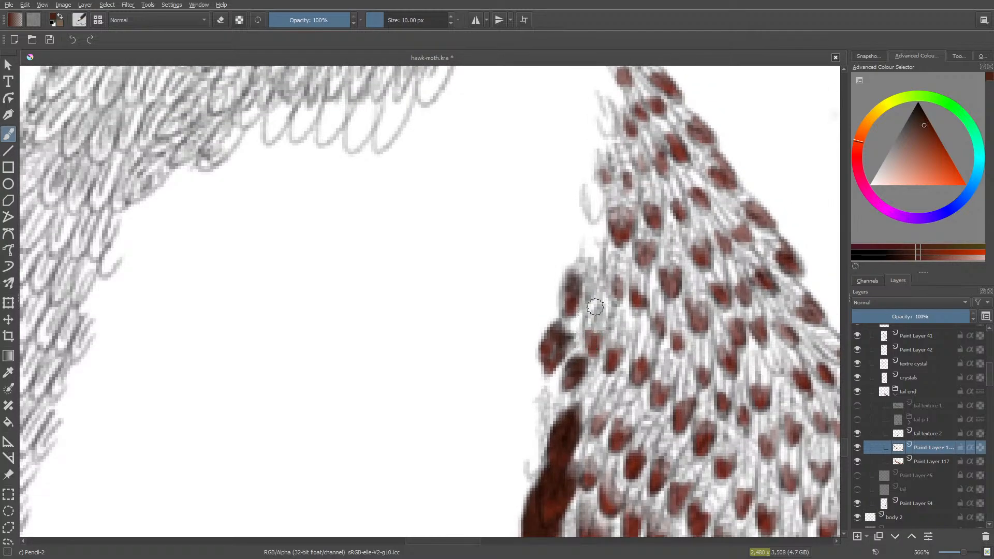
{"action": "mouse_move", "coordinate": [596, 307]}
{"action": "left_mouse_down"}
{"action": "mouse_move", "coordinate": [596, 321]}
{"action": "mouse_move", "coordinate": [593, 311]}
{"action": "left_mouse_up"}
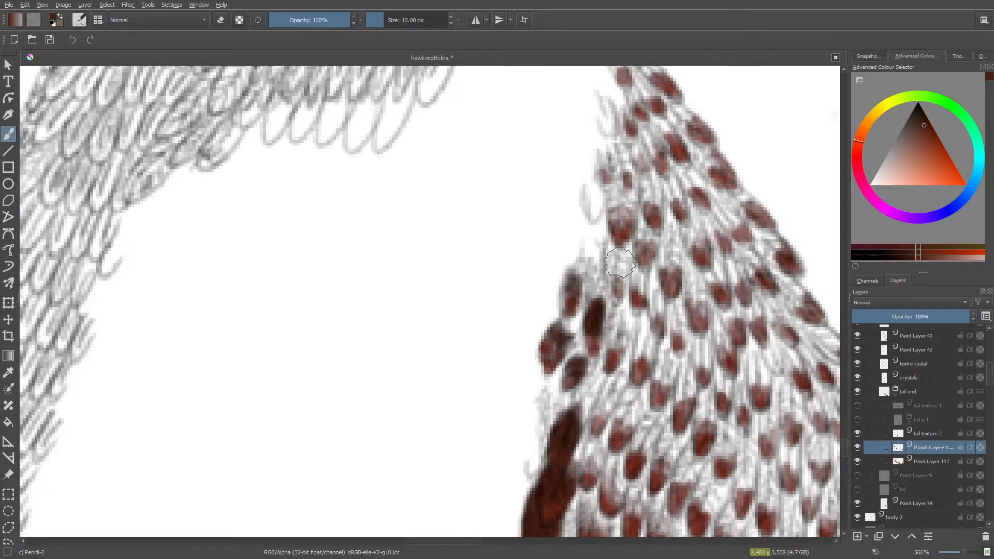
{"action": "mouse_move", "coordinate": [620, 262]}
{"action": "left_mouse_down"}
{"action": "mouse_move", "coordinate": [621, 296]}
{"action": "mouse_move", "coordinate": [638, 277]}
{"action": "mouse_move", "coordinate": [638, 303]}
{"action": "left_mouse_up"}
{"action": "left_click_drag", "start_coordinate": [644, 232], "coordinate": [648, 245]}
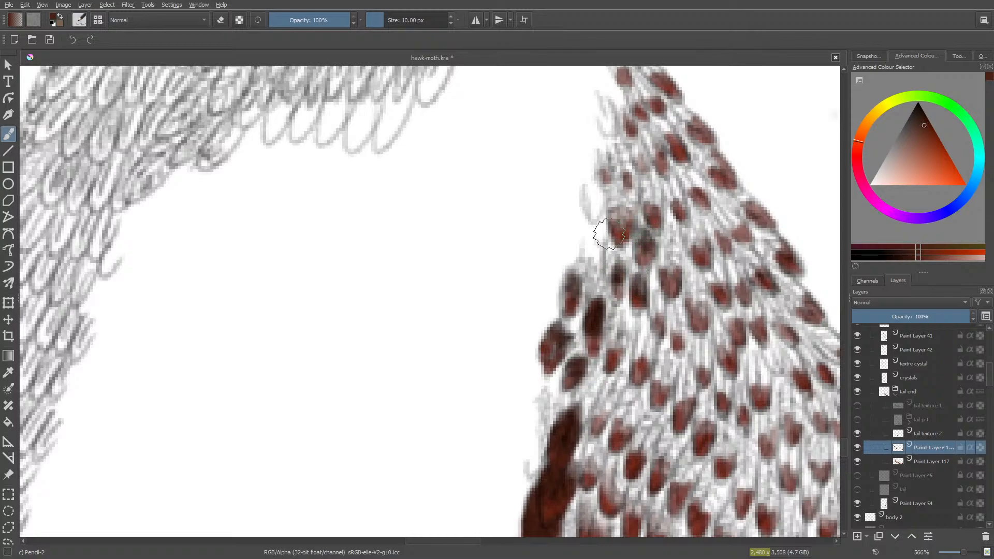
{"action": "mouse_move", "coordinate": [622, 206]}
{"action": "left_mouse_down"}
{"action": "mouse_move", "coordinate": [645, 213]}
{"action": "mouse_move", "coordinate": [638, 171]}
{"action": "mouse_move", "coordinate": [610, 150]}
{"action": "mouse_move", "coordinate": [605, 169]}
{"action": "mouse_move", "coordinate": [606, 149]}
{"action": "mouse_move", "coordinate": [651, 145]}
{"action": "mouse_move", "coordinate": [658, 158]}
{"action": "mouse_move", "coordinate": [621, 105]}
{"action": "mouse_move", "coordinate": [620, 116]}
{"action": "mouse_move", "coordinate": [631, 98]}
{"action": "left_mouse_up"}
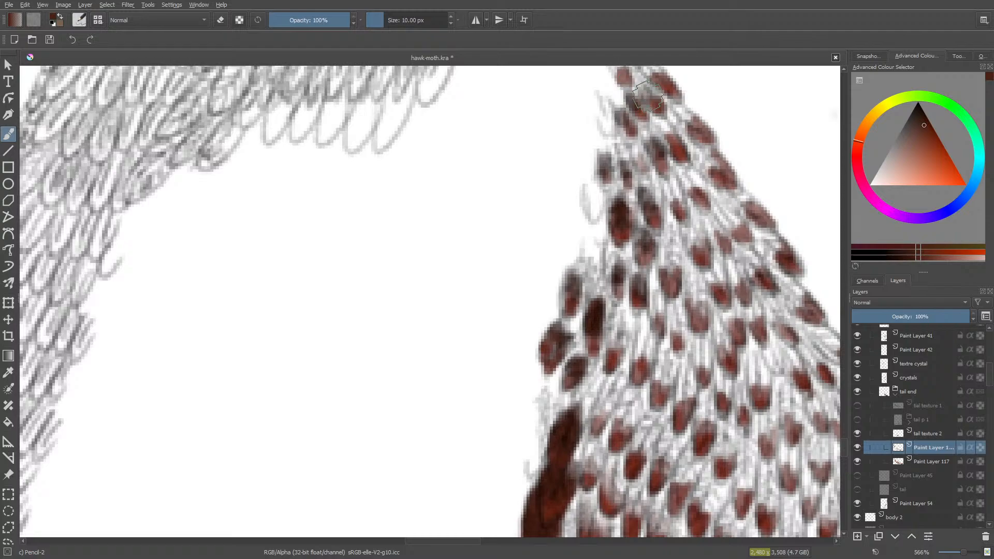
{"action": "mouse_move", "coordinate": [686, 189]}
{"action": "left_mouse_down"}
{"action": "mouse_move", "coordinate": [693, 175]}
{"action": "mouse_move", "coordinate": [689, 189]}
{"action": "left_mouse_up"}
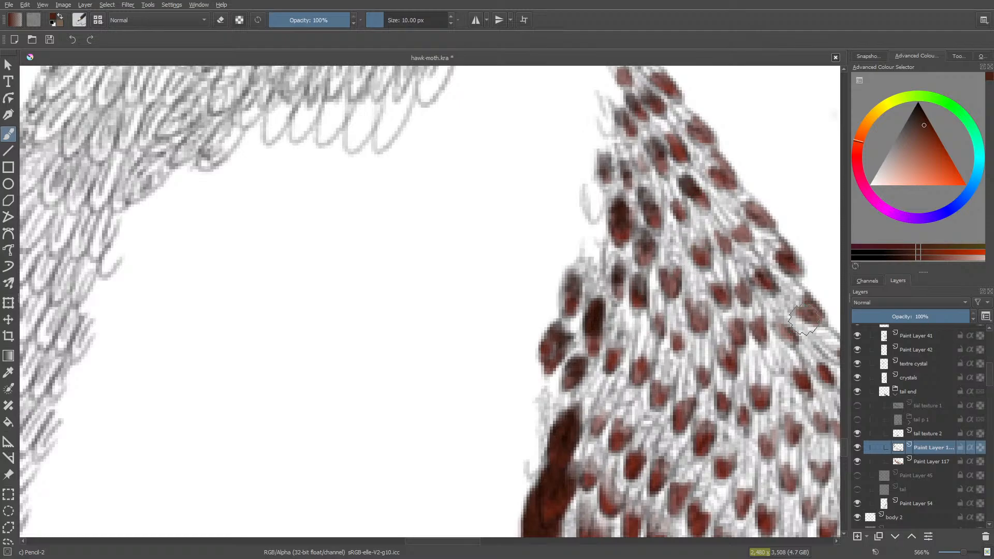
Step: On the opposite side of the tail, paint dark brown behind the red tip of the long slanted feather above the short rounded one
{"action": "left_click", "coordinate": [843, 454]}
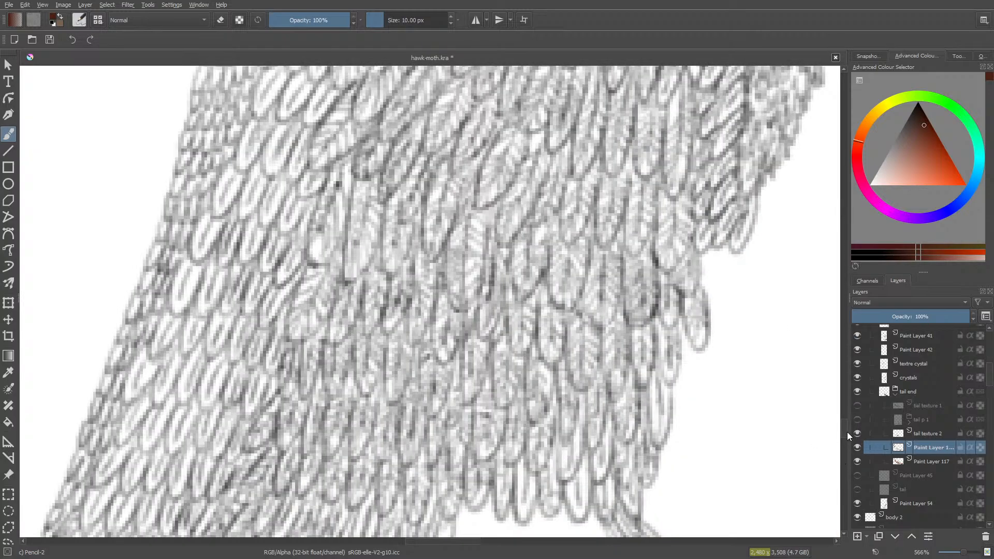
{"action": "left_click_drag", "start_coordinate": [847, 432], "coordinate": [846, 467]}
{"action": "left_click_drag", "start_coordinate": [480, 544], "coordinate": [589, 551]}
{"action": "left_click_drag", "start_coordinate": [847, 458], "coordinate": [848, 487]}
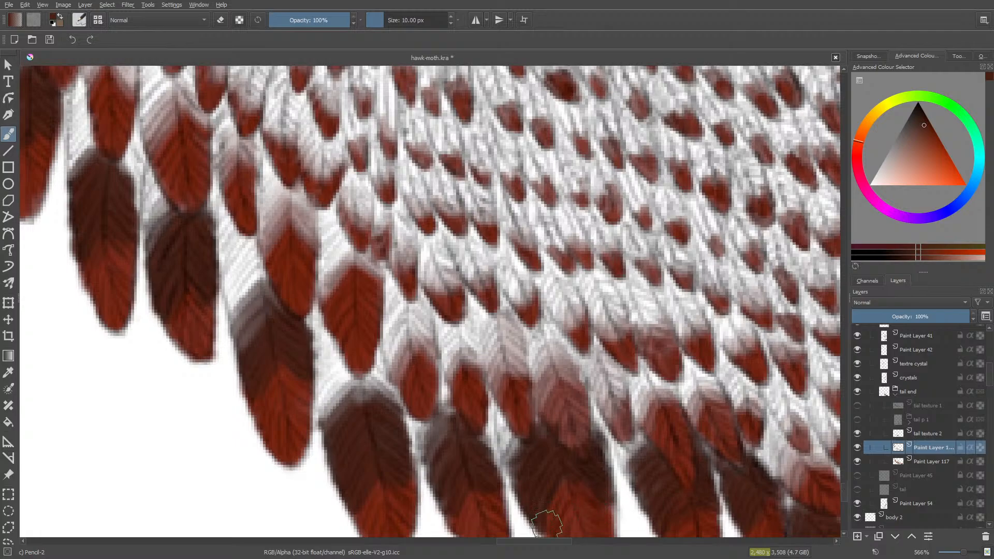
{"action": "left_click_drag", "start_coordinate": [546, 523], "coordinate": [668, 528]}
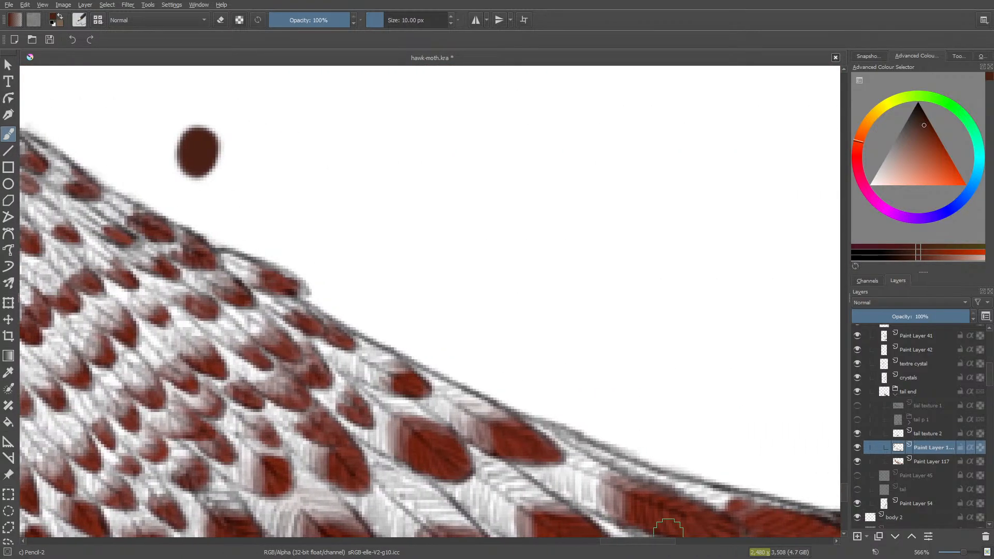
{"action": "left_click_drag", "start_coordinate": [844, 470], "coordinate": [846, 501]}
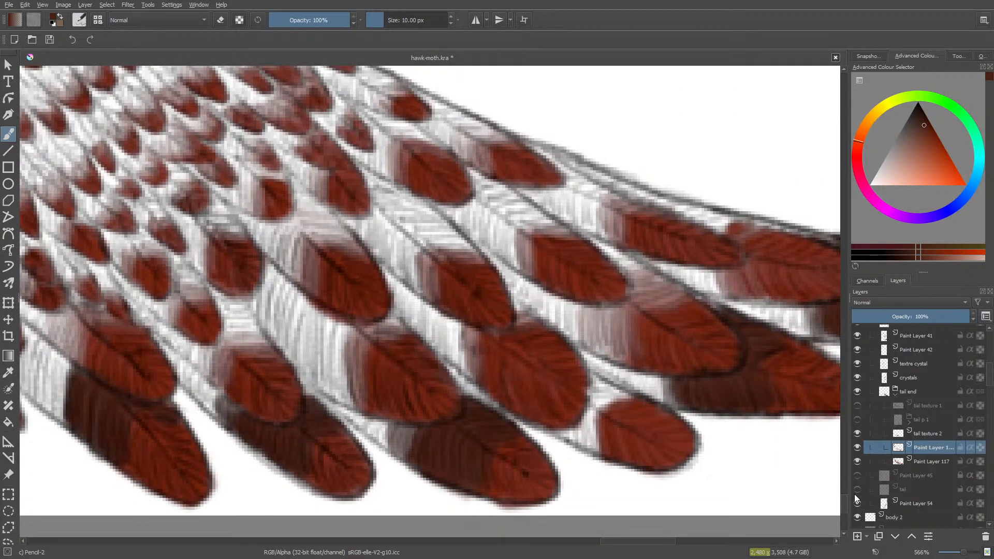
{"action": "mouse_move", "coordinate": [583, 320]}
{"action": "left_mouse_down"}
{"action": "mouse_move", "coordinate": [564, 305]}
{"action": "mouse_move", "coordinate": [562, 324]}
{"action": "mouse_move", "coordinate": [567, 307]}
{"action": "mouse_move", "coordinate": [587, 337]}
{"action": "mouse_move", "coordinate": [585, 302]}
{"action": "mouse_move", "coordinate": [589, 349]}
{"action": "mouse_move", "coordinate": [598, 303]}
{"action": "mouse_move", "coordinate": [600, 352]}
{"action": "mouse_move", "coordinate": [610, 304]}
{"action": "mouse_move", "coordinate": [606, 351]}
{"action": "mouse_move", "coordinate": [621, 334]}
{"action": "mouse_move", "coordinate": [616, 309]}
{"action": "mouse_move", "coordinate": [637, 363]}
{"action": "mouse_move", "coordinate": [641, 315]}
{"action": "left_mouse_up"}
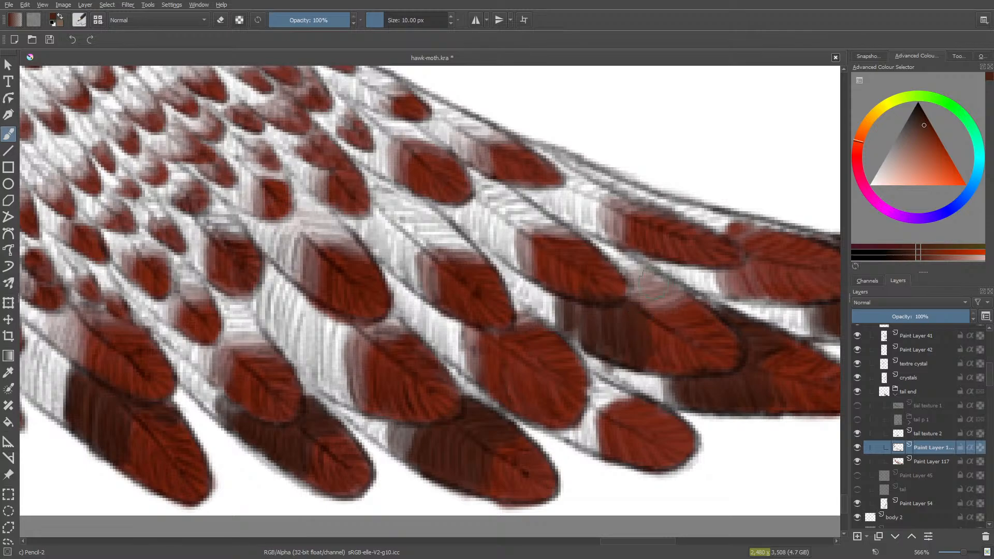
{"action": "key", "text": "e"}
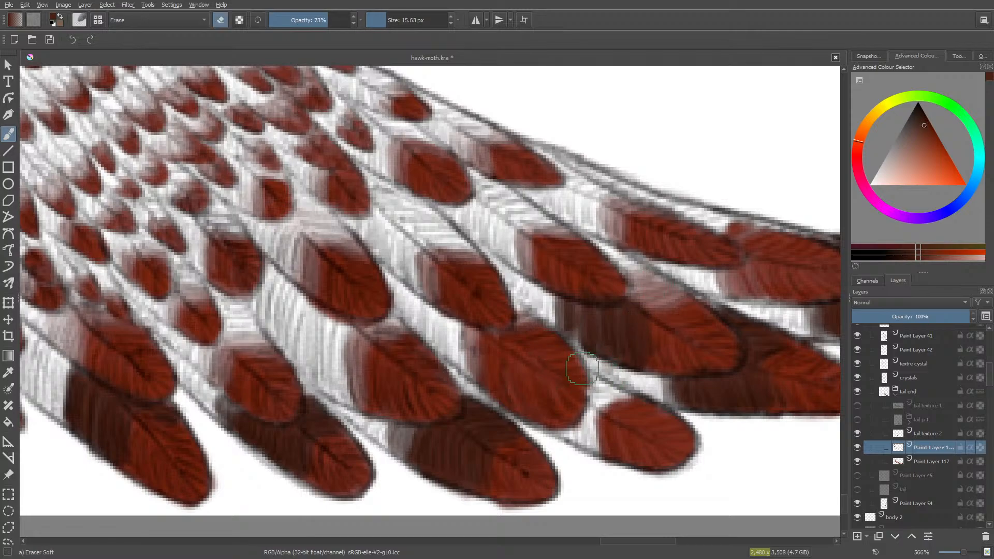
Step: Shade the base of the short rounded feather on the lower tail edge with dark brown up to the overlapping red feather
{"action": "key", "text": "e"}
{"action": "mouse_move", "coordinate": [637, 416]}
{"action": "left_mouse_down"}
{"action": "mouse_move", "coordinate": [588, 403]}
{"action": "mouse_move", "coordinate": [600, 378]}
{"action": "mouse_move", "coordinate": [580, 383]}
{"action": "mouse_move", "coordinate": [602, 384]}
{"action": "mouse_move", "coordinate": [590, 395]}
{"action": "mouse_move", "coordinate": [600, 400]}
{"action": "mouse_move", "coordinate": [628, 396]}
{"action": "mouse_move", "coordinate": [621, 413]}
{"action": "mouse_move", "coordinate": [649, 409]}
{"action": "mouse_move", "coordinate": [567, 426]}
{"action": "mouse_move", "coordinate": [584, 424]}
{"action": "mouse_move", "coordinate": [589, 410]}
{"action": "mouse_move", "coordinate": [584, 437]}
{"action": "mouse_move", "coordinate": [598, 416]}
{"action": "mouse_move", "coordinate": [603, 443]}
{"action": "mouse_move", "coordinate": [612, 418]}
{"action": "left_mouse_up"}
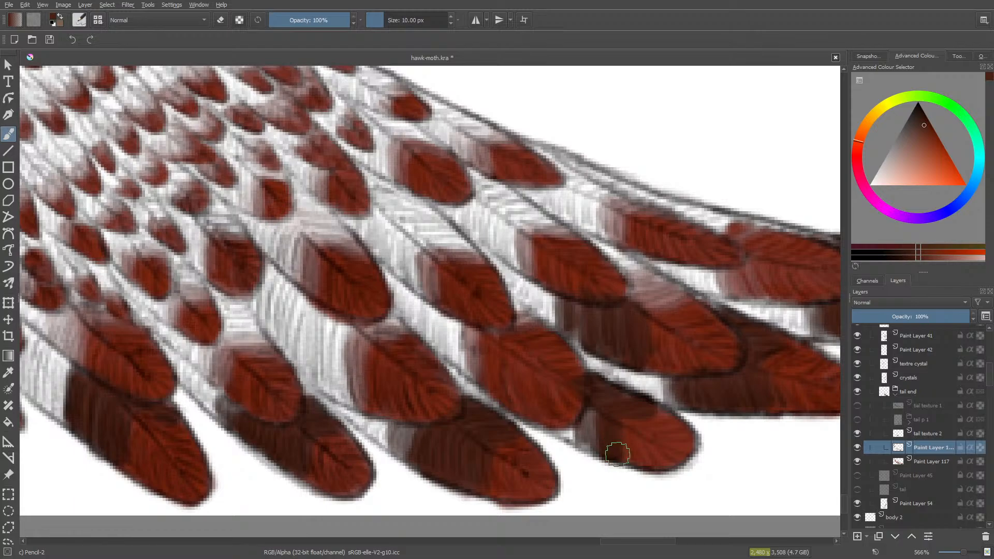
{"action": "mouse_move", "coordinate": [617, 454]}
{"action": "left_mouse_down"}
{"action": "mouse_move", "coordinate": [595, 430]}
{"action": "mouse_move", "coordinate": [586, 436]}
{"action": "mouse_move", "coordinate": [584, 415]}
{"action": "mouse_move", "coordinate": [574, 435]}
{"action": "mouse_move", "coordinate": [564, 416]}
{"action": "mouse_move", "coordinate": [554, 421]}
{"action": "mouse_move", "coordinate": [590, 419]}
{"action": "mouse_move", "coordinate": [594, 432]}
{"action": "mouse_move", "coordinate": [630, 396]}
{"action": "left_mouse_up"}
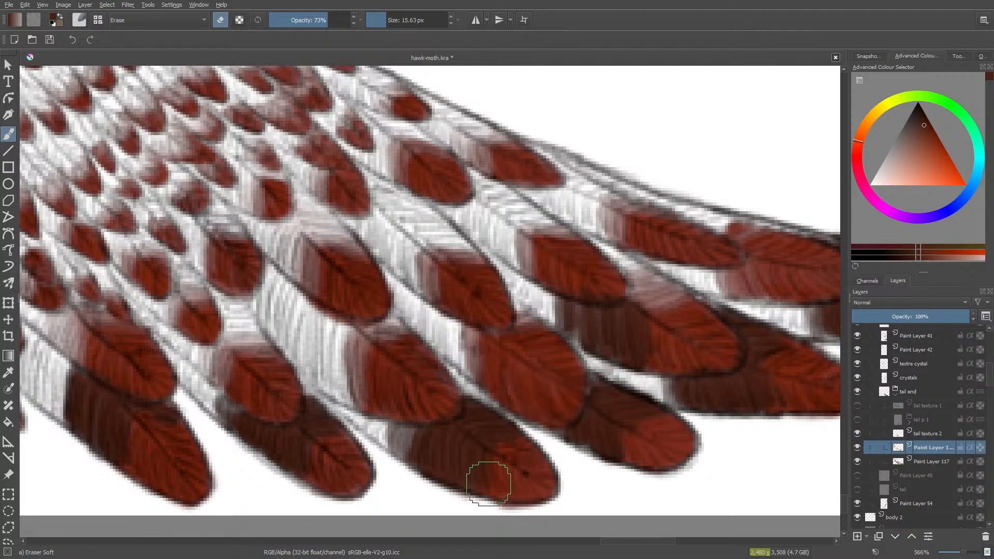
Step: Complete the dark brown behind the red tip of the broad inner feather, covering its pale upper half, and soften its base with Eraser Soft
{"action": "key", "text": "slash"}
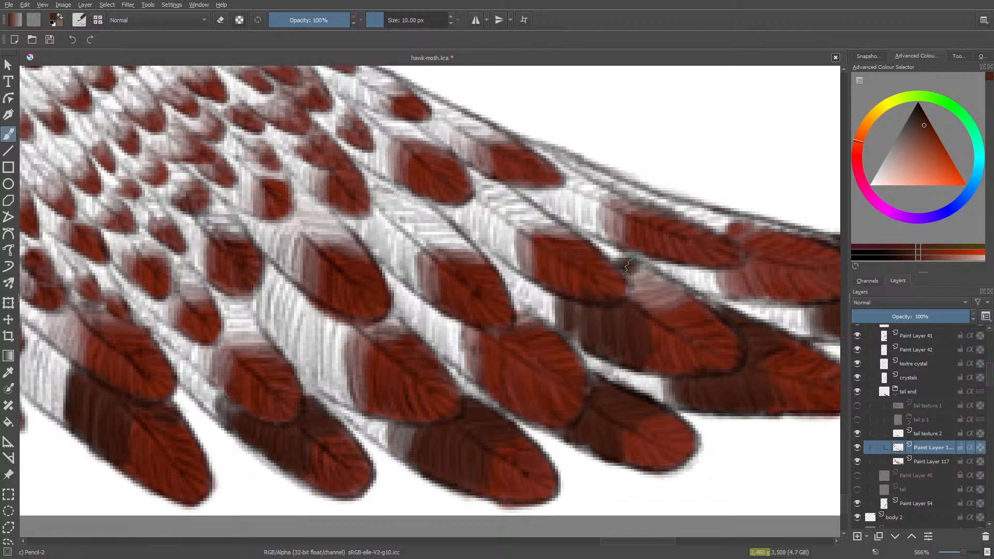
{"action": "mouse_move", "coordinate": [637, 271]}
{"action": "left_mouse_down"}
{"action": "mouse_move", "coordinate": [669, 280]}
{"action": "mouse_move", "coordinate": [637, 294]}
{"action": "mouse_move", "coordinate": [675, 306]}
{"action": "mouse_move", "coordinate": [626, 295]}
{"action": "mouse_move", "coordinate": [638, 284]}
{"action": "mouse_move", "coordinate": [626, 289]}
{"action": "mouse_move", "coordinate": [690, 309]}
{"action": "mouse_move", "coordinate": [667, 318]}
{"action": "mouse_move", "coordinate": [696, 312]}
{"action": "mouse_move", "coordinate": [659, 321]}
{"action": "mouse_move", "coordinate": [654, 305]}
{"action": "mouse_move", "coordinate": [646, 342]}
{"action": "left_mouse_up"}
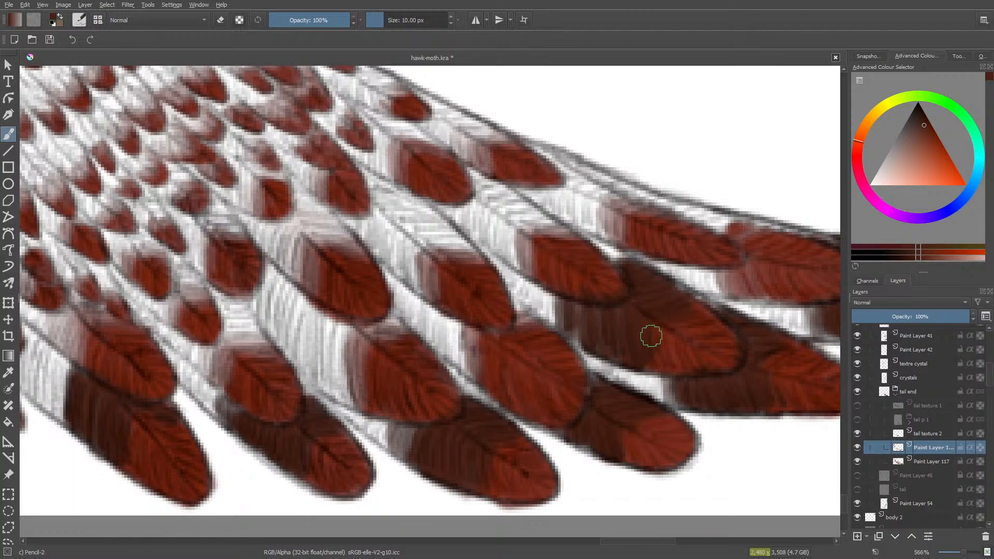
{"action": "left_click_drag", "start_coordinate": [533, 339], "coordinate": [577, 310]}
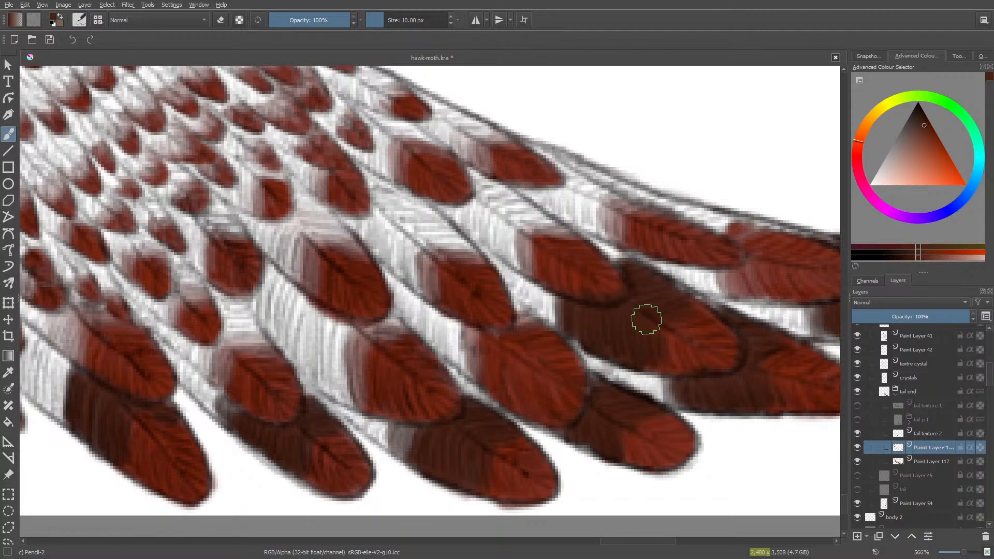
{"action": "key", "text": "e"}
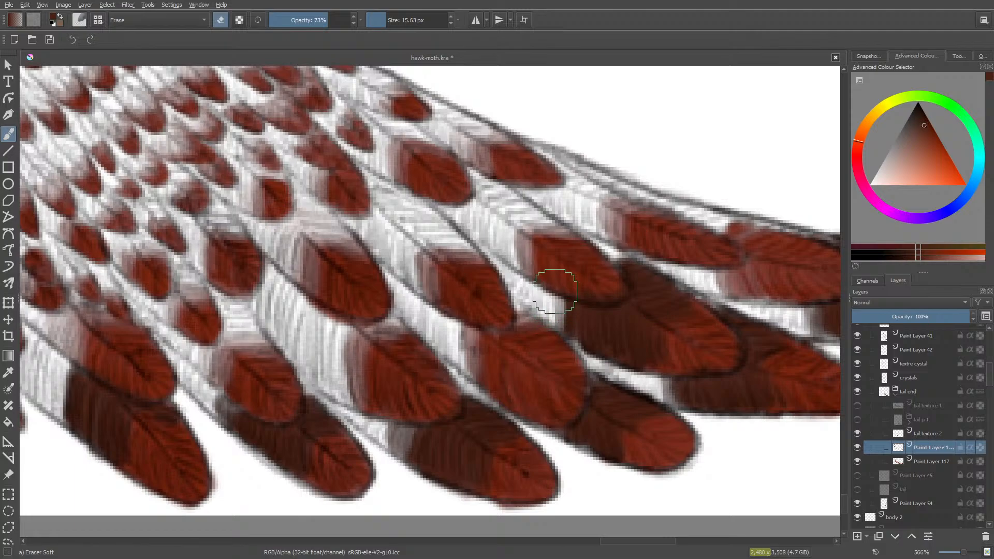
{"action": "mouse_move", "coordinate": [555, 291]}
{"action": "left_mouse_down"}
{"action": "mouse_move", "coordinate": [567, 284]}
{"action": "mouse_move", "coordinate": [572, 317]}
{"action": "mouse_move", "coordinate": [573, 289]}
{"action": "mouse_move", "coordinate": [563, 327]}
{"action": "mouse_move", "coordinate": [601, 288]}
{"action": "mouse_move", "coordinate": [530, 270]}
{"action": "left_mouse_up"}
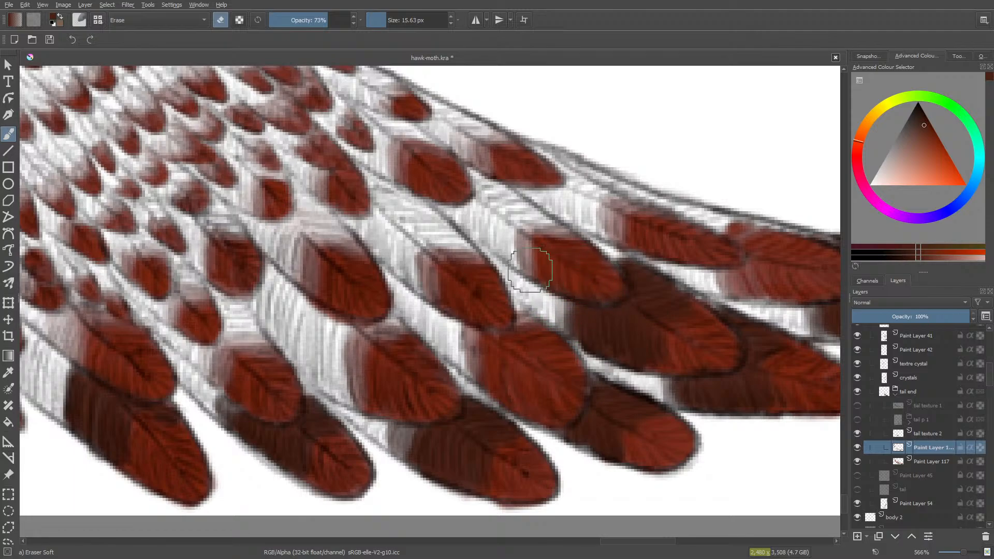
Step: Paint dark brown behind the red tip of the long feather along the tail's upper edge and soften its base with Eraser Soft
{"action": "key", "text": "slash"}
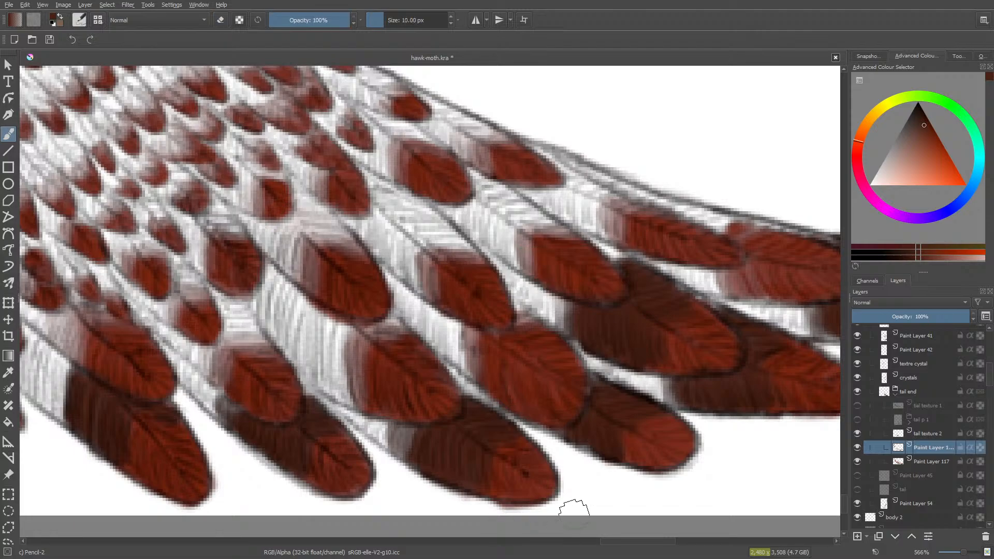
{"action": "left_click_drag", "start_coordinate": [617, 543], "coordinate": [628, 520]}
{"action": "mouse_move", "coordinate": [575, 271]}
{"action": "left_mouse_down"}
{"action": "mouse_move", "coordinate": [601, 288]}
{"action": "mouse_move", "coordinate": [600, 270]}
{"action": "mouse_move", "coordinate": [621, 285]}
{"action": "mouse_move", "coordinate": [616, 264]}
{"action": "mouse_move", "coordinate": [635, 285]}
{"action": "mouse_move", "coordinate": [645, 264]}
{"action": "mouse_move", "coordinate": [610, 215]}
{"action": "mouse_move", "coordinate": [609, 231]}
{"action": "mouse_move", "coordinate": [622, 224]}
{"action": "mouse_move", "coordinate": [595, 216]}
{"action": "mouse_move", "coordinate": [623, 220]}
{"action": "mouse_move", "coordinate": [618, 236]}
{"action": "mouse_move", "coordinate": [642, 231]}
{"action": "mouse_move", "coordinate": [640, 241]}
{"action": "mouse_move", "coordinate": [592, 236]}
{"action": "mouse_move", "coordinate": [594, 221]}
{"action": "mouse_move", "coordinate": [571, 214]}
{"action": "mouse_move", "coordinate": [594, 232]}
{"action": "mouse_move", "coordinate": [570, 213]}
{"action": "mouse_move", "coordinate": [634, 245]}
{"action": "left_mouse_up"}
{"action": "mouse_move", "coordinate": [565, 271]}
{"action": "left_mouse_down"}
{"action": "mouse_move", "coordinate": [590, 285]}
{"action": "mouse_move", "coordinate": [548, 265]}
{"action": "mouse_move", "coordinate": [627, 286]}
{"action": "mouse_move", "coordinate": [609, 282]}
{"action": "mouse_move", "coordinate": [613, 271]}
{"action": "mouse_move", "coordinate": [575, 274]}
{"action": "mouse_move", "coordinate": [635, 279]}
{"action": "mouse_move", "coordinate": [641, 261]}
{"action": "mouse_move", "coordinate": [656, 280]}
{"action": "mouse_move", "coordinate": [642, 250]}
{"action": "left_mouse_up"}
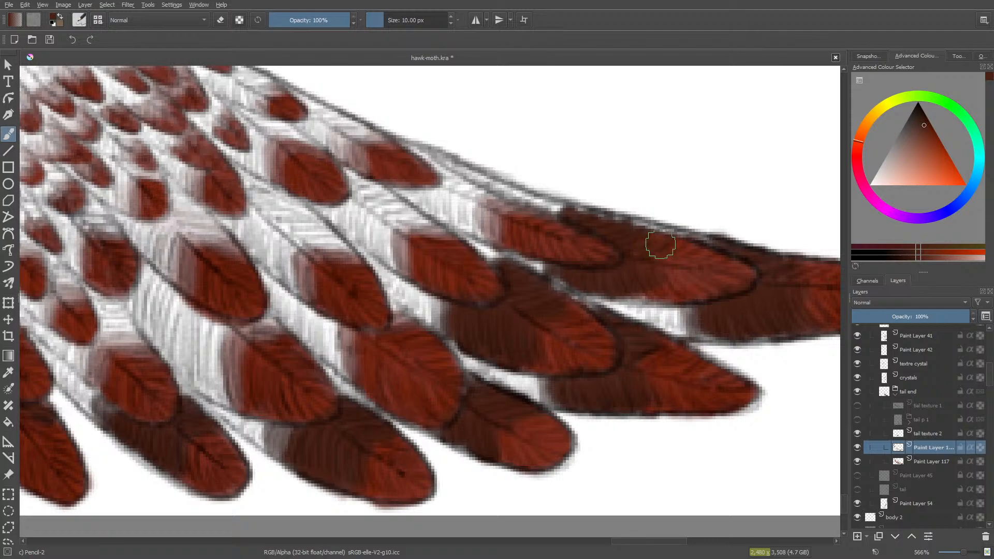
{"action": "key", "text": "e"}
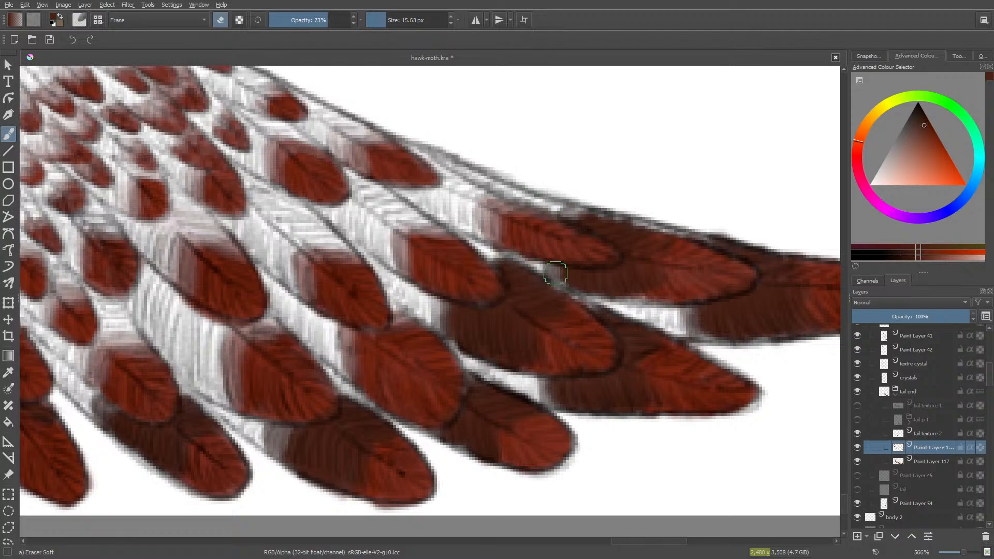
{"action": "left_click_drag", "start_coordinate": [555, 273], "coordinate": [563, 277]}
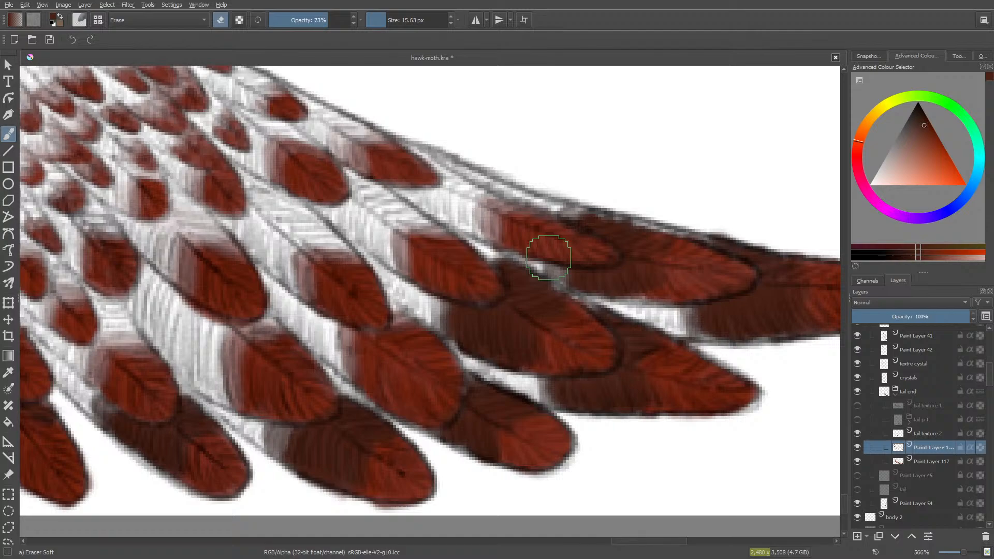
Step: Shade both halves of the next upper-edge feather inward with dark brown behind its red tip, and fade the inner end with Eraser Soft
{"action": "key", "text": "e"}
{"action": "mouse_move", "coordinate": [444, 195]}
{"action": "left_mouse_down"}
{"action": "mouse_move", "coordinate": [466, 227]}
{"action": "mouse_move", "coordinate": [470, 202]}
{"action": "mouse_move", "coordinate": [483, 235]}
{"action": "mouse_move", "coordinate": [502, 232]}
{"action": "left_mouse_up"}
{"action": "mouse_move", "coordinate": [450, 201]}
{"action": "left_mouse_down"}
{"action": "mouse_move", "coordinate": [469, 224]}
{"action": "mouse_move", "coordinate": [500, 221]}
{"action": "left_mouse_up"}
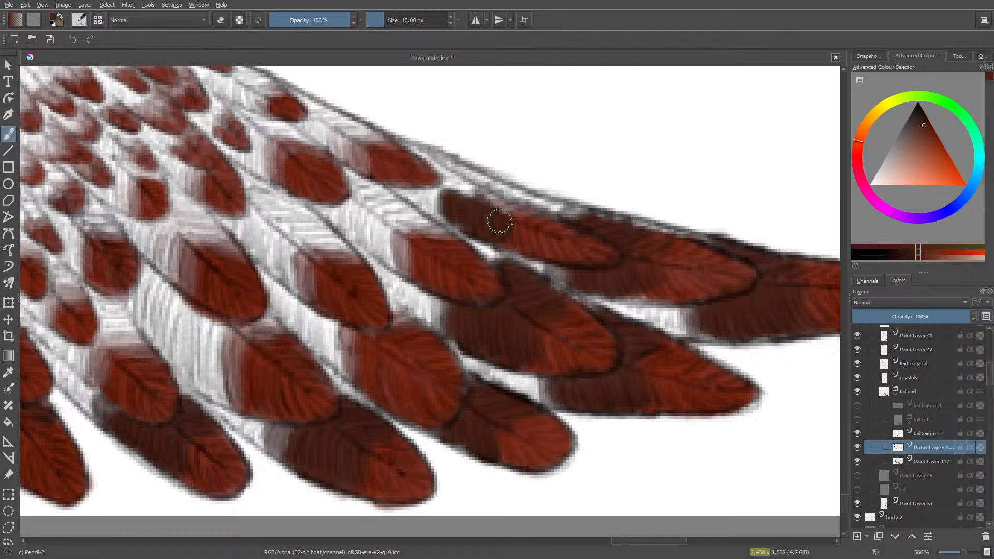
{"action": "mouse_move", "coordinate": [465, 190]}
{"action": "left_mouse_down"}
{"action": "mouse_move", "coordinate": [498, 211]}
{"action": "mouse_move", "coordinate": [553, 221]}
{"action": "left_mouse_up"}
{"action": "left_click_drag", "start_coordinate": [468, 193], "coordinate": [496, 209]}
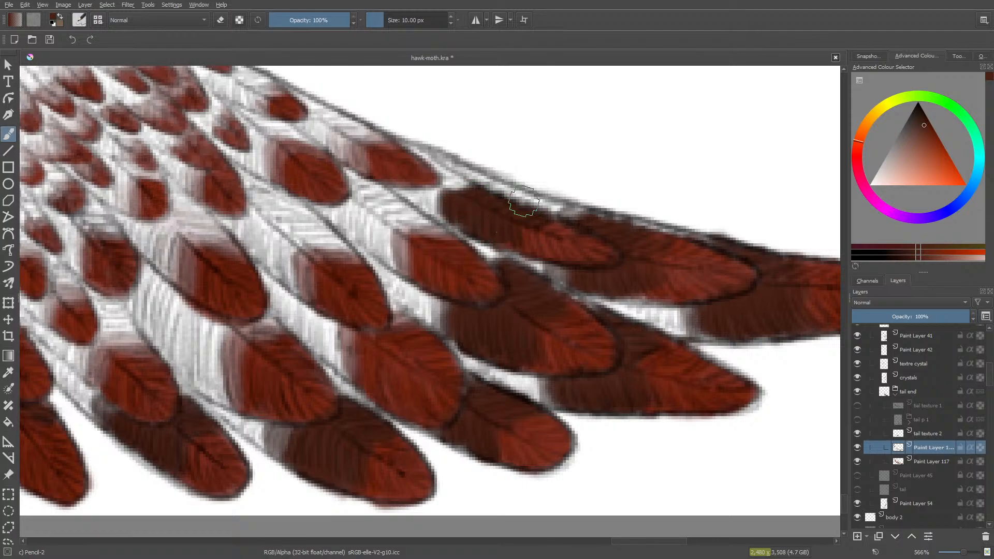
{"action": "key", "text": "slash"}
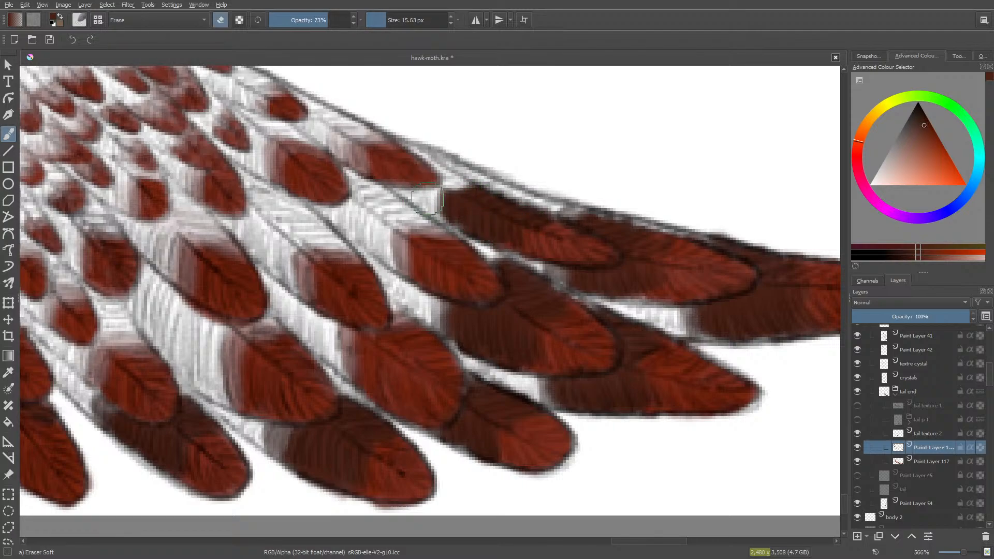
{"action": "mouse_move", "coordinate": [428, 199]}
{"action": "left_mouse_down"}
{"action": "mouse_move", "coordinate": [441, 225]}
{"action": "mouse_move", "coordinate": [450, 190]}
{"action": "left_mouse_up"}
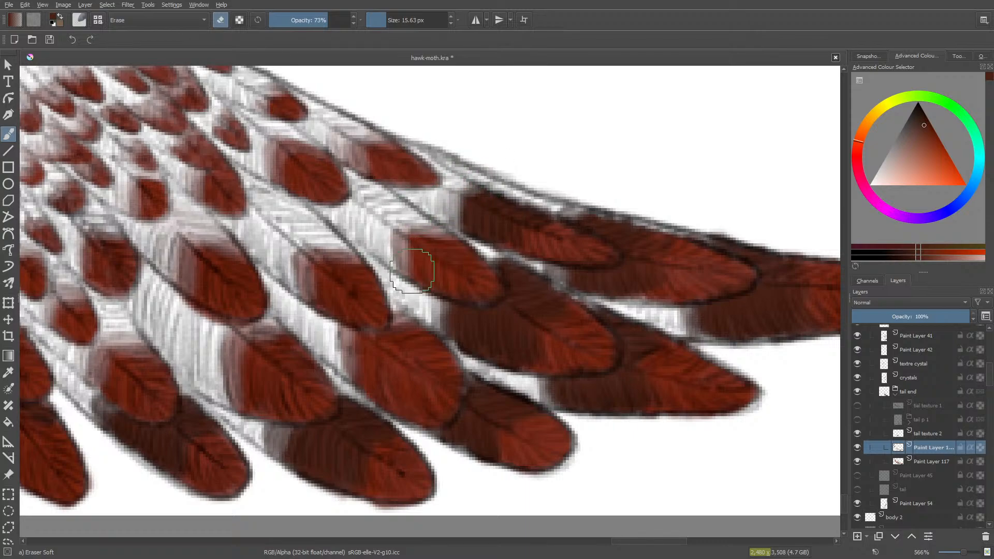
Step: Paint dark brown across the base of the oval feather just below that upper-edge feather and fade it into the white with Eraser Soft
{"action": "key", "text": "slash"}
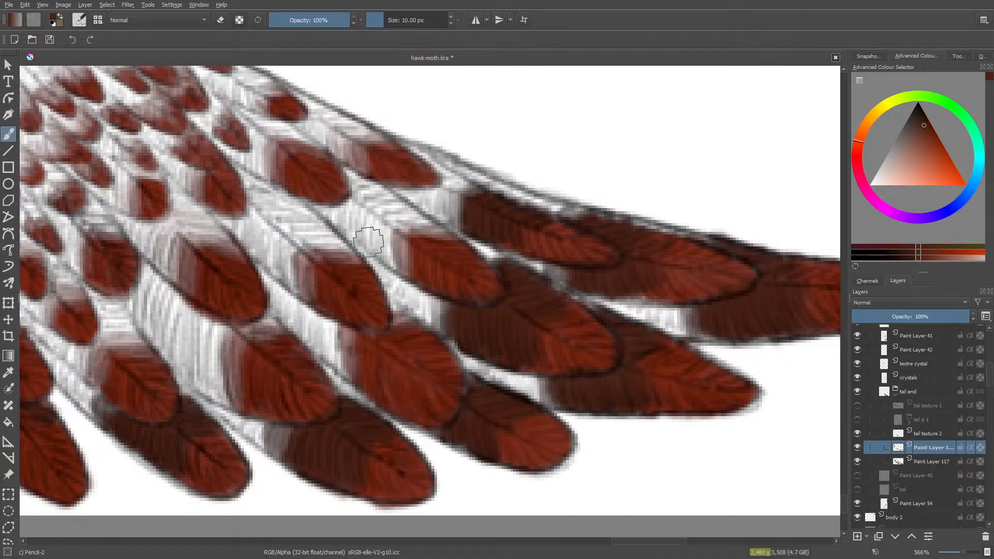
{"action": "mouse_move", "coordinate": [369, 219]}
{"action": "left_mouse_down"}
{"action": "mouse_move", "coordinate": [374, 241]}
{"action": "mouse_move", "coordinate": [374, 224]}
{"action": "mouse_move", "coordinate": [383, 252]}
{"action": "mouse_move", "coordinate": [386, 228]}
{"action": "mouse_move", "coordinate": [399, 266]}
{"action": "mouse_move", "coordinate": [404, 243]}
{"action": "mouse_move", "coordinate": [376, 227]}
{"action": "mouse_move", "coordinate": [383, 259]}
{"action": "mouse_move", "coordinate": [385, 232]}
{"action": "mouse_move", "coordinate": [406, 255]}
{"action": "left_mouse_up"}
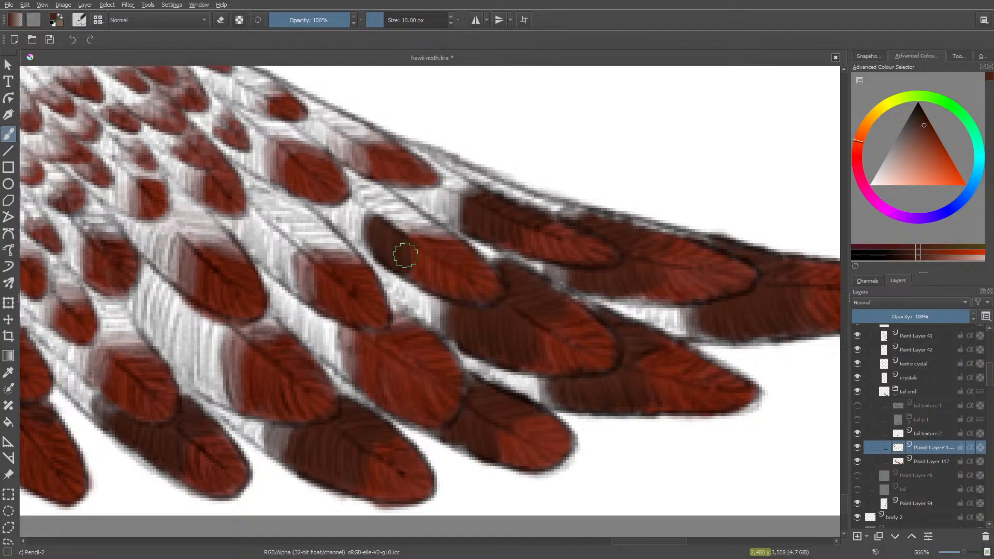
{"action": "mouse_move", "coordinate": [387, 219]}
{"action": "left_mouse_down"}
{"action": "mouse_move", "coordinate": [419, 216]}
{"action": "mouse_move", "coordinate": [403, 228]}
{"action": "mouse_move", "coordinate": [434, 239]}
{"action": "mouse_move", "coordinate": [400, 235]}
{"action": "mouse_move", "coordinate": [415, 218]}
{"action": "mouse_move", "coordinate": [387, 215]}
{"action": "mouse_move", "coordinate": [434, 232]}
{"action": "left_mouse_up"}
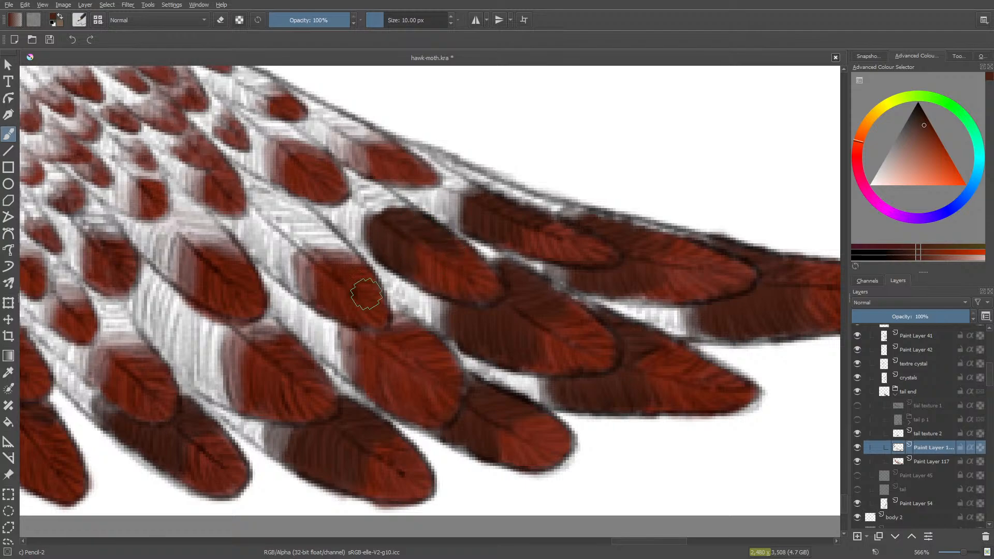
{"action": "left_click_drag", "start_coordinate": [362, 288], "coordinate": [407, 231]}
{"action": "left_click_drag", "start_coordinate": [626, 539], "coordinate": [611, 540]}
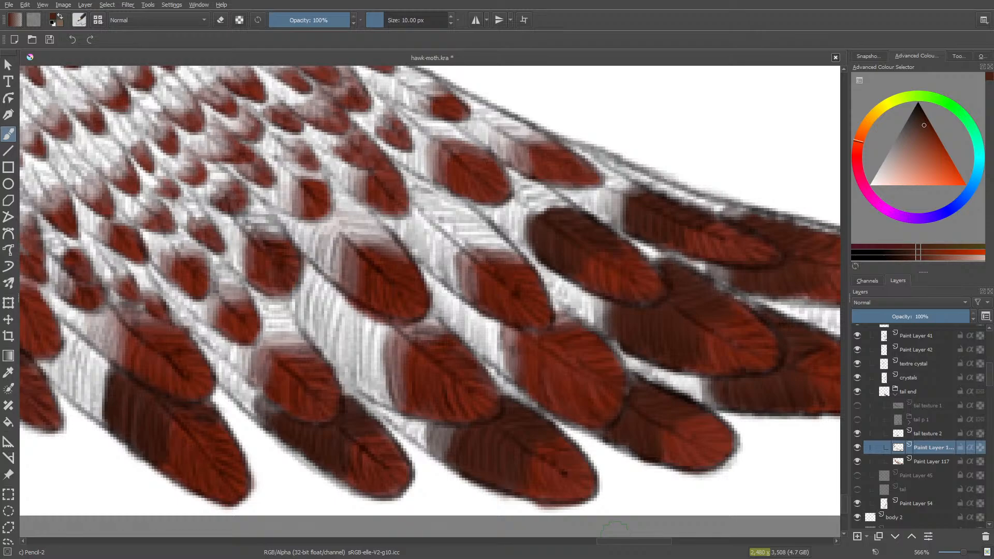
{"action": "key", "text": "e"}
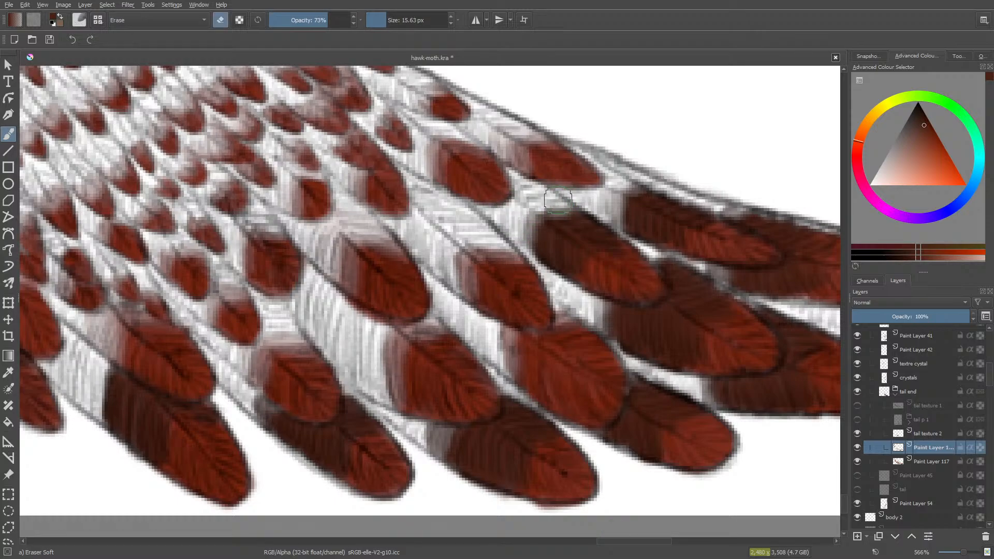
{"action": "mouse_move", "coordinate": [539, 197]}
{"action": "left_mouse_down"}
{"action": "mouse_move", "coordinate": [561, 194]}
{"action": "mouse_move", "coordinate": [541, 202]}
{"action": "mouse_move", "coordinate": [578, 203]}
{"action": "mouse_move", "coordinate": [523, 208]}
{"action": "mouse_move", "coordinate": [517, 214]}
{"action": "mouse_move", "coordinate": [534, 201]}
{"action": "mouse_move", "coordinate": [522, 271]}
{"action": "mouse_move", "coordinate": [500, 277]}
{"action": "left_mouse_up"}
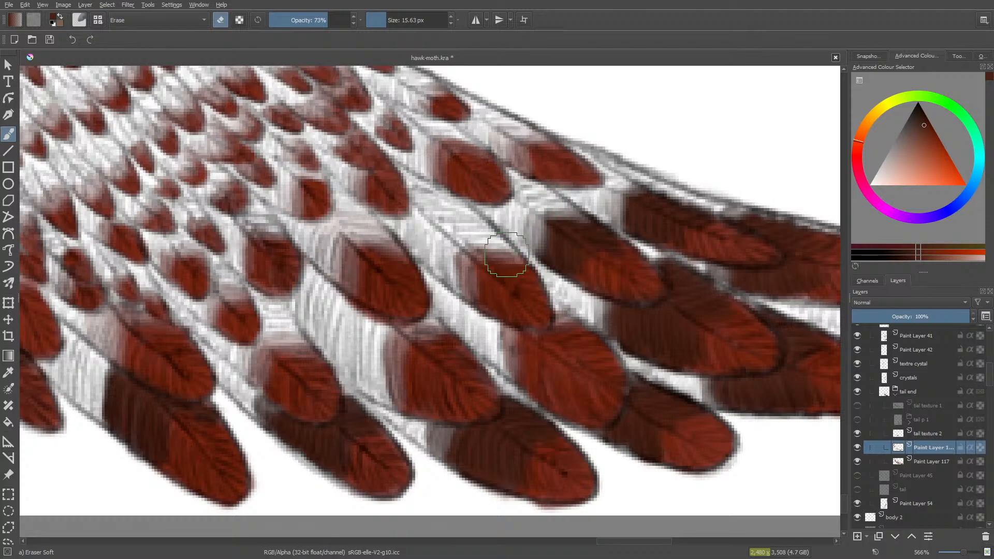
Step: Shade the neighbouring oval feather farther inward in the same row with dark brown behind its red tip and soften its base
{"action": "key", "text": "slash"}
{"action": "mouse_move", "coordinate": [429, 245]}
{"action": "left_mouse_down"}
{"action": "mouse_move", "coordinate": [441, 281]}
{"action": "mouse_move", "coordinate": [453, 239]}
{"action": "mouse_move", "coordinate": [455, 281]}
{"action": "mouse_move", "coordinate": [463, 250]}
{"action": "mouse_move", "coordinate": [475, 291]}
{"action": "mouse_move", "coordinate": [464, 161]}
{"action": "mouse_move", "coordinate": [451, 230]}
{"action": "mouse_move", "coordinate": [490, 234]}
{"action": "mouse_move", "coordinate": [468, 232]}
{"action": "mouse_move", "coordinate": [474, 247]}
{"action": "mouse_move", "coordinate": [507, 258]}
{"action": "mouse_move", "coordinate": [498, 240]}
{"action": "mouse_move", "coordinate": [514, 254]}
{"action": "mouse_move", "coordinate": [482, 239]}
{"action": "mouse_move", "coordinate": [488, 256]}
{"action": "mouse_move", "coordinate": [511, 264]}
{"action": "mouse_move", "coordinate": [501, 250]}
{"action": "mouse_move", "coordinate": [455, 233]}
{"action": "mouse_move", "coordinate": [503, 247]}
{"action": "mouse_move", "coordinate": [446, 242]}
{"action": "mouse_move", "coordinate": [448, 262]}
{"action": "mouse_move", "coordinate": [431, 236]}
{"action": "mouse_move", "coordinate": [444, 272]}
{"action": "mouse_move", "coordinate": [452, 251]}
{"action": "mouse_move", "coordinate": [458, 281]}
{"action": "left_mouse_up"}
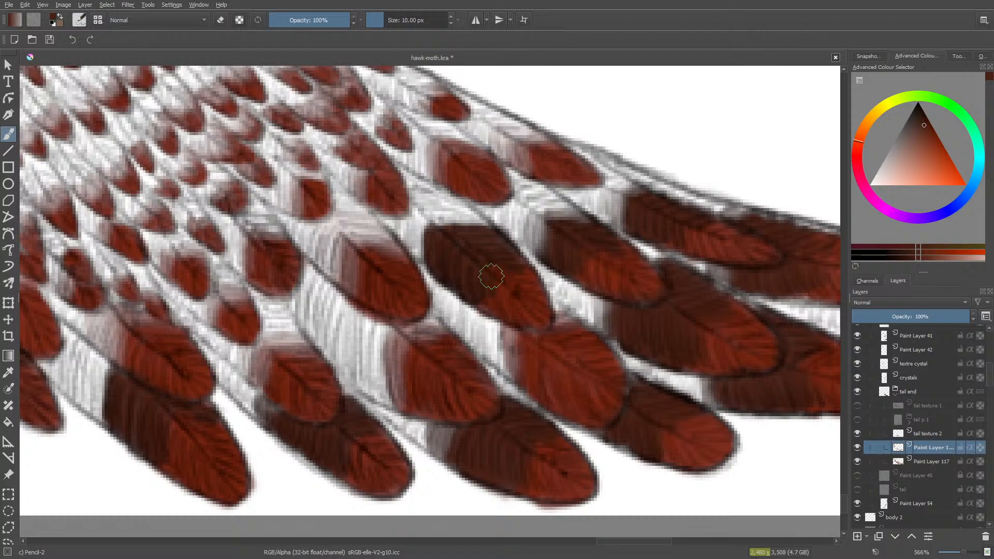
{"action": "key", "text": "e"}
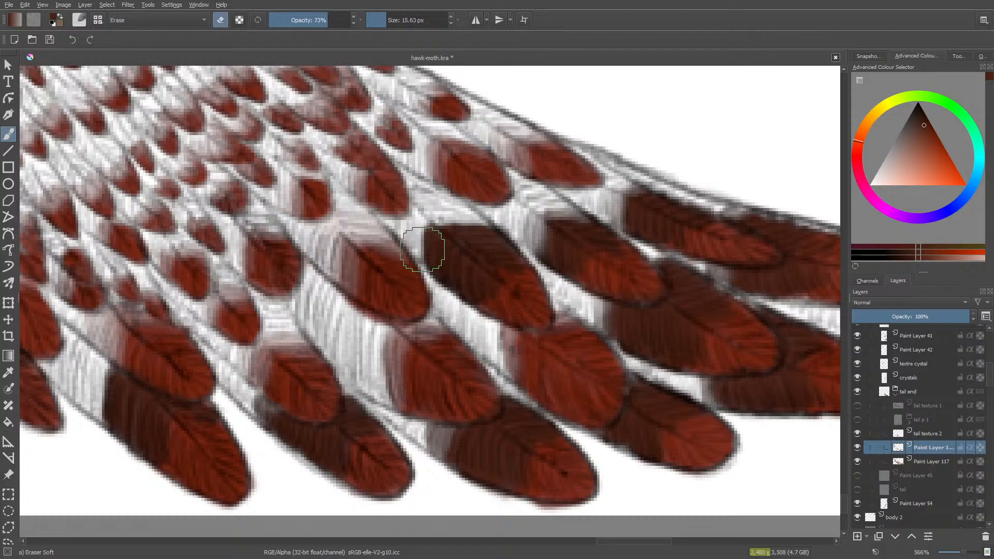
{"action": "mouse_move", "coordinate": [419, 255]}
{"action": "left_mouse_down"}
{"action": "mouse_move", "coordinate": [434, 221]}
{"action": "mouse_move", "coordinate": [473, 223]}
{"action": "mouse_move", "coordinate": [431, 225]}
{"action": "mouse_move", "coordinate": [444, 249]}
{"action": "mouse_move", "coordinate": [421, 280]}
{"action": "mouse_move", "coordinate": [428, 302]}
{"action": "left_mouse_up"}
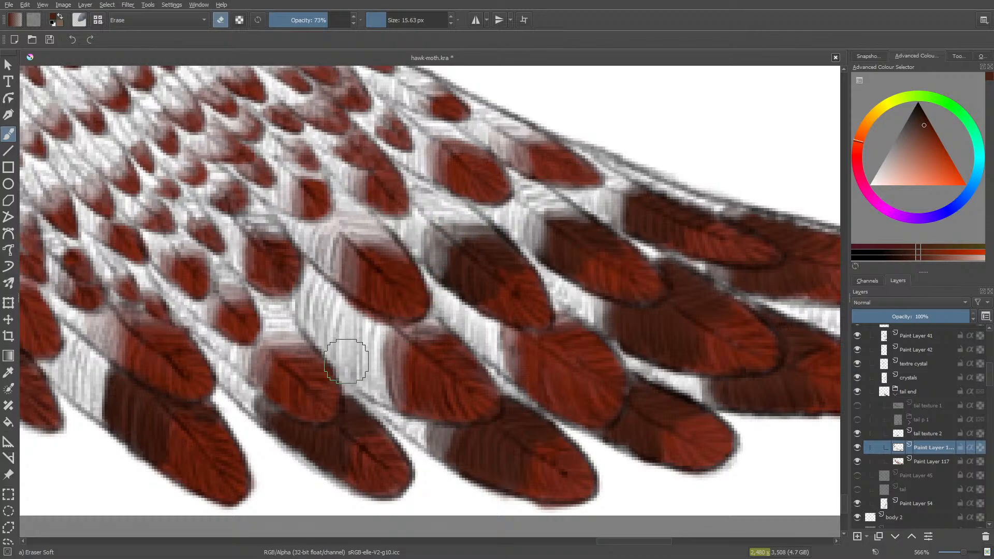
Step: Paint dark brown behind the red tip of the broad feather tucked beneath that oval feather, soften its base, and touch up the shading with Pencil-2
{"action": "key", "text": "/"}
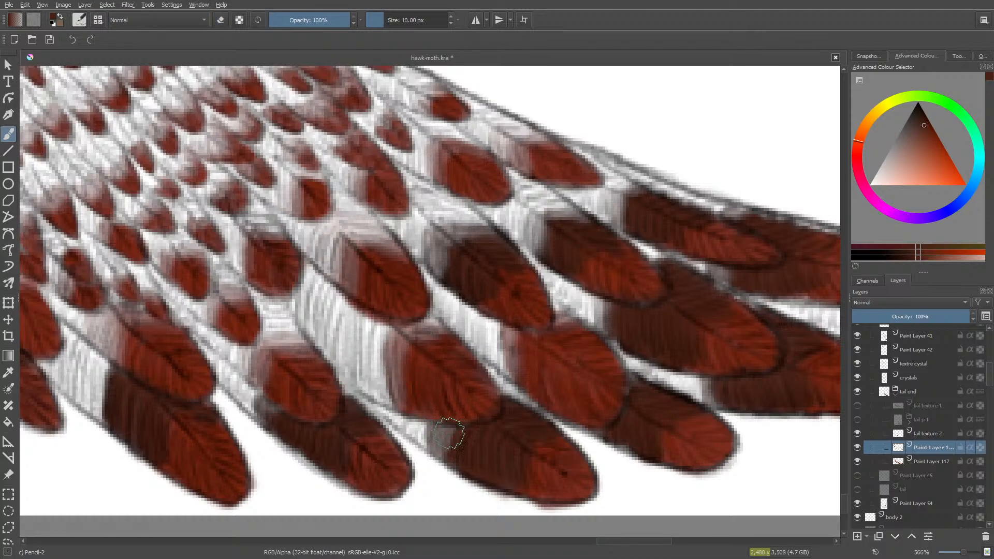
{"action": "mouse_move", "coordinate": [504, 365]}
{"action": "left_mouse_down"}
{"action": "mouse_move", "coordinate": [512, 340]}
{"action": "mouse_move", "coordinate": [509, 365]}
{"action": "mouse_move", "coordinate": [507, 338]}
{"action": "mouse_move", "coordinate": [497, 333]}
{"action": "mouse_move", "coordinate": [498, 363]}
{"action": "mouse_move", "coordinate": [494, 332]}
{"action": "mouse_move", "coordinate": [493, 361]}
{"action": "mouse_move", "coordinate": [490, 334]}
{"action": "mouse_move", "coordinate": [487, 351]}
{"action": "mouse_move", "coordinate": [477, 317]}
{"action": "mouse_move", "coordinate": [477, 341]}
{"action": "mouse_move", "coordinate": [471, 318]}
{"action": "mouse_move", "coordinate": [466, 332]}
{"action": "mouse_move", "coordinate": [464, 310]}
{"action": "mouse_move", "coordinate": [477, 329]}
{"action": "mouse_move", "coordinate": [483, 318]}
{"action": "mouse_move", "coordinate": [493, 353]}
{"action": "mouse_move", "coordinate": [497, 328]}
{"action": "mouse_move", "coordinate": [506, 368]}
{"action": "mouse_move", "coordinate": [515, 339]}
{"action": "mouse_move", "coordinate": [528, 383]}
{"action": "mouse_move", "coordinate": [527, 346]}
{"action": "mouse_move", "coordinate": [543, 378]}
{"action": "mouse_move", "coordinate": [547, 329]}
{"action": "mouse_move", "coordinate": [555, 334]}
{"action": "mouse_move", "coordinate": [517, 343]}
{"action": "mouse_move", "coordinate": [559, 324]}
{"action": "left_mouse_up"}
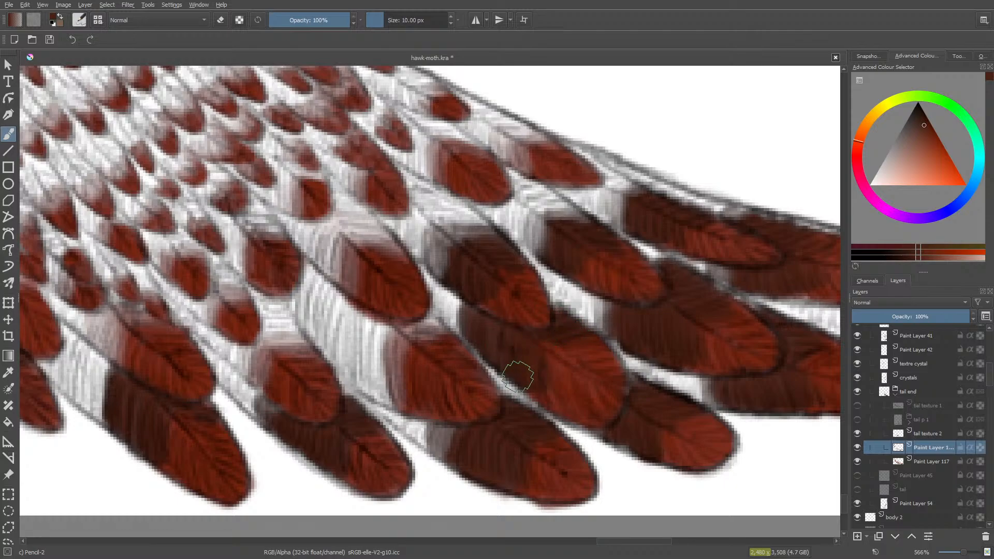
{"action": "key", "text": "e"}
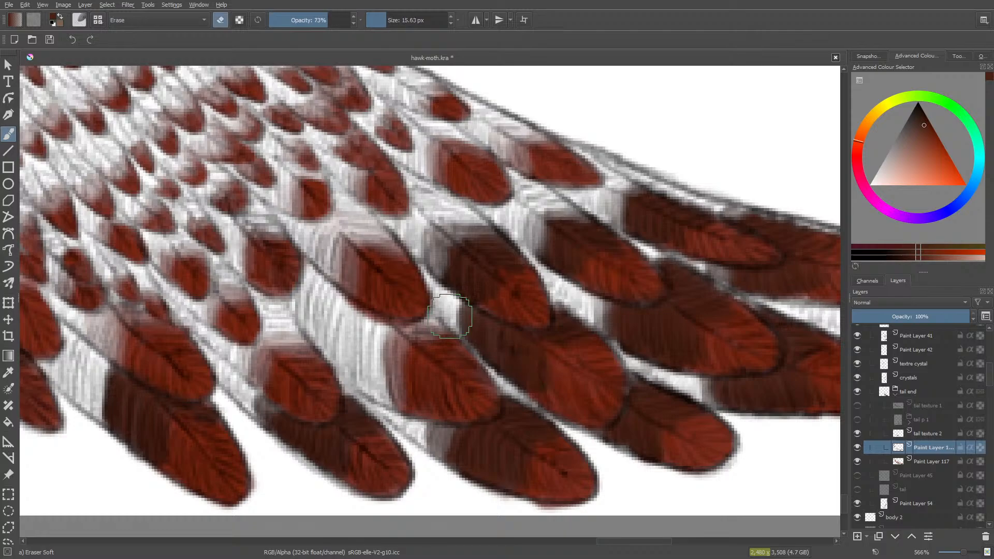
{"action": "left_click_drag", "start_coordinate": [459, 321], "coordinate": [447, 308]}
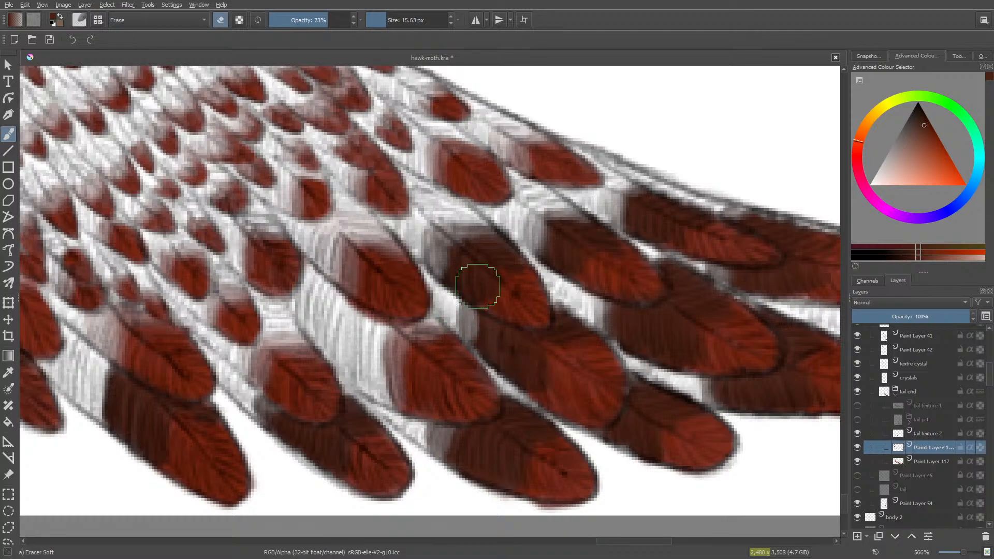
{"action": "left_click_drag", "start_coordinate": [555, 311], "coordinate": [554, 277]}
{"action": "key", "text": "slash"}
{"action": "left_click_drag", "start_coordinate": [473, 326], "coordinate": [478, 334]}
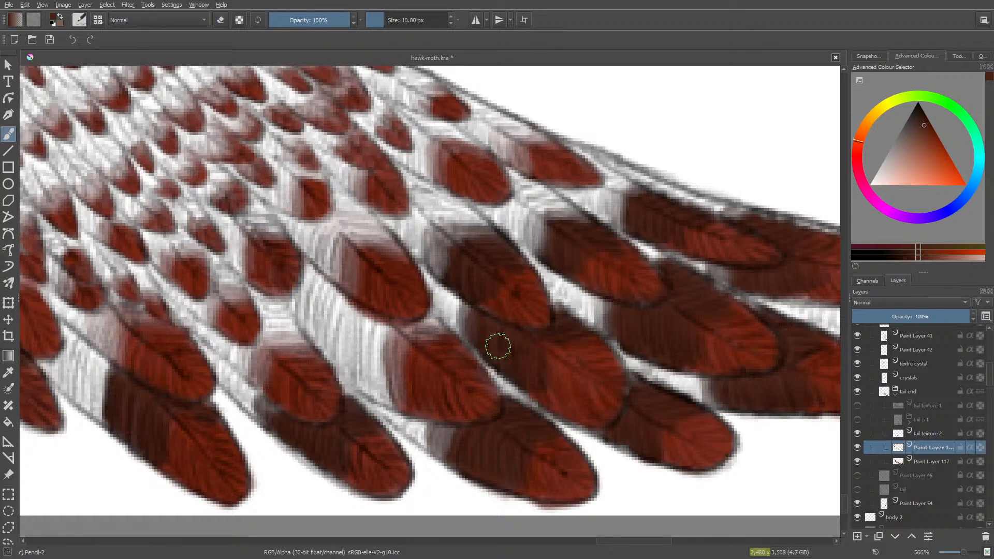
{"action": "left_click_drag", "start_coordinate": [539, 347], "coordinate": [538, 390]}
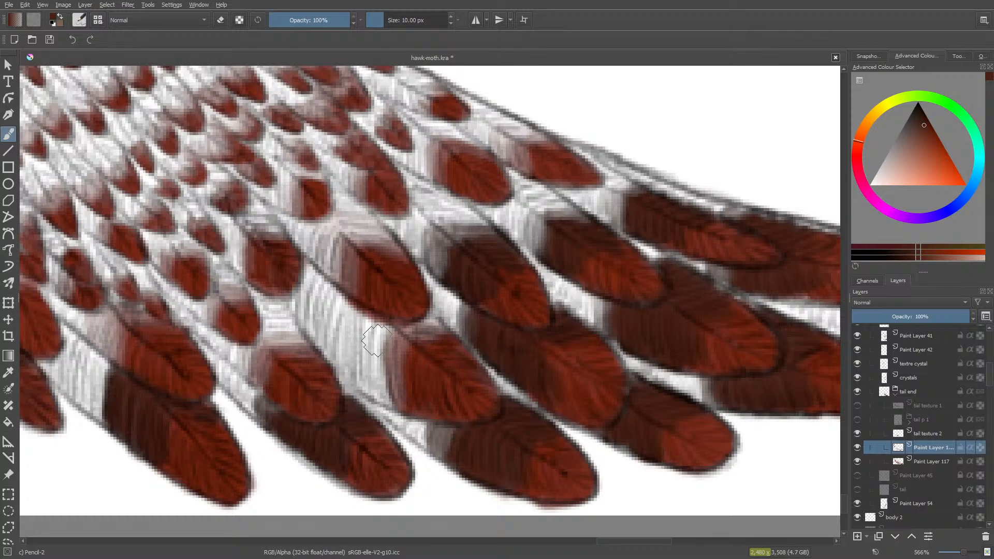
Step: Cover much of the wide white base of the next large feather inward with dark brown and soften its inner edge with Eraser Soft
{"action": "mouse_move", "coordinate": [345, 313]}
{"action": "left_mouse_down"}
{"action": "mouse_move", "coordinate": [331, 342]}
{"action": "mouse_move", "coordinate": [345, 304]}
{"action": "mouse_move", "coordinate": [348, 380]}
{"action": "mouse_move", "coordinate": [367, 335]}
{"action": "mouse_move", "coordinate": [374, 338]}
{"action": "mouse_move", "coordinate": [362, 388]}
{"action": "mouse_move", "coordinate": [391, 330]}
{"action": "mouse_move", "coordinate": [377, 398]}
{"action": "mouse_move", "coordinate": [390, 372]}
{"action": "mouse_move", "coordinate": [388, 404]}
{"action": "mouse_move", "coordinate": [405, 381]}
{"action": "left_mouse_up"}
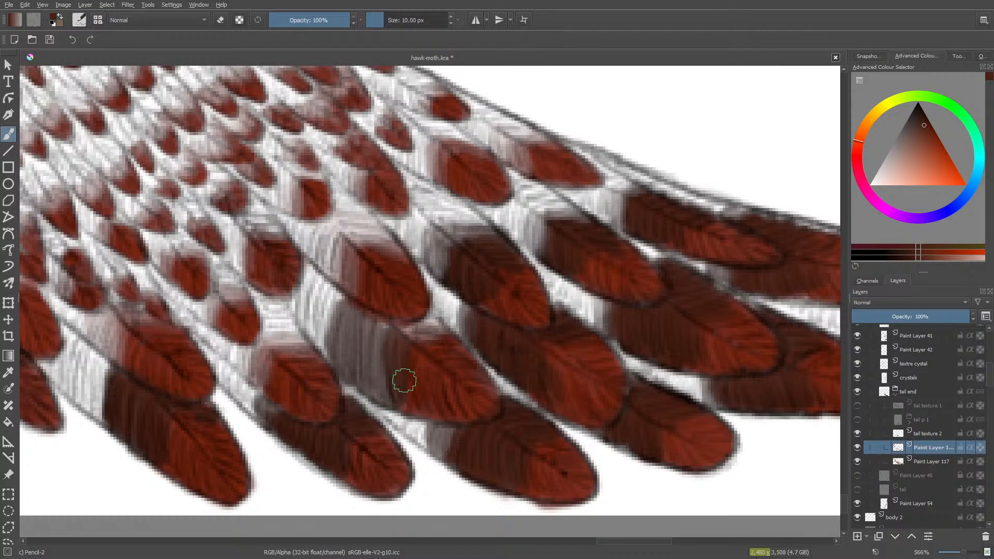
{"action": "mouse_move", "coordinate": [383, 334]}
{"action": "left_mouse_down"}
{"action": "mouse_move", "coordinate": [382, 366]}
{"action": "mouse_move", "coordinate": [335, 316]}
{"action": "mouse_move", "coordinate": [326, 324]}
{"action": "mouse_move", "coordinate": [340, 313]}
{"action": "mouse_move", "coordinate": [353, 353]}
{"action": "mouse_move", "coordinate": [395, 337]}
{"action": "mouse_move", "coordinate": [383, 401]}
{"action": "mouse_move", "coordinate": [338, 351]}
{"action": "mouse_move", "coordinate": [410, 325]}
{"action": "mouse_move", "coordinate": [427, 334]}
{"action": "mouse_move", "coordinate": [425, 320]}
{"action": "mouse_move", "coordinate": [445, 337]}
{"action": "mouse_move", "coordinate": [384, 401]}
{"action": "mouse_move", "coordinate": [333, 311]}
{"action": "mouse_move", "coordinate": [317, 328]}
{"action": "mouse_move", "coordinate": [324, 290]}
{"action": "mouse_move", "coordinate": [315, 354]}
{"action": "left_mouse_up"}
{"action": "key", "text": "e"}
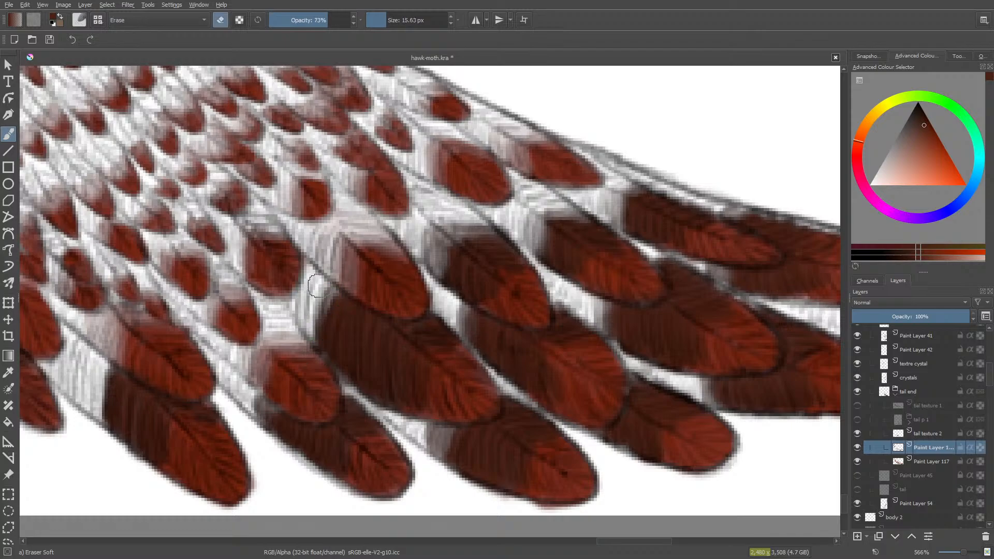
{"action": "mouse_move", "coordinate": [309, 331]}
{"action": "left_mouse_down"}
{"action": "mouse_move", "coordinate": [329, 293]}
{"action": "mouse_move", "coordinate": [316, 354]}
{"action": "mouse_move", "coordinate": [342, 296]}
{"action": "mouse_move", "coordinate": [331, 344]}
{"action": "mouse_move", "coordinate": [336, 317]}
{"action": "mouse_move", "coordinate": [245, 423]}
{"action": "left_mouse_up"}
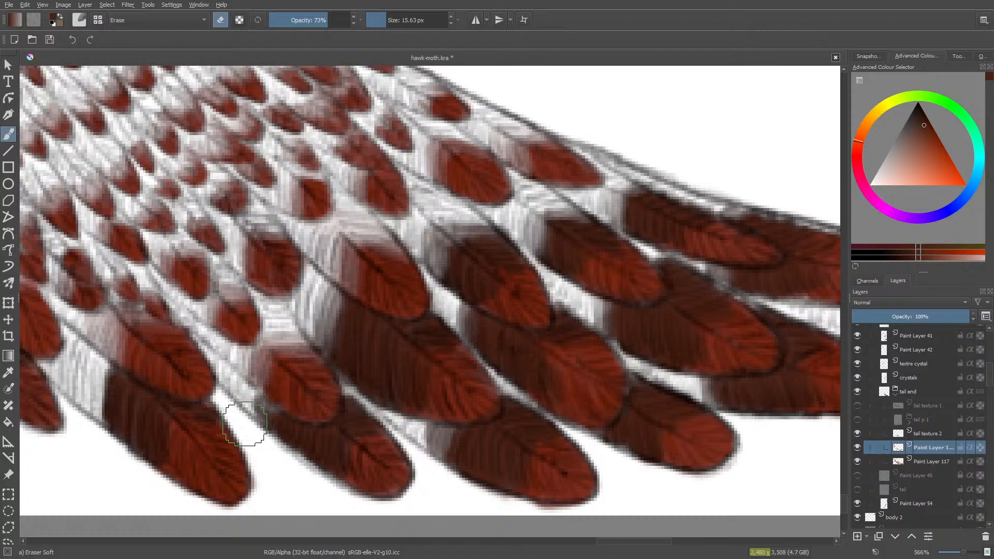
Step: Paint dark brown behind the red tip of the smaller feather farther inward, up to the small red feathers overlapping its base
{"action": "key", "text": "slash"}
{"action": "left_click_drag", "start_coordinate": [612, 542], "coordinate": [594, 544]}
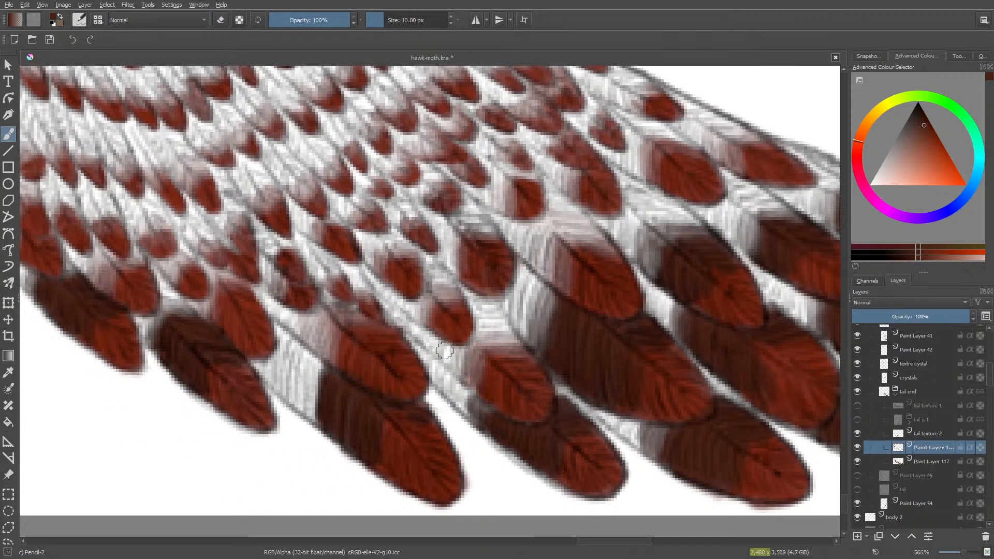
{"action": "mouse_move", "coordinate": [436, 341]}
{"action": "left_mouse_down"}
{"action": "mouse_move", "coordinate": [450, 364]}
{"action": "mouse_move", "coordinate": [460, 357]}
{"action": "mouse_move", "coordinate": [471, 374]}
{"action": "mouse_move", "coordinate": [475, 350]}
{"action": "mouse_move", "coordinate": [474, 369]}
{"action": "mouse_move", "coordinate": [490, 346]}
{"action": "mouse_move", "coordinate": [502, 349]}
{"action": "mouse_move", "coordinate": [491, 345]}
{"action": "mouse_move", "coordinate": [530, 364]}
{"action": "mouse_move", "coordinate": [496, 327]}
{"action": "mouse_move", "coordinate": [481, 344]}
{"action": "mouse_move", "coordinate": [478, 323]}
{"action": "mouse_move", "coordinate": [469, 345]}
{"action": "mouse_move", "coordinate": [496, 325]}
{"action": "mouse_move", "coordinate": [522, 357]}
{"action": "mouse_move", "coordinate": [517, 347]}
{"action": "mouse_move", "coordinate": [459, 355]}
{"action": "mouse_move", "coordinate": [464, 350]}
{"action": "mouse_move", "coordinate": [414, 327]}
{"action": "mouse_move", "coordinate": [461, 368]}
{"action": "mouse_move", "coordinate": [482, 318]}
{"action": "mouse_move", "coordinate": [410, 284]}
{"action": "mouse_move", "coordinate": [474, 310]}
{"action": "left_mouse_up"}
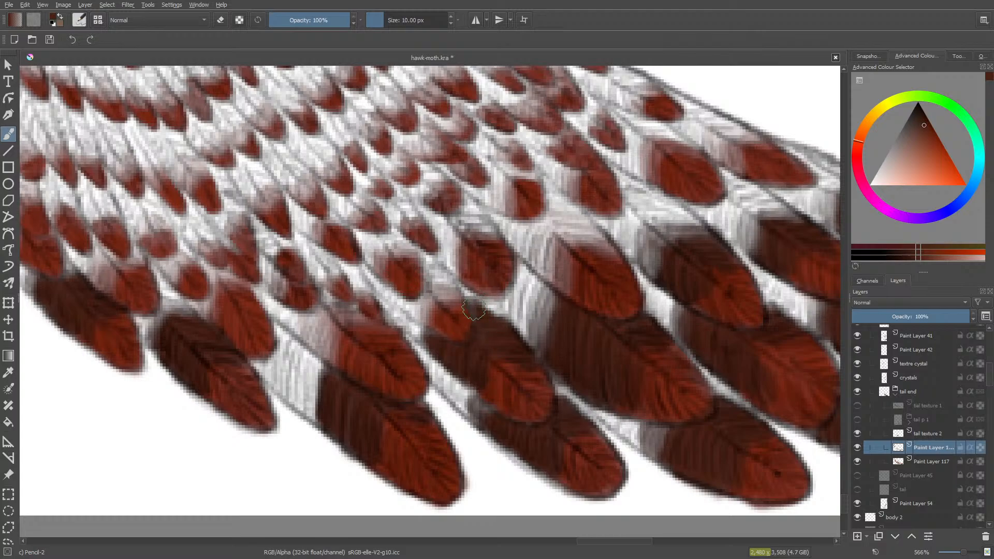
Step: Darken the base of the lower-centre tail feather in brown, then softly erase the spill over the small red tip above it
{"action": "left_click_drag", "start_coordinate": [416, 346], "coordinate": [411, 330]}
{"action": "key", "text": "/"}
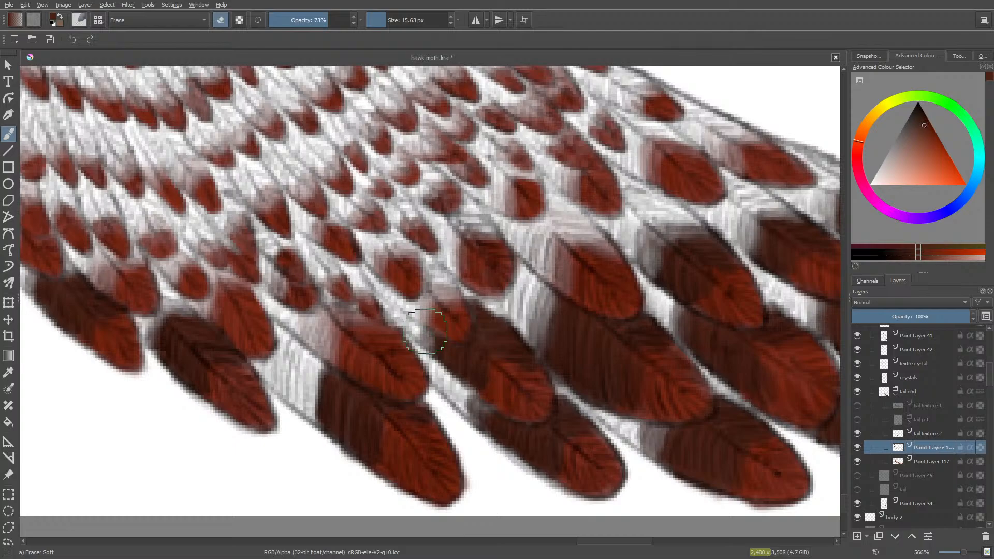
{"action": "mouse_move", "coordinate": [425, 331]}
{"action": "left_mouse_down"}
{"action": "mouse_move", "coordinate": [400, 366]}
{"action": "mouse_move", "coordinate": [422, 361]}
{"action": "mouse_move", "coordinate": [470, 302]}
{"action": "left_mouse_up"}
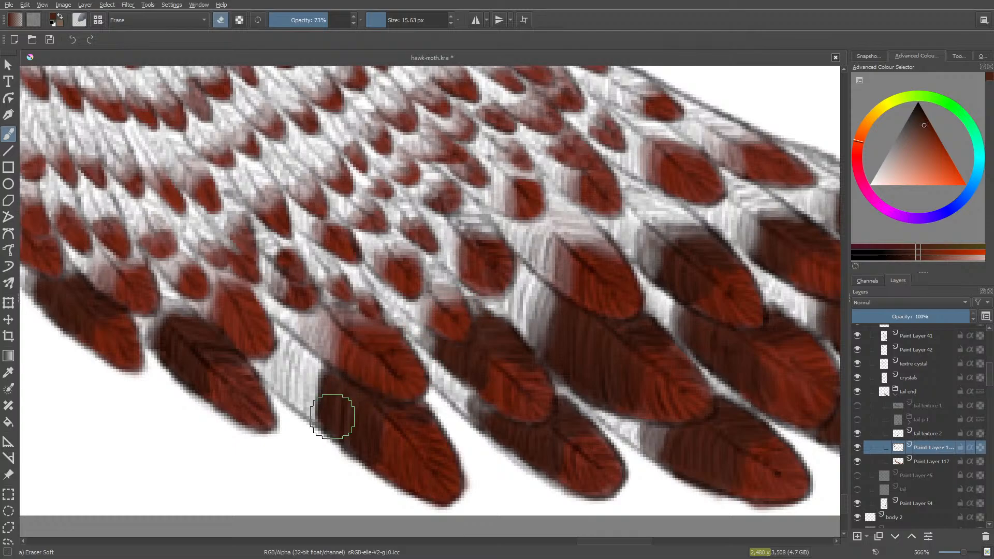
{"action": "key", "text": "/"}
Step: Paint dark brown over the pale base of the next feather toward the body and softly erase the overlap onto the small feathers above
{"action": "left_click_drag", "start_coordinate": [585, 543], "coordinate": [568, 543]}
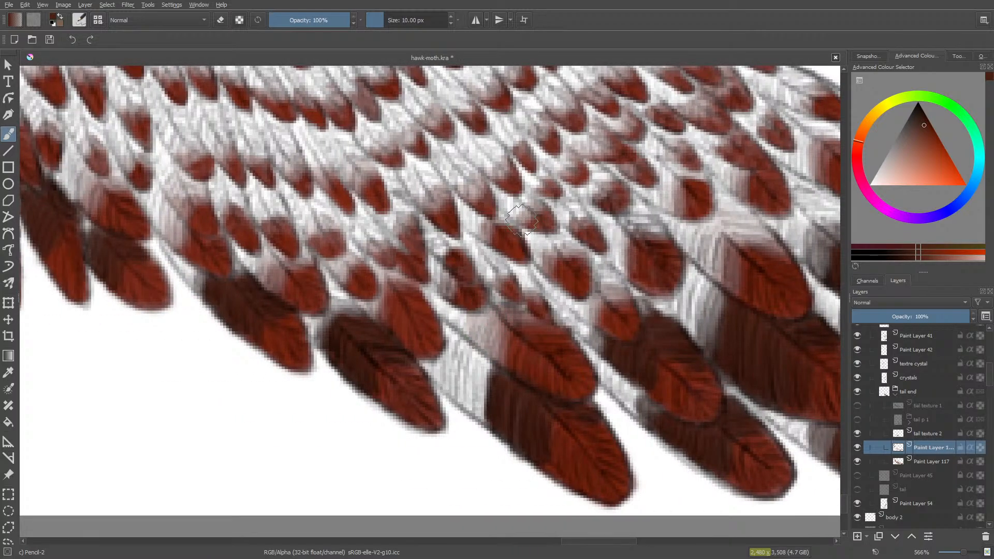
{"action": "mouse_move", "coordinate": [473, 318]}
{"action": "left_mouse_down"}
{"action": "mouse_move", "coordinate": [481, 343]}
{"action": "mouse_move", "coordinate": [489, 324]}
{"action": "mouse_move", "coordinate": [498, 351]}
{"action": "mouse_move", "coordinate": [504, 332]}
{"action": "mouse_move", "coordinate": [508, 352]}
{"action": "mouse_move", "coordinate": [505, 318]}
{"action": "mouse_move", "coordinate": [513, 365]}
{"action": "mouse_move", "coordinate": [534, 288]}
{"action": "mouse_move", "coordinate": [517, 323]}
{"action": "mouse_move", "coordinate": [501, 324]}
{"action": "mouse_move", "coordinate": [550, 331]}
{"action": "mouse_move", "coordinate": [504, 315]}
{"action": "mouse_move", "coordinate": [505, 305]}
{"action": "mouse_move", "coordinate": [541, 330]}
{"action": "mouse_move", "coordinate": [475, 316]}
{"action": "mouse_move", "coordinate": [492, 345]}
{"action": "mouse_move", "coordinate": [502, 332]}
{"action": "mouse_move", "coordinate": [466, 321]}
{"action": "mouse_move", "coordinate": [491, 299]}
{"action": "mouse_move", "coordinate": [480, 293]}
{"action": "mouse_move", "coordinate": [465, 309]}
{"action": "mouse_move", "coordinate": [497, 298]}
{"action": "mouse_move", "coordinate": [457, 317]}
{"action": "left_mouse_up"}
{"action": "mouse_move", "coordinate": [529, 324]}
{"action": "left_mouse_down"}
{"action": "mouse_move", "coordinate": [536, 335]}
{"action": "mouse_move", "coordinate": [504, 334]}
{"action": "left_mouse_up"}
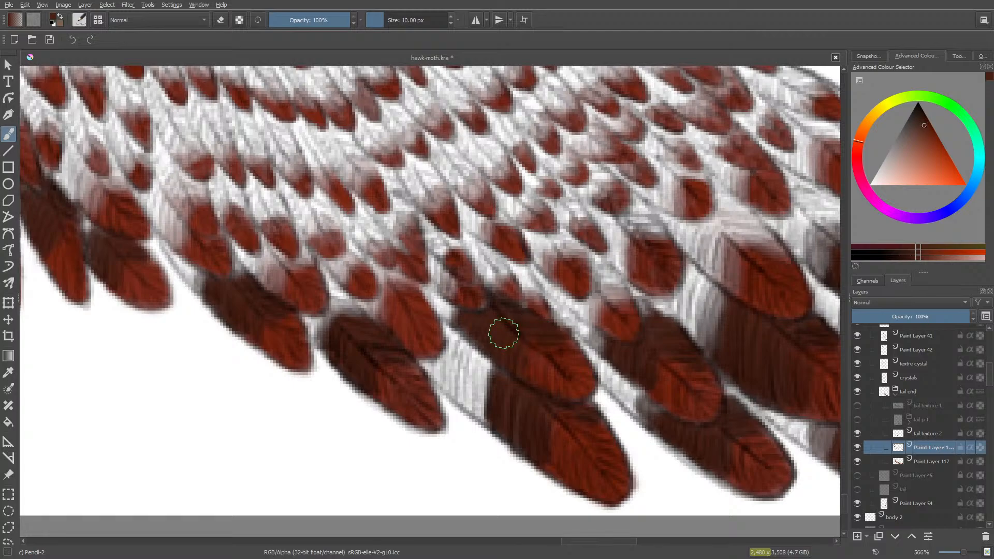
{"action": "key", "text": "e"}
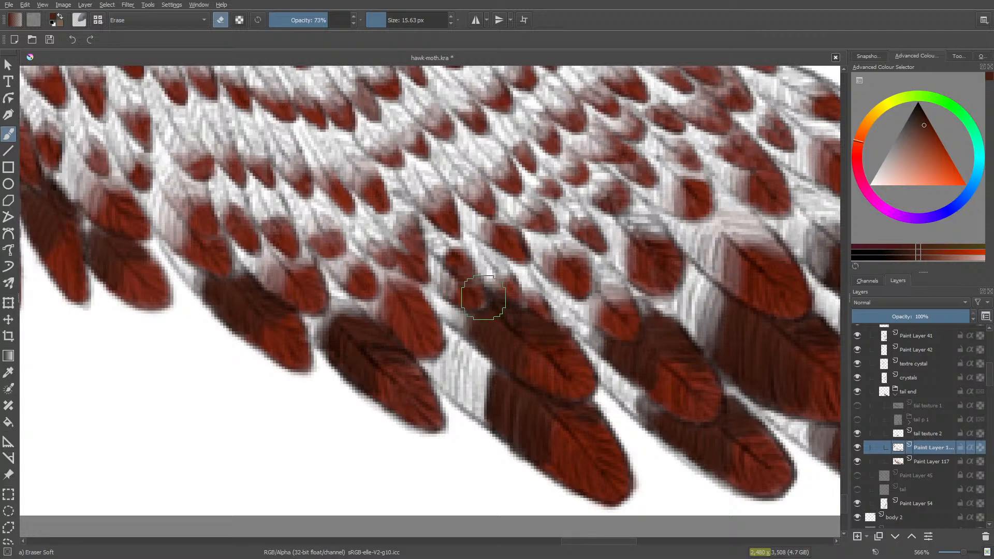
{"action": "key", "text": "e"}
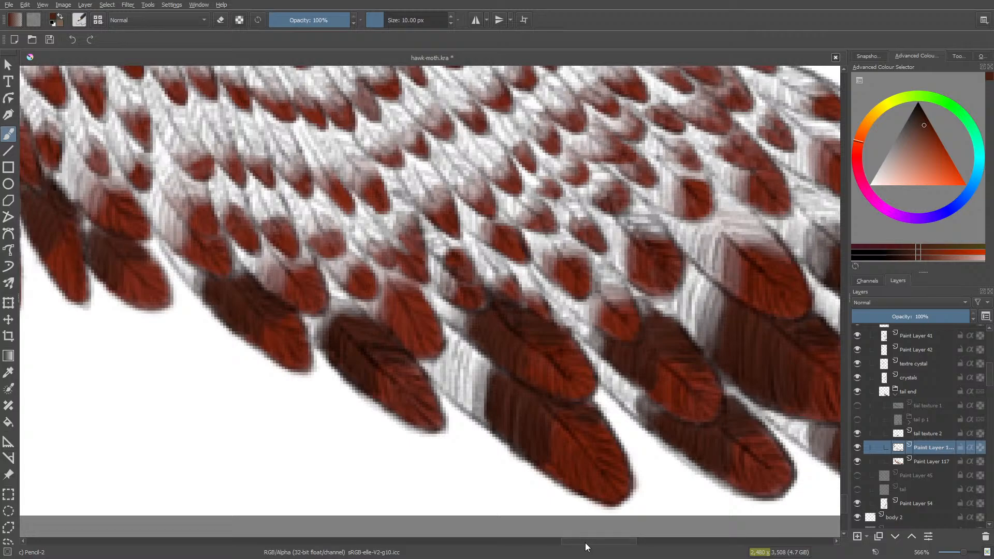
Step: Shade the upper half of the short red feather further along the edge dark brown and erase the overlap on the adjoining small red tip
{"action": "mouse_move", "coordinate": [588, 543]}
{"action": "left_mouse_down"}
{"action": "mouse_move", "coordinate": [546, 542]}
{"action": "mouse_move", "coordinate": [572, 547]}
{"action": "left_mouse_up"}
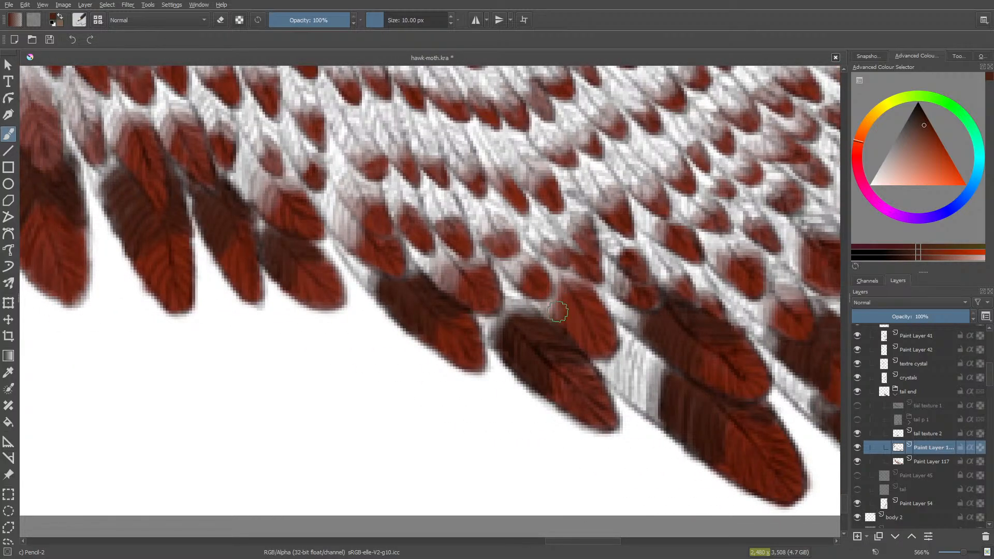
{"action": "mouse_move", "coordinate": [558, 311]}
{"action": "left_mouse_down"}
{"action": "mouse_move", "coordinate": [558, 284]}
{"action": "mouse_move", "coordinate": [547, 306]}
{"action": "mouse_move", "coordinate": [544, 293]}
{"action": "mouse_move", "coordinate": [541, 273]}
{"action": "mouse_move", "coordinate": [554, 278]}
{"action": "mouse_move", "coordinate": [553, 269]}
{"action": "mouse_move", "coordinate": [579, 284]}
{"action": "mouse_move", "coordinate": [539, 267]}
{"action": "mouse_move", "coordinate": [552, 312]}
{"action": "mouse_move", "coordinate": [556, 291]}
{"action": "mouse_move", "coordinate": [546, 313]}
{"action": "mouse_move", "coordinate": [527, 282]}
{"action": "mouse_move", "coordinate": [541, 297]}
{"action": "left_mouse_up"}
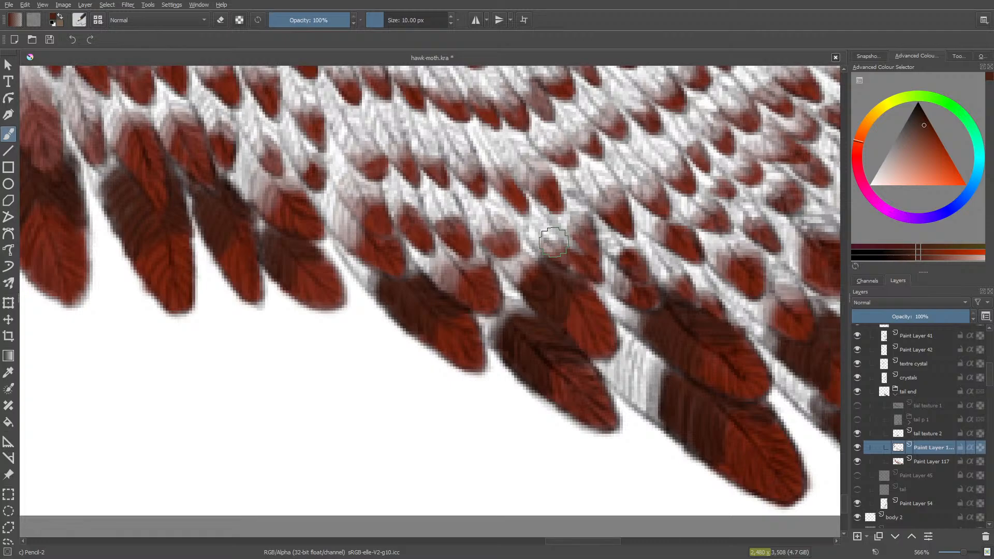
{"action": "key", "text": "e"}
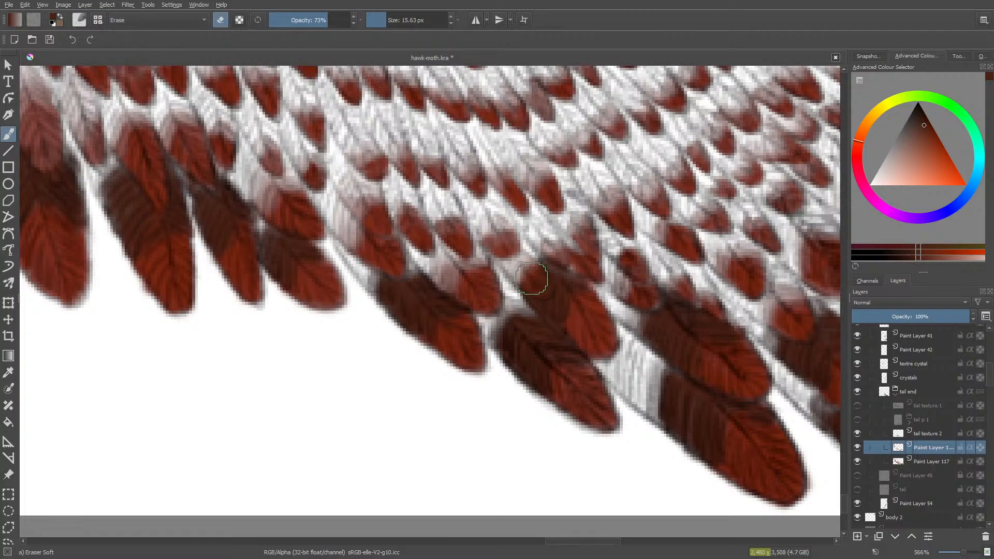
{"action": "mouse_move", "coordinate": [532, 279]}
{"action": "left_mouse_down"}
{"action": "mouse_move", "coordinate": [539, 289]}
{"action": "mouse_move", "coordinate": [533, 272]}
{"action": "left_mouse_up"}
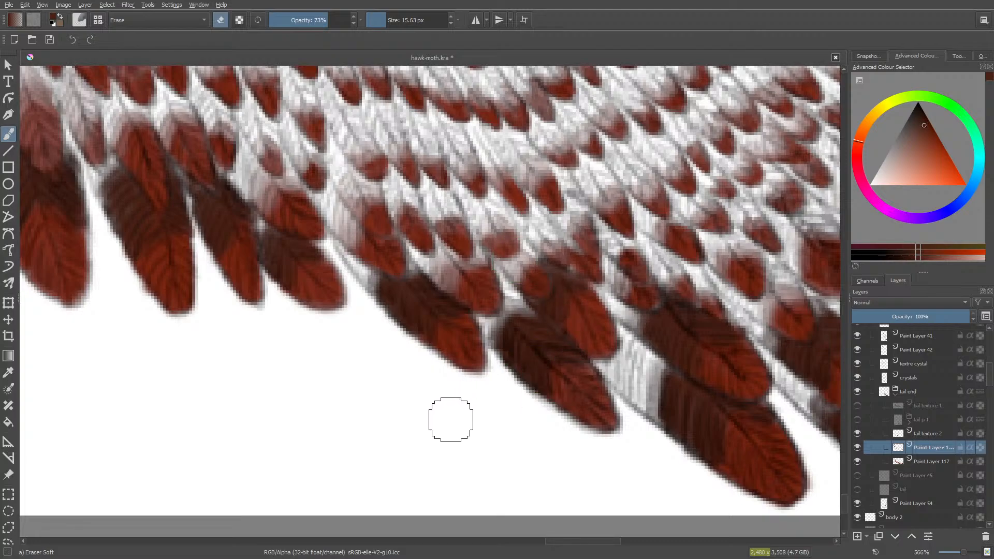
Step: Move Paint Layer 117 above Paint Layer 118 and paint dark brown around the base of the feather beneath the small red tips
{"action": "left_click", "coordinate": [924, 461]}
{"action": "left_click", "coordinate": [911, 538]}
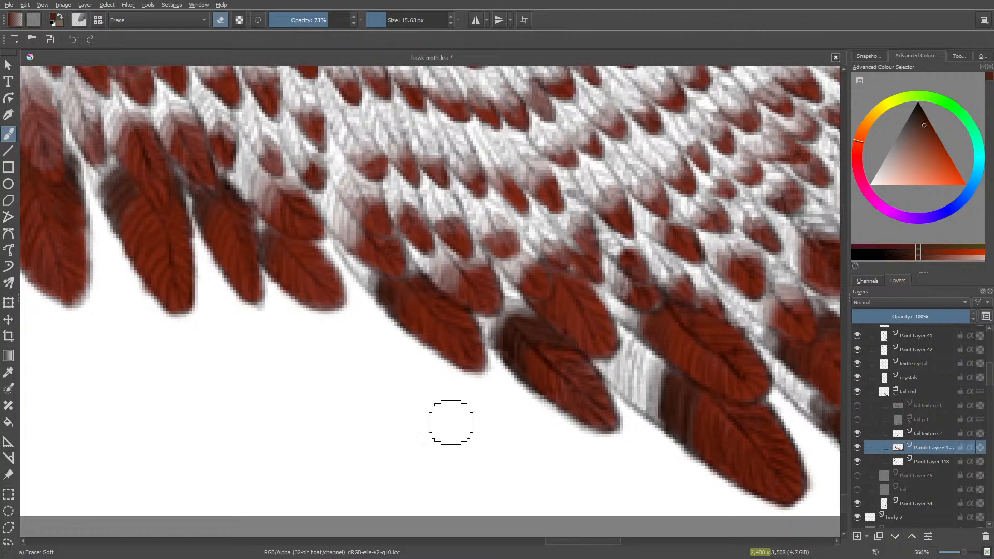
{"action": "key", "text": "slash"}
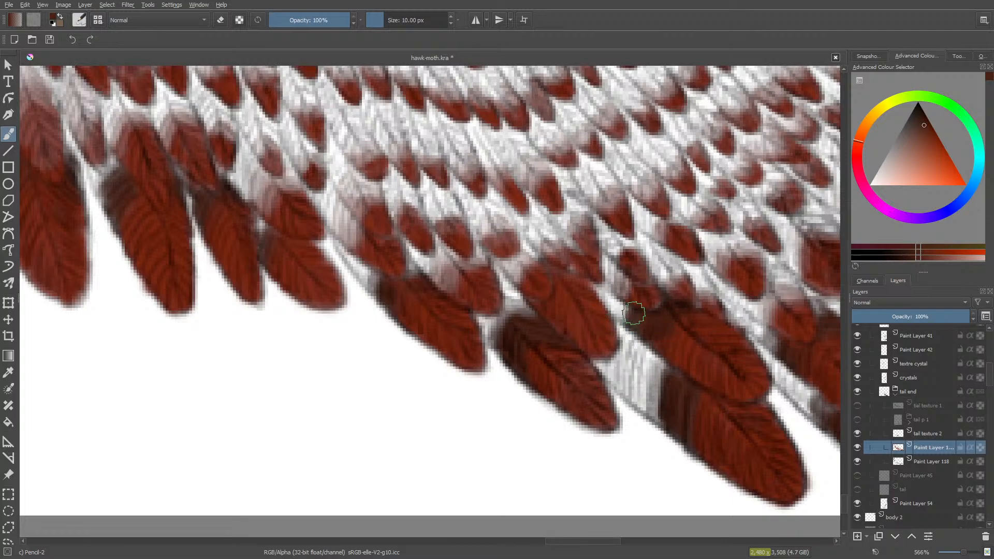
{"action": "left_click_drag", "start_coordinate": [654, 304], "coordinate": [623, 283]}
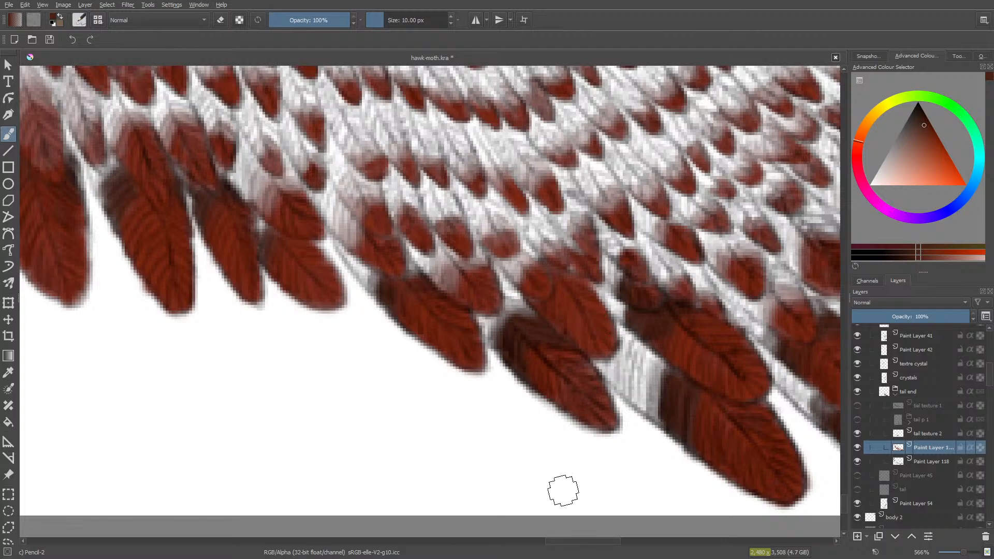
Step: Try covering the pale base of the large feather near the outer wing edge with dark brown Pencil-2 strokes on Paint Layer 117
{"action": "left_click_drag", "start_coordinate": [565, 542], "coordinate": [626, 541]}
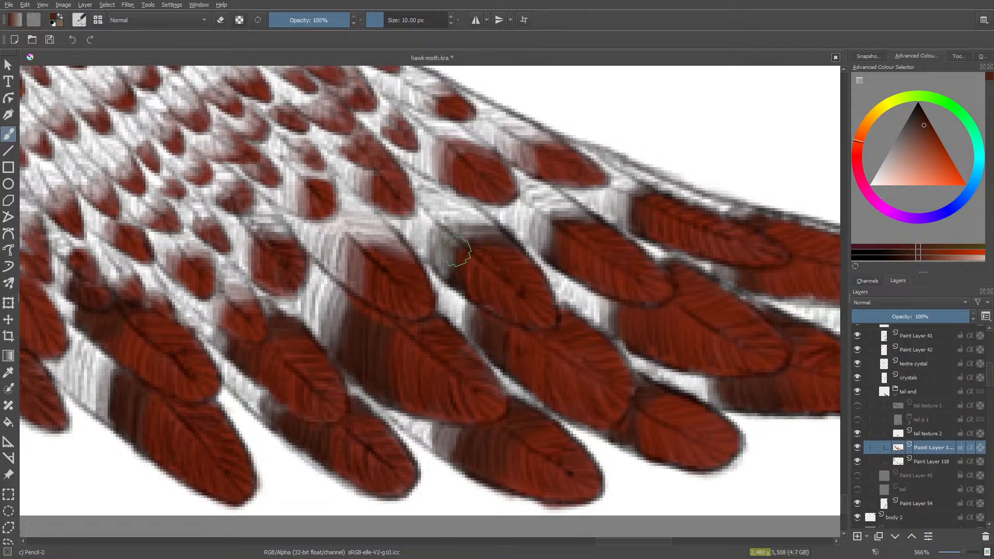
{"action": "mouse_move", "coordinate": [457, 251]}
{"action": "left_mouse_down"}
{"action": "mouse_move", "coordinate": [449, 272]}
{"action": "mouse_move", "coordinate": [448, 232]}
{"action": "mouse_move", "coordinate": [441, 260]}
{"action": "mouse_move", "coordinate": [438, 246]}
{"action": "mouse_move", "coordinate": [446, 222]}
{"action": "mouse_move", "coordinate": [504, 246]}
{"action": "mouse_move", "coordinate": [433, 205]}
{"action": "left_mouse_up"}
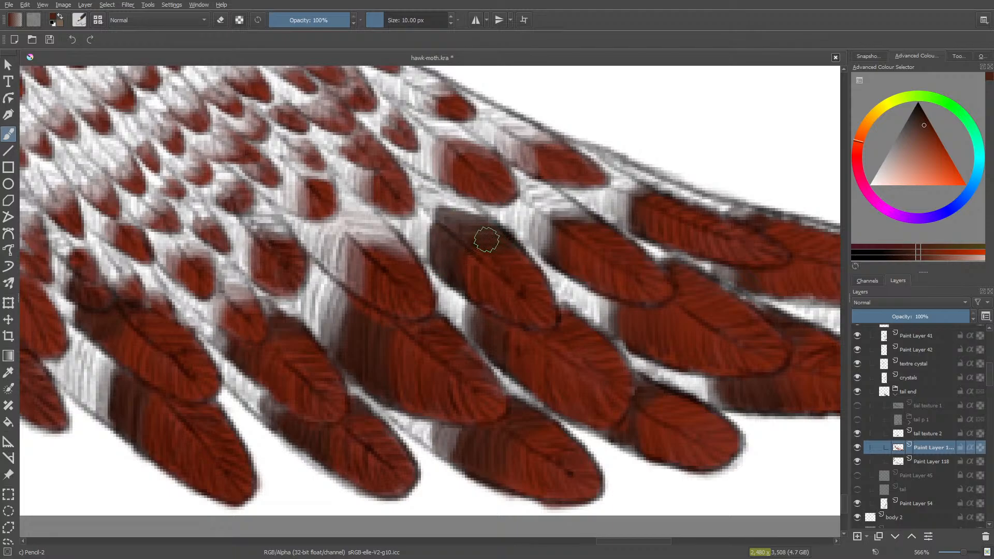
{"action": "mouse_move", "coordinate": [501, 243]}
{"action": "left_mouse_down"}
{"action": "mouse_move", "coordinate": [522, 261]}
{"action": "mouse_move", "coordinate": [499, 292]}
{"action": "mouse_move", "coordinate": [478, 294]}
{"action": "mouse_move", "coordinate": [504, 308]}
{"action": "mouse_move", "coordinate": [471, 284]}
{"action": "mouse_move", "coordinate": [492, 304]}
{"action": "left_mouse_up"}
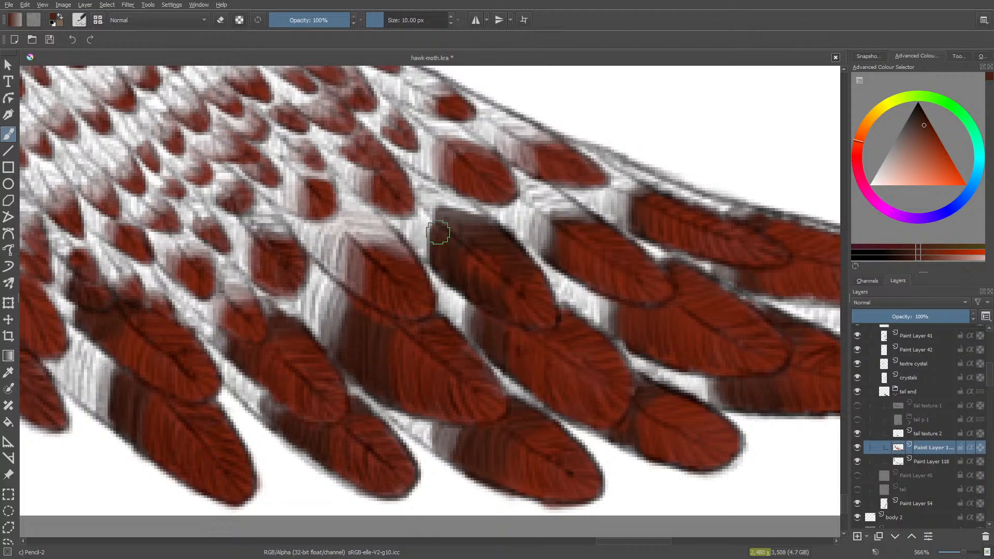
{"action": "mouse_move", "coordinate": [453, 244]}
{"action": "left_mouse_down"}
{"action": "mouse_move", "coordinate": [486, 240]}
{"action": "mouse_move", "coordinate": [439, 224]}
{"action": "mouse_move", "coordinate": [479, 220]}
{"action": "mouse_move", "coordinate": [434, 217]}
{"action": "mouse_move", "coordinate": [428, 249]}
{"action": "mouse_move", "coordinate": [417, 219]}
{"action": "mouse_move", "coordinate": [427, 236]}
{"action": "mouse_move", "coordinate": [420, 226]}
{"action": "mouse_move", "coordinate": [434, 208]}
{"action": "mouse_move", "coordinate": [463, 207]}
{"action": "mouse_move", "coordinate": [485, 222]}
{"action": "mouse_move", "coordinate": [440, 203]}
{"action": "mouse_move", "coordinate": [419, 217]}
{"action": "mouse_move", "coordinate": [407, 202]}
{"action": "mouse_move", "coordinate": [430, 209]}
{"action": "mouse_move", "coordinate": [412, 212]}
{"action": "mouse_move", "coordinate": [420, 200]}
{"action": "mouse_move", "coordinate": [402, 213]}
{"action": "left_mouse_up"}
{"action": "key", "text": "slash"}
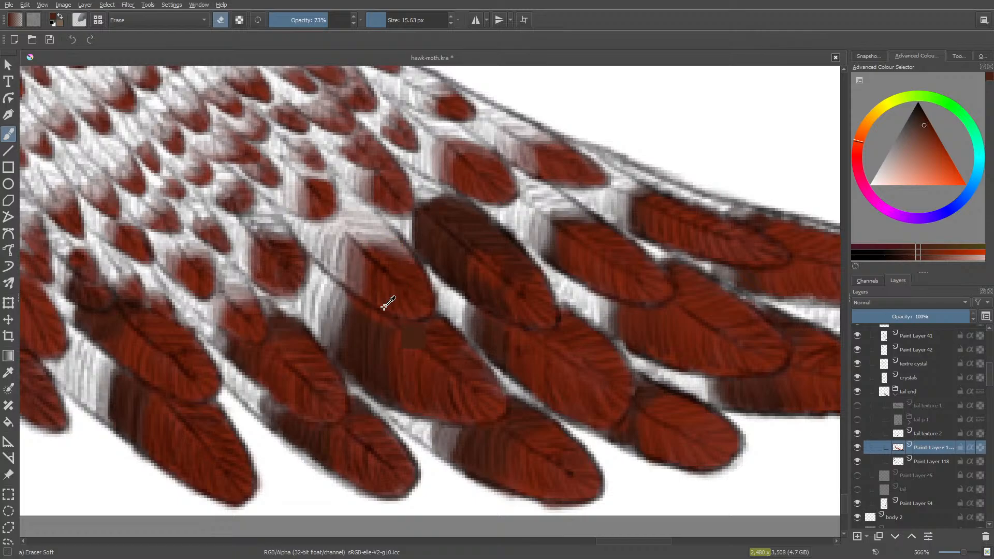
{"action": "mouse_move", "coordinate": [414, 207]}
{"action": "left_mouse_down"}
{"action": "mouse_move", "coordinate": [435, 244]}
{"action": "mouse_move", "coordinate": [456, 212]}
{"action": "mouse_move", "coordinate": [448, 261]}
{"action": "mouse_move", "coordinate": [494, 225]}
{"action": "left_mouse_up"}
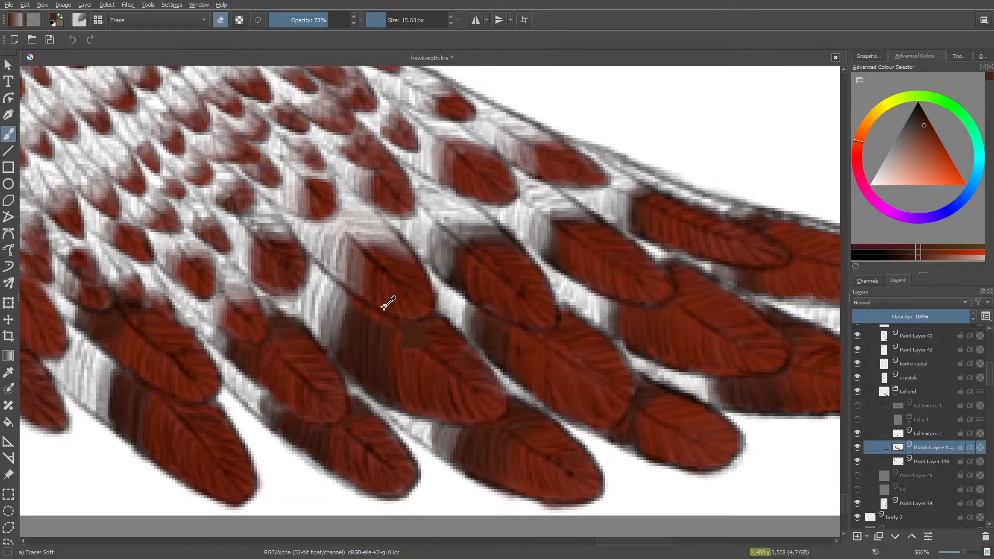
Step: Shift Paint Layer 117 down and back up in the stack, and make Paint Layer 118 the active layer
{"action": "key", "text": "ctrl+Page_Down"}
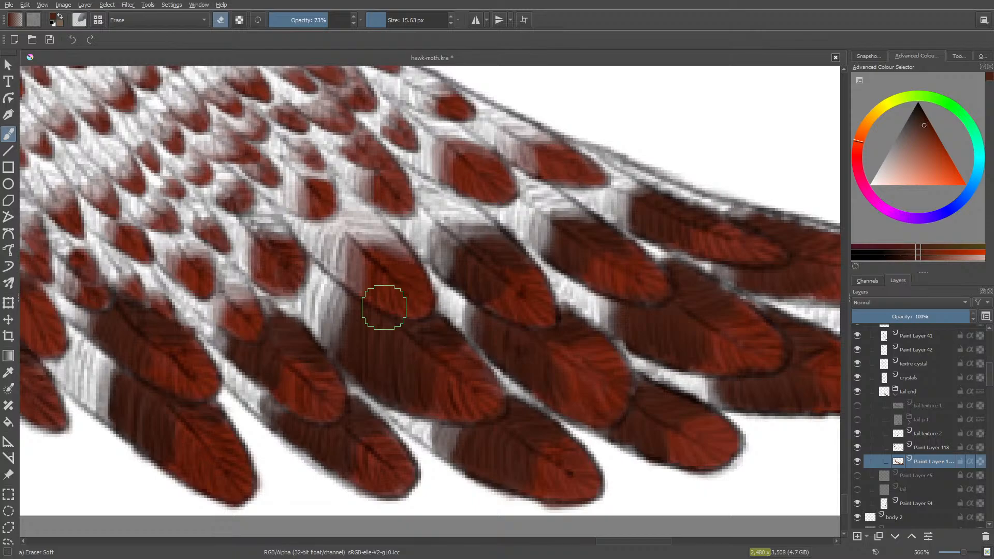
{"action": "key", "text": "/"}
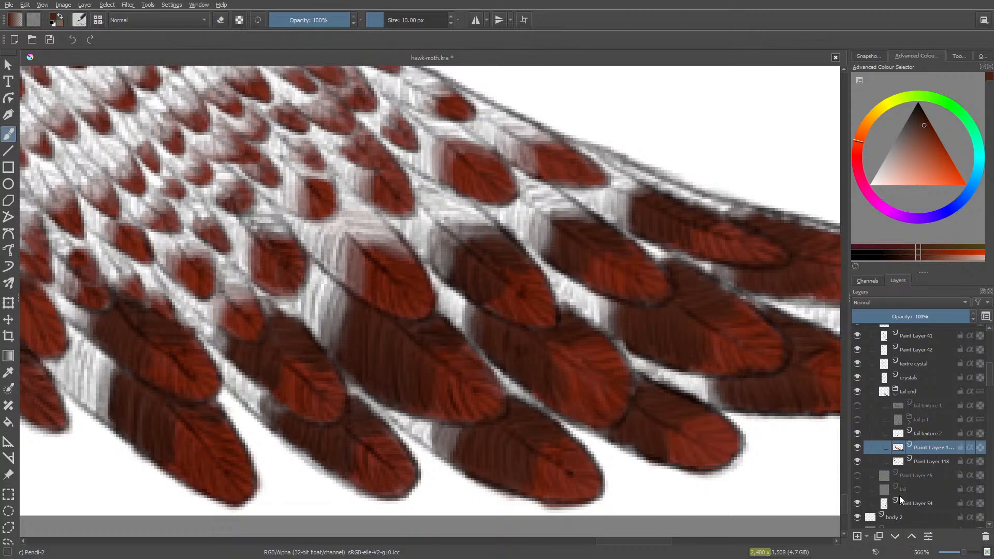
{"action": "key", "text": "ctrl+Page_Up"}
{"action": "key", "text": "ctrl+Page_Down"}
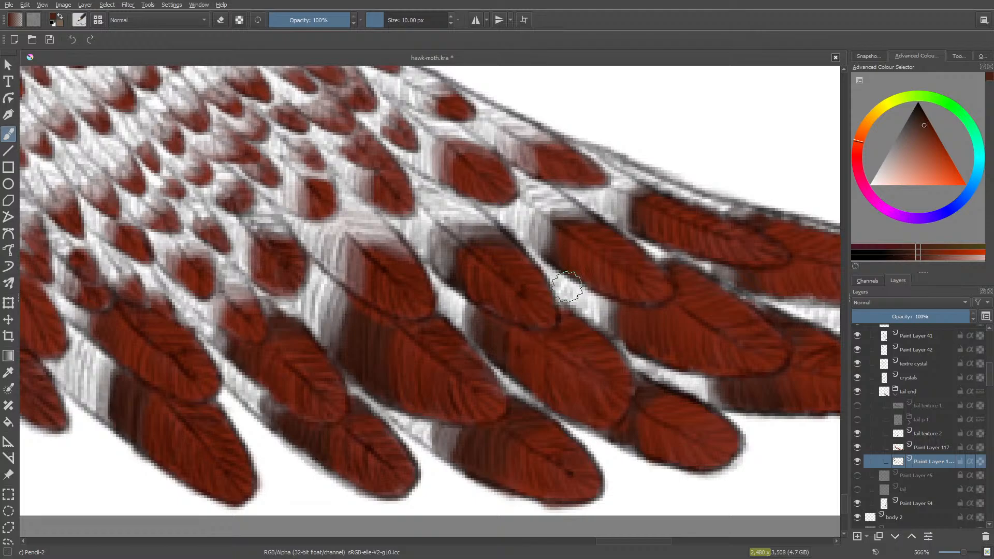
Step: Compare the feathers with Paint Layer 118 and Paint Layer 117 hidden and shown to examine what each layer contributes
{"action": "left_click", "coordinate": [859, 462]}
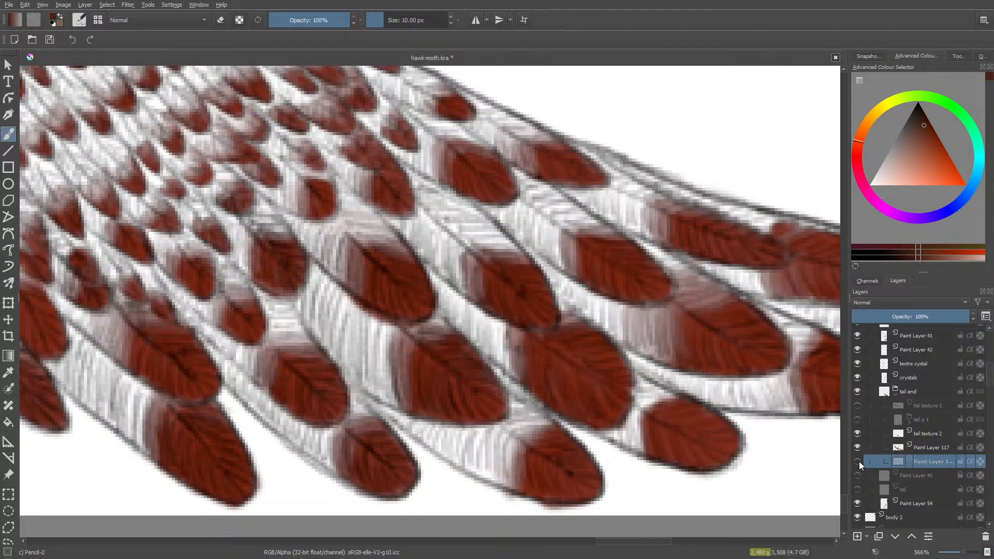
{"action": "left_click", "coordinate": [858, 462]}
{"action": "left_click", "coordinate": [856, 464]}
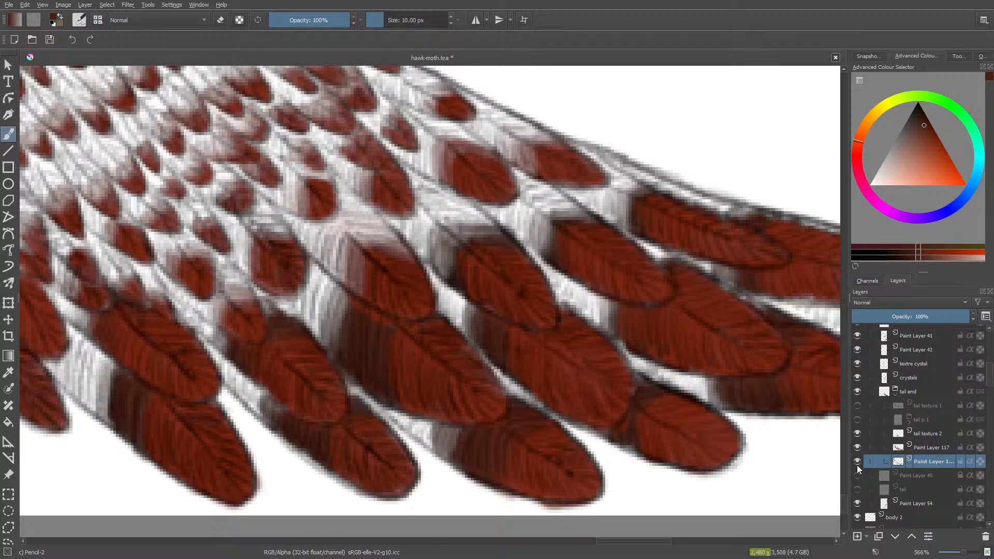
{"action": "left_click", "coordinate": [857, 465]}
{"action": "left_click", "coordinate": [857, 463]}
{"action": "left_click", "coordinate": [856, 463]}
{"action": "left_click", "coordinate": [857, 466]}
{"action": "left_click", "coordinate": [857, 467]}
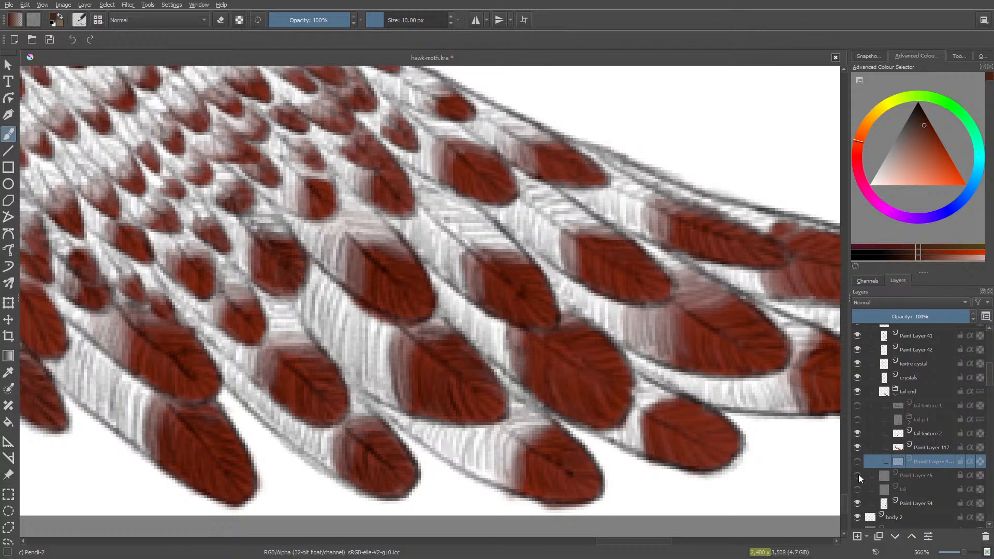
{"action": "left_click", "coordinate": [859, 461]}
{"action": "left_click", "coordinate": [860, 467]}
{"action": "left_click", "coordinate": [858, 462]}
{"action": "left_click", "coordinate": [858, 464]}
{"action": "left_click", "coordinate": [857, 464]}
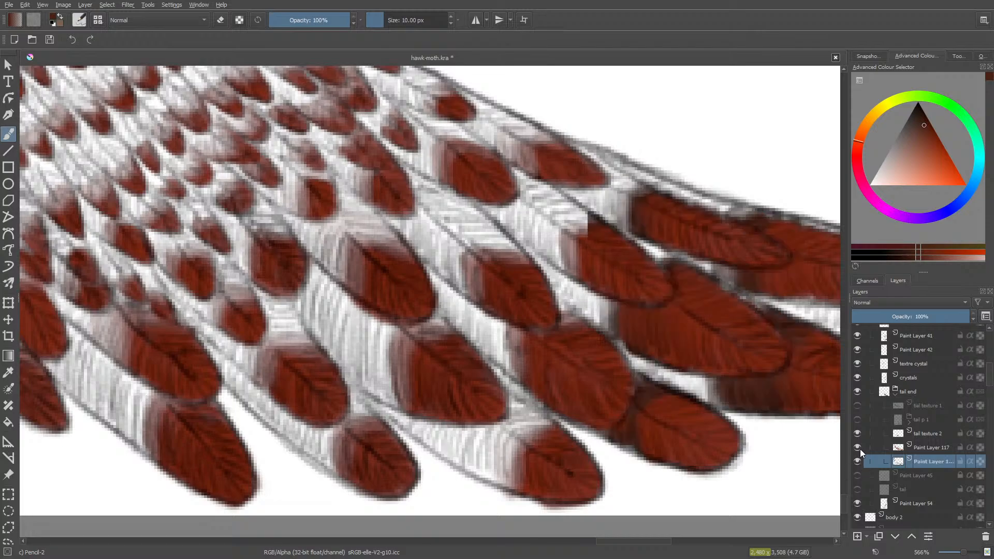
{"action": "left_click", "coordinate": [860, 448]}
{"action": "left_click", "coordinate": [861, 450]}
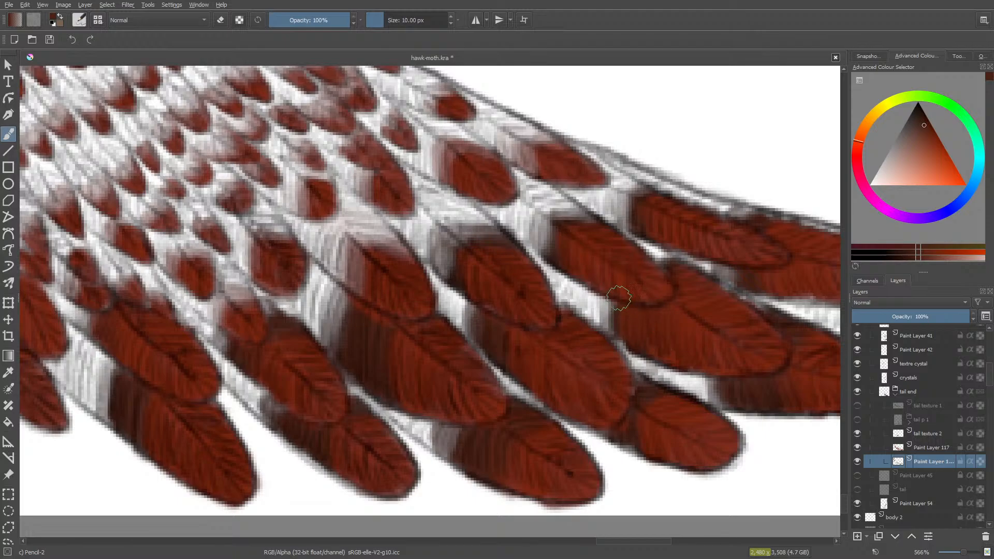
Step: Extend the dark brown shading over the pale bases of the lower tail feathers on Paint Layer 118
{"action": "mouse_move", "coordinate": [620, 309]}
{"action": "left_mouse_down"}
{"action": "mouse_move", "coordinate": [602, 316]}
{"action": "mouse_move", "coordinate": [603, 303]}
{"action": "mouse_move", "coordinate": [583, 288]}
{"action": "mouse_move", "coordinate": [590, 312]}
{"action": "mouse_move", "coordinate": [603, 292]}
{"action": "mouse_move", "coordinate": [620, 325]}
{"action": "mouse_move", "coordinate": [620, 307]}
{"action": "mouse_move", "coordinate": [610, 300]}
{"action": "mouse_move", "coordinate": [623, 330]}
{"action": "mouse_move", "coordinate": [597, 297]}
{"action": "mouse_move", "coordinate": [598, 316]}
{"action": "mouse_move", "coordinate": [580, 284]}
{"action": "mouse_move", "coordinate": [584, 311]}
{"action": "mouse_move", "coordinate": [575, 238]}
{"action": "mouse_move", "coordinate": [548, 256]}
{"action": "mouse_move", "coordinate": [571, 299]}
{"action": "mouse_move", "coordinate": [571, 287]}
{"action": "mouse_move", "coordinate": [586, 307]}
{"action": "mouse_move", "coordinate": [612, 316]}
{"action": "left_mouse_up"}
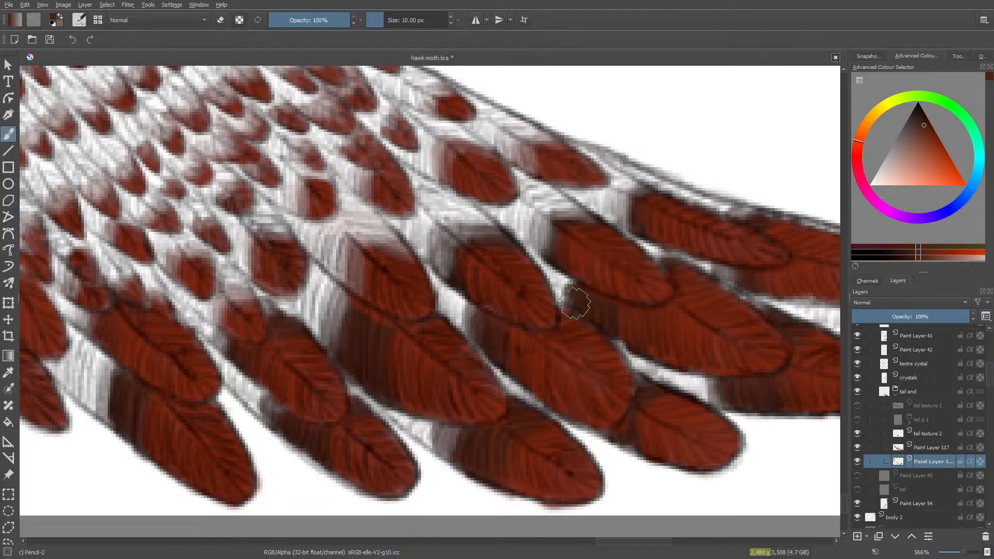
{"action": "mouse_move", "coordinate": [570, 292]}
{"action": "left_mouse_down"}
{"action": "mouse_move", "coordinate": [558, 276]}
{"action": "mouse_move", "coordinate": [565, 292]}
{"action": "mouse_move", "coordinate": [583, 285]}
{"action": "mouse_move", "coordinate": [539, 268]}
{"action": "mouse_move", "coordinate": [561, 282]}
{"action": "left_mouse_up"}
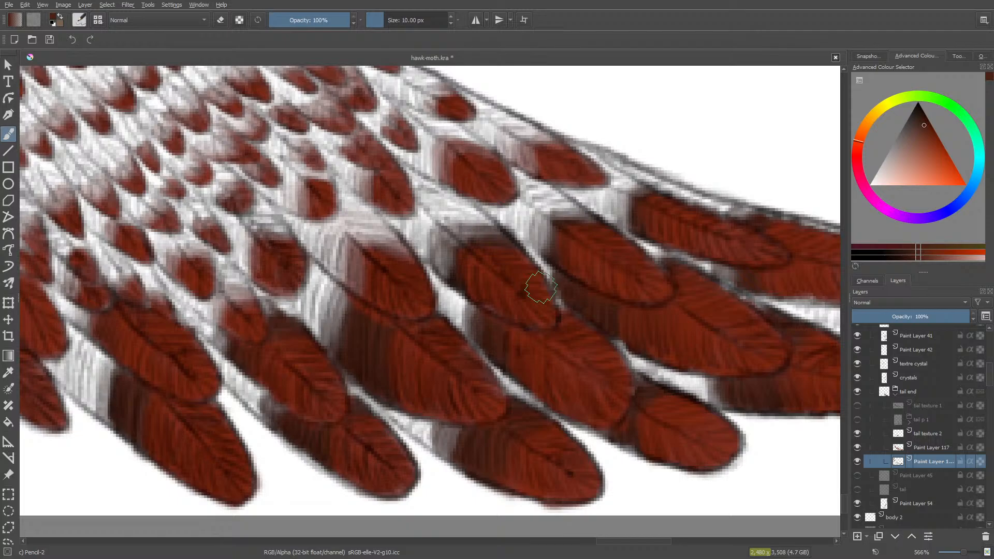
{"action": "left_click_drag", "start_coordinate": [272, 404], "coordinate": [262, 398]}
{"action": "mouse_move", "coordinate": [429, 426]}
{"action": "left_mouse_down"}
{"action": "mouse_move", "coordinate": [457, 434]}
{"action": "mouse_move", "coordinate": [452, 450]}
{"action": "mouse_move", "coordinate": [452, 431]}
{"action": "mouse_move", "coordinate": [443, 440]}
{"action": "mouse_move", "coordinate": [432, 426]}
{"action": "mouse_move", "coordinate": [459, 445]}
{"action": "mouse_move", "coordinate": [470, 439]}
{"action": "mouse_move", "coordinate": [455, 418]}
{"action": "mouse_move", "coordinate": [429, 431]}
{"action": "mouse_move", "coordinate": [431, 440]}
{"action": "mouse_move", "coordinate": [429, 426]}
{"action": "mouse_move", "coordinate": [377, 400]}
{"action": "mouse_move", "coordinate": [452, 451]}
{"action": "mouse_move", "coordinate": [391, 415]}
{"action": "mouse_move", "coordinate": [449, 429]}
{"action": "mouse_move", "coordinate": [401, 416]}
{"action": "mouse_move", "coordinate": [440, 425]}
{"action": "mouse_move", "coordinate": [415, 403]}
{"action": "mouse_move", "coordinate": [510, 381]}
{"action": "left_mouse_up"}
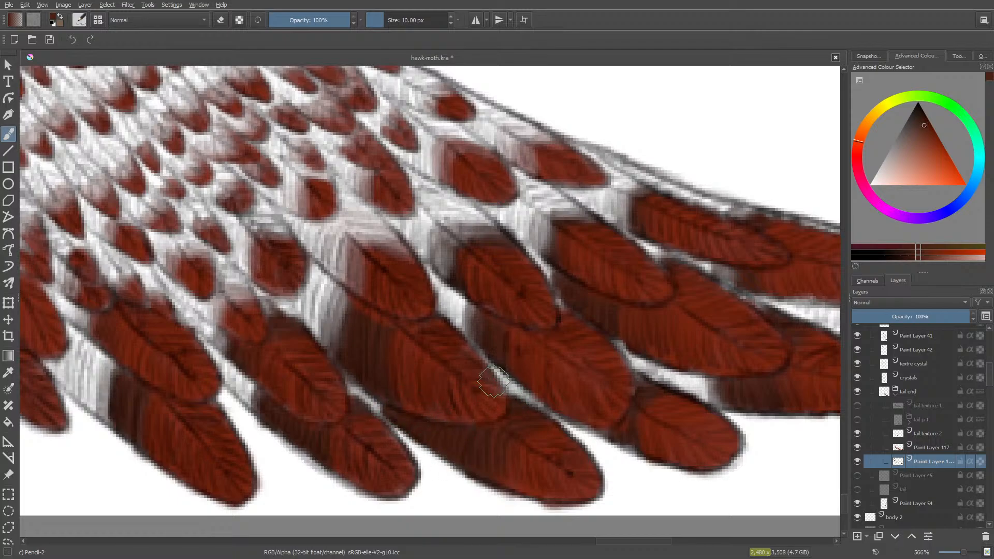
{"action": "left_click_drag", "start_coordinate": [462, 325], "coordinate": [451, 302]}
Step: Move Paint Layer 118 above Paint Layer 117 and softly erase the excess dark brown around the lower feathers' red tips
{"action": "left_click", "coordinate": [911, 537]}
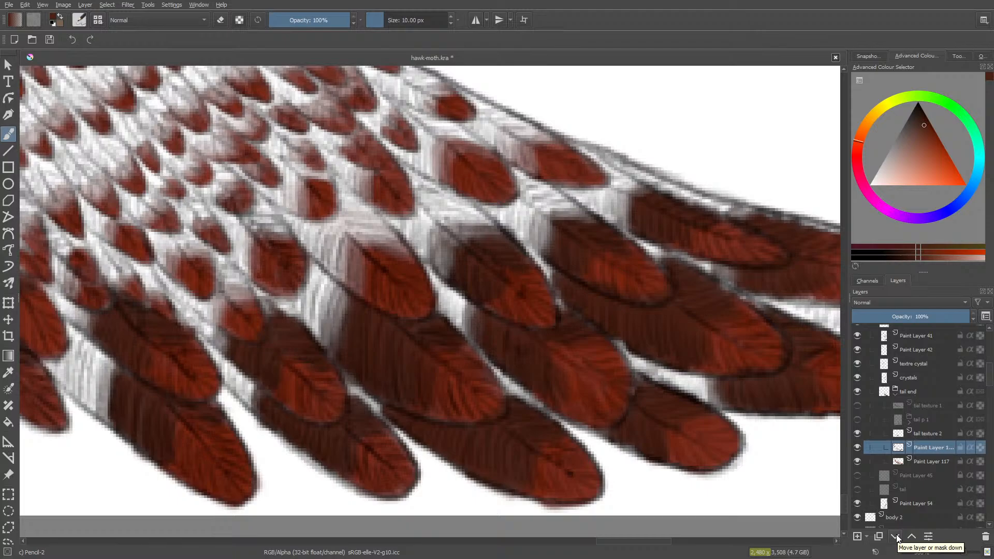
{"action": "key", "text": "slash"}
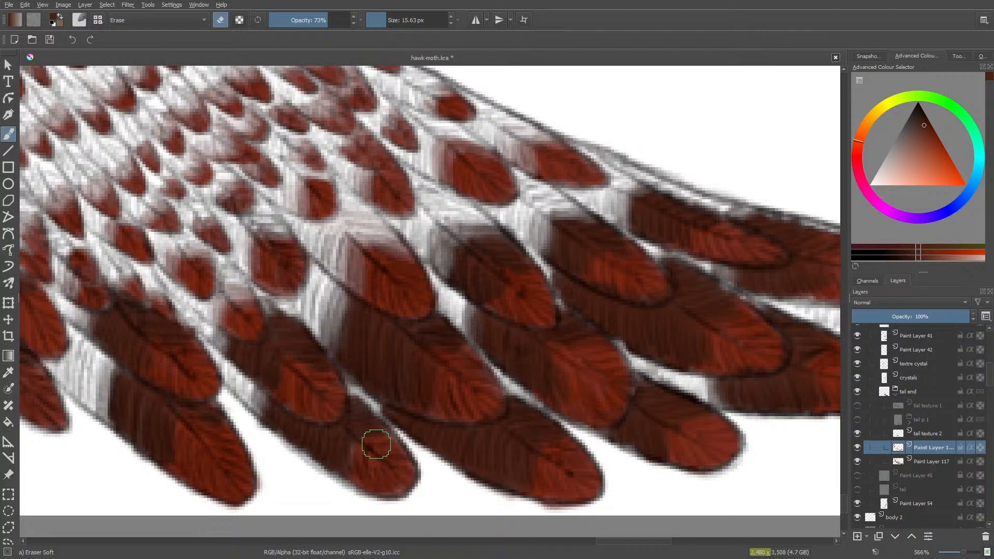
{"action": "mouse_move", "coordinate": [344, 455]}
{"action": "left_mouse_down"}
{"action": "mouse_move", "coordinate": [366, 446]}
{"action": "mouse_move", "coordinate": [351, 451]}
{"action": "mouse_move", "coordinate": [348, 472]}
{"action": "left_mouse_up"}
{"action": "mouse_move", "coordinate": [693, 340]}
{"action": "left_mouse_down"}
{"action": "mouse_move", "coordinate": [710, 317]}
{"action": "mouse_move", "coordinate": [655, 337]}
{"action": "mouse_move", "coordinate": [728, 315]}
{"action": "mouse_move", "coordinate": [618, 410]}
{"action": "left_mouse_up"}
{"action": "key", "text": "slash"}
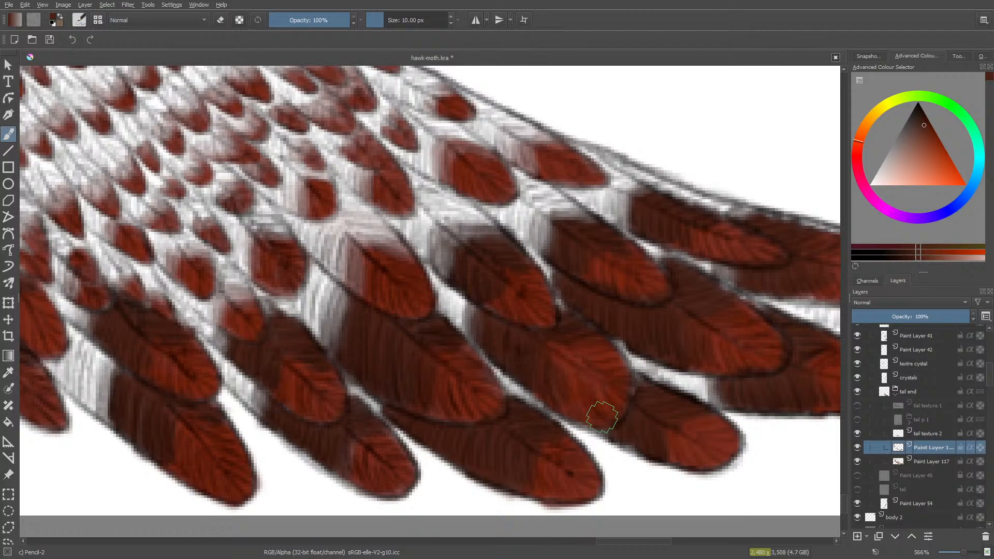
{"action": "left_click", "coordinate": [858, 448]}
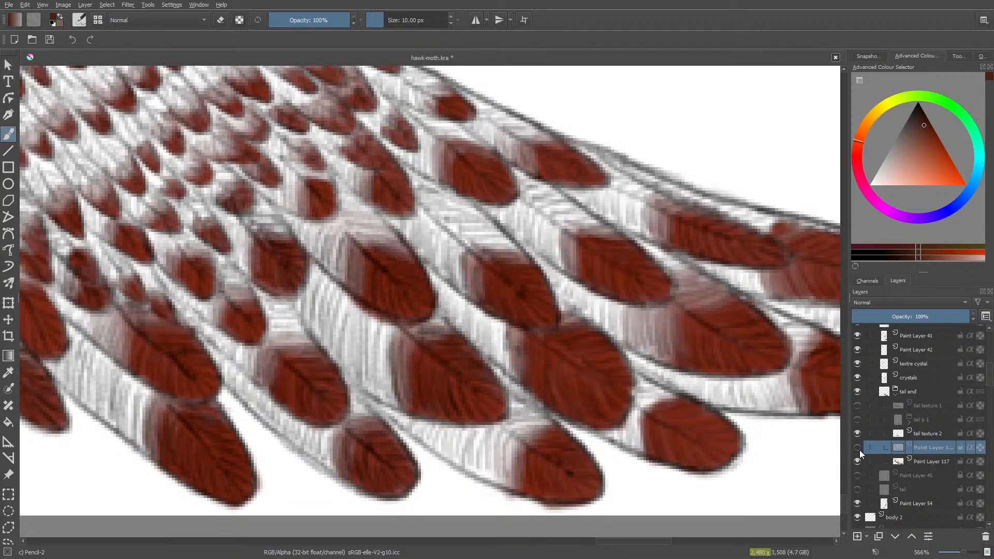
{"action": "left_click", "coordinate": [858, 447]}
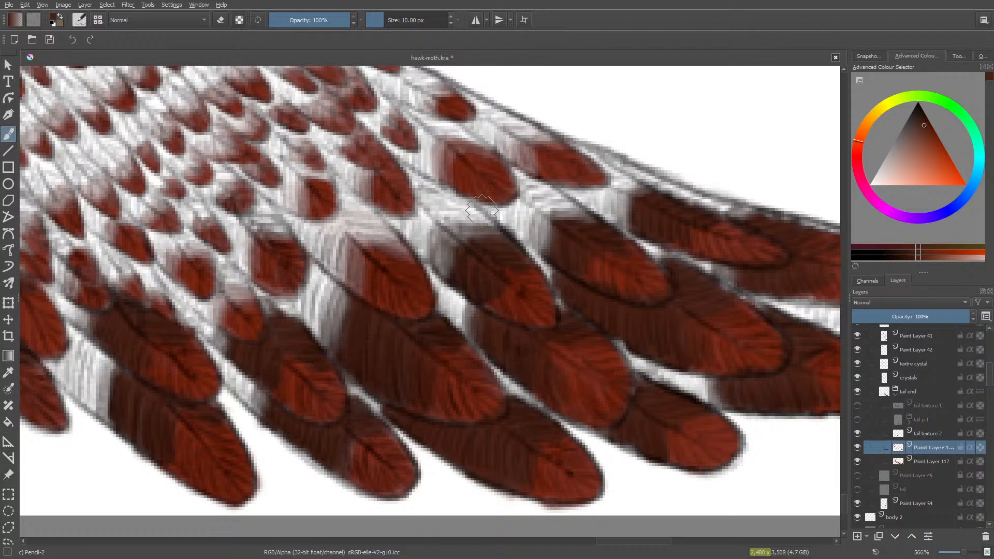
Step: Paint dark brown over the pale bases of the two neighbouring mid-row feathers and softly erase the overlap onto the small tips above
{"action": "left_click_drag", "start_coordinate": [640, 542], "coordinate": [623, 544]}
{"action": "mouse_move", "coordinate": [537, 270]}
{"action": "left_mouse_down"}
{"action": "mouse_move", "coordinate": [521, 249]}
{"action": "mouse_move", "coordinate": [519, 266]}
{"action": "mouse_move", "coordinate": [515, 230]}
{"action": "mouse_move", "coordinate": [509, 254]}
{"action": "mouse_move", "coordinate": [515, 238]}
{"action": "mouse_move", "coordinate": [518, 270]}
{"action": "mouse_move", "coordinate": [522, 251]}
{"action": "mouse_move", "coordinate": [537, 289]}
{"action": "mouse_move", "coordinate": [535, 261]}
{"action": "mouse_move", "coordinate": [509, 255]}
{"action": "mouse_move", "coordinate": [517, 263]}
{"action": "mouse_move", "coordinate": [528, 244]}
{"action": "mouse_move", "coordinate": [550, 244]}
{"action": "mouse_move", "coordinate": [583, 255]}
{"action": "mouse_move", "coordinate": [570, 231]}
{"action": "mouse_move", "coordinate": [544, 244]}
{"action": "mouse_move", "coordinate": [535, 236]}
{"action": "mouse_move", "coordinate": [548, 231]}
{"action": "mouse_move", "coordinate": [541, 219]}
{"action": "mouse_move", "coordinate": [525, 226]}
{"action": "mouse_move", "coordinate": [516, 210]}
{"action": "mouse_move", "coordinate": [566, 236]}
{"action": "mouse_move", "coordinate": [564, 226]}
{"action": "mouse_move", "coordinate": [564, 239]}
{"action": "mouse_move", "coordinate": [533, 235]}
{"action": "mouse_move", "coordinate": [527, 247]}
{"action": "mouse_move", "coordinate": [514, 222]}
{"action": "mouse_move", "coordinate": [526, 236]}
{"action": "mouse_move", "coordinate": [499, 248]}
{"action": "mouse_move", "coordinate": [498, 225]}
{"action": "mouse_move", "coordinate": [490, 246]}
{"action": "mouse_move", "coordinate": [502, 227]}
{"action": "mouse_move", "coordinate": [500, 247]}
{"action": "mouse_move", "coordinate": [506, 229]}
{"action": "mouse_move", "coordinate": [479, 221]}
{"action": "mouse_move", "coordinate": [486, 232]}
{"action": "mouse_move", "coordinate": [499, 214]}
{"action": "mouse_move", "coordinate": [477, 217]}
{"action": "mouse_move", "coordinate": [473, 233]}
{"action": "mouse_move", "coordinate": [479, 220]}
{"action": "mouse_move", "coordinate": [479, 238]}
{"action": "mouse_move", "coordinate": [497, 212]}
{"action": "mouse_move", "coordinate": [537, 204]}
{"action": "mouse_move", "coordinate": [507, 190]}
{"action": "mouse_move", "coordinate": [451, 258]}
{"action": "mouse_move", "coordinate": [480, 223]}
{"action": "mouse_move", "coordinate": [435, 236]}
{"action": "mouse_move", "coordinate": [429, 257]}
{"action": "mouse_move", "coordinate": [417, 238]}
{"action": "mouse_move", "coordinate": [431, 270]}
{"action": "mouse_move", "coordinate": [430, 238]}
{"action": "mouse_move", "coordinate": [415, 247]}
{"action": "mouse_move", "coordinate": [409, 218]}
{"action": "mouse_move", "coordinate": [448, 227]}
{"action": "mouse_move", "coordinate": [434, 205]}
{"action": "mouse_move", "coordinate": [403, 224]}
{"action": "left_mouse_up"}
{"action": "key", "text": "e"}
{"action": "key", "text": "e"}
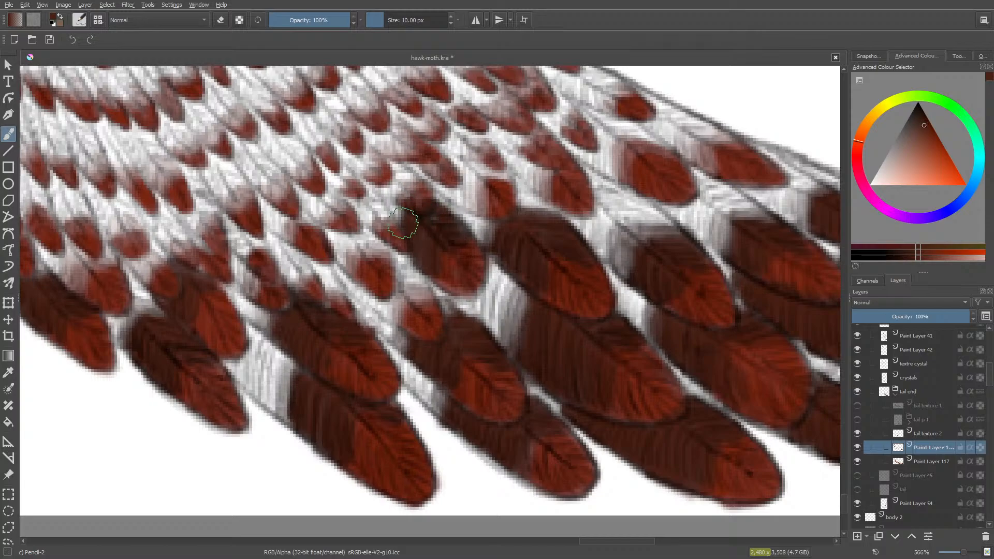
Step: Softly erase the dark brown overlap from the small tips above the mid-row feathers and shade the base of the small feather beside them
{"action": "key", "text": "e"}
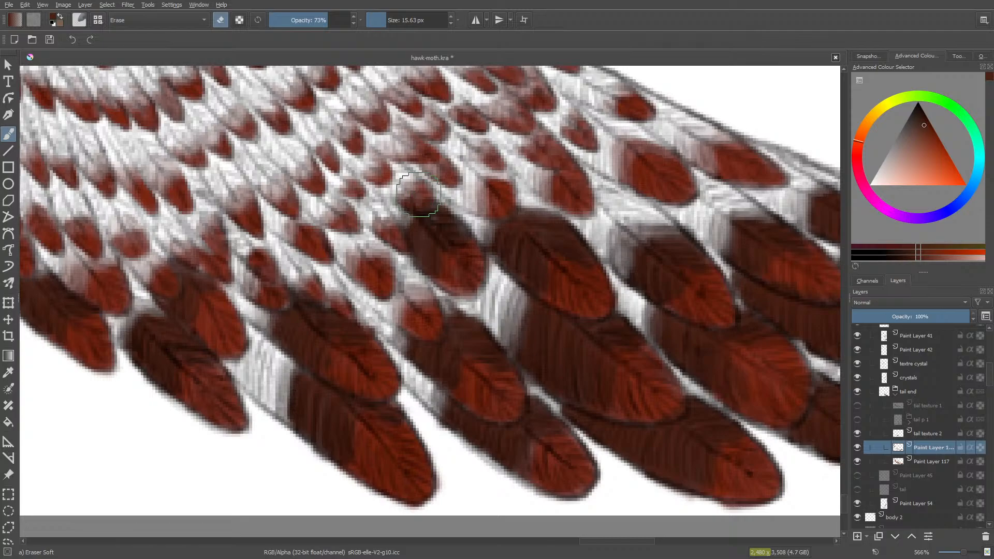
{"action": "mouse_move", "coordinate": [418, 194]}
{"action": "left_mouse_down"}
{"action": "mouse_move", "coordinate": [395, 223]}
{"action": "mouse_move", "coordinate": [406, 239]}
{"action": "mouse_move", "coordinate": [357, 306]}
{"action": "left_mouse_up"}
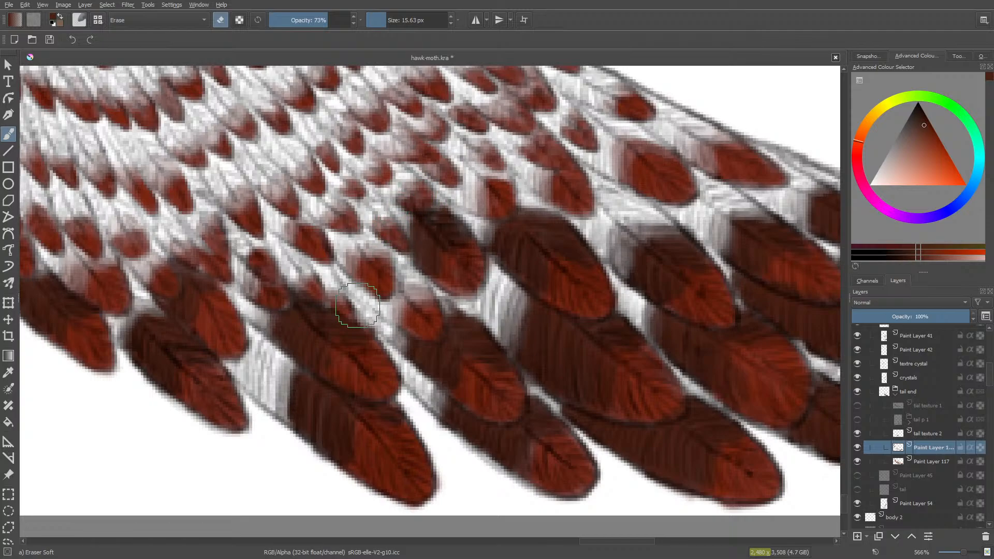
{"action": "mouse_move", "coordinate": [615, 542]}
{"action": "left_mouse_down"}
{"action": "mouse_move", "coordinate": [597, 551]}
{"action": "mouse_move", "coordinate": [614, 547]}
{"action": "left_mouse_up"}
{"action": "key", "text": "slash"}
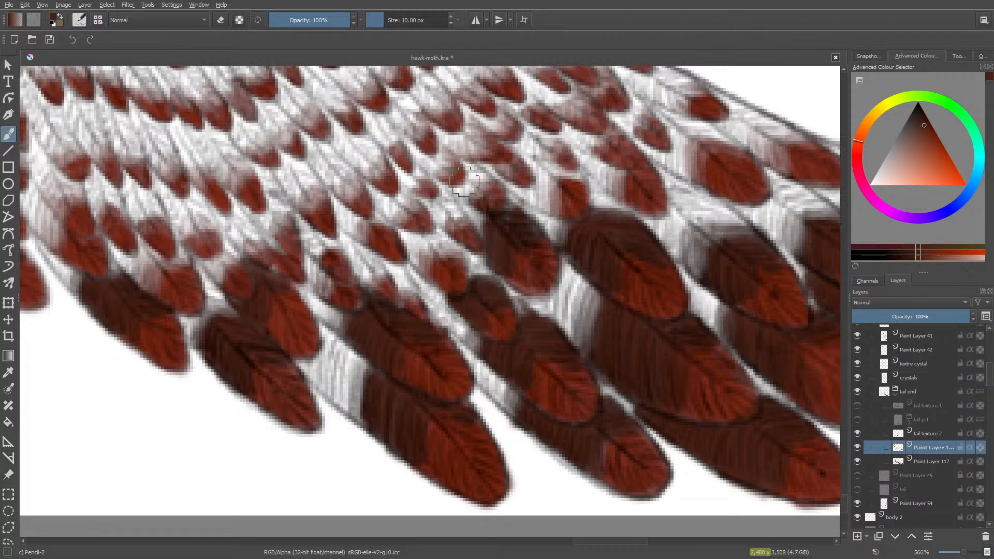
{"action": "key", "text": "slash"}
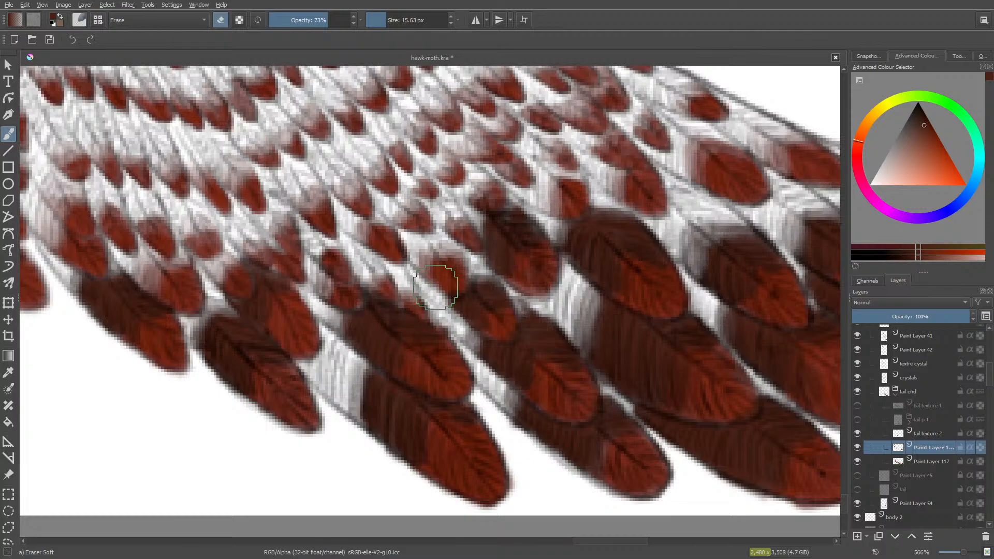
Step: Paint dark brown over the small feather base just above the large lower feather and softly erase the excess along its upper edge
{"action": "key", "text": "slash"}
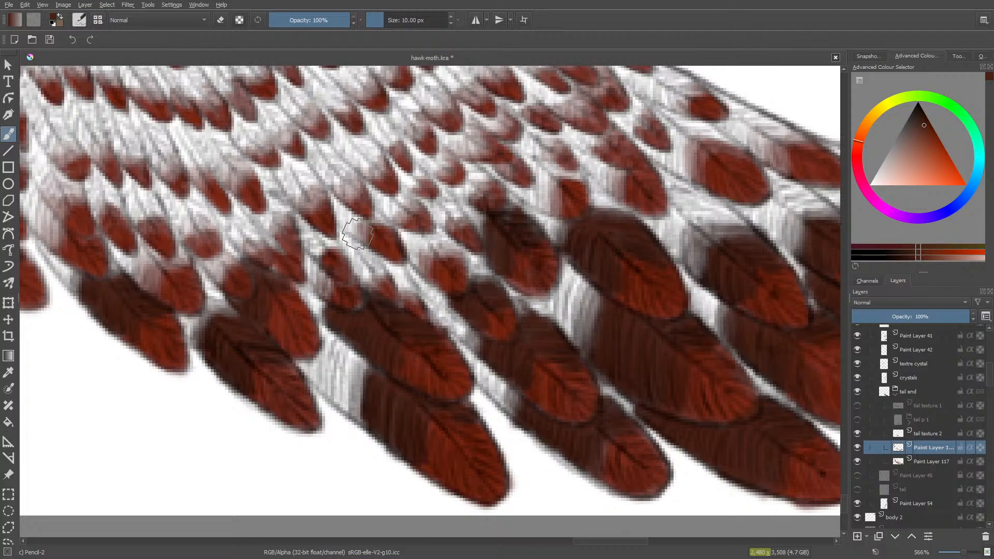
{"action": "mouse_move", "coordinate": [373, 277]}
{"action": "left_mouse_down"}
{"action": "mouse_move", "coordinate": [373, 267]}
{"action": "mouse_move", "coordinate": [381, 275]}
{"action": "mouse_move", "coordinate": [365, 274]}
{"action": "mouse_move", "coordinate": [371, 265]}
{"action": "mouse_move", "coordinate": [361, 269]}
{"action": "left_mouse_up"}
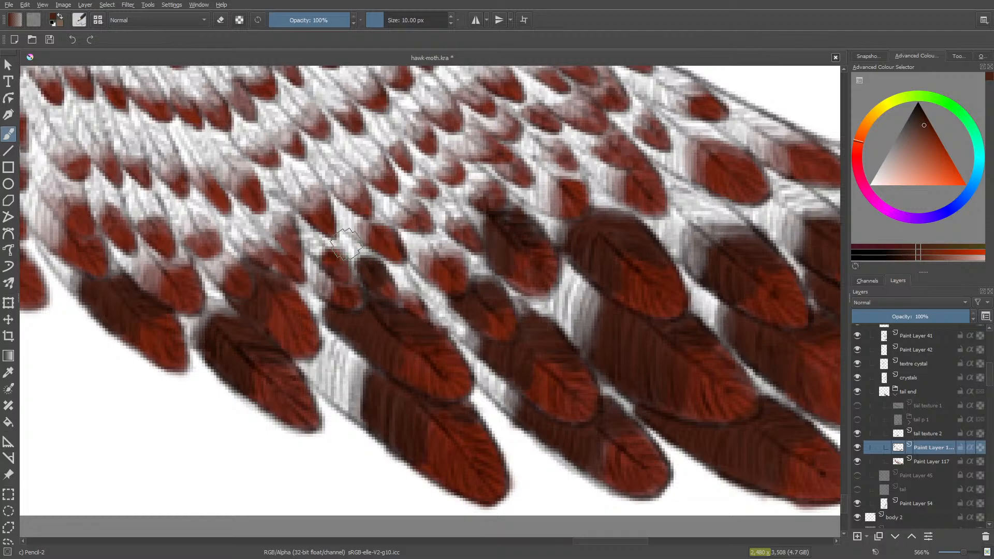
{"action": "key", "text": "e"}
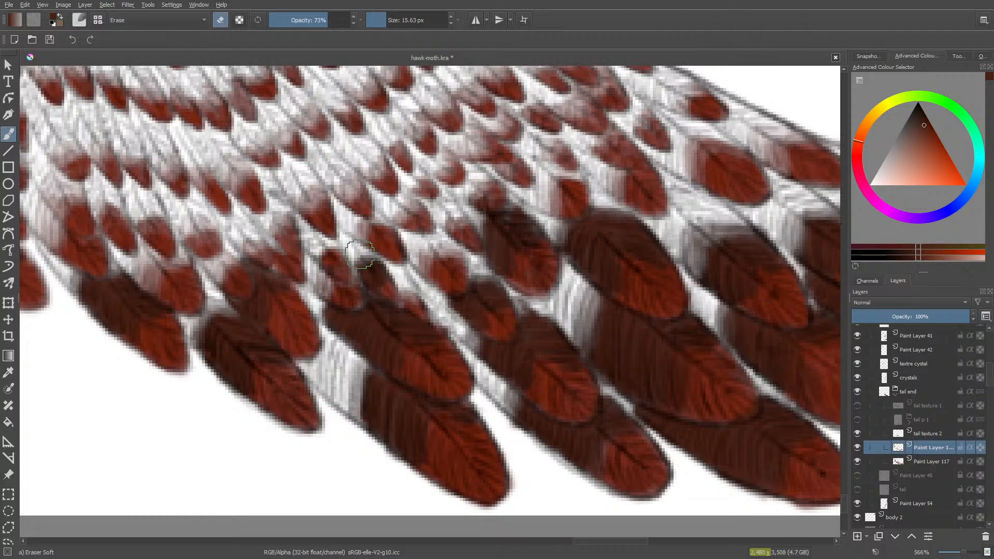
{"action": "left_click_drag", "start_coordinate": [360, 255], "coordinate": [348, 254]}
Step: Paint dark brown over the pale bases of the two short feathers above the lower-edge pair and softly erase the overlap on neighbouring red tips
{"action": "key", "text": "e"}
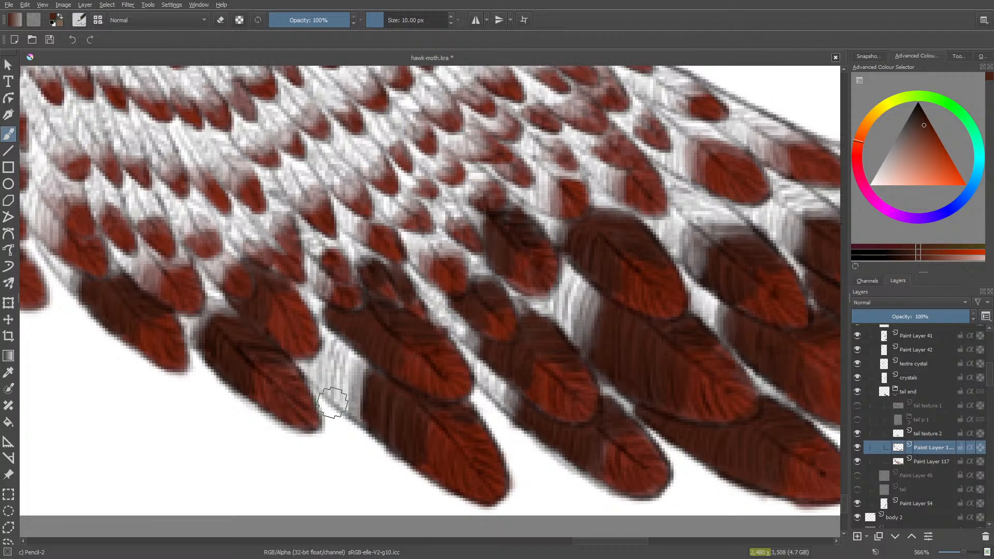
{"action": "scroll", "coordinate": [525, 544], "scroll_direction": "left", "scroll_amount": 5}
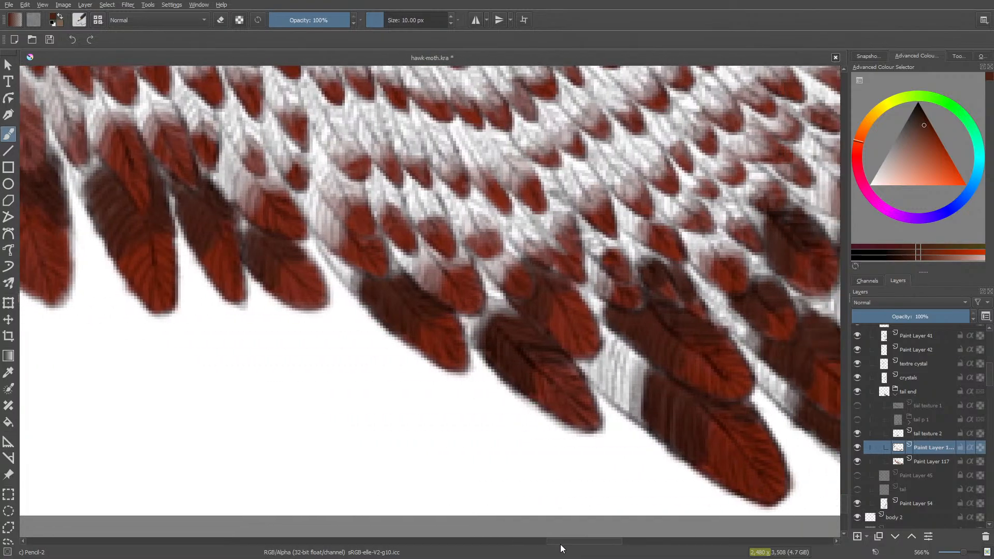
{"action": "scroll", "coordinate": [573, 550], "scroll_direction": "left", "scroll_amount": 3}
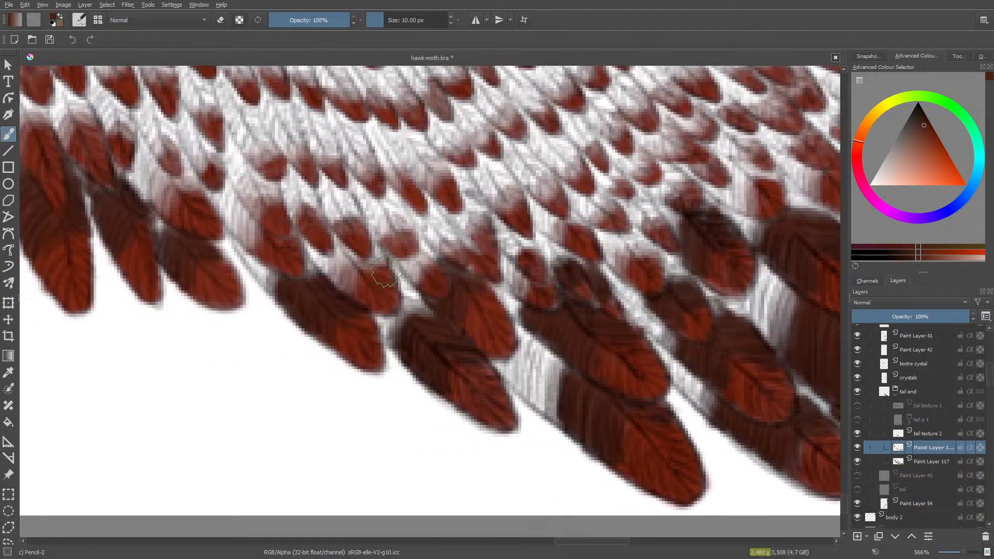
{"action": "mouse_move", "coordinate": [386, 272]}
{"action": "left_mouse_down"}
{"action": "mouse_move", "coordinate": [417, 275]}
{"action": "mouse_move", "coordinate": [424, 263]}
{"action": "mouse_move", "coordinate": [405, 267]}
{"action": "mouse_move", "coordinate": [414, 279]}
{"action": "mouse_move", "coordinate": [372, 313]}
{"action": "left_mouse_up"}
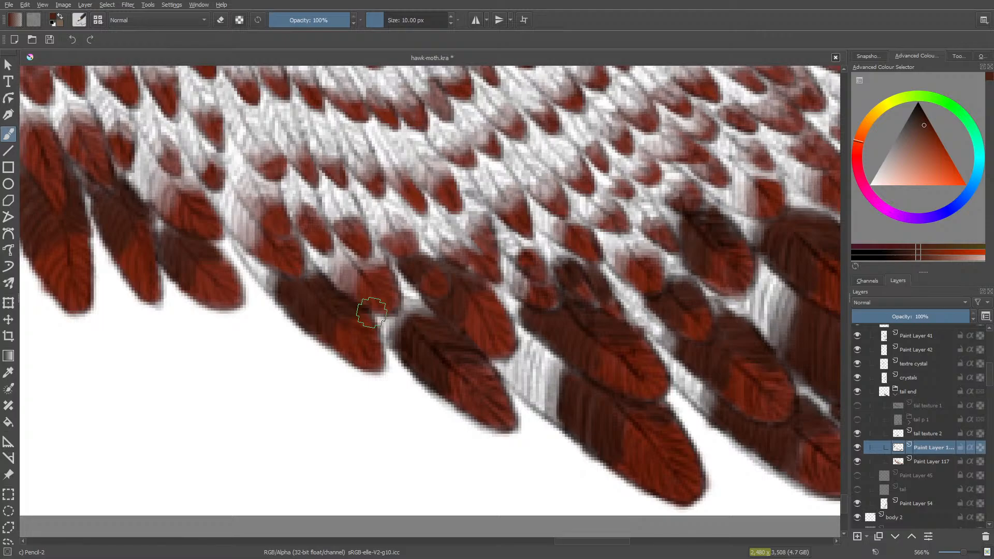
{"action": "mouse_move", "coordinate": [353, 269]}
{"action": "left_mouse_down"}
{"action": "mouse_move", "coordinate": [352, 294]}
{"action": "mouse_move", "coordinate": [348, 263]}
{"action": "mouse_move", "coordinate": [343, 283]}
{"action": "mouse_move", "coordinate": [340, 254]}
{"action": "mouse_move", "coordinate": [332, 275]}
{"action": "mouse_move", "coordinate": [334, 252]}
{"action": "mouse_move", "coordinate": [327, 255]}
{"action": "mouse_move", "coordinate": [345, 284]}
{"action": "mouse_move", "coordinate": [361, 286]}
{"action": "mouse_move", "coordinate": [345, 249]}
{"action": "mouse_move", "coordinate": [374, 265]}
{"action": "mouse_move", "coordinate": [337, 241]}
{"action": "mouse_move", "coordinate": [345, 256]}
{"action": "mouse_move", "coordinate": [321, 224]}
{"action": "mouse_move", "coordinate": [291, 262]}
{"action": "mouse_move", "coordinate": [319, 263]}
{"action": "mouse_move", "coordinate": [311, 245]}
{"action": "mouse_move", "coordinate": [322, 265]}
{"action": "left_mouse_up"}
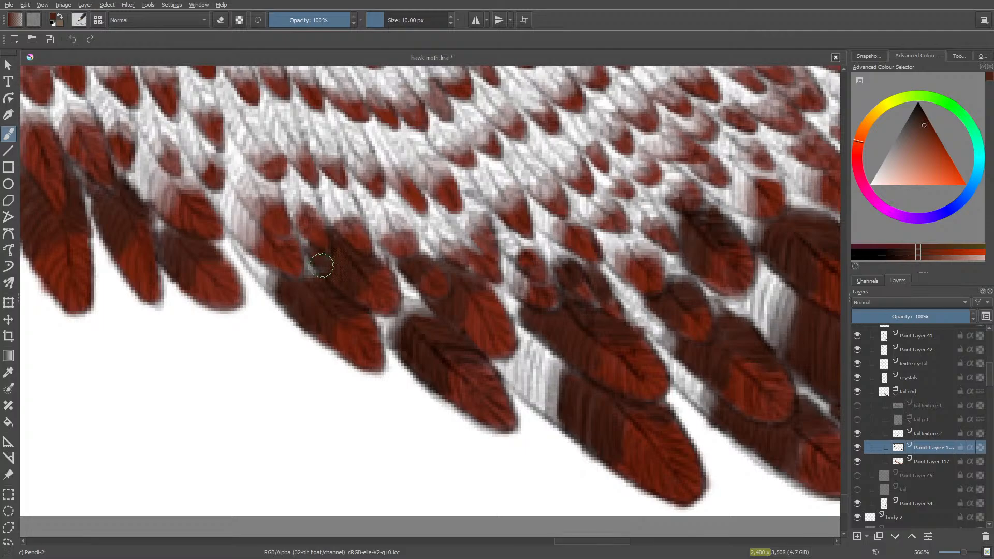
{"action": "key", "text": "e"}
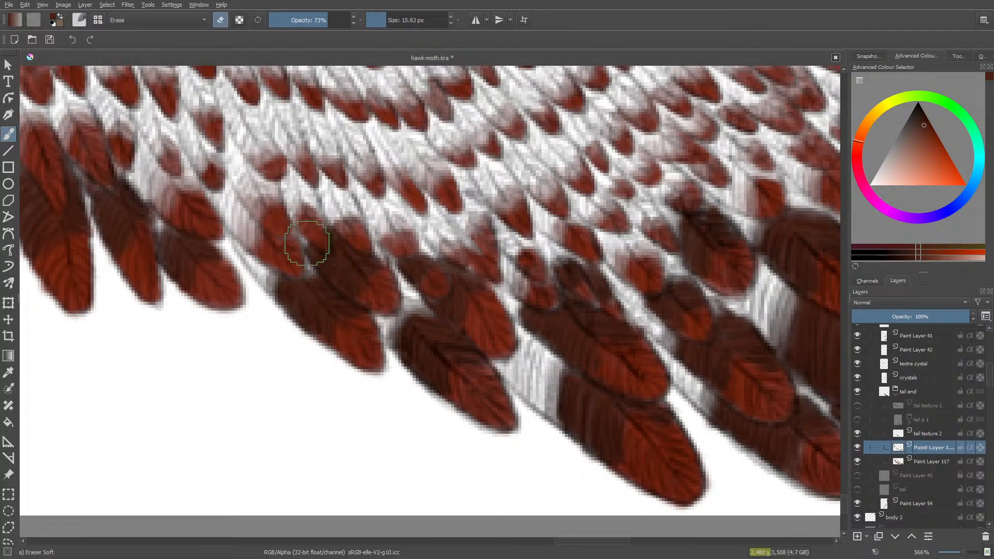
{"action": "mouse_move", "coordinate": [318, 231]}
{"action": "left_mouse_down"}
{"action": "mouse_move", "coordinate": [311, 223]}
{"action": "mouse_move", "coordinate": [277, 275]}
{"action": "left_mouse_up"}
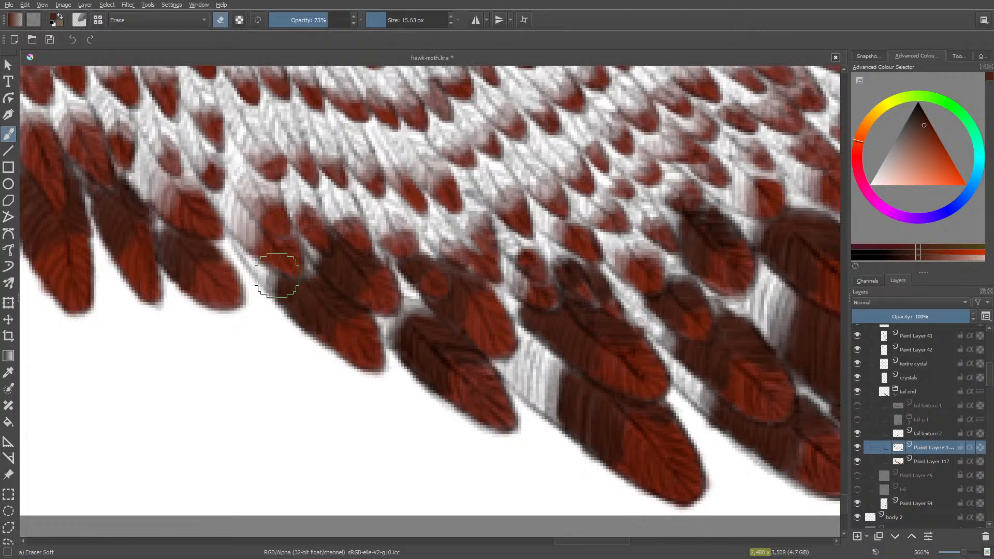
Step: Shade the pale bases of the next two feathers along the tail's lower edge dark brown and softly erase the spill onto adjacent feathers
{"action": "key", "text": "slash"}
{"action": "left_click_drag", "start_coordinate": [576, 543], "coordinate": [559, 542]}
{"action": "scroll", "coordinate": [844, 500], "scroll_direction": "up", "scroll_amount": 5}
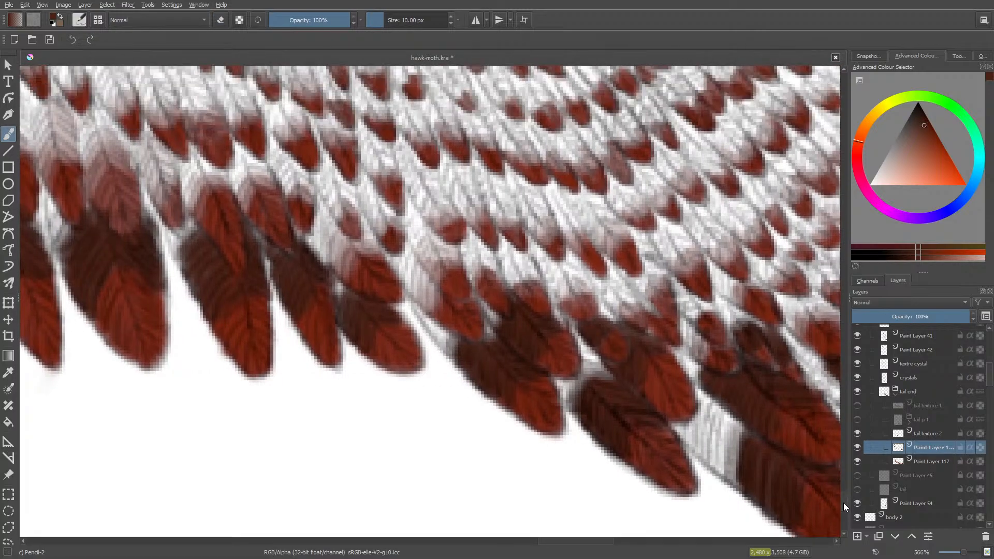
{"action": "scroll", "coordinate": [844, 499], "scroll_direction": "down", "scroll_amount": 1}
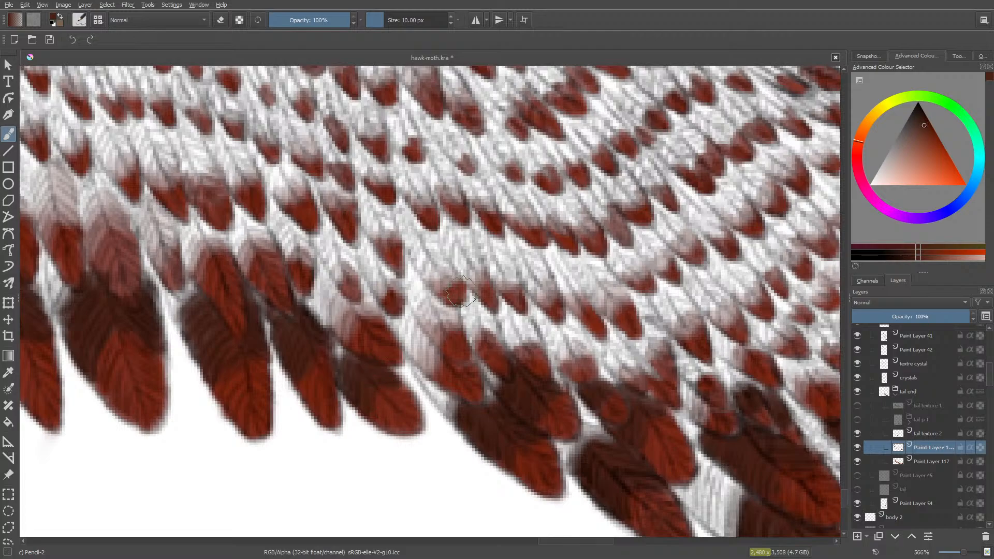
{"action": "mouse_move", "coordinate": [427, 362]}
{"action": "left_mouse_down"}
{"action": "mouse_move", "coordinate": [412, 321]}
{"action": "mouse_move", "coordinate": [434, 369]}
{"action": "mouse_move", "coordinate": [433, 353]}
{"action": "mouse_move", "coordinate": [440, 365]}
{"action": "mouse_move", "coordinate": [437, 353]}
{"action": "mouse_move", "coordinate": [453, 368]}
{"action": "mouse_move", "coordinate": [467, 363]}
{"action": "mouse_move", "coordinate": [414, 343]}
{"action": "mouse_move", "coordinate": [401, 323]}
{"action": "mouse_move", "coordinate": [391, 332]}
{"action": "mouse_move", "coordinate": [403, 321]}
{"action": "mouse_move", "coordinate": [359, 319]}
{"action": "mouse_move", "coordinate": [351, 335]}
{"action": "mouse_move", "coordinate": [378, 296]}
{"action": "mouse_move", "coordinate": [339, 329]}
{"action": "mouse_move", "coordinate": [349, 304]}
{"action": "mouse_move", "coordinate": [348, 326]}
{"action": "mouse_move", "coordinate": [343, 297]}
{"action": "mouse_move", "coordinate": [336, 319]}
{"action": "mouse_move", "coordinate": [329, 306]}
{"action": "mouse_move", "coordinate": [332, 288]}
{"action": "mouse_move", "coordinate": [318, 309]}
{"action": "mouse_move", "coordinate": [326, 278]}
{"action": "mouse_move", "coordinate": [332, 322]}
{"action": "mouse_move", "coordinate": [331, 302]}
{"action": "mouse_move", "coordinate": [356, 317]}
{"action": "mouse_move", "coordinate": [355, 307]}
{"action": "mouse_move", "coordinate": [367, 309]}
{"action": "mouse_move", "coordinate": [358, 296]}
{"action": "mouse_move", "coordinate": [366, 309]}
{"action": "mouse_move", "coordinate": [348, 296]}
{"action": "mouse_move", "coordinate": [322, 311]}
{"action": "mouse_move", "coordinate": [319, 299]}
{"action": "mouse_move", "coordinate": [344, 332]}
{"action": "mouse_move", "coordinate": [331, 315]}
{"action": "mouse_move", "coordinate": [290, 306]}
{"action": "mouse_move", "coordinate": [315, 285]}
{"action": "mouse_move", "coordinate": [309, 320]}
{"action": "left_mouse_up"}
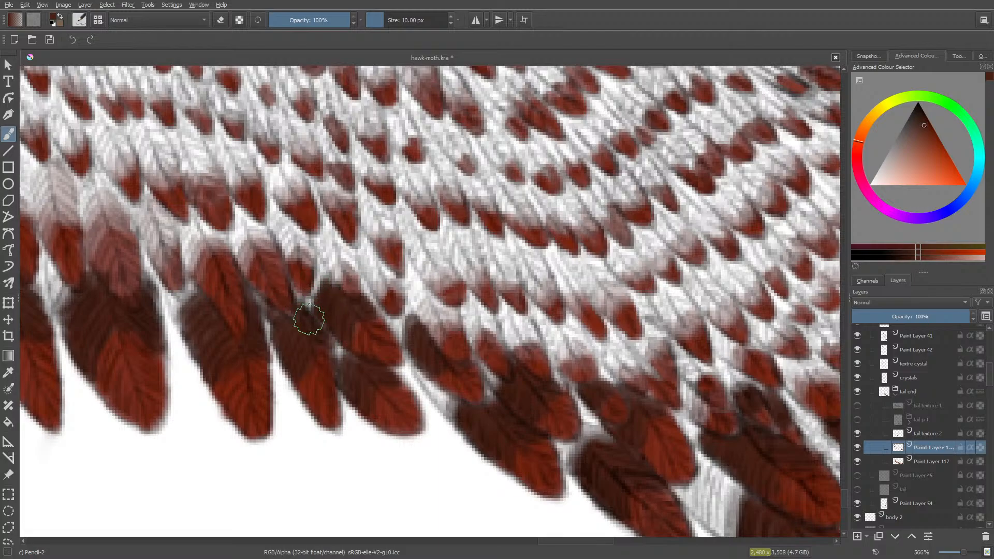
{"action": "key", "text": "slash"}
{"action": "left_click_drag", "start_coordinate": [316, 286], "coordinate": [321, 291]}
{"action": "left_click_drag", "start_coordinate": [281, 340], "coordinate": [263, 361]}
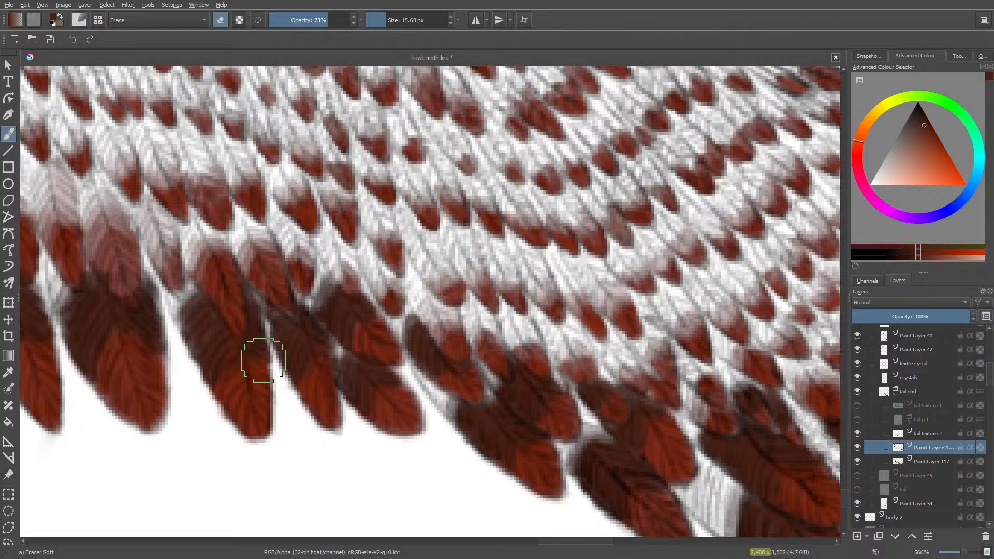
Step: Paint dark brown over the bases of the long, narrow and faded-red feathers above the hanging row, softly erasing the faded feather's upper edge
{"action": "key", "text": "slash"}
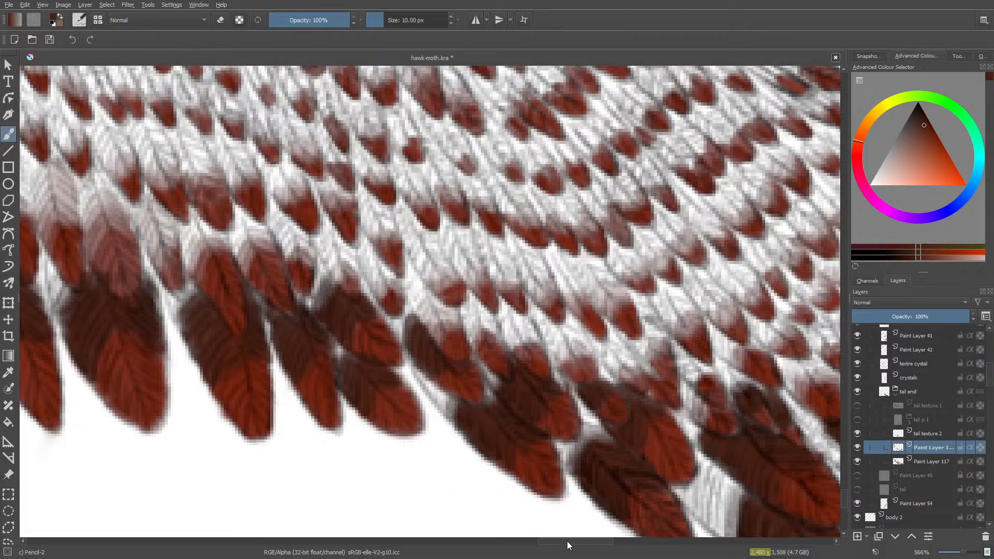
{"action": "mouse_move", "coordinate": [566, 542]}
{"action": "left_mouse_down"}
{"action": "mouse_move", "coordinate": [530, 546]}
{"action": "mouse_move", "coordinate": [564, 548]}
{"action": "mouse_move", "coordinate": [552, 553]}
{"action": "left_mouse_up"}
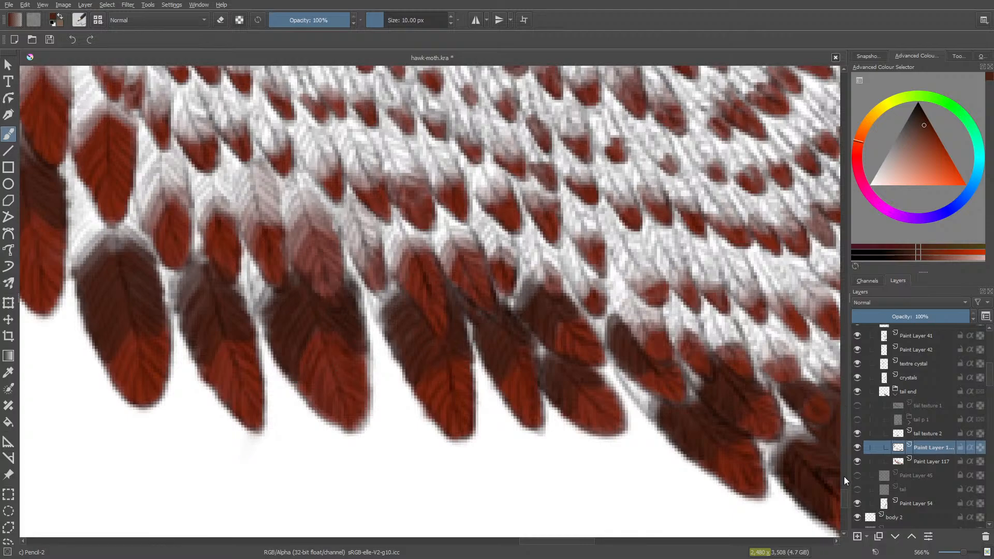
{"action": "scroll", "coordinate": [844, 498], "scroll_direction": "up", "scroll_amount": 2}
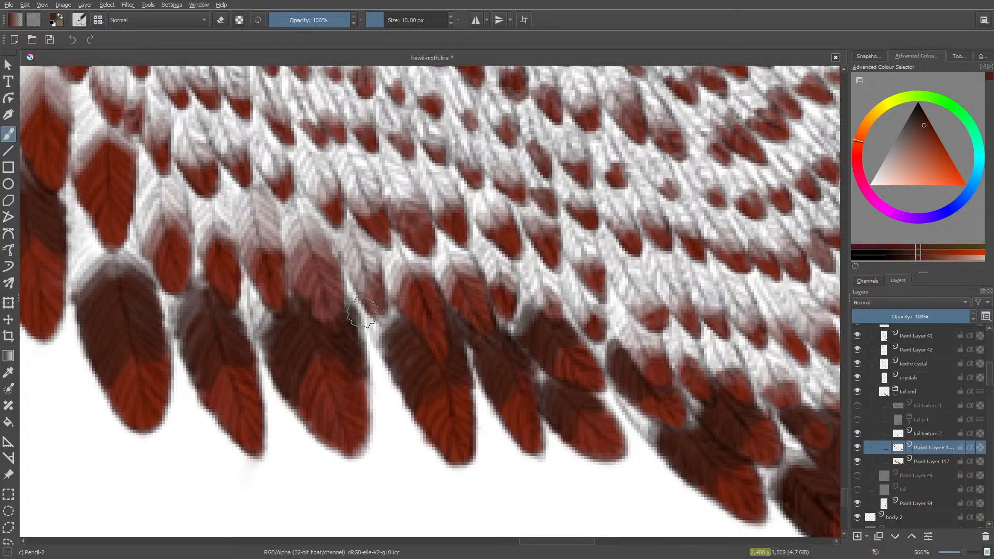
{"action": "mouse_move", "coordinate": [362, 312]}
{"action": "left_mouse_down"}
{"action": "mouse_move", "coordinate": [401, 279]}
{"action": "mouse_move", "coordinate": [392, 276]}
{"action": "mouse_move", "coordinate": [399, 268]}
{"action": "mouse_move", "coordinate": [393, 296]}
{"action": "mouse_move", "coordinate": [407, 282]}
{"action": "mouse_move", "coordinate": [401, 310]}
{"action": "mouse_move", "coordinate": [411, 271]}
{"action": "mouse_move", "coordinate": [428, 278]}
{"action": "mouse_move", "coordinate": [406, 251]}
{"action": "mouse_move", "coordinate": [383, 265]}
{"action": "mouse_move", "coordinate": [393, 251]}
{"action": "mouse_move", "coordinate": [385, 255]}
{"action": "mouse_move", "coordinate": [386, 289]}
{"action": "left_mouse_up"}
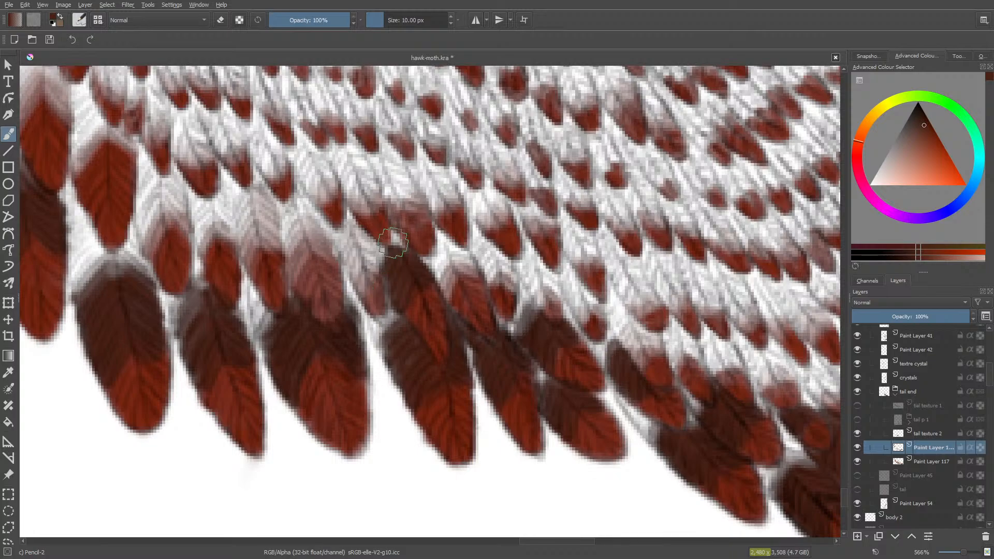
{"action": "mouse_move", "coordinate": [363, 289]}
{"action": "left_mouse_down"}
{"action": "mouse_move", "coordinate": [357, 259]}
{"action": "mouse_move", "coordinate": [373, 269]}
{"action": "mouse_move", "coordinate": [362, 250]}
{"action": "mouse_move", "coordinate": [352, 262]}
{"action": "mouse_move", "coordinate": [371, 298]}
{"action": "mouse_move", "coordinate": [371, 284]}
{"action": "mouse_move", "coordinate": [328, 343]}
{"action": "mouse_move", "coordinate": [367, 266]}
{"action": "mouse_move", "coordinate": [345, 329]}
{"action": "mouse_move", "coordinate": [338, 270]}
{"action": "mouse_move", "coordinate": [351, 233]}
{"action": "mouse_move", "coordinate": [361, 242]}
{"action": "mouse_move", "coordinate": [324, 264]}
{"action": "mouse_move", "coordinate": [334, 227]}
{"action": "mouse_move", "coordinate": [321, 268]}
{"action": "mouse_move", "coordinate": [316, 238]}
{"action": "mouse_move", "coordinate": [327, 267]}
{"action": "mouse_move", "coordinate": [317, 248]}
{"action": "mouse_move", "coordinate": [299, 277]}
{"action": "mouse_move", "coordinate": [294, 225]}
{"action": "mouse_move", "coordinate": [310, 249]}
{"action": "mouse_move", "coordinate": [309, 227]}
{"action": "mouse_move", "coordinate": [321, 246]}
{"action": "mouse_move", "coordinate": [295, 221]}
{"action": "mouse_move", "coordinate": [293, 259]}
{"action": "mouse_move", "coordinate": [291, 206]}
{"action": "mouse_move", "coordinate": [303, 207]}
{"action": "mouse_move", "coordinate": [321, 234]}
{"action": "mouse_move", "coordinate": [315, 219]}
{"action": "mouse_move", "coordinate": [290, 220]}
{"action": "mouse_move", "coordinate": [285, 252]}
{"action": "mouse_move", "coordinate": [309, 218]}
{"action": "mouse_move", "coordinate": [304, 236]}
{"action": "mouse_move", "coordinate": [298, 218]}
{"action": "mouse_move", "coordinate": [275, 215]}
{"action": "mouse_move", "coordinate": [285, 207]}
{"action": "mouse_move", "coordinate": [293, 228]}
{"action": "mouse_move", "coordinate": [308, 206]}
{"action": "mouse_move", "coordinate": [290, 218]}
{"action": "mouse_move", "coordinate": [311, 215]}
{"action": "mouse_move", "coordinate": [223, 279]}
{"action": "mouse_move", "coordinate": [237, 307]}
{"action": "left_mouse_up"}
{"action": "key", "text": "slash"}
{"action": "key", "text": "slash"}
{"action": "key", "text": "/"}
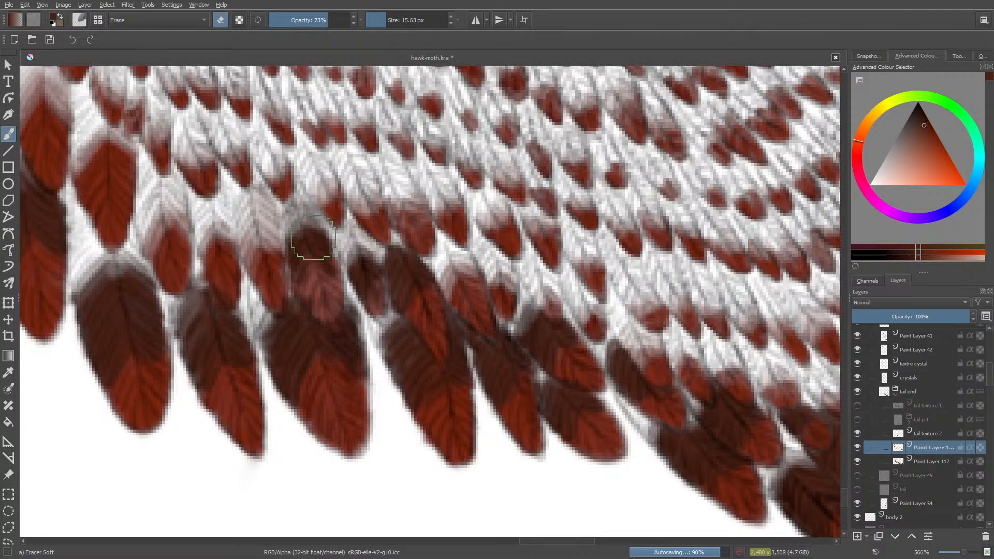
Step: Paint dark brown over the pale bases of the three feathers below the tail's upper edge and softly erase the overlap on the small tips
{"action": "key", "text": "slash"}
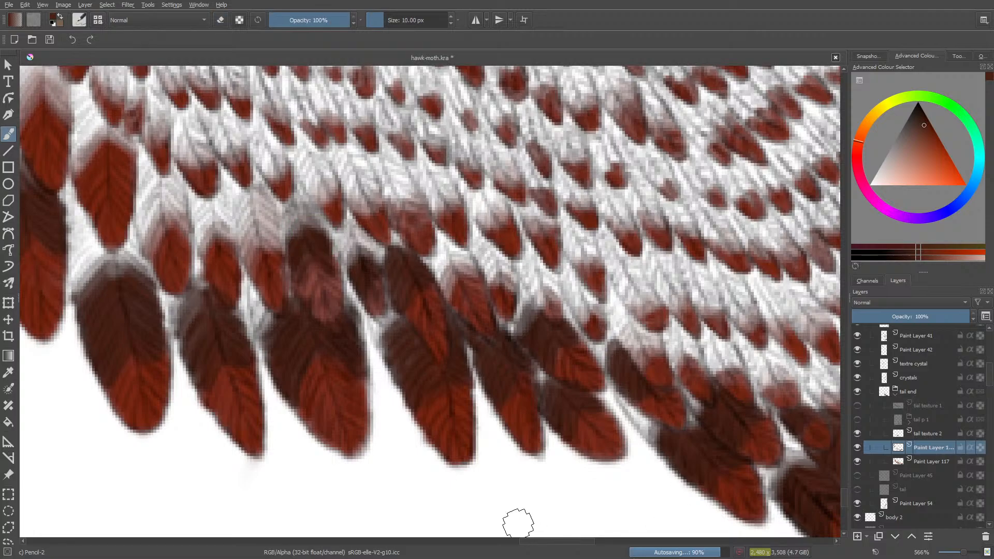
{"action": "left_click_drag", "start_coordinate": [539, 541], "coordinate": [614, 544]}
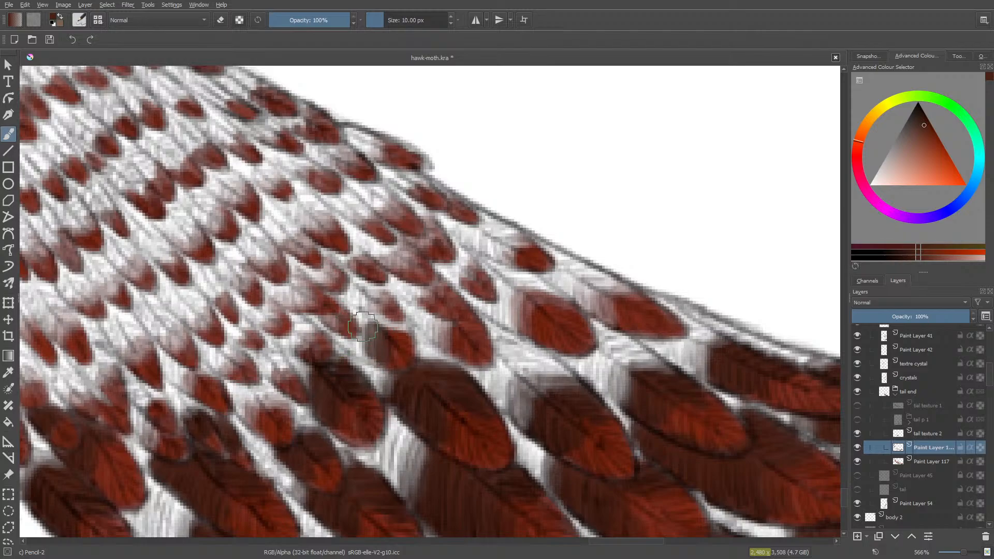
{"action": "mouse_move", "coordinate": [363, 326]}
{"action": "left_mouse_down"}
{"action": "mouse_move", "coordinate": [364, 346]}
{"action": "mouse_move", "coordinate": [353, 348]}
{"action": "mouse_move", "coordinate": [362, 352]}
{"action": "mouse_move", "coordinate": [345, 343]}
{"action": "mouse_move", "coordinate": [371, 342]}
{"action": "mouse_move", "coordinate": [372, 318]}
{"action": "mouse_move", "coordinate": [394, 328]}
{"action": "mouse_move", "coordinate": [357, 310]}
{"action": "mouse_move", "coordinate": [336, 344]}
{"action": "mouse_move", "coordinate": [337, 330]}
{"action": "mouse_move", "coordinate": [373, 313]}
{"action": "mouse_move", "coordinate": [344, 317]}
{"action": "mouse_move", "coordinate": [322, 368]}
{"action": "mouse_move", "coordinate": [334, 386]}
{"action": "left_mouse_up"}
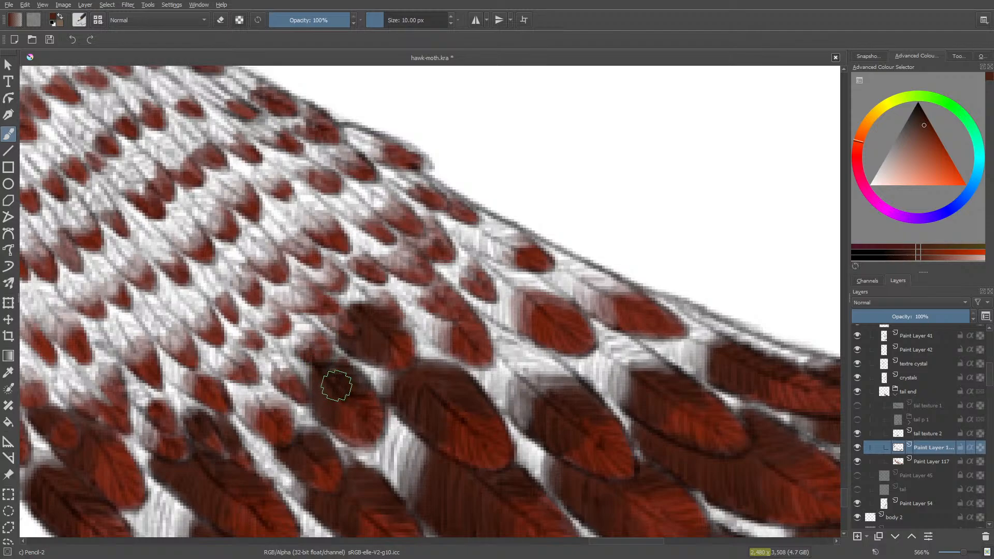
{"action": "mouse_move", "coordinate": [431, 321]}
{"action": "left_mouse_down"}
{"action": "mouse_move", "coordinate": [411, 306]}
{"action": "mouse_move", "coordinate": [438, 333]}
{"action": "mouse_move", "coordinate": [410, 302]}
{"action": "mouse_move", "coordinate": [419, 289]}
{"action": "mouse_move", "coordinate": [449, 298]}
{"action": "mouse_move", "coordinate": [446, 290]}
{"action": "mouse_move", "coordinate": [446, 300]}
{"action": "mouse_move", "coordinate": [410, 305]}
{"action": "mouse_move", "coordinate": [410, 290]}
{"action": "mouse_move", "coordinate": [402, 304]}
{"action": "mouse_move", "coordinate": [396, 286]}
{"action": "mouse_move", "coordinate": [347, 392]}
{"action": "mouse_move", "coordinate": [434, 276]}
{"action": "mouse_move", "coordinate": [425, 244]}
{"action": "mouse_move", "coordinate": [516, 301]}
{"action": "mouse_move", "coordinate": [480, 304]}
{"action": "mouse_move", "coordinate": [501, 307]}
{"action": "mouse_move", "coordinate": [503, 283]}
{"action": "mouse_move", "coordinate": [513, 318]}
{"action": "mouse_move", "coordinate": [522, 299]}
{"action": "mouse_move", "coordinate": [522, 327]}
{"action": "mouse_move", "coordinate": [513, 306]}
{"action": "mouse_move", "coordinate": [501, 312]}
{"action": "mouse_move", "coordinate": [516, 323]}
{"action": "mouse_move", "coordinate": [470, 294]}
{"action": "mouse_move", "coordinate": [484, 296]}
{"action": "mouse_move", "coordinate": [497, 278]}
{"action": "mouse_move", "coordinate": [552, 290]}
{"action": "mouse_move", "coordinate": [453, 259]}
{"action": "mouse_move", "coordinate": [485, 267]}
{"action": "mouse_move", "coordinate": [526, 313]}
{"action": "mouse_move", "coordinate": [537, 295]}
{"action": "mouse_move", "coordinate": [565, 306]}
{"action": "mouse_move", "coordinate": [503, 285]}
{"action": "mouse_move", "coordinate": [452, 274]}
{"action": "left_mouse_up"}
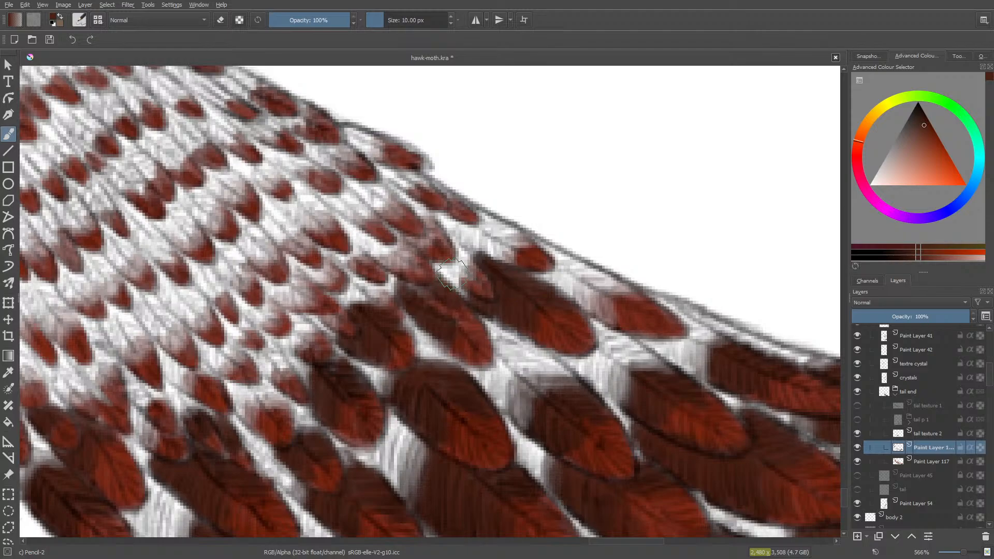
{"action": "key", "text": "e"}
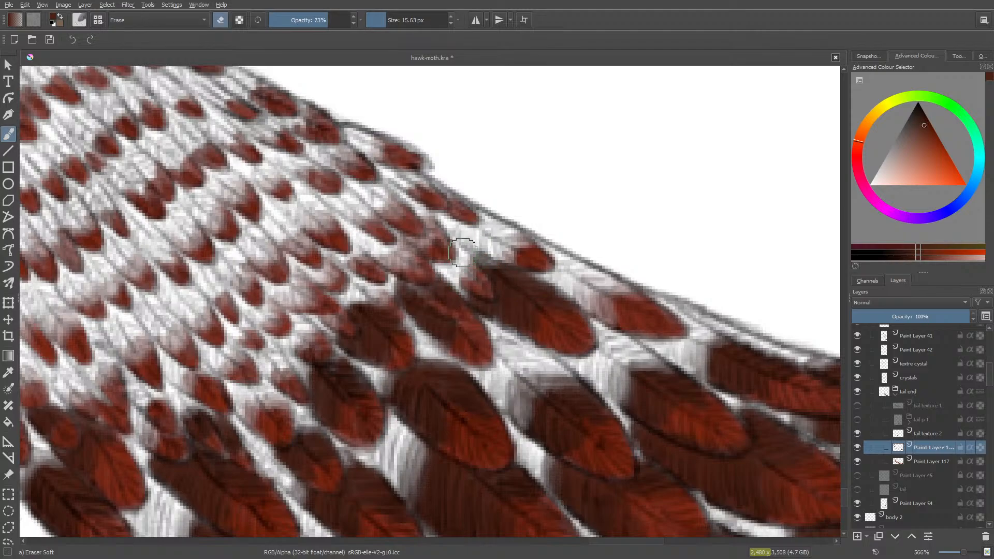
{"action": "mouse_move", "coordinate": [463, 253]}
{"action": "left_mouse_down"}
{"action": "mouse_move", "coordinate": [487, 252]}
{"action": "mouse_move", "coordinate": [450, 268]}
{"action": "mouse_move", "coordinate": [499, 248]}
{"action": "left_mouse_up"}
{"action": "left_click_drag", "start_coordinate": [421, 282], "coordinate": [456, 260]}
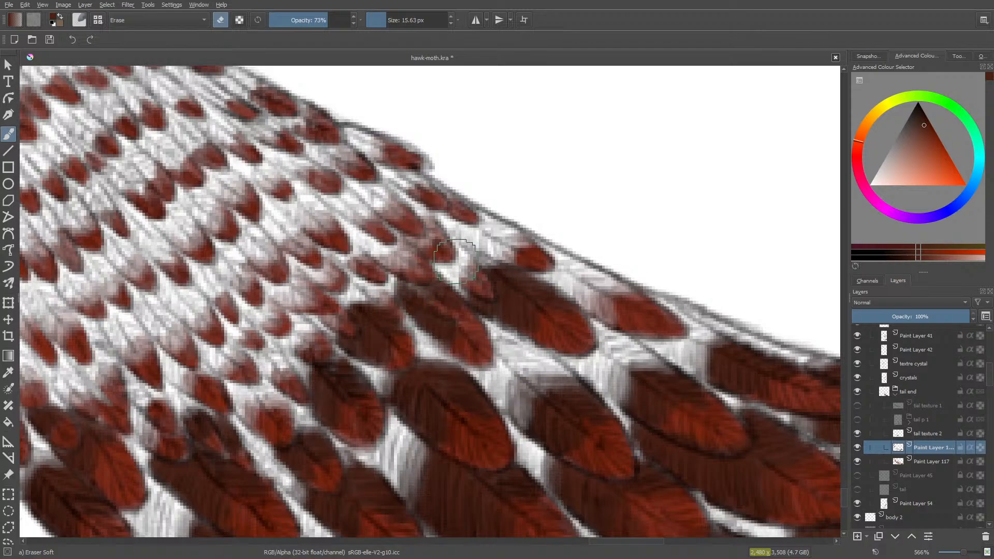
Step: Shade the pale base of the feather bordering the tail's upper outline dark brown and softly erase around the small red tip overlapping it
{"action": "key", "text": "slash"}
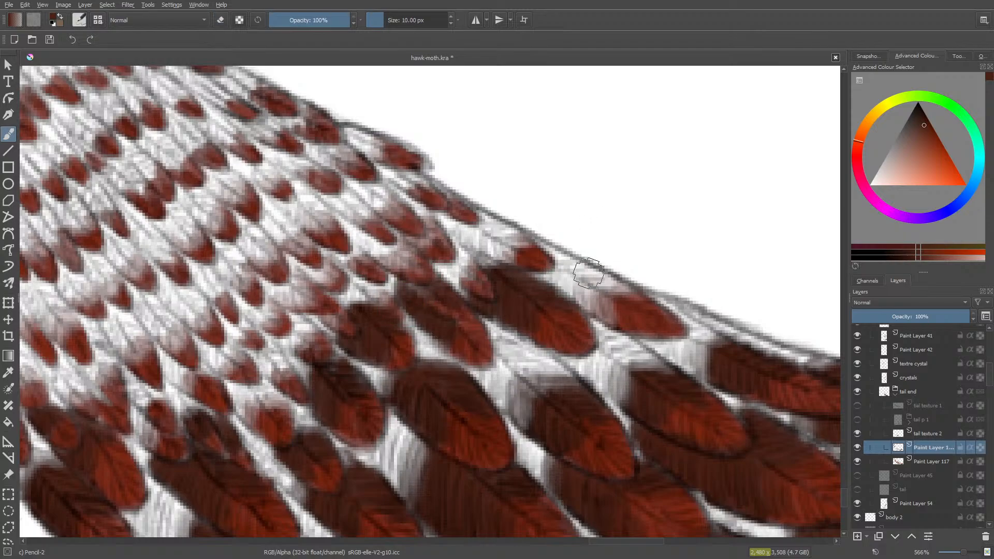
{"action": "mouse_move", "coordinate": [585, 300]}
{"action": "left_mouse_down"}
{"action": "mouse_move", "coordinate": [616, 315]}
{"action": "mouse_move", "coordinate": [620, 287]}
{"action": "mouse_move", "coordinate": [561, 269]}
{"action": "mouse_move", "coordinate": [622, 294]}
{"action": "mouse_move", "coordinate": [616, 286]}
{"action": "mouse_move", "coordinate": [573, 283]}
{"action": "mouse_move", "coordinate": [576, 295]}
{"action": "mouse_move", "coordinate": [571, 282]}
{"action": "mouse_move", "coordinate": [609, 314]}
{"action": "mouse_move", "coordinate": [611, 295]}
{"action": "mouse_move", "coordinate": [628, 307]}
{"action": "mouse_move", "coordinate": [609, 266]}
{"action": "mouse_move", "coordinate": [549, 260]}
{"action": "mouse_move", "coordinate": [579, 267]}
{"action": "mouse_move", "coordinate": [549, 263]}
{"action": "mouse_move", "coordinate": [558, 286]}
{"action": "mouse_move", "coordinate": [545, 266]}
{"action": "mouse_move", "coordinate": [568, 297]}
{"action": "mouse_move", "coordinate": [545, 254]}
{"action": "left_mouse_up"}
{"action": "key", "text": "e"}
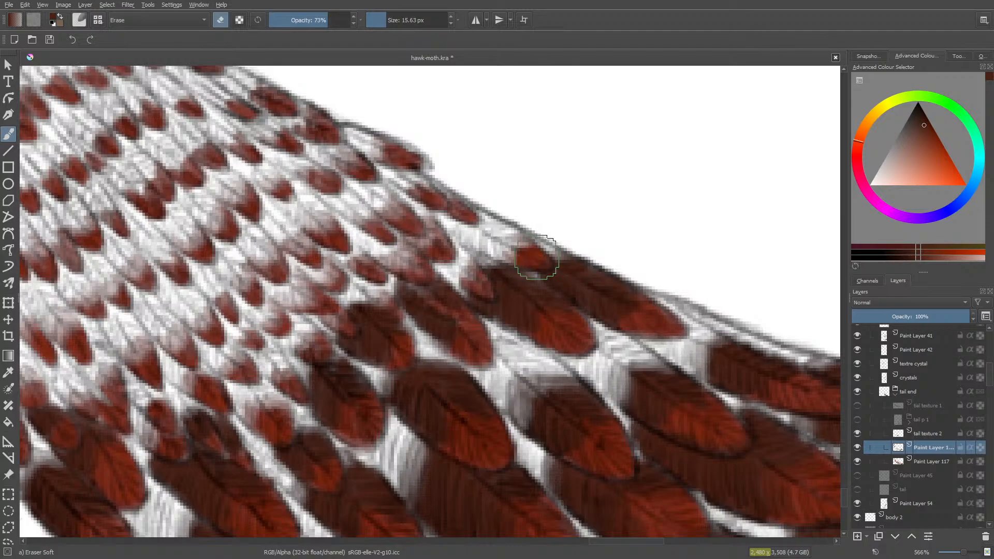
Step: Paint dark brown over the base of the remaining small mid-tail feather and softly erase the spill from the red tip beside it
{"action": "key", "text": "e"}
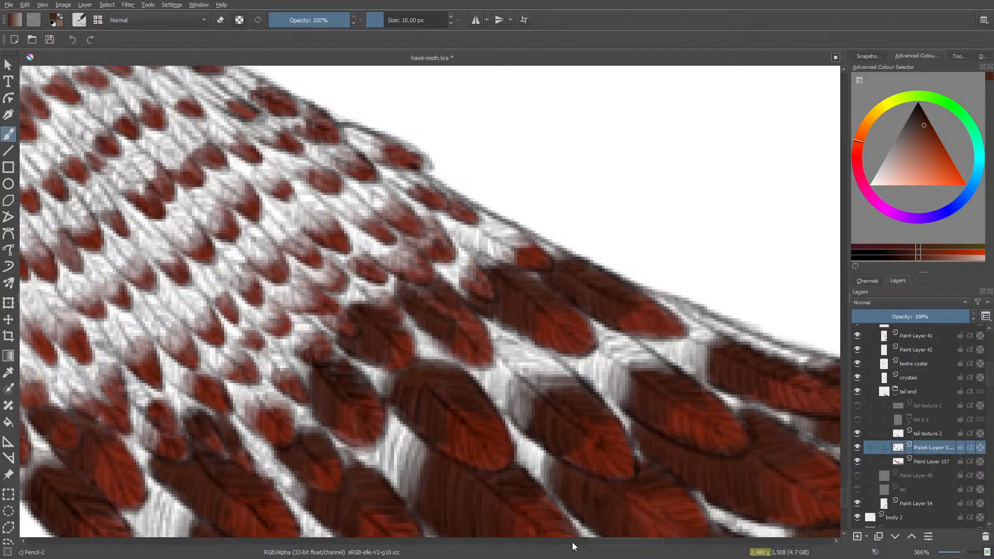
{"action": "left_click_drag", "start_coordinate": [595, 542], "coordinate": [574, 557]}
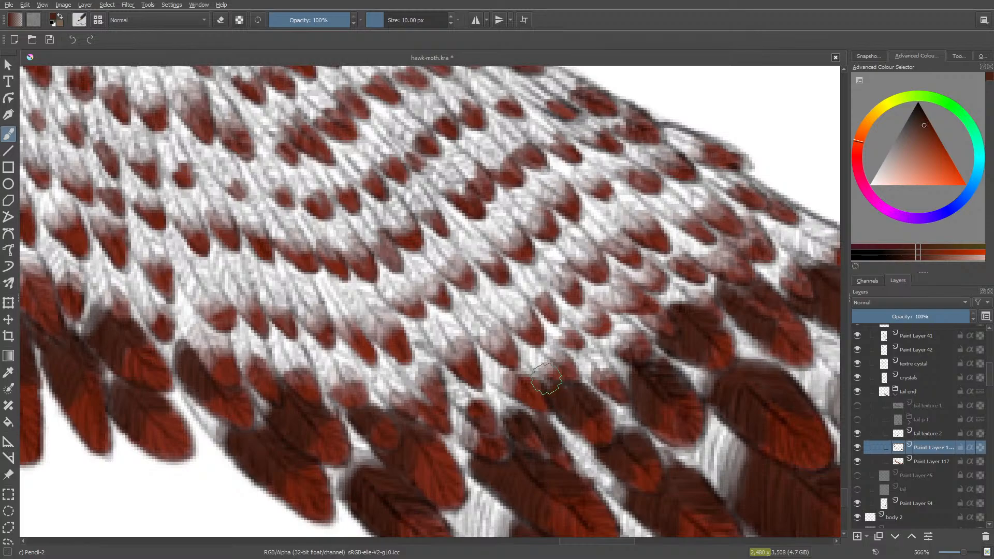
{"action": "key", "text": "e"}
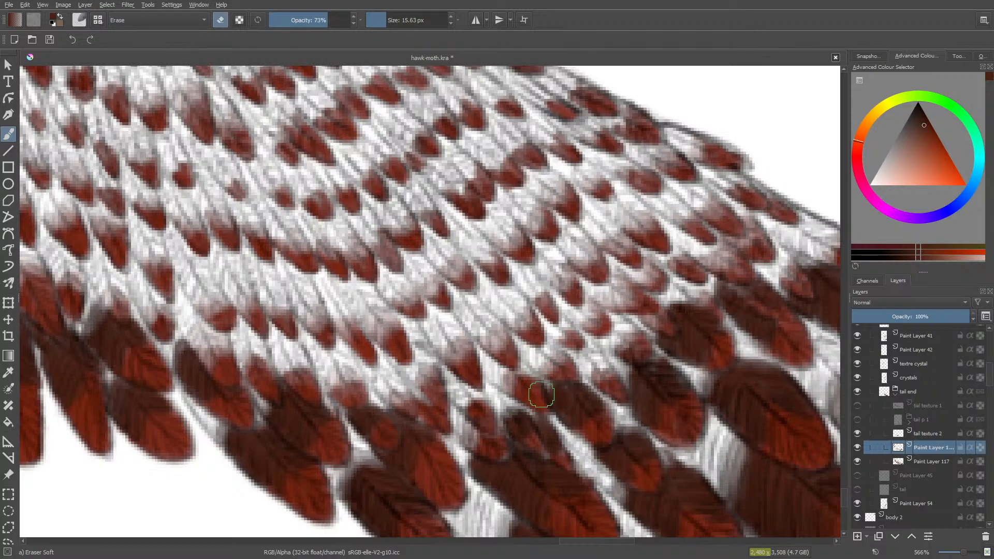
{"action": "left_click_drag", "start_coordinate": [547, 394], "coordinate": [560, 372]}
{"action": "key", "text": "slash"}
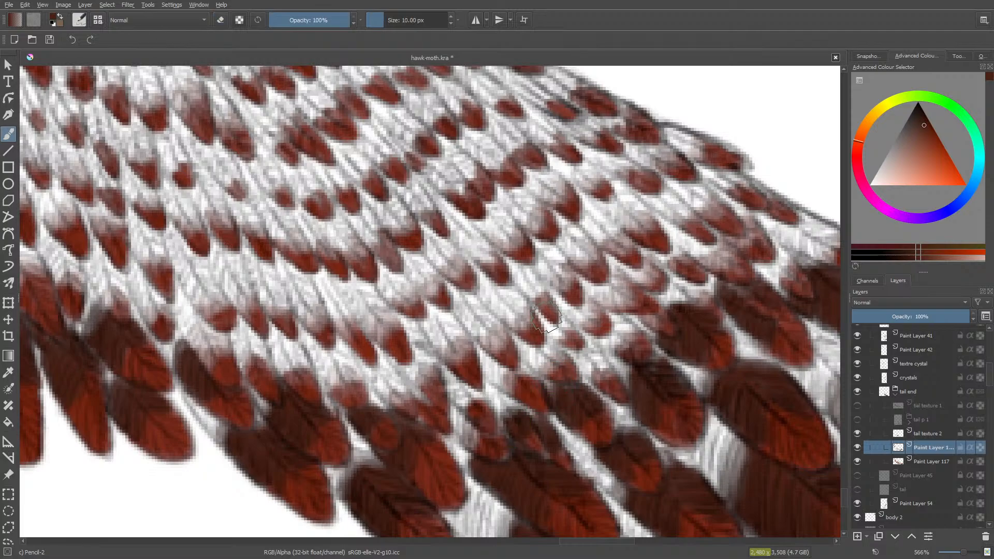
Step: Paint dark brown over the pale bases of the clustered feathers above the large hanging feather at the tail's centre, softly erasing spill from the tips
{"action": "mouse_move", "coordinate": [493, 379]}
{"action": "left_mouse_down"}
{"action": "mouse_move", "coordinate": [515, 374]}
{"action": "mouse_move", "coordinate": [529, 381]}
{"action": "mouse_move", "coordinate": [505, 362]}
{"action": "left_mouse_up"}
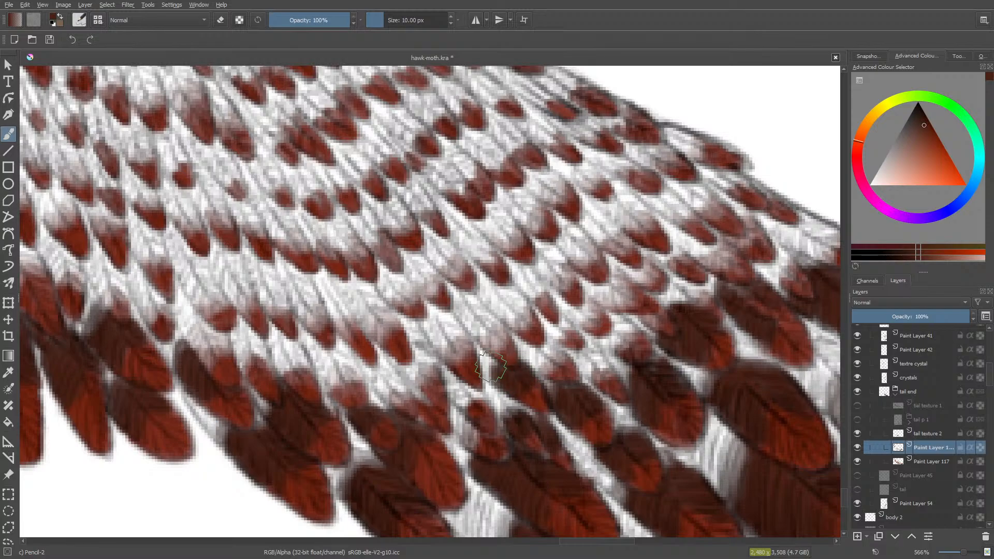
{"action": "key", "text": "slash"}
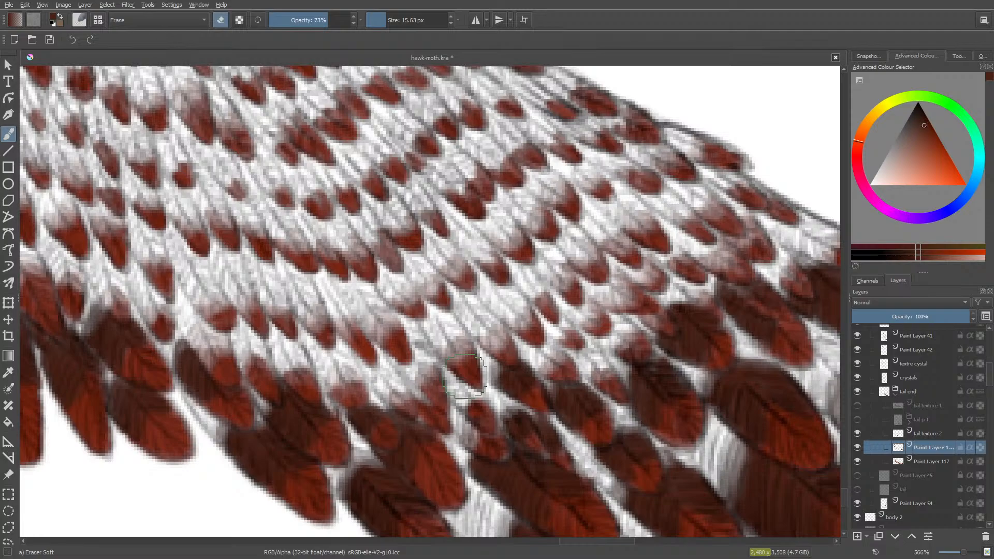
{"action": "key", "text": "slash"}
{"action": "mouse_move", "coordinate": [459, 398]}
{"action": "left_mouse_down"}
{"action": "mouse_move", "coordinate": [480, 396]}
{"action": "mouse_move", "coordinate": [464, 399]}
{"action": "mouse_move", "coordinate": [447, 375]}
{"action": "left_mouse_up"}
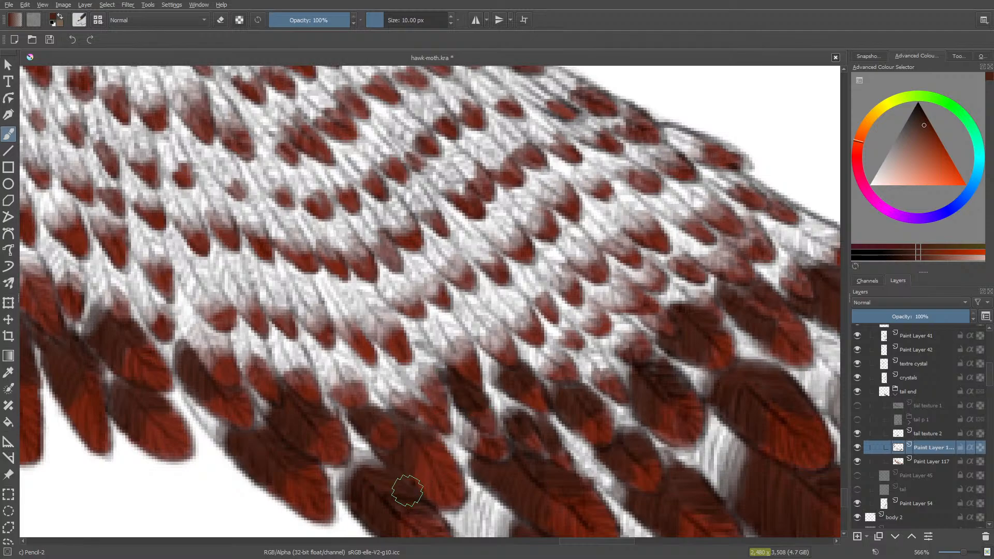
{"action": "mouse_move", "coordinate": [491, 414]}
{"action": "left_mouse_down"}
{"action": "mouse_move", "coordinate": [517, 417]}
{"action": "mouse_move", "coordinate": [493, 387]}
{"action": "mouse_move", "coordinate": [505, 412]}
{"action": "mouse_move", "coordinate": [532, 414]}
{"action": "mouse_move", "coordinate": [478, 402]}
{"action": "mouse_move", "coordinate": [490, 392]}
{"action": "mouse_move", "coordinate": [495, 403]}
{"action": "mouse_move", "coordinate": [483, 360]}
{"action": "mouse_move", "coordinate": [498, 370]}
{"action": "mouse_move", "coordinate": [481, 350]}
{"action": "mouse_move", "coordinate": [488, 373]}
{"action": "mouse_move", "coordinate": [466, 400]}
{"action": "left_mouse_up"}
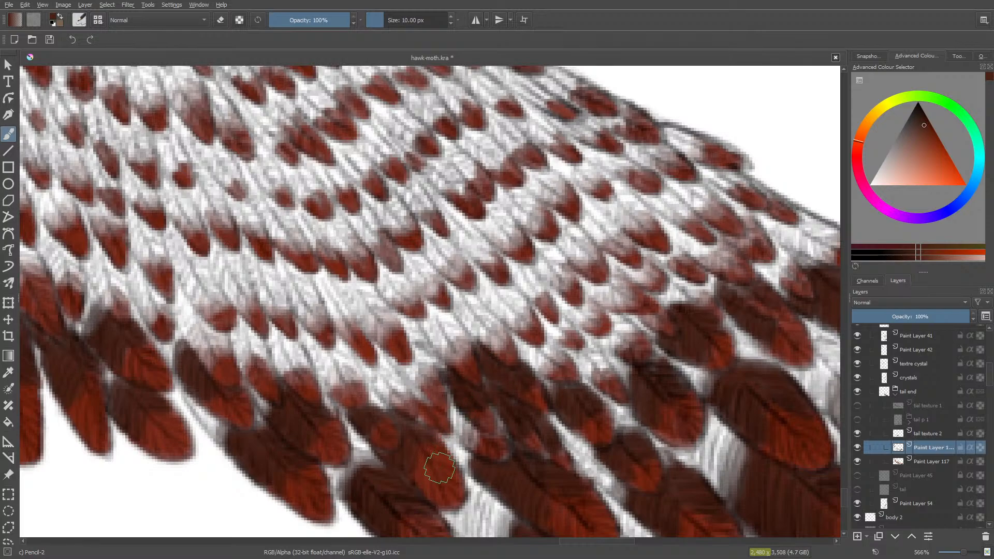
{"action": "mouse_move", "coordinate": [483, 377]}
{"action": "left_mouse_down"}
{"action": "mouse_move", "coordinate": [523, 413]}
{"action": "mouse_move", "coordinate": [475, 420]}
{"action": "mouse_move", "coordinate": [451, 475]}
{"action": "mouse_move", "coordinate": [495, 410]}
{"action": "mouse_move", "coordinate": [503, 430]}
{"action": "mouse_move", "coordinate": [470, 458]}
{"action": "mouse_move", "coordinate": [457, 436]}
{"action": "mouse_move", "coordinate": [475, 437]}
{"action": "mouse_move", "coordinate": [469, 423]}
{"action": "mouse_move", "coordinate": [468, 442]}
{"action": "mouse_move", "coordinate": [493, 434]}
{"action": "mouse_move", "coordinate": [459, 426]}
{"action": "mouse_move", "coordinate": [466, 435]}
{"action": "mouse_move", "coordinate": [451, 395]}
{"action": "mouse_move", "coordinate": [470, 429]}
{"action": "mouse_move", "coordinate": [457, 426]}
{"action": "mouse_move", "coordinate": [463, 435]}
{"action": "mouse_move", "coordinate": [451, 396]}
{"action": "mouse_move", "coordinate": [511, 441]}
{"action": "left_mouse_up"}
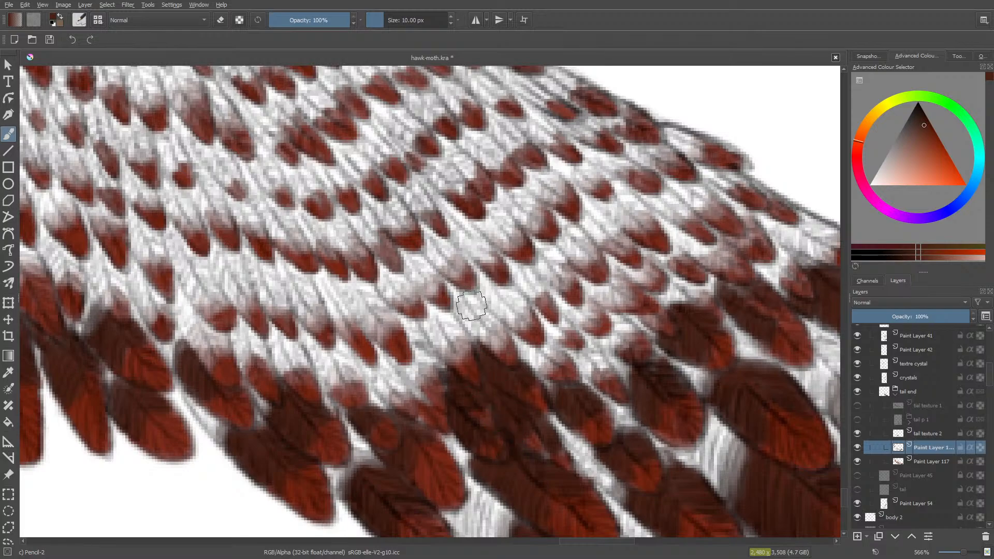
Step: Shade the bases of the small feathers just beside the darkened central cluster dark brown and softly erase the overlap on the neighbouring red tip
{"action": "left_click_drag", "start_coordinate": [846, 434], "coordinate": [844, 500]}
{"action": "scroll", "coordinate": [844, 499], "scroll_direction": "down", "scroll_amount": 3}
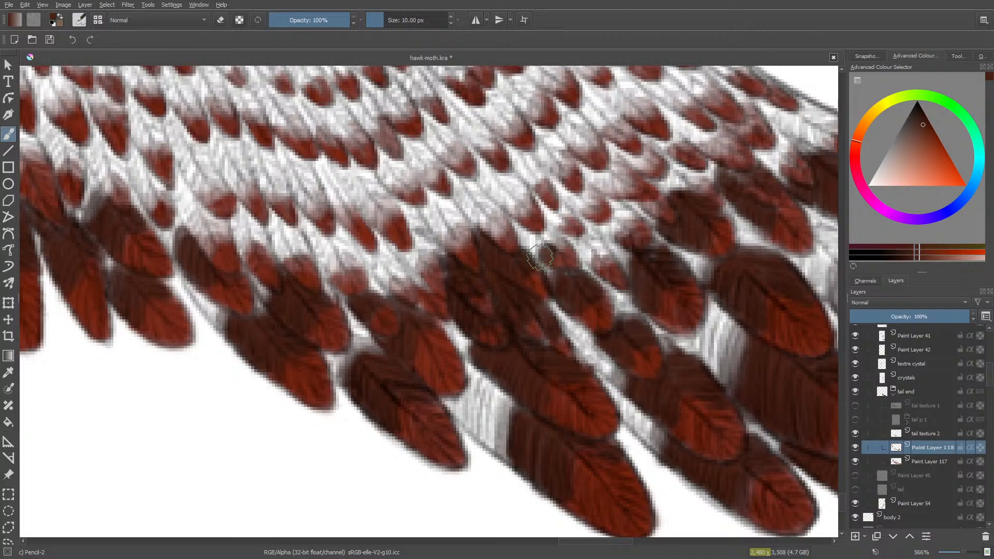
{"action": "mouse_move", "coordinate": [539, 246]}
{"action": "left_mouse_down"}
{"action": "mouse_move", "coordinate": [561, 255]}
{"action": "mouse_move", "coordinate": [554, 240]}
{"action": "mouse_move", "coordinate": [542, 235]}
{"action": "mouse_move", "coordinate": [554, 259]}
{"action": "left_mouse_up"}
{"action": "key", "text": "slash"}
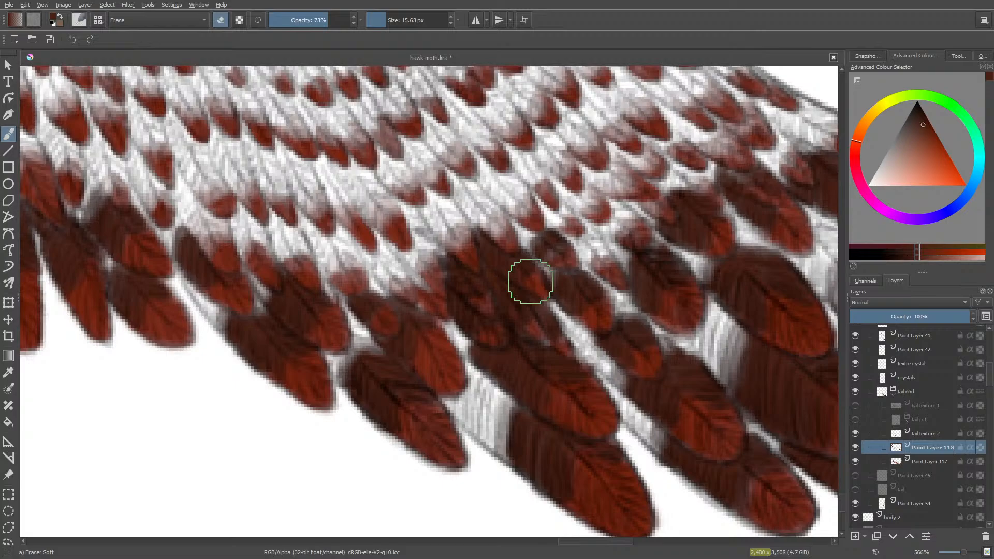
{"action": "key", "text": "slash"}
{"action": "mouse_move", "coordinate": [528, 246]}
{"action": "left_mouse_down"}
{"action": "mouse_move", "coordinate": [563, 218]}
{"action": "mouse_move", "coordinate": [552, 214]}
{"action": "left_mouse_up"}
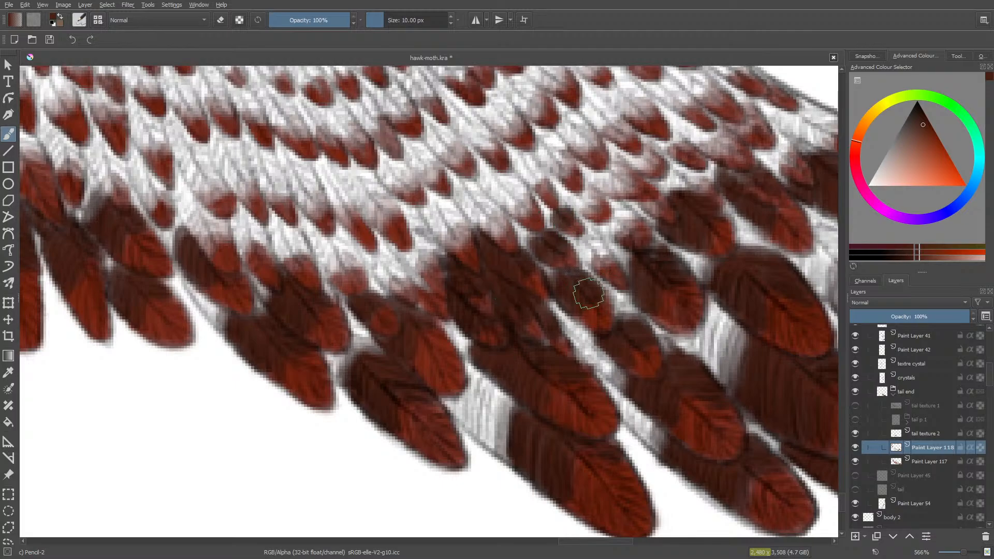
{"action": "mouse_move", "coordinate": [590, 259]}
{"action": "left_mouse_down"}
{"action": "mouse_move", "coordinate": [603, 251]}
{"action": "mouse_move", "coordinate": [603, 261]}
{"action": "mouse_move", "coordinate": [590, 256]}
{"action": "mouse_move", "coordinate": [597, 268]}
{"action": "mouse_move", "coordinate": [627, 216]}
{"action": "mouse_move", "coordinate": [613, 231]}
{"action": "left_mouse_up"}
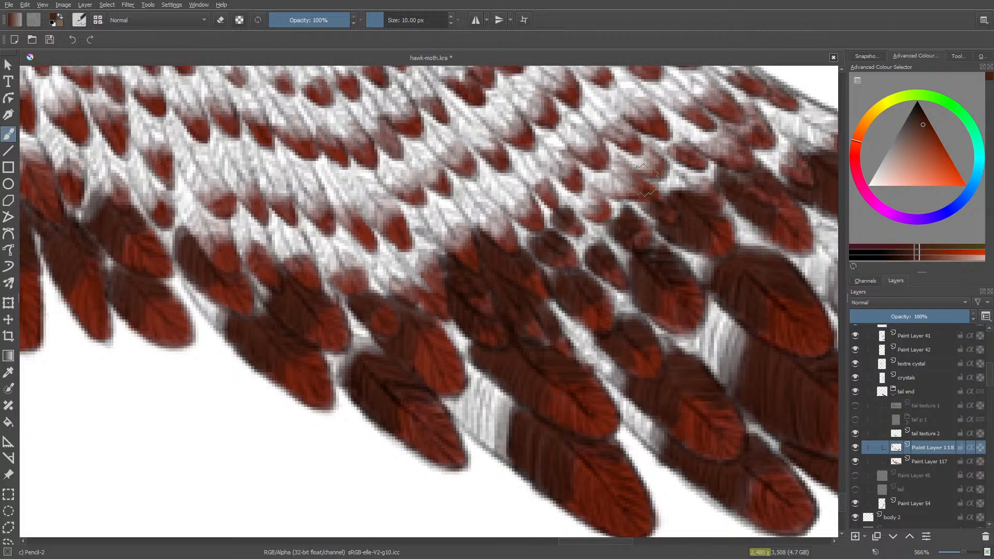
Step: Darken the faded base of the feather above the small shaded group and the small tip beside it, softly erasing the excess brown
{"action": "left_click_drag", "start_coordinate": [591, 289], "coordinate": [598, 305]}
{"action": "mouse_move", "coordinate": [631, 185]}
{"action": "left_mouse_down"}
{"action": "mouse_move", "coordinate": [620, 181]}
{"action": "mouse_move", "coordinate": [625, 170]}
{"action": "mouse_move", "coordinate": [597, 182]}
{"action": "mouse_move", "coordinate": [619, 184]}
{"action": "mouse_move", "coordinate": [608, 189]}
{"action": "left_mouse_up"}
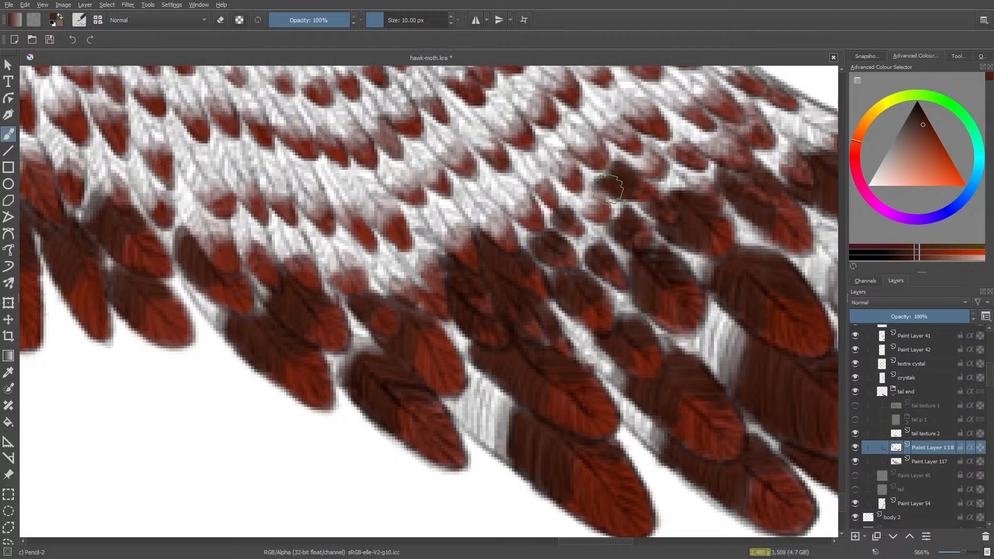
{"action": "key", "text": "e"}
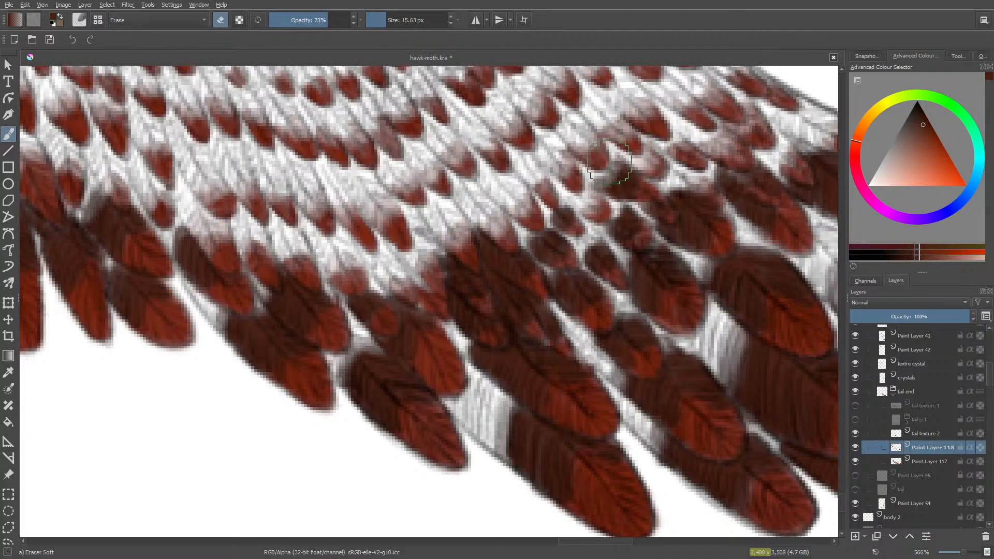
{"action": "key", "text": "e"}
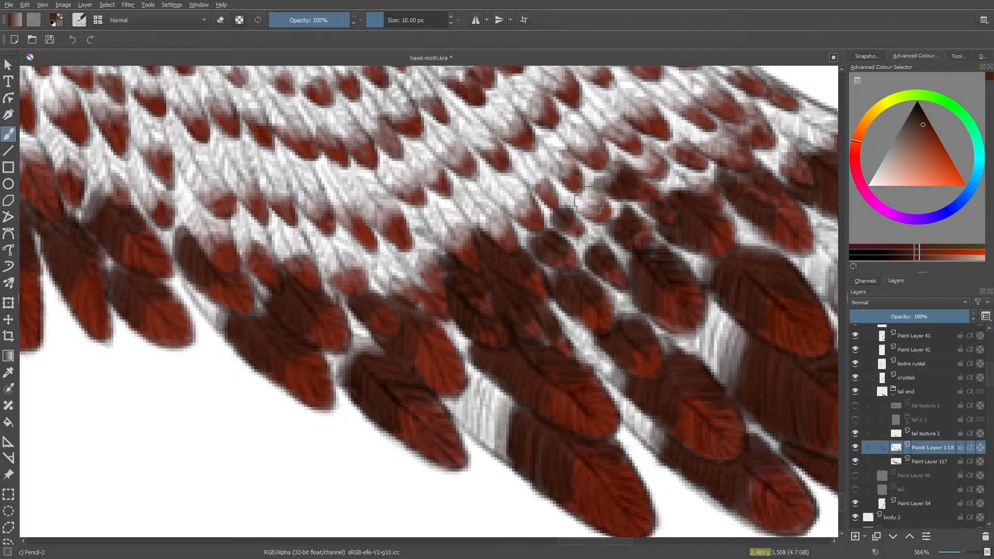
{"action": "left_click_drag", "start_coordinate": [591, 201], "coordinate": [580, 205]}
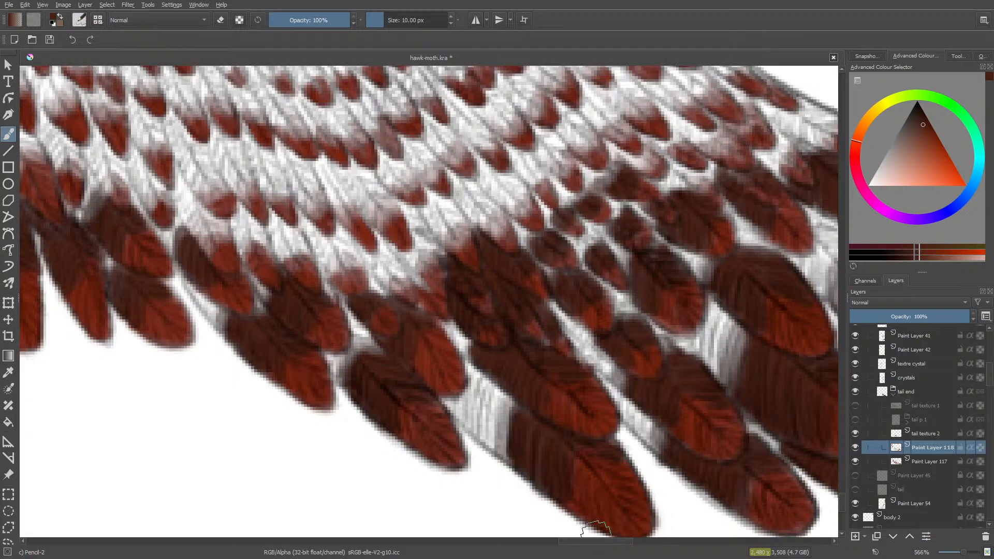
Step: Paint the row of feather bases running up to the tail's upper outline dark brown and softly erase the overlap on the small red tips
{"action": "mouse_move", "coordinate": [601, 542]}
{"action": "left_mouse_down"}
{"action": "mouse_move", "coordinate": [626, 542]}
{"action": "mouse_move", "coordinate": [610, 542]}
{"action": "left_mouse_up"}
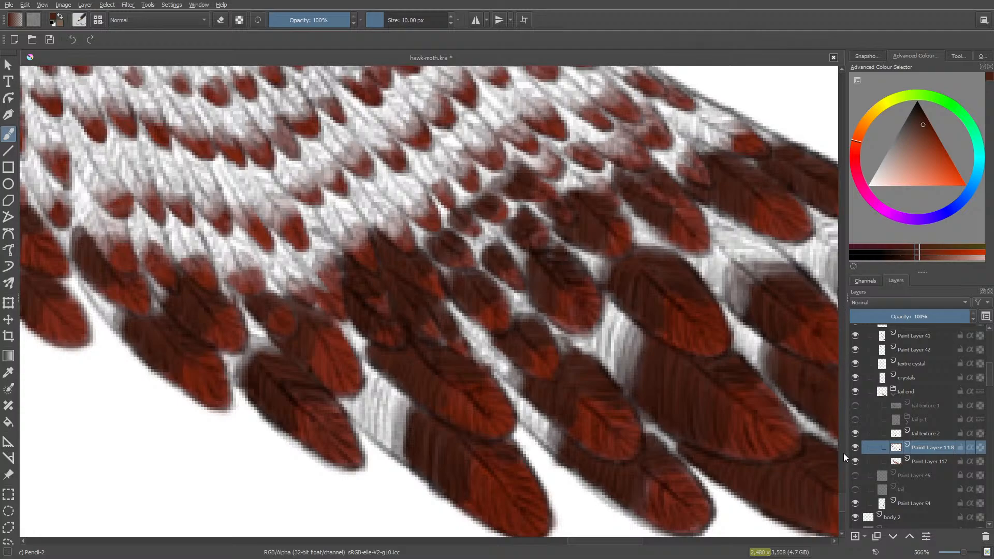
{"action": "scroll", "coordinate": [843, 502], "scroll_direction": "up", "scroll_amount": 4}
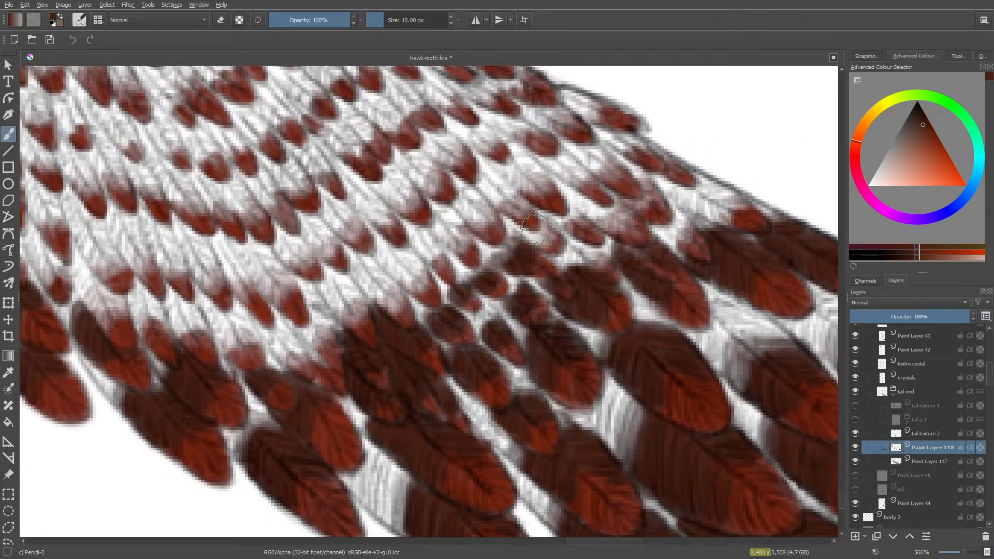
{"action": "mouse_move", "coordinate": [548, 233]}
{"action": "left_mouse_down"}
{"action": "mouse_move", "coordinate": [593, 215]}
{"action": "mouse_move", "coordinate": [569, 210]}
{"action": "mouse_move", "coordinate": [565, 223]}
{"action": "mouse_move", "coordinate": [574, 217]}
{"action": "mouse_move", "coordinate": [565, 202]}
{"action": "mouse_move", "coordinate": [570, 221]}
{"action": "mouse_move", "coordinate": [562, 213]}
{"action": "mouse_move", "coordinate": [605, 215]}
{"action": "mouse_move", "coordinate": [634, 232]}
{"action": "mouse_move", "coordinate": [625, 214]}
{"action": "mouse_move", "coordinate": [584, 209]}
{"action": "mouse_move", "coordinate": [604, 204]}
{"action": "mouse_move", "coordinate": [598, 218]}
{"action": "mouse_move", "coordinate": [648, 195]}
{"action": "left_mouse_up"}
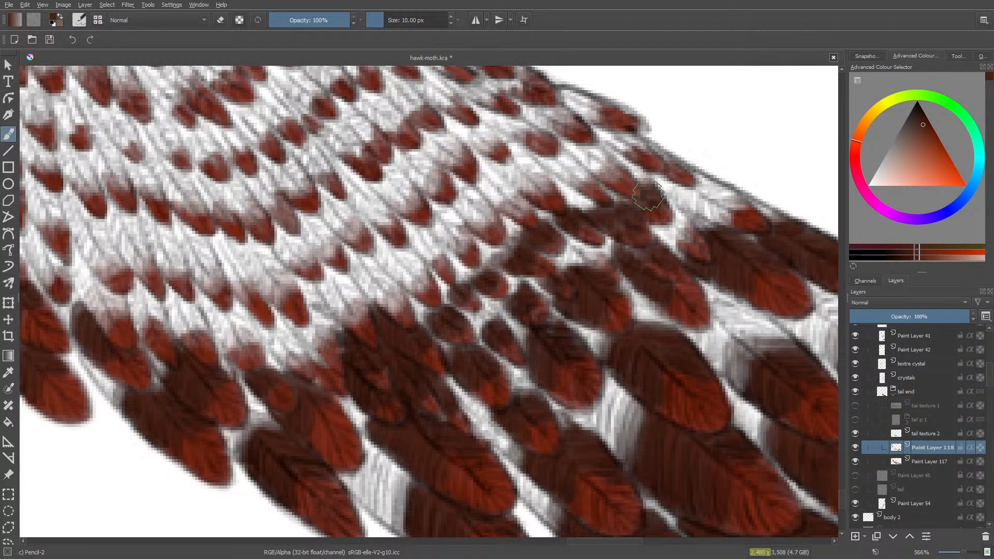
{"action": "mouse_move", "coordinate": [677, 238]}
{"action": "left_mouse_down"}
{"action": "mouse_move", "coordinate": [686, 233]}
{"action": "mouse_move", "coordinate": [665, 225]}
{"action": "mouse_move", "coordinate": [678, 221]}
{"action": "mouse_move", "coordinate": [655, 187]}
{"action": "left_mouse_up"}
{"action": "mouse_move", "coordinate": [716, 210]}
{"action": "left_mouse_down"}
{"action": "mouse_move", "coordinate": [726, 214]}
{"action": "mouse_move", "coordinate": [718, 198]}
{"action": "mouse_move", "coordinate": [727, 201]}
{"action": "mouse_move", "coordinate": [716, 181]}
{"action": "mouse_move", "coordinate": [711, 192]}
{"action": "mouse_move", "coordinate": [697, 178]}
{"action": "mouse_move", "coordinate": [714, 194]}
{"action": "mouse_move", "coordinate": [703, 203]}
{"action": "mouse_move", "coordinate": [671, 191]}
{"action": "left_mouse_up"}
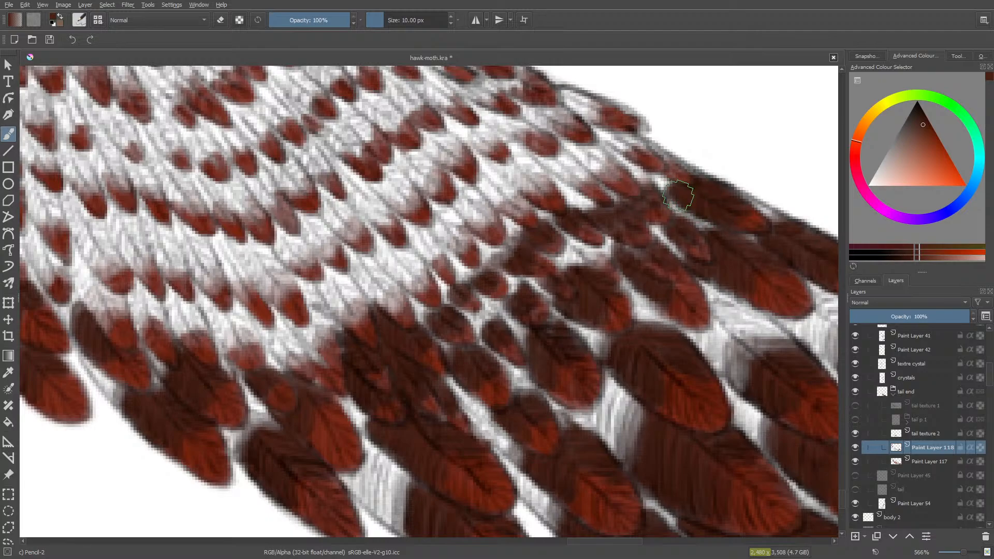
{"action": "key", "text": "e"}
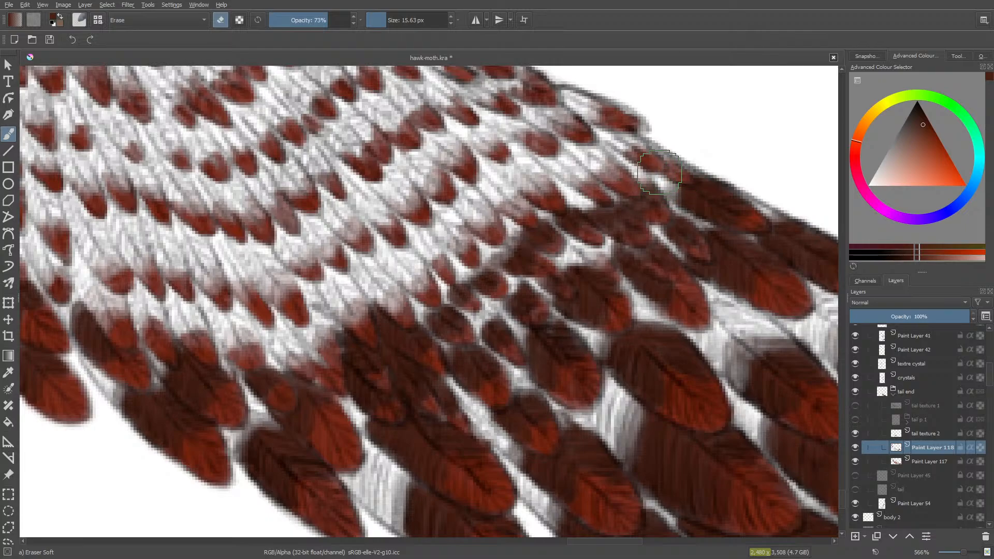
{"action": "key", "text": "e"}
Step: Shade the pale base of the feather topping the darkened central cluster dark brown and softly erase the brown covering its red tip
{"action": "mouse_move", "coordinate": [599, 542]}
{"action": "left_mouse_down"}
{"action": "mouse_move", "coordinate": [518, 541]}
{"action": "mouse_move", "coordinate": [543, 541]}
{"action": "left_mouse_up"}
{"action": "mouse_move", "coordinate": [553, 543]}
{"action": "left_mouse_down"}
{"action": "mouse_move", "coordinate": [599, 536]}
{"action": "mouse_move", "coordinate": [577, 542]}
{"action": "left_mouse_up"}
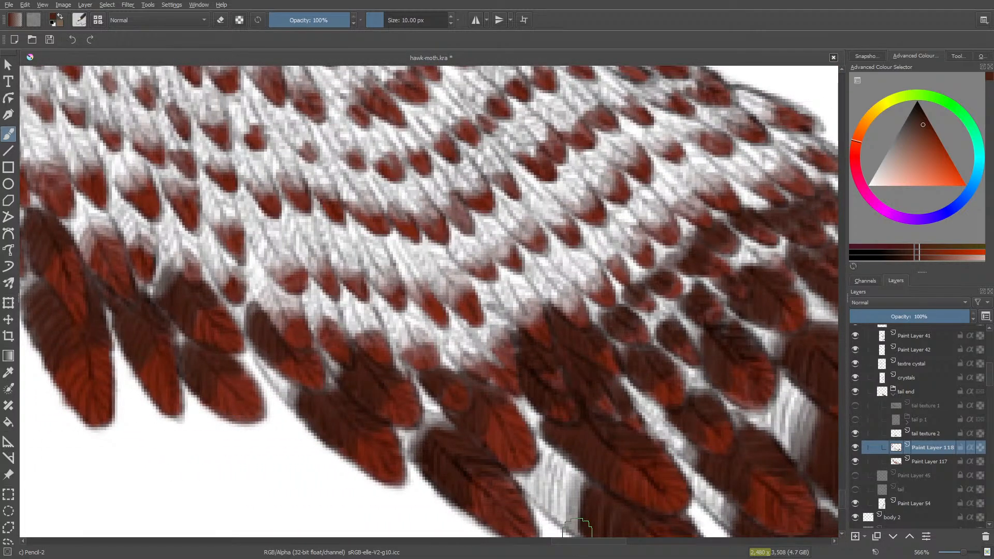
{"action": "mouse_move", "coordinate": [576, 311]}
{"action": "left_mouse_down"}
{"action": "mouse_move", "coordinate": [569, 315]}
{"action": "mouse_move", "coordinate": [558, 293]}
{"action": "left_mouse_up"}
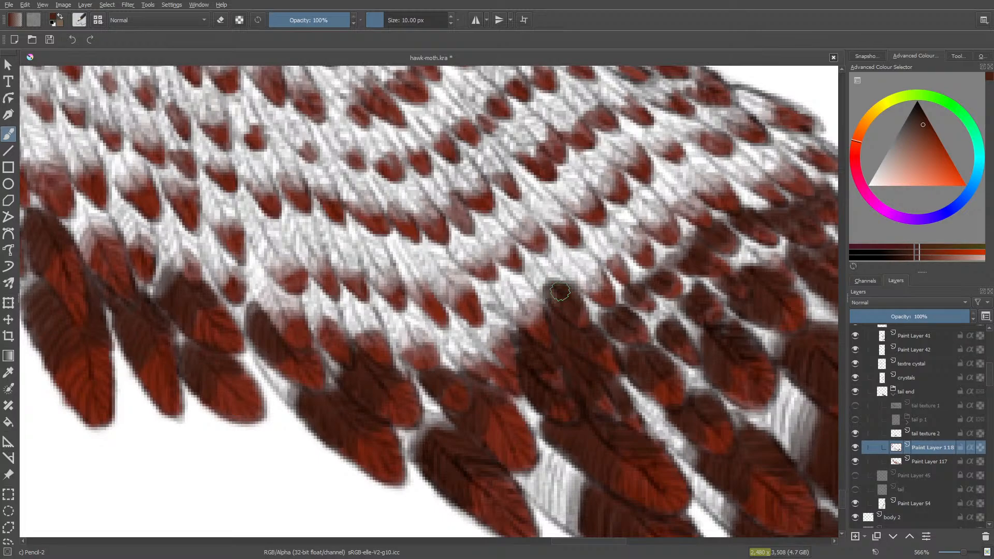
{"action": "key", "text": "slash"}
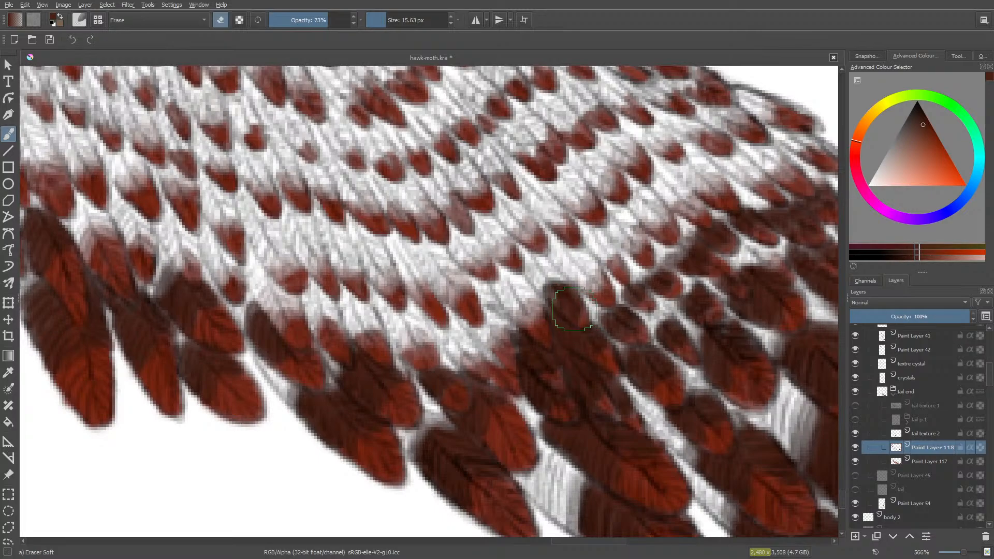
{"action": "left_click_drag", "start_coordinate": [576, 314], "coordinate": [566, 302]}
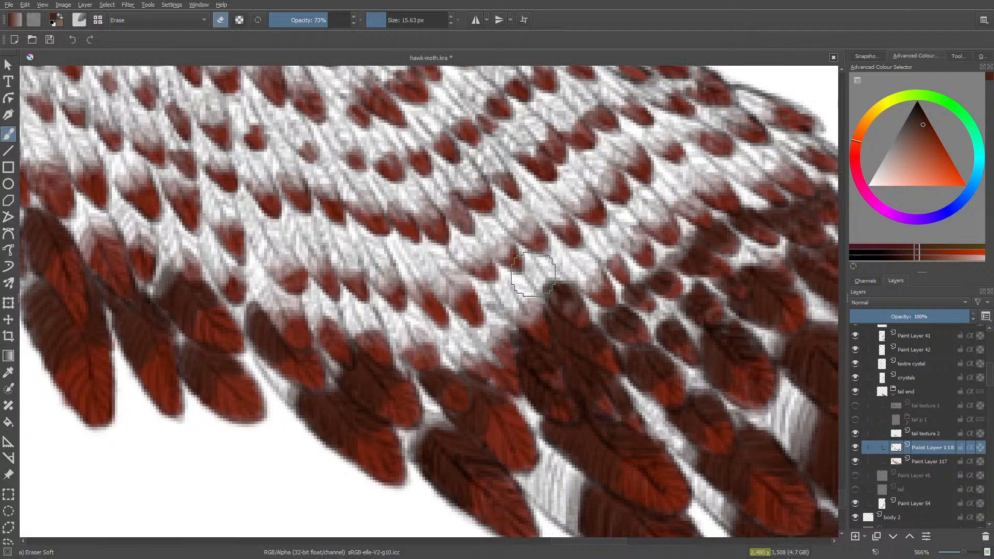
{"action": "key", "text": "slash"}
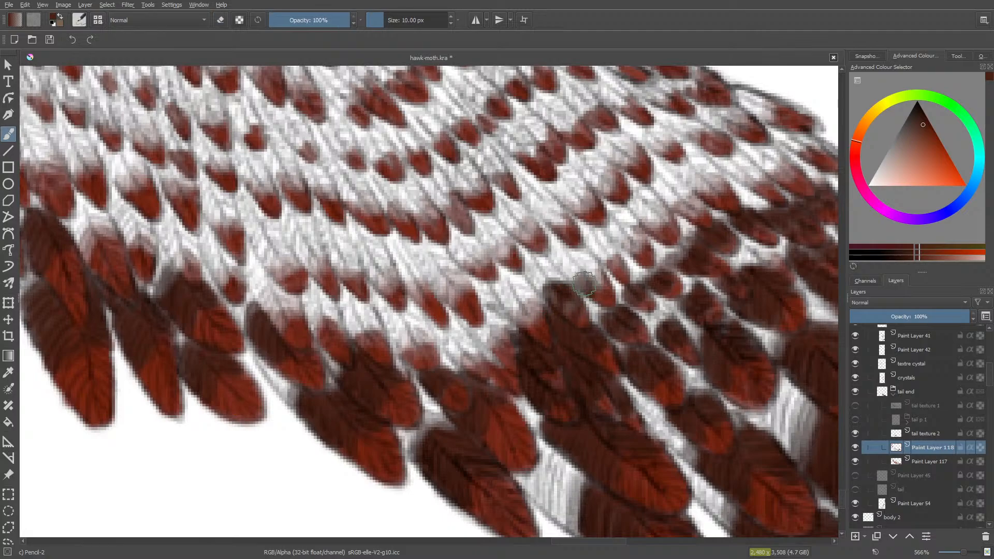
Step: Paint dark brown over the bases of the next small feathers up the diagonal row and softly erase the spill around their upper edges
{"action": "mouse_move", "coordinate": [591, 264]}
{"action": "left_mouse_down"}
{"action": "mouse_move", "coordinate": [600, 286]}
{"action": "mouse_move", "coordinate": [587, 274]}
{"action": "left_mouse_up"}
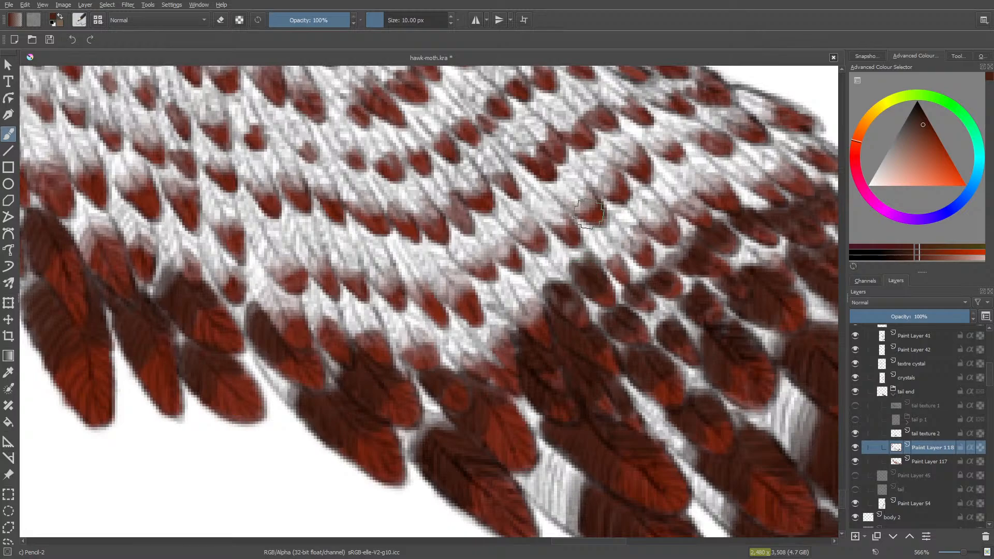
{"action": "key", "text": "slash"}
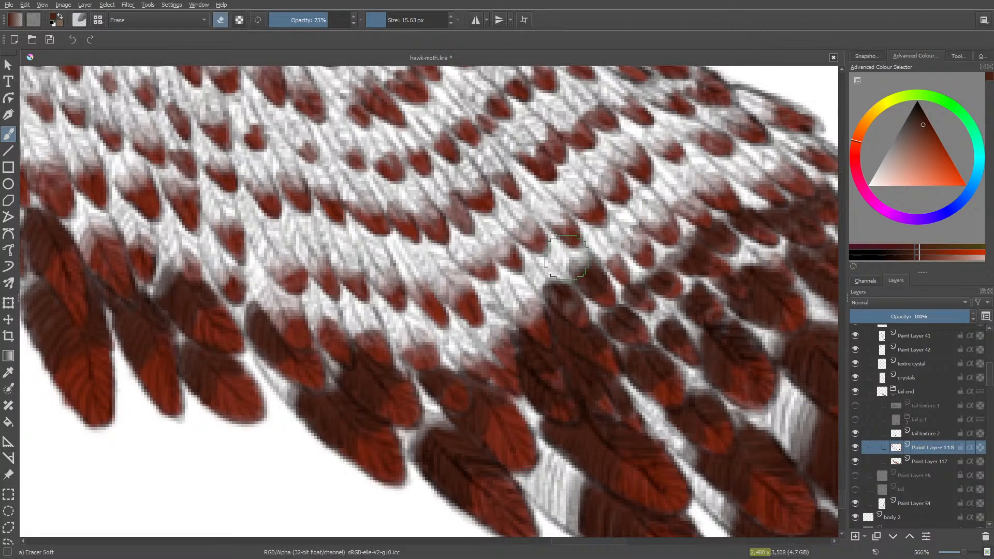
{"action": "left_click_drag", "start_coordinate": [573, 254], "coordinate": [542, 266]}
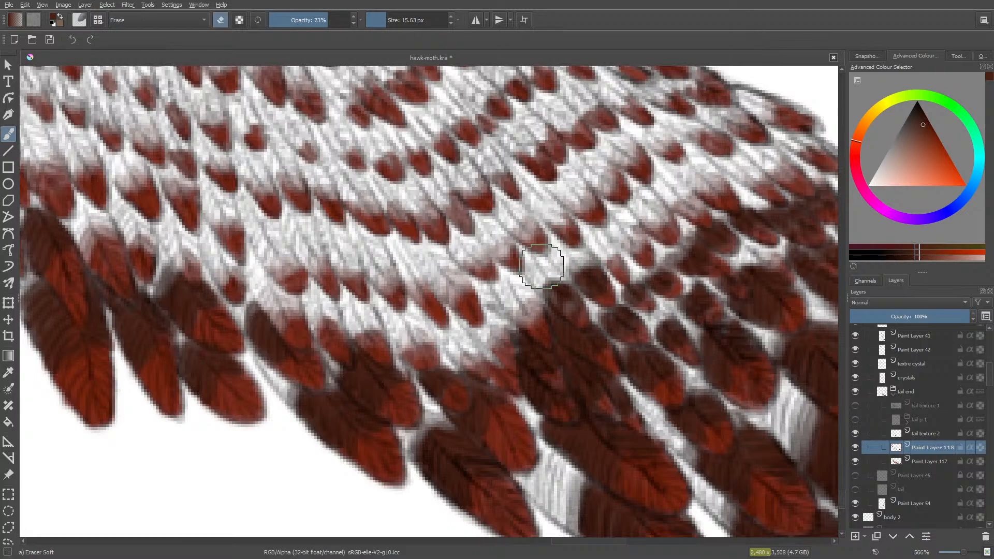
{"action": "key", "text": "slash"}
{"action": "mouse_move", "coordinate": [608, 241]}
{"action": "left_mouse_down"}
{"action": "mouse_move", "coordinate": [612, 263]}
{"action": "mouse_move", "coordinate": [598, 233]}
{"action": "mouse_move", "coordinate": [610, 258]}
{"action": "mouse_move", "coordinate": [612, 208]}
{"action": "mouse_move", "coordinate": [632, 244]}
{"action": "mouse_move", "coordinate": [623, 241]}
{"action": "mouse_move", "coordinate": [627, 231]}
{"action": "mouse_move", "coordinate": [639, 241]}
{"action": "mouse_move", "coordinate": [619, 232]}
{"action": "mouse_move", "coordinate": [629, 233]}
{"action": "mouse_move", "coordinate": [615, 206]}
{"action": "mouse_move", "coordinate": [598, 211]}
{"action": "mouse_move", "coordinate": [607, 181]}
{"action": "left_mouse_up"}
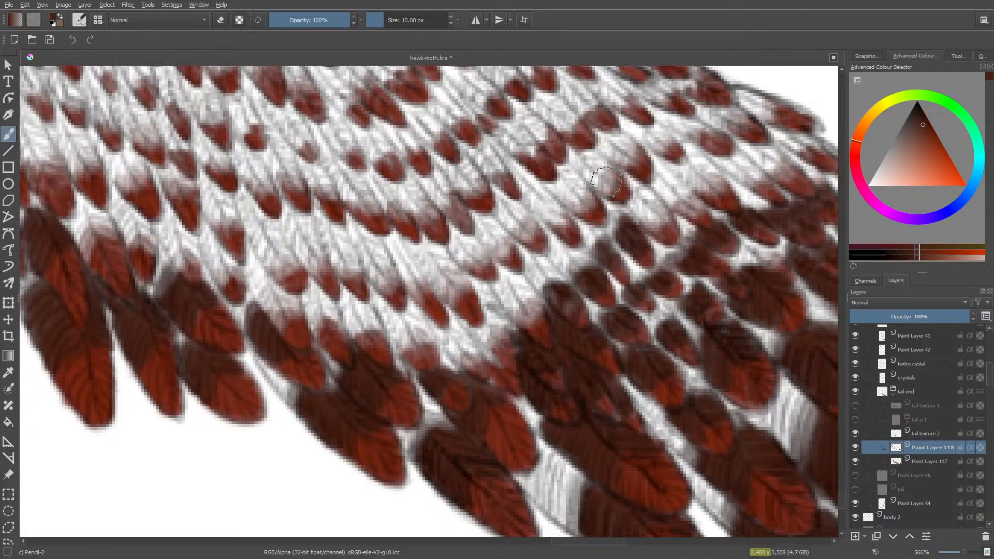
{"action": "key", "text": "e"}
{"action": "mouse_move", "coordinate": [609, 225]}
{"action": "left_mouse_down"}
{"action": "mouse_move", "coordinate": [619, 228]}
{"action": "mouse_move", "coordinate": [573, 266]}
{"action": "left_mouse_up"}
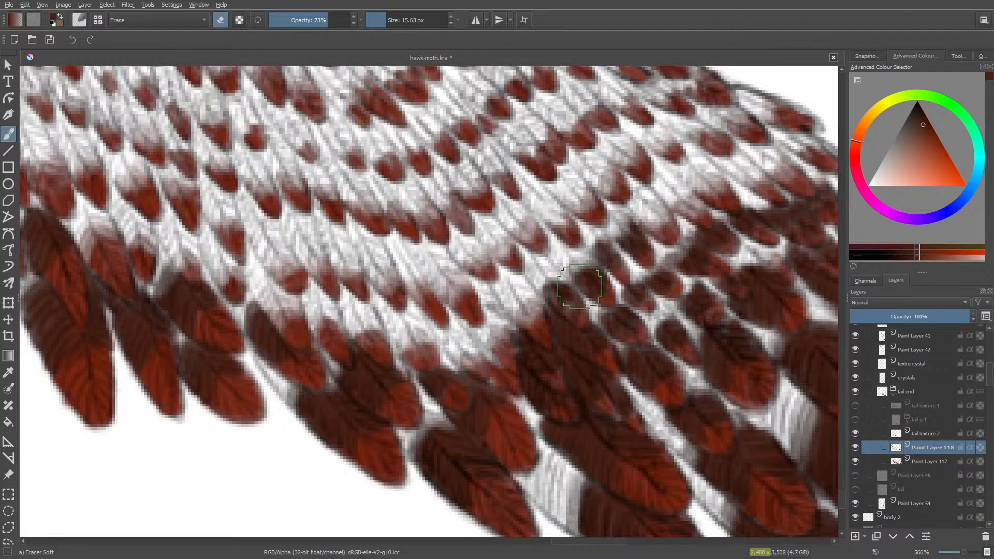
{"action": "key", "text": "slash"}
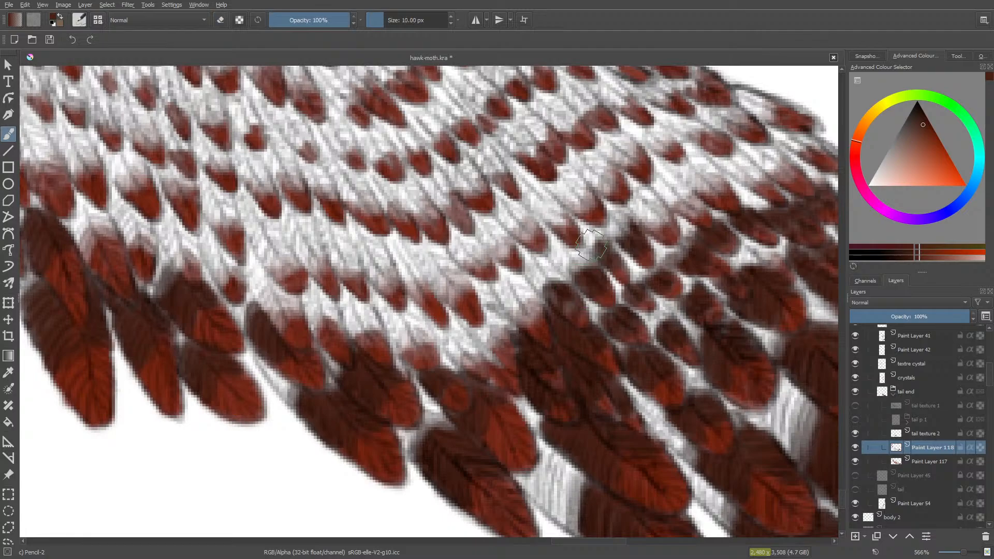
Step: Continue the dark brown shading over the feather bases farther up the diagonal row and softly erase the overlap on the red tips above
{"action": "mouse_move", "coordinate": [629, 232]}
{"action": "left_mouse_down"}
{"action": "mouse_move", "coordinate": [644, 215]}
{"action": "mouse_move", "coordinate": [660, 219]}
{"action": "mouse_move", "coordinate": [655, 231]}
{"action": "mouse_move", "coordinate": [652, 205]}
{"action": "mouse_move", "coordinate": [669, 225]}
{"action": "mouse_move", "coordinate": [659, 235]}
{"action": "mouse_move", "coordinate": [689, 203]}
{"action": "mouse_move", "coordinate": [699, 212]}
{"action": "mouse_move", "coordinate": [671, 200]}
{"action": "mouse_move", "coordinate": [682, 204]}
{"action": "mouse_move", "coordinate": [671, 187]}
{"action": "mouse_move", "coordinate": [724, 189]}
{"action": "mouse_move", "coordinate": [691, 179]}
{"action": "mouse_move", "coordinate": [713, 177]}
{"action": "mouse_move", "coordinate": [702, 164]}
{"action": "mouse_move", "coordinate": [658, 205]}
{"action": "mouse_move", "coordinate": [699, 161]}
{"action": "mouse_move", "coordinate": [657, 181]}
{"action": "left_mouse_up"}
{"action": "key", "text": "e"}
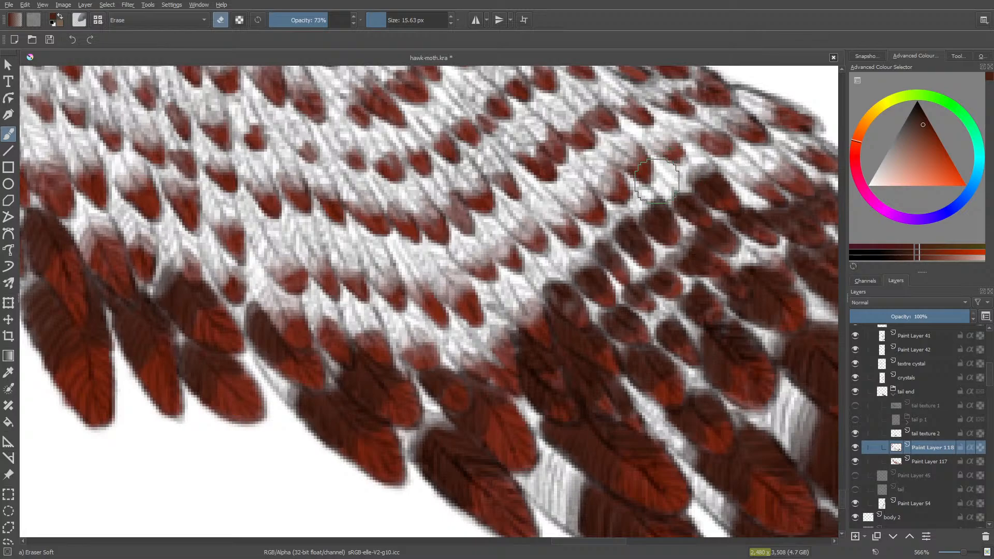
{"action": "key", "text": "e"}
Step: Shade the last feather bases of the diagonal row up to the tail's upper outline dark brown, softly erasing spill on the adjacent tips
{"action": "scroll", "coordinate": [613, 539], "scroll_direction": "right", "scroll_amount": 3}
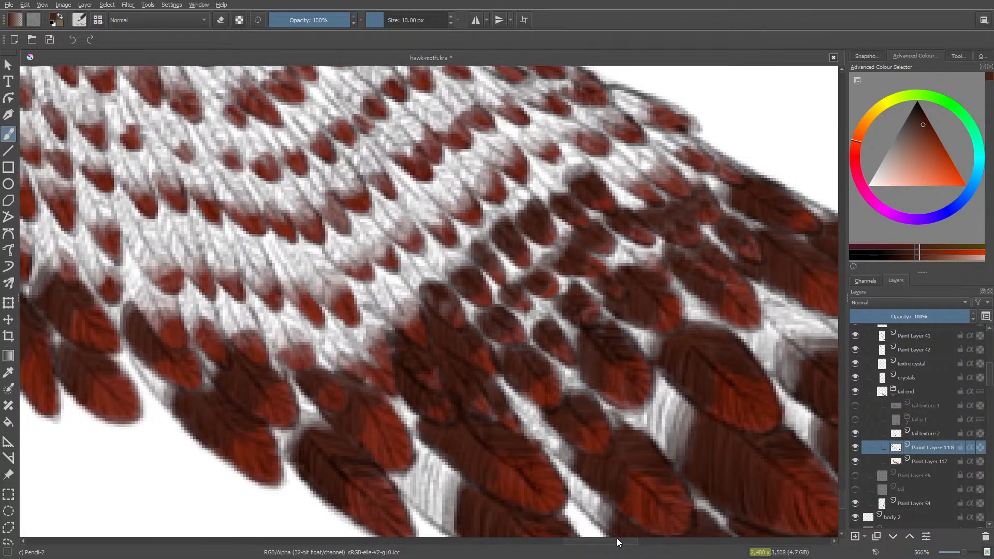
{"action": "mouse_move", "coordinate": [629, 174]}
{"action": "left_mouse_down"}
{"action": "mouse_move", "coordinate": [600, 150]}
{"action": "mouse_move", "coordinate": [614, 168]}
{"action": "mouse_move", "coordinate": [649, 178]}
{"action": "mouse_move", "coordinate": [586, 223]}
{"action": "mouse_move", "coordinate": [619, 181]}
{"action": "mouse_move", "coordinate": [663, 169]}
{"action": "mouse_move", "coordinate": [652, 173]}
{"action": "mouse_move", "coordinate": [657, 163]}
{"action": "mouse_move", "coordinate": [642, 152]}
{"action": "mouse_move", "coordinate": [601, 180]}
{"action": "left_mouse_up"}
{"action": "key", "text": "e"}
{"action": "key", "text": "e"}
{"action": "key", "text": "e"}
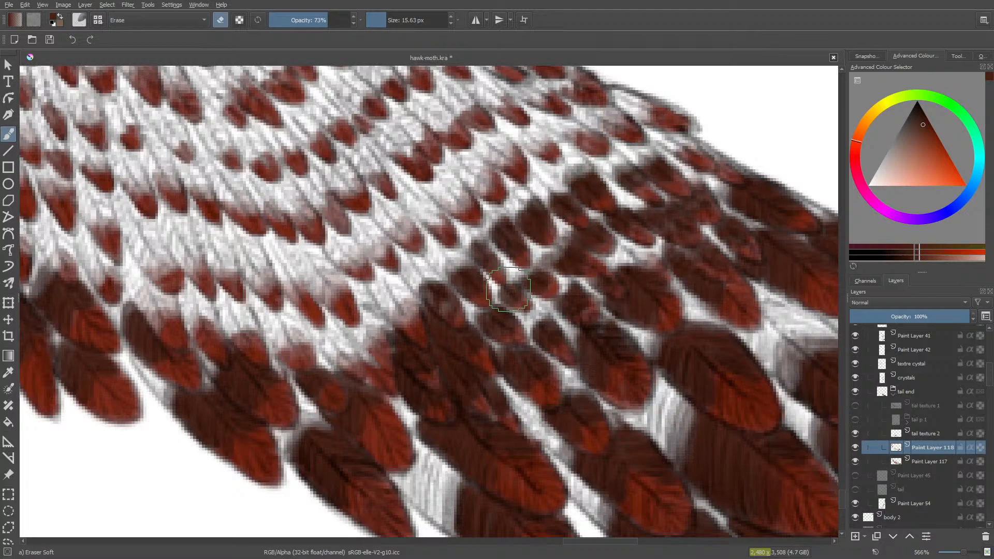
{"action": "mouse_move", "coordinate": [665, 132]}
{"action": "left_mouse_down"}
{"action": "mouse_move", "coordinate": [670, 146]}
{"action": "mouse_move", "coordinate": [684, 120]}
{"action": "mouse_move", "coordinate": [645, 132]}
{"action": "left_mouse_up"}
{"action": "key", "text": "e"}
{"action": "mouse_move", "coordinate": [668, 146]}
{"action": "left_mouse_down"}
{"action": "mouse_move", "coordinate": [694, 150]}
{"action": "mouse_move", "coordinate": [683, 148]}
{"action": "left_mouse_up"}
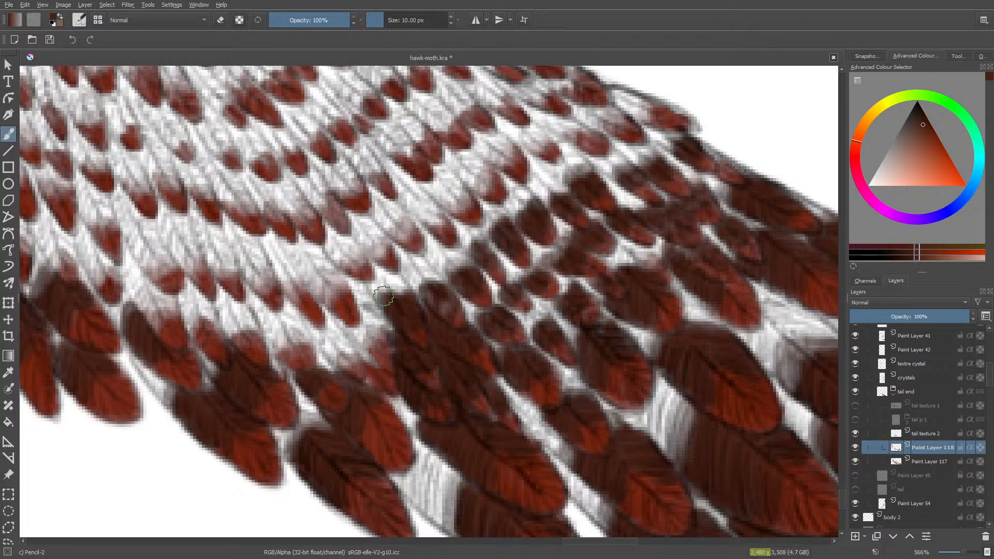
Step: Shade the small feather bases bordering the pale side of the darkened central cluster dark brown and softly erase spill on the tips above
{"action": "mouse_move", "coordinate": [384, 296]}
{"action": "left_mouse_down"}
{"action": "mouse_move", "coordinate": [407, 297]}
{"action": "mouse_move", "coordinate": [392, 268]}
{"action": "mouse_move", "coordinate": [428, 304]}
{"action": "mouse_move", "coordinate": [413, 273]}
{"action": "mouse_move", "coordinate": [426, 288]}
{"action": "mouse_move", "coordinate": [435, 280]}
{"action": "mouse_move", "coordinate": [424, 269]}
{"action": "mouse_move", "coordinate": [437, 281]}
{"action": "mouse_move", "coordinate": [426, 275]}
{"action": "mouse_move", "coordinate": [440, 304]}
{"action": "mouse_move", "coordinate": [433, 300]}
{"action": "mouse_move", "coordinate": [429, 346]}
{"action": "left_mouse_up"}
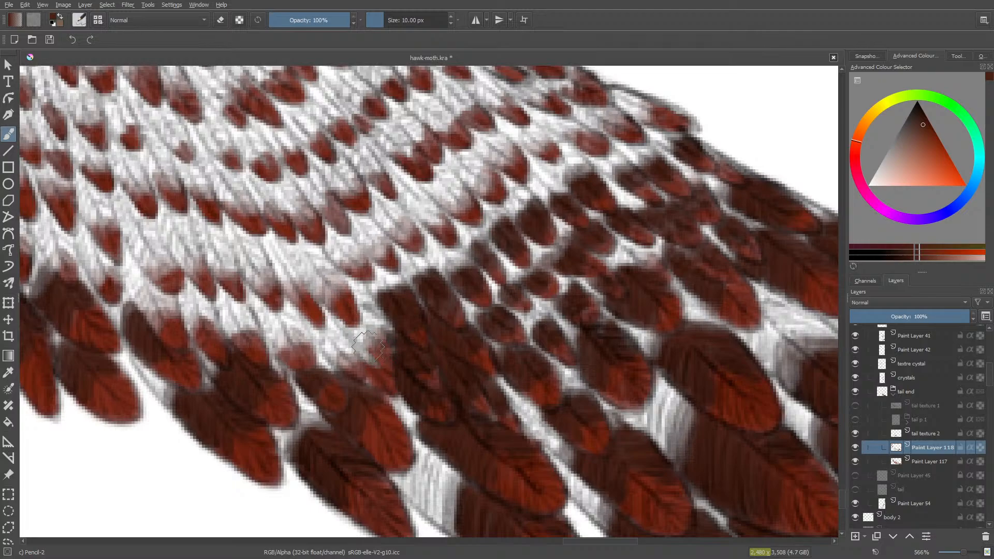
{"action": "left_click_drag", "start_coordinate": [364, 325], "coordinate": [372, 343]}
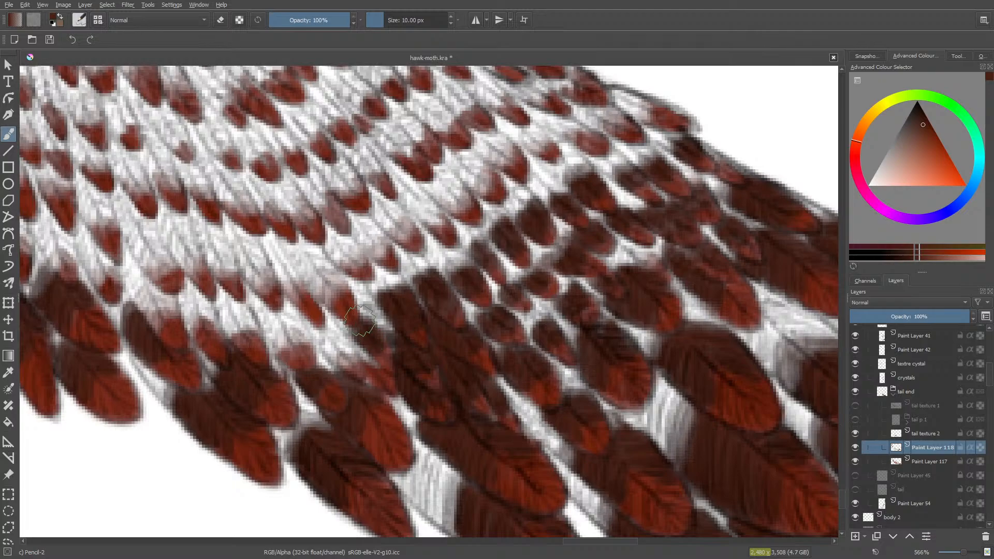
{"action": "mouse_move", "coordinate": [361, 303]}
{"action": "left_mouse_down"}
{"action": "mouse_move", "coordinate": [380, 323]}
{"action": "mouse_move", "coordinate": [352, 291]}
{"action": "mouse_move", "coordinate": [371, 302]}
{"action": "mouse_move", "coordinate": [352, 276]}
{"action": "mouse_move", "coordinate": [367, 297]}
{"action": "mouse_move", "coordinate": [349, 227]}
{"action": "mouse_move", "coordinate": [314, 345]}
{"action": "mouse_move", "coordinate": [355, 316]}
{"action": "mouse_move", "coordinate": [333, 340]}
{"action": "mouse_move", "coordinate": [348, 355]}
{"action": "mouse_move", "coordinate": [335, 346]}
{"action": "mouse_move", "coordinate": [340, 355]}
{"action": "mouse_move", "coordinate": [332, 355]}
{"action": "mouse_move", "coordinate": [341, 363]}
{"action": "mouse_move", "coordinate": [331, 339]}
{"action": "mouse_move", "coordinate": [345, 353]}
{"action": "mouse_move", "coordinate": [326, 321]}
{"action": "mouse_move", "coordinate": [338, 341]}
{"action": "mouse_move", "coordinate": [317, 327]}
{"action": "mouse_move", "coordinate": [325, 344]}
{"action": "mouse_move", "coordinate": [324, 321]}
{"action": "mouse_move", "coordinate": [335, 332]}
{"action": "mouse_move", "coordinate": [321, 312]}
{"action": "mouse_move", "coordinate": [313, 341]}
{"action": "mouse_move", "coordinate": [309, 324]}
{"action": "mouse_move", "coordinate": [264, 348]}
{"action": "mouse_move", "coordinate": [303, 341]}
{"action": "mouse_move", "coordinate": [291, 329]}
{"action": "mouse_move", "coordinate": [299, 341]}
{"action": "mouse_move", "coordinate": [281, 331]}
{"action": "mouse_move", "coordinate": [281, 345]}
{"action": "mouse_move", "coordinate": [270, 325]}
{"action": "mouse_move", "coordinate": [297, 342]}
{"action": "mouse_move", "coordinate": [275, 308]}
{"action": "mouse_move", "coordinate": [284, 320]}
{"action": "mouse_move", "coordinate": [280, 278]}
{"action": "left_mouse_up"}
{"action": "key", "text": "/"}
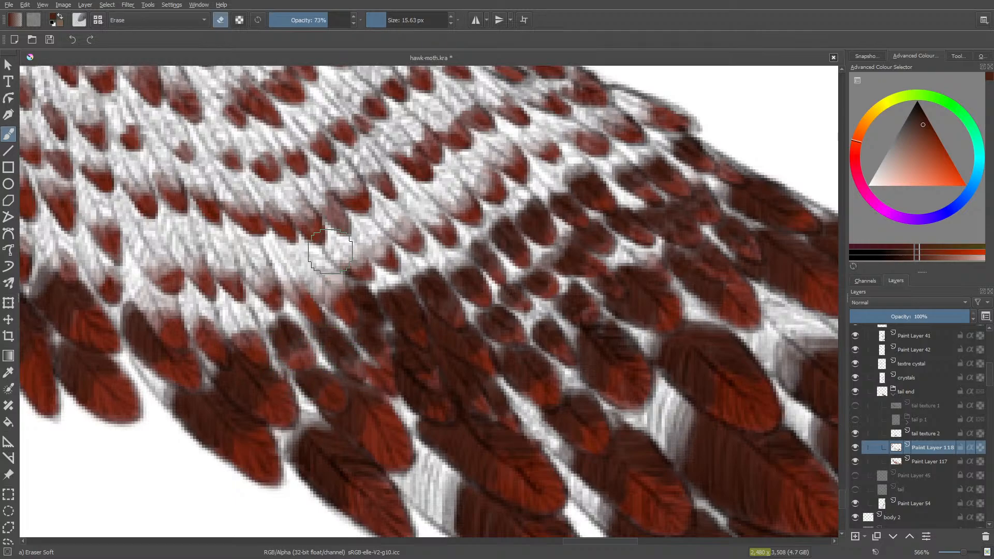
Step: Paint dark brown over the base of the small feather above the next large red-tipped one and softly erase the spill around it
{"action": "key", "text": "/"}
{"action": "scroll", "coordinate": [584, 542], "scroll_direction": "left", "scroll_amount": 4}
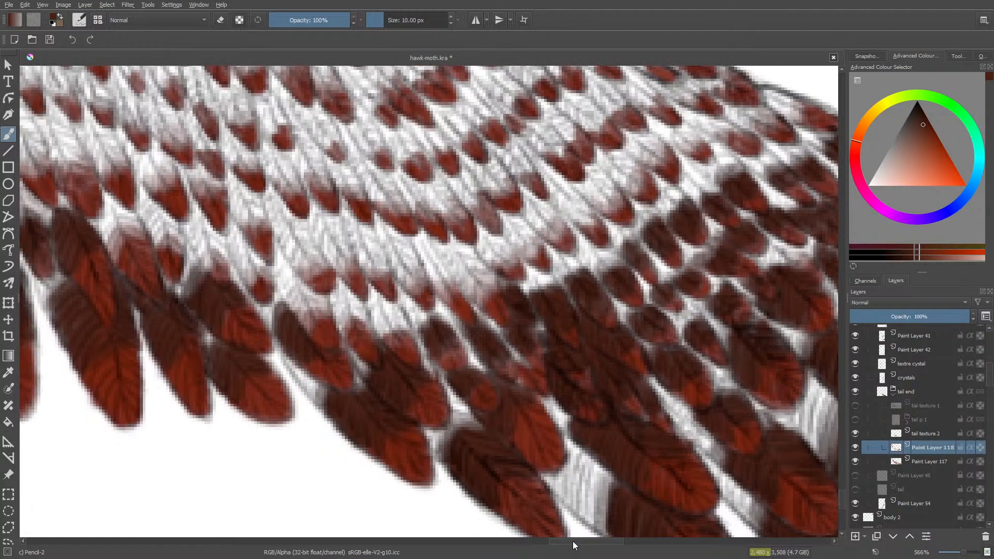
{"action": "mouse_move", "coordinate": [381, 334]}
{"action": "left_mouse_down"}
{"action": "mouse_move", "coordinate": [396, 327]}
{"action": "mouse_move", "coordinate": [391, 304]}
{"action": "mouse_move", "coordinate": [389, 330]}
{"action": "left_mouse_up"}
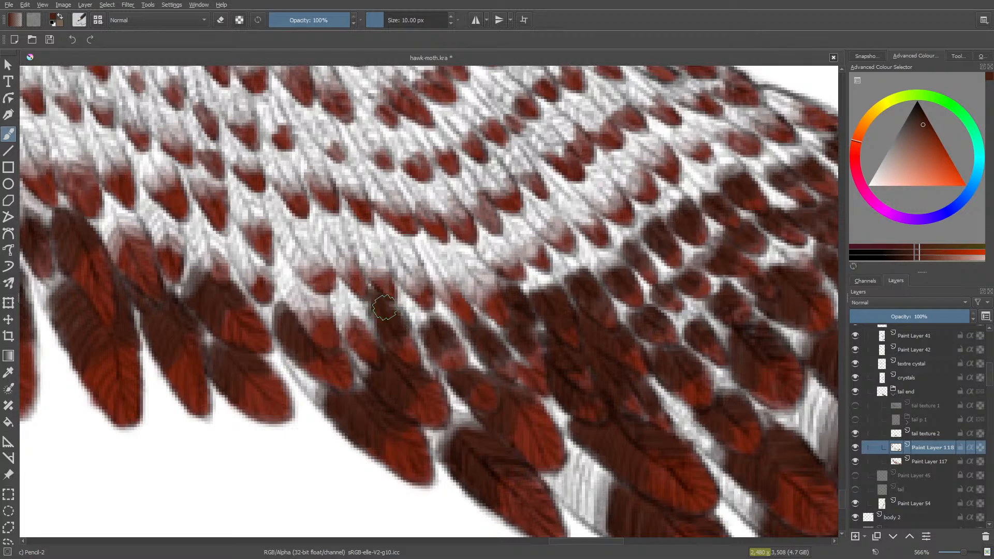
{"action": "key", "text": "e"}
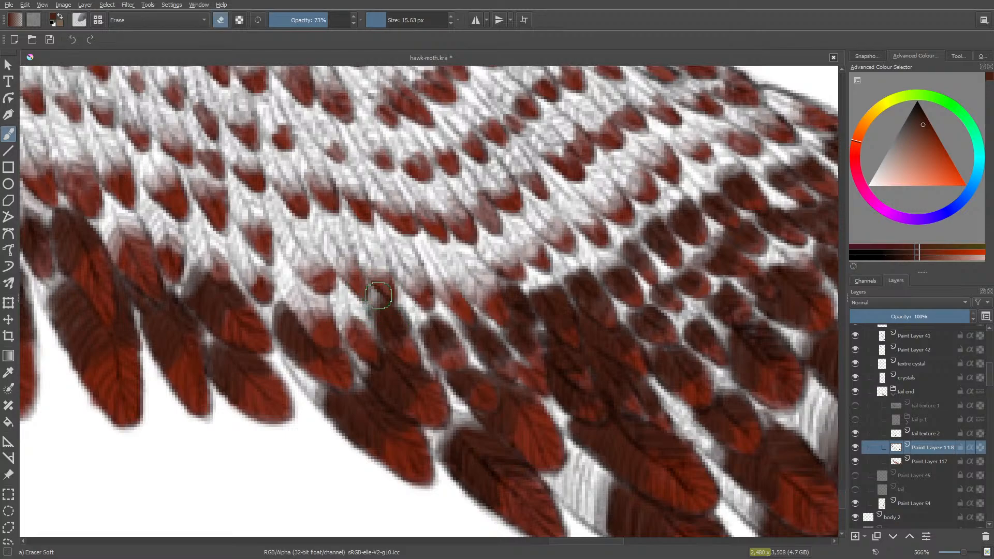
{"action": "mouse_move", "coordinate": [369, 320]}
{"action": "left_mouse_down"}
{"action": "mouse_move", "coordinate": [376, 333]}
{"action": "mouse_move", "coordinate": [404, 311]}
{"action": "left_mouse_up"}
{"action": "left_click_drag", "start_coordinate": [371, 358], "coordinate": [356, 378]}
Step: Shade the next two feather bases leading away from the central cluster dark brown, softly erasing the overlap on the red tips above and below
{"action": "key", "text": "e"}
{"action": "mouse_move", "coordinate": [346, 323]}
{"action": "left_mouse_down"}
{"action": "mouse_move", "coordinate": [343, 311]}
{"action": "mouse_move", "coordinate": [356, 317]}
{"action": "mouse_move", "coordinate": [339, 293]}
{"action": "left_mouse_up"}
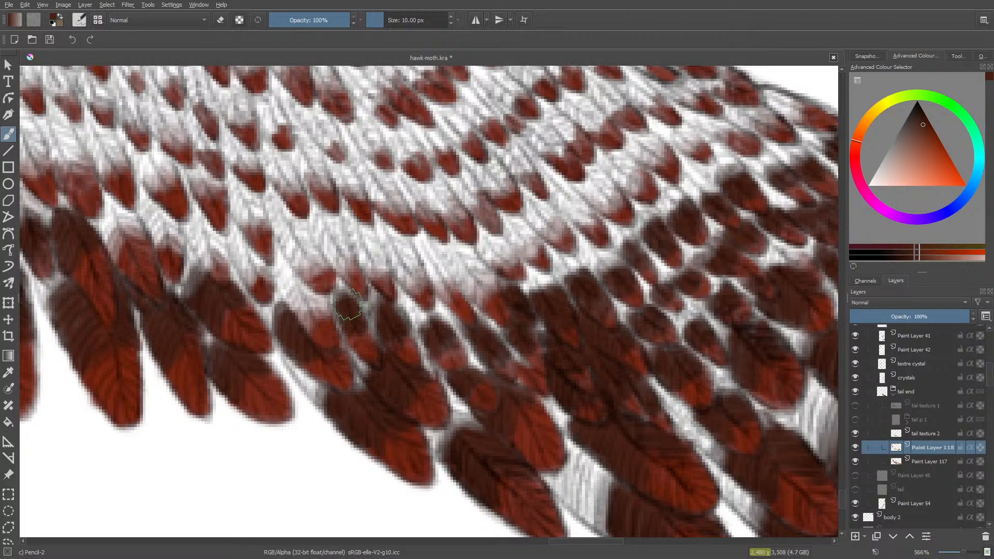
{"action": "key", "text": "e"}
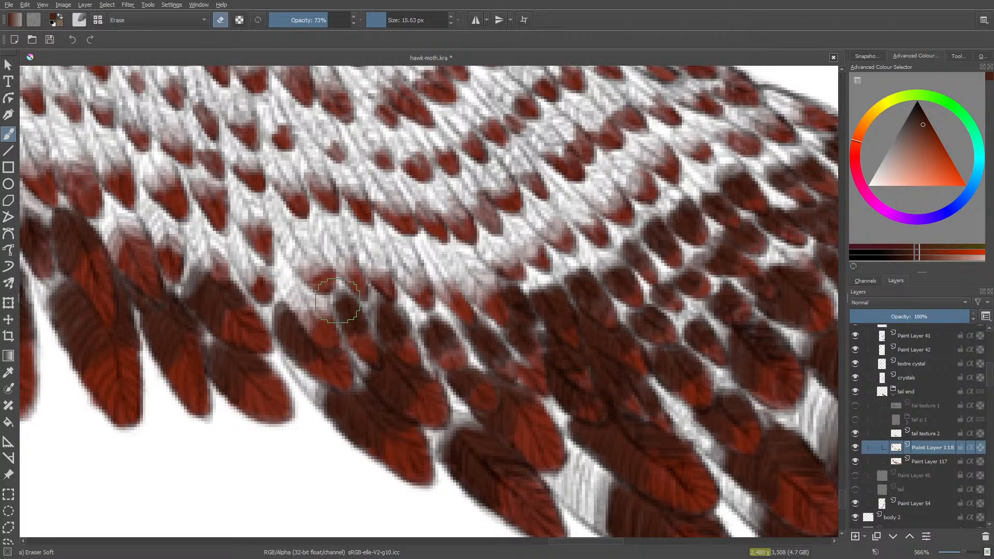
{"action": "mouse_move", "coordinate": [346, 310]}
{"action": "left_mouse_down"}
{"action": "mouse_move", "coordinate": [337, 292]}
{"action": "mouse_move", "coordinate": [346, 274]}
{"action": "left_mouse_up"}
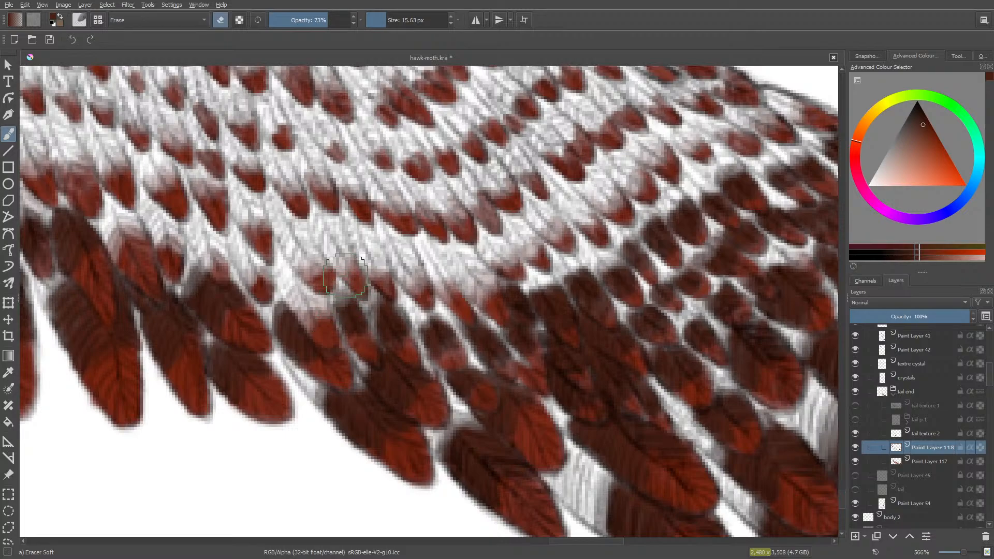
{"action": "key", "text": "e"}
{"action": "mouse_move", "coordinate": [311, 334]}
{"action": "left_mouse_down"}
{"action": "mouse_move", "coordinate": [293, 302]}
{"action": "mouse_move", "coordinate": [307, 324]}
{"action": "mouse_move", "coordinate": [301, 289]}
{"action": "mouse_move", "coordinate": [322, 316]}
{"action": "mouse_move", "coordinate": [294, 275]}
{"action": "mouse_move", "coordinate": [314, 310]}
{"action": "mouse_move", "coordinate": [309, 292]}
{"action": "mouse_move", "coordinate": [306, 308]}
{"action": "mouse_move", "coordinate": [291, 298]}
{"action": "mouse_move", "coordinate": [304, 317]}
{"action": "mouse_move", "coordinate": [287, 286]}
{"action": "mouse_move", "coordinate": [310, 301]}
{"action": "left_mouse_up"}
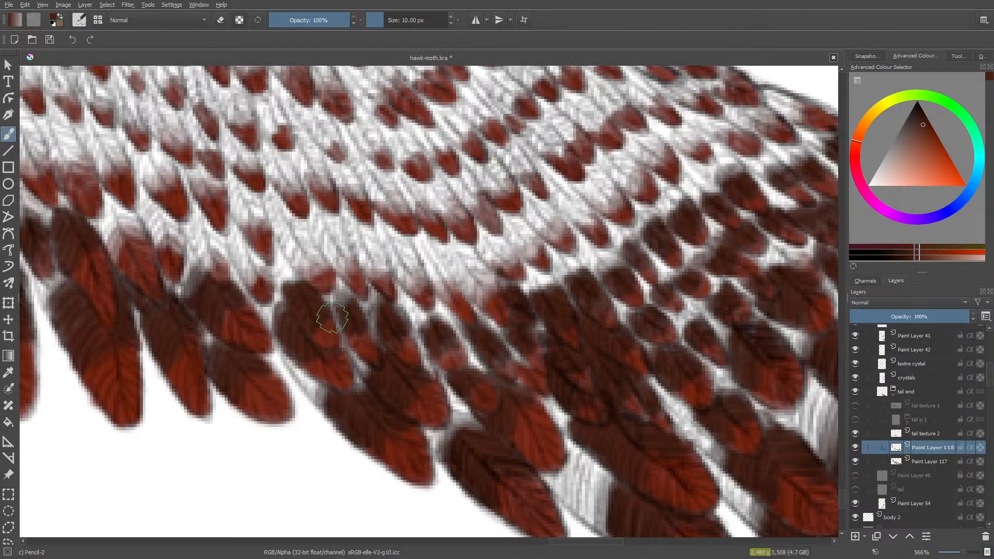
{"action": "key", "text": "e"}
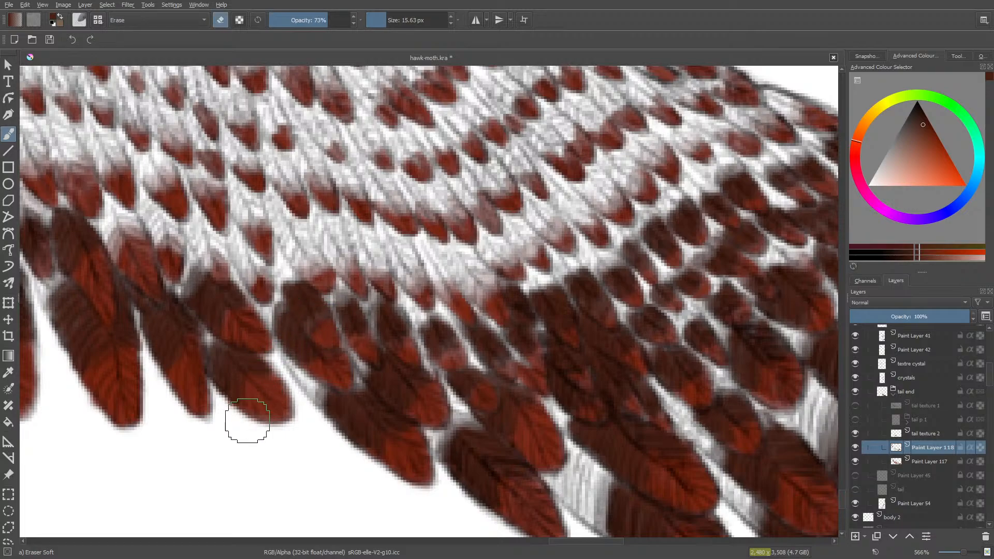
{"action": "key", "text": "e"}
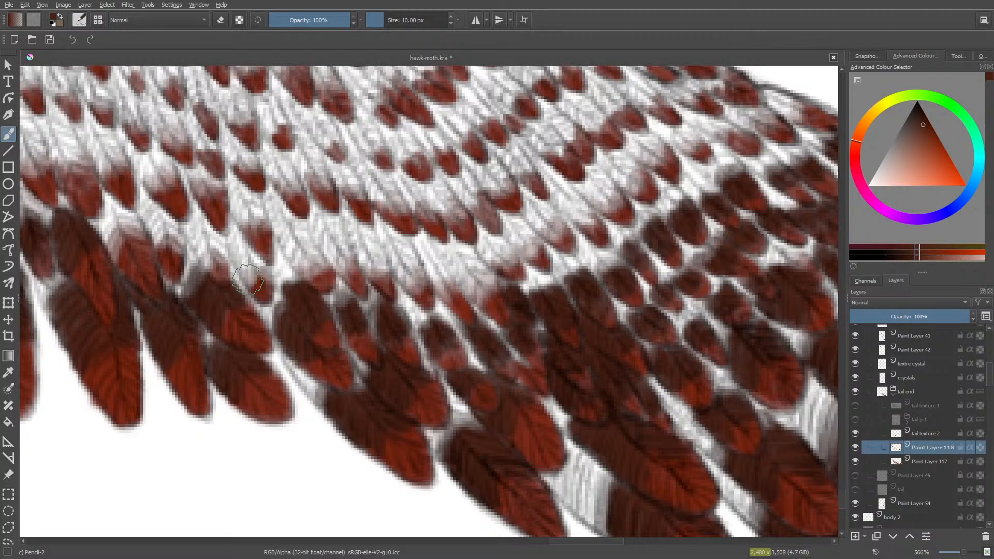
Step: Darken the feather bases of the row above, working back to the central cluster, and softly erase brown from the tips over them
{"action": "mouse_move", "coordinate": [247, 279]}
{"action": "left_mouse_down"}
{"action": "mouse_move", "coordinate": [243, 255]}
{"action": "mouse_move", "coordinate": [255, 272]}
{"action": "mouse_move", "coordinate": [240, 259]}
{"action": "mouse_move", "coordinate": [247, 296]}
{"action": "mouse_move", "coordinate": [312, 271]}
{"action": "mouse_move", "coordinate": [294, 251]}
{"action": "mouse_move", "coordinate": [313, 279]}
{"action": "mouse_move", "coordinate": [299, 252]}
{"action": "mouse_move", "coordinate": [321, 271]}
{"action": "mouse_move", "coordinate": [304, 241]}
{"action": "mouse_move", "coordinate": [315, 269]}
{"action": "mouse_move", "coordinate": [300, 244]}
{"action": "left_mouse_up"}
{"action": "mouse_move", "coordinate": [344, 269]}
{"action": "left_mouse_down"}
{"action": "mouse_move", "coordinate": [330, 237]}
{"action": "mouse_move", "coordinate": [344, 268]}
{"action": "mouse_move", "coordinate": [328, 248]}
{"action": "mouse_move", "coordinate": [342, 255]}
{"action": "mouse_move", "coordinate": [340, 244]}
{"action": "mouse_move", "coordinate": [379, 280]}
{"action": "mouse_move", "coordinate": [369, 255]}
{"action": "mouse_move", "coordinate": [382, 273]}
{"action": "mouse_move", "coordinate": [371, 247]}
{"action": "mouse_move", "coordinate": [373, 279]}
{"action": "mouse_move", "coordinate": [358, 237]}
{"action": "mouse_move", "coordinate": [378, 264]}
{"action": "mouse_move", "coordinate": [367, 243]}
{"action": "mouse_move", "coordinate": [368, 271]}
{"action": "mouse_move", "coordinate": [309, 260]}
{"action": "mouse_move", "coordinate": [315, 299]}
{"action": "mouse_move", "coordinate": [317, 263]}
{"action": "mouse_move", "coordinate": [404, 275]}
{"action": "mouse_move", "coordinate": [395, 264]}
{"action": "mouse_move", "coordinate": [416, 291]}
{"action": "mouse_move", "coordinate": [401, 256]}
{"action": "mouse_move", "coordinate": [422, 291]}
{"action": "mouse_move", "coordinate": [406, 252]}
{"action": "mouse_move", "coordinate": [412, 271]}
{"action": "mouse_move", "coordinate": [401, 247]}
{"action": "left_mouse_up"}
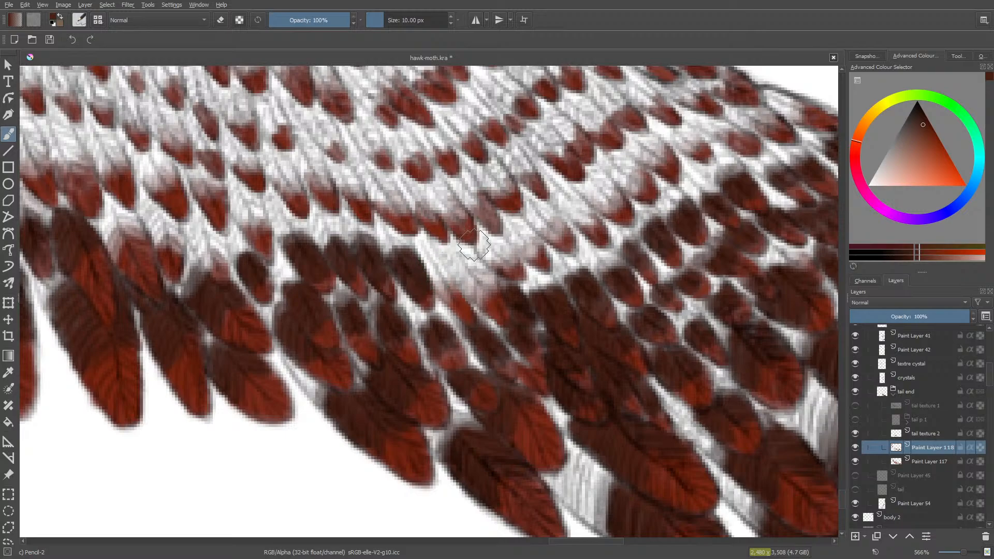
{"action": "mouse_move", "coordinate": [452, 275]}
{"action": "left_mouse_down"}
{"action": "mouse_move", "coordinate": [478, 297]}
{"action": "mouse_move", "coordinate": [456, 264]}
{"action": "left_mouse_up"}
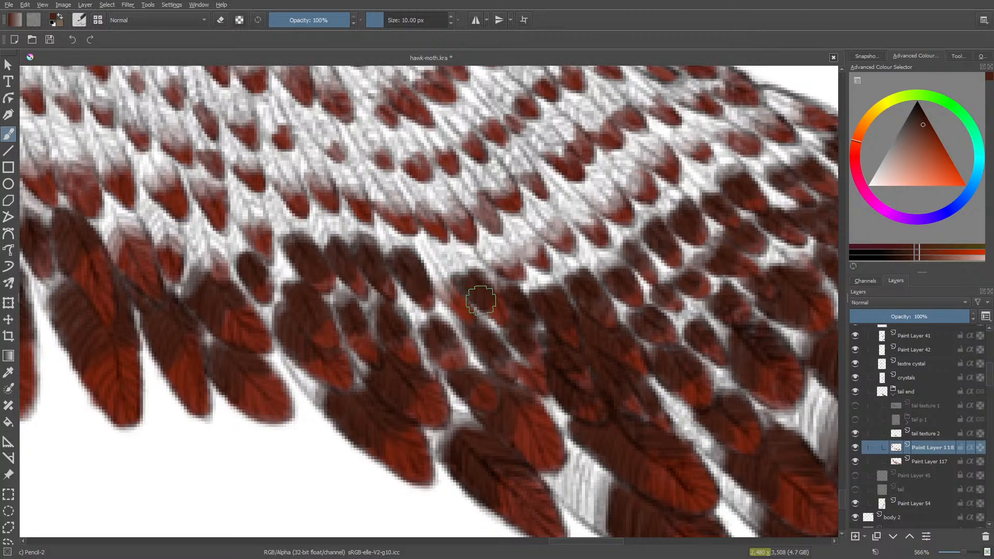
{"action": "mouse_move", "coordinate": [481, 300]}
{"action": "left_mouse_down"}
{"action": "mouse_move", "coordinate": [487, 277]}
{"action": "mouse_move", "coordinate": [475, 261]}
{"action": "mouse_move", "coordinate": [444, 262]}
{"action": "mouse_move", "coordinate": [461, 274]}
{"action": "mouse_move", "coordinate": [458, 257]}
{"action": "mouse_move", "coordinate": [440, 267]}
{"action": "mouse_move", "coordinate": [459, 236]}
{"action": "mouse_move", "coordinate": [438, 244]}
{"action": "mouse_move", "coordinate": [452, 250]}
{"action": "mouse_move", "coordinate": [448, 261]}
{"action": "mouse_move", "coordinate": [446, 242]}
{"action": "left_mouse_up"}
{"action": "key", "text": "e"}
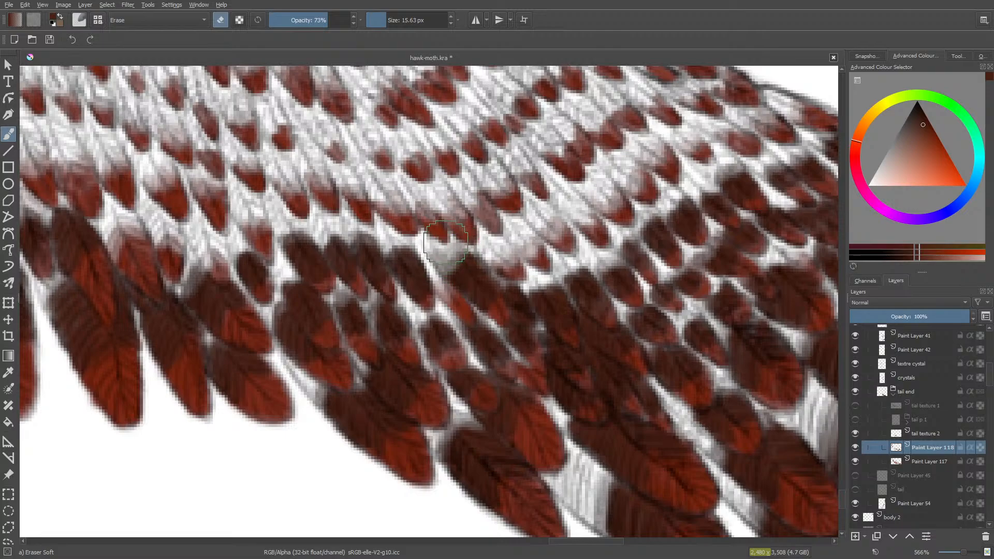
Step: Paint dark brown over the first feather bases of the diagonal row rising from the central cluster and soften their upper edges with the eraser
{"action": "key", "text": "/"}
{"action": "mouse_move", "coordinate": [489, 275]}
{"action": "left_mouse_down"}
{"action": "mouse_move", "coordinate": [489, 254]}
{"action": "mouse_move", "coordinate": [508, 266]}
{"action": "mouse_move", "coordinate": [500, 247]}
{"action": "mouse_move", "coordinate": [508, 259]}
{"action": "mouse_move", "coordinate": [495, 248]}
{"action": "mouse_move", "coordinate": [494, 261]}
{"action": "mouse_move", "coordinate": [506, 255]}
{"action": "mouse_move", "coordinate": [499, 244]}
{"action": "mouse_move", "coordinate": [537, 251]}
{"action": "mouse_move", "coordinate": [523, 227]}
{"action": "mouse_move", "coordinate": [532, 253]}
{"action": "mouse_move", "coordinate": [516, 236]}
{"action": "mouse_move", "coordinate": [522, 244]}
{"action": "mouse_move", "coordinate": [539, 232]}
{"action": "mouse_move", "coordinate": [538, 219]}
{"action": "mouse_move", "coordinate": [550, 229]}
{"action": "mouse_move", "coordinate": [546, 213]}
{"action": "mouse_move", "coordinate": [560, 233]}
{"action": "mouse_move", "coordinate": [552, 219]}
{"action": "mouse_move", "coordinate": [538, 231]}
{"action": "mouse_move", "coordinate": [527, 201]}
{"action": "left_mouse_up"}
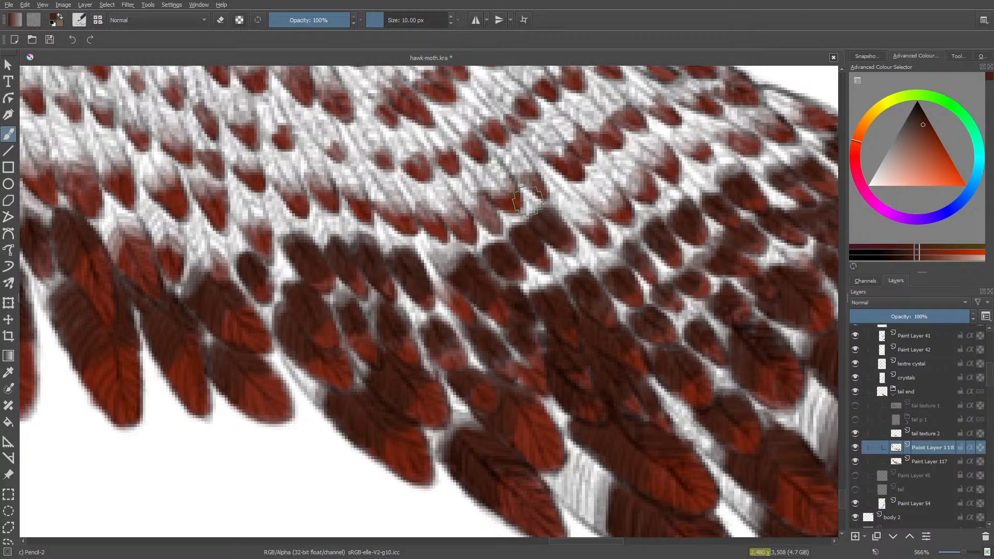
{"action": "key", "text": "e"}
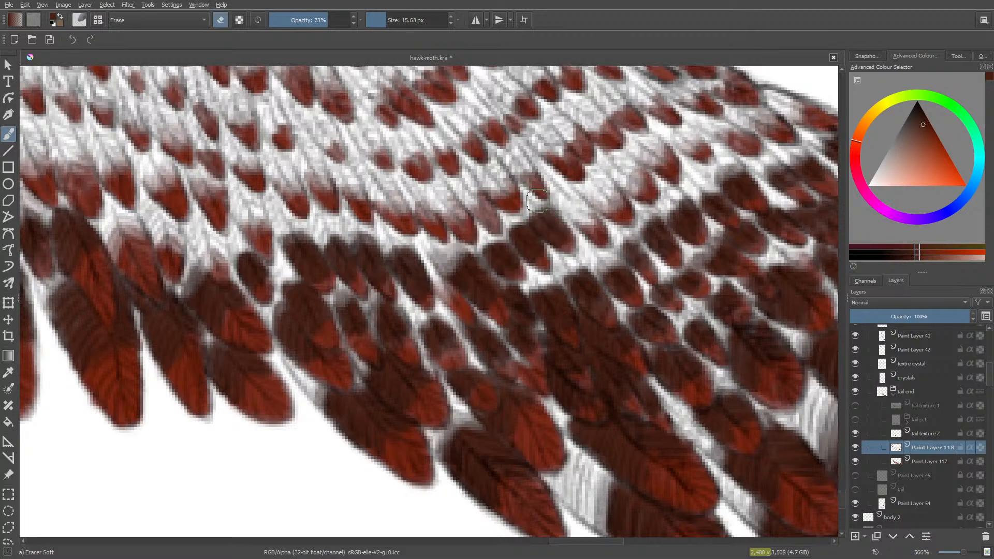
{"action": "left_click_drag", "start_coordinate": [535, 212], "coordinate": [489, 241]}
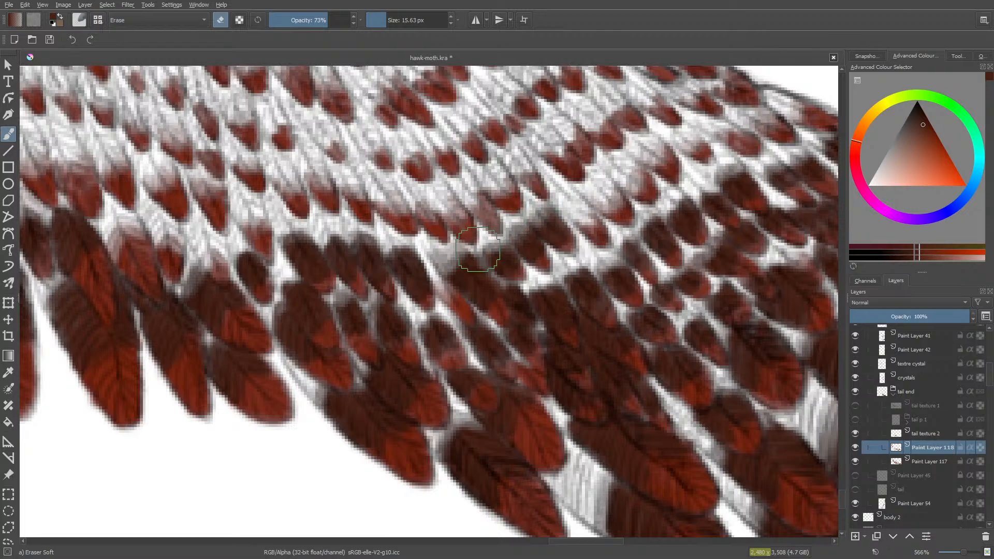
Step: Continue the dark brown up the middle feathers of the same diagonal row and softly erase the spill along their upper edges
{"action": "key", "text": "slash"}
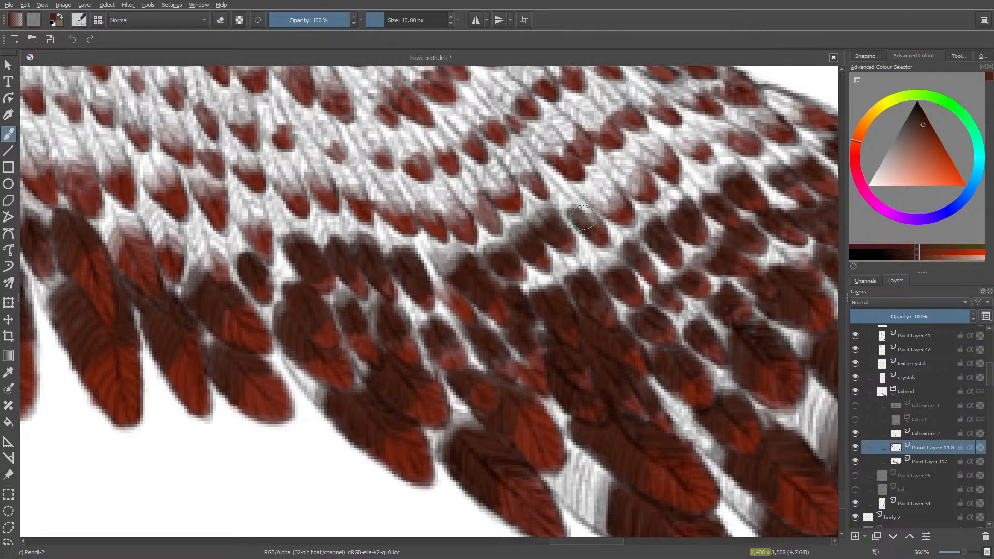
{"action": "mouse_move", "coordinate": [577, 200]}
{"action": "left_mouse_down"}
{"action": "mouse_move", "coordinate": [584, 223]}
{"action": "mouse_move", "coordinate": [585, 197]}
{"action": "mouse_move", "coordinate": [597, 192]}
{"action": "mouse_move", "coordinate": [616, 208]}
{"action": "mouse_move", "coordinate": [608, 186]}
{"action": "mouse_move", "coordinate": [614, 201]}
{"action": "mouse_move", "coordinate": [603, 184]}
{"action": "mouse_move", "coordinate": [605, 198]}
{"action": "mouse_move", "coordinate": [591, 193]}
{"action": "mouse_move", "coordinate": [602, 191]}
{"action": "mouse_move", "coordinate": [590, 173]}
{"action": "mouse_move", "coordinate": [579, 198]}
{"action": "mouse_move", "coordinate": [631, 192]}
{"action": "mouse_move", "coordinate": [624, 168]}
{"action": "mouse_move", "coordinate": [640, 183]}
{"action": "mouse_move", "coordinate": [637, 174]}
{"action": "mouse_move", "coordinate": [621, 162]}
{"action": "mouse_move", "coordinate": [639, 185]}
{"action": "mouse_move", "coordinate": [612, 171]}
{"action": "mouse_move", "coordinate": [620, 178]}
{"action": "mouse_move", "coordinate": [612, 158]}
{"action": "left_mouse_up"}
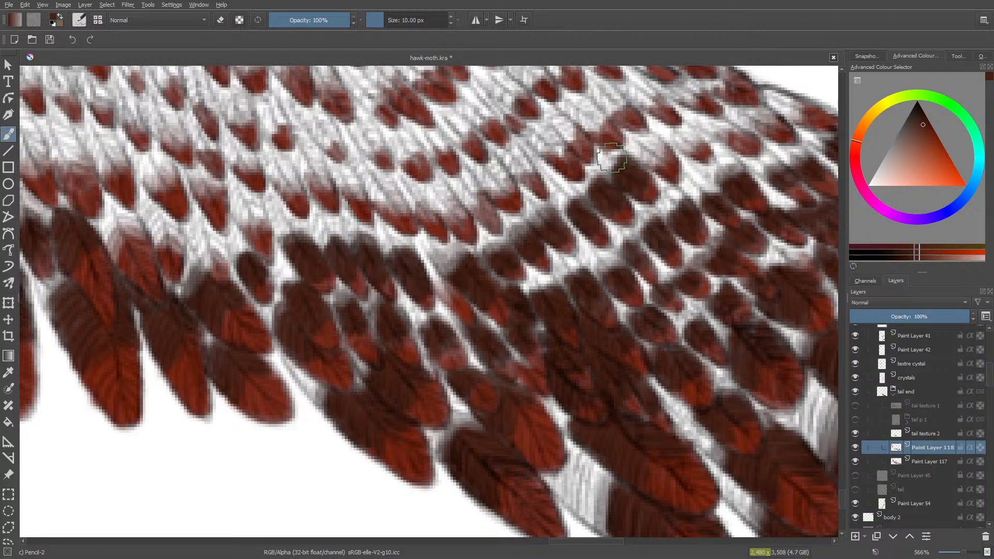
{"action": "key", "text": "e"}
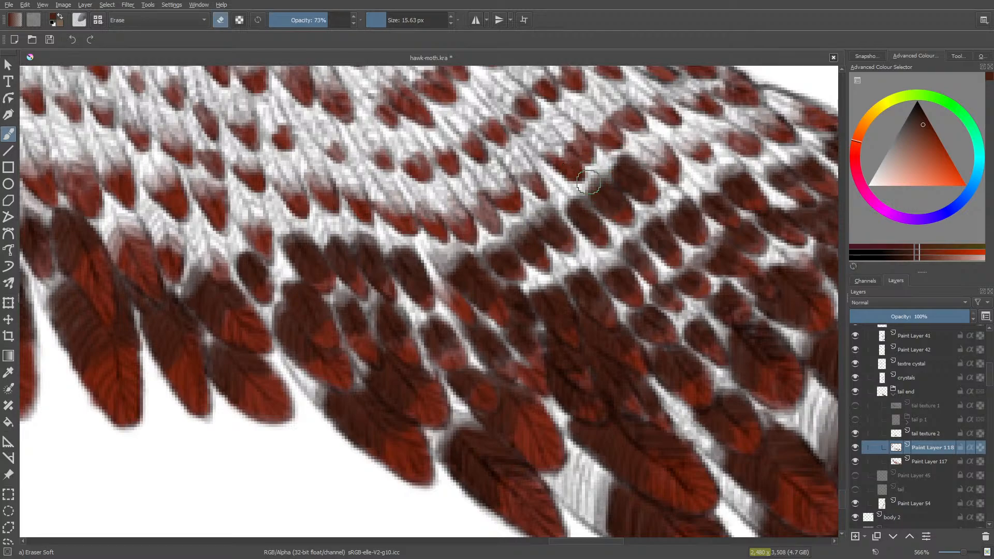
{"action": "left_click_drag", "start_coordinate": [609, 163], "coordinate": [632, 147]}
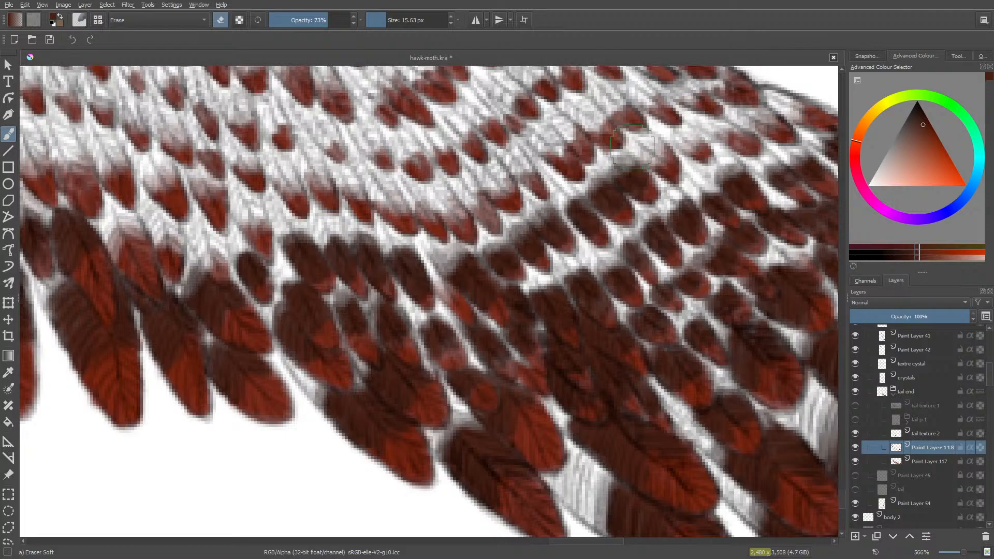
Step: Finish shading the diagonal row's bases up to the tail's outline and darken the upper feathers of the row above it
{"action": "key", "text": "e"}
{"action": "scroll", "coordinate": [843, 494], "scroll_direction": "up", "scroll_amount": 6}
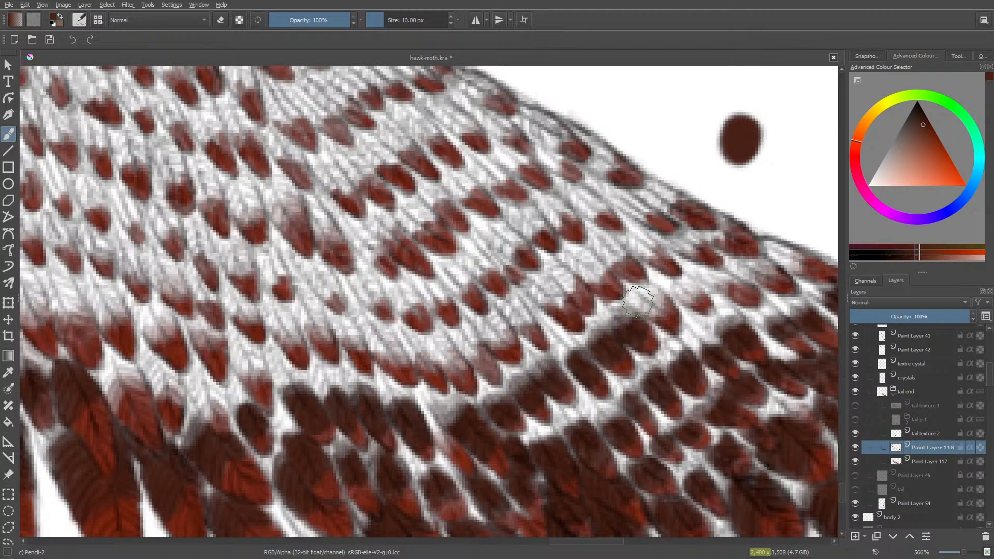
{"action": "mouse_move", "coordinate": [638, 302]}
{"action": "left_mouse_down"}
{"action": "mouse_move", "coordinate": [664, 309]}
{"action": "mouse_move", "coordinate": [647, 305]}
{"action": "mouse_move", "coordinate": [645, 285]}
{"action": "mouse_move", "coordinate": [618, 303]}
{"action": "mouse_move", "coordinate": [636, 287]}
{"action": "mouse_move", "coordinate": [625, 312]}
{"action": "mouse_move", "coordinate": [644, 290]}
{"action": "mouse_move", "coordinate": [638, 301]}
{"action": "mouse_move", "coordinate": [613, 323]}
{"action": "mouse_move", "coordinate": [670, 285]}
{"action": "mouse_move", "coordinate": [694, 293]}
{"action": "mouse_move", "coordinate": [682, 287]}
{"action": "mouse_move", "coordinate": [733, 272]}
{"action": "left_mouse_up"}
{"action": "mouse_move", "coordinate": [755, 268]}
{"action": "left_mouse_down"}
{"action": "mouse_move", "coordinate": [772, 265]}
{"action": "mouse_move", "coordinate": [751, 267]}
{"action": "mouse_move", "coordinate": [762, 277]}
{"action": "left_mouse_up"}
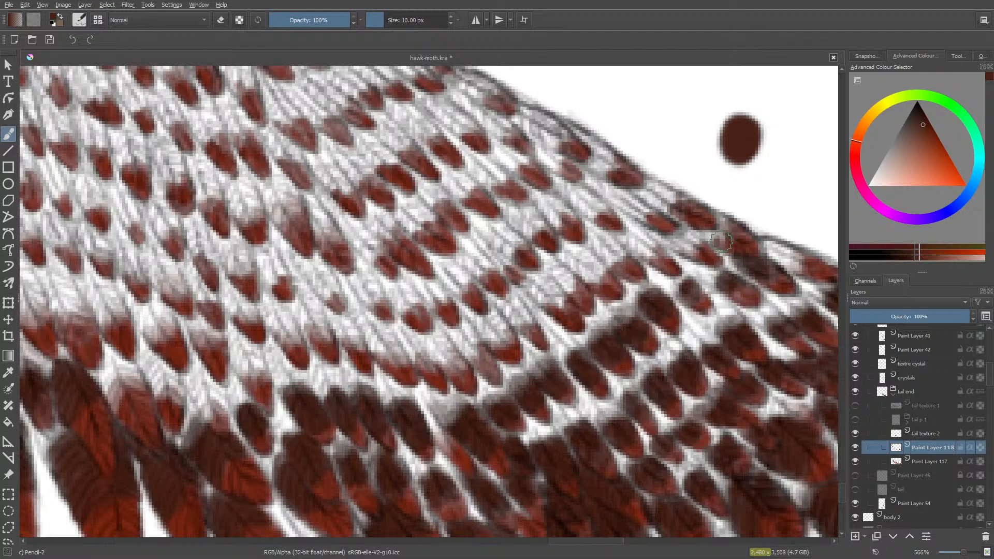
{"action": "mouse_move", "coordinate": [721, 242]}
{"action": "left_mouse_down"}
{"action": "mouse_move", "coordinate": [665, 233]}
{"action": "mouse_move", "coordinate": [688, 239]}
{"action": "mouse_move", "coordinate": [689, 253]}
{"action": "mouse_move", "coordinate": [689, 237]}
{"action": "mouse_move", "coordinate": [631, 248]}
{"action": "mouse_move", "coordinate": [651, 257]}
{"action": "mouse_move", "coordinate": [643, 247]}
{"action": "mouse_move", "coordinate": [657, 253]}
{"action": "mouse_move", "coordinate": [653, 245]}
{"action": "mouse_move", "coordinate": [635, 240]}
{"action": "mouse_move", "coordinate": [665, 260]}
{"action": "mouse_move", "coordinate": [637, 249]}
{"action": "mouse_move", "coordinate": [594, 281]}
{"action": "mouse_move", "coordinate": [601, 256]}
{"action": "mouse_move", "coordinate": [615, 264]}
{"action": "mouse_move", "coordinate": [611, 248]}
{"action": "mouse_move", "coordinate": [621, 255]}
{"action": "mouse_move", "coordinate": [607, 243]}
{"action": "mouse_move", "coordinate": [590, 273]}
{"action": "mouse_move", "coordinate": [620, 268]}
{"action": "mouse_move", "coordinate": [593, 250]}
{"action": "left_mouse_up"}
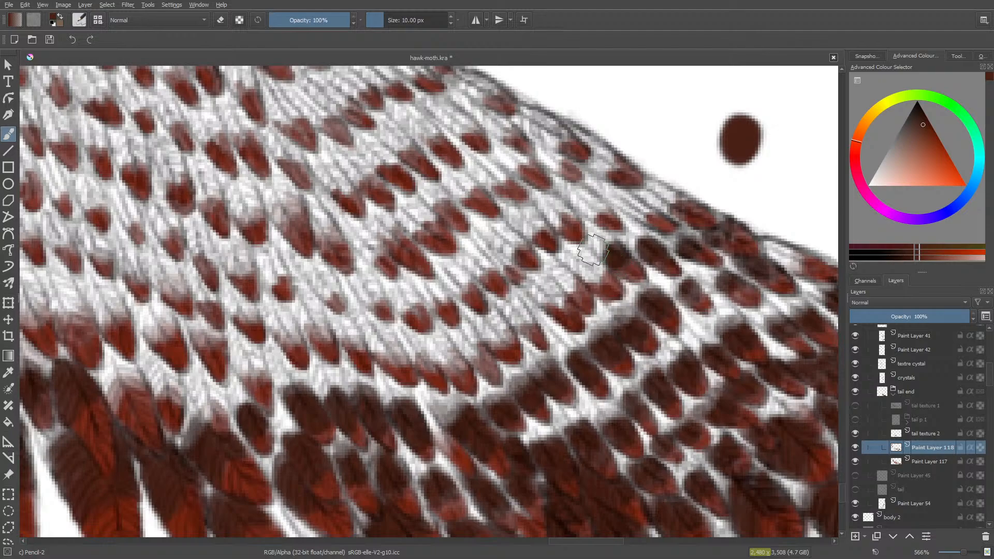
{"action": "key", "text": "e"}
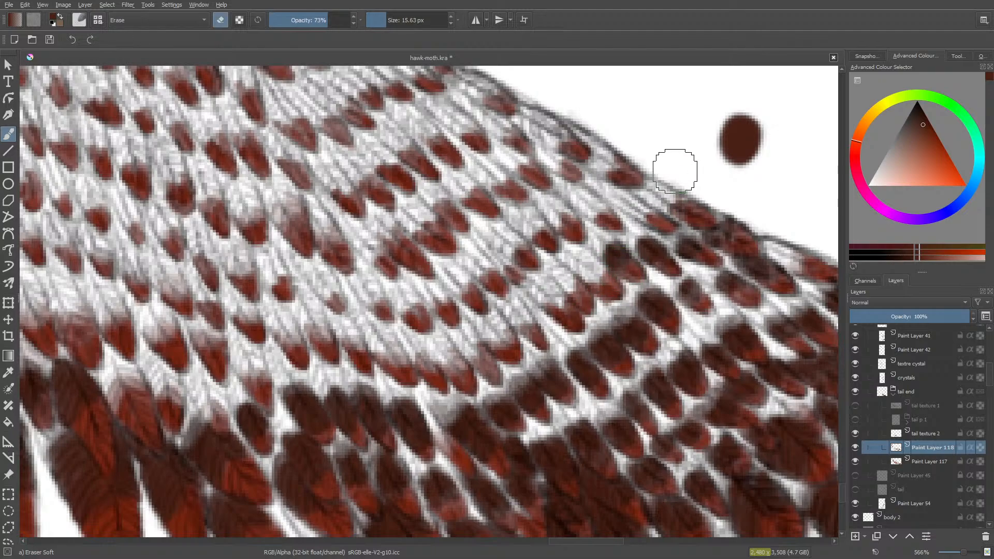
{"action": "key", "text": "e"}
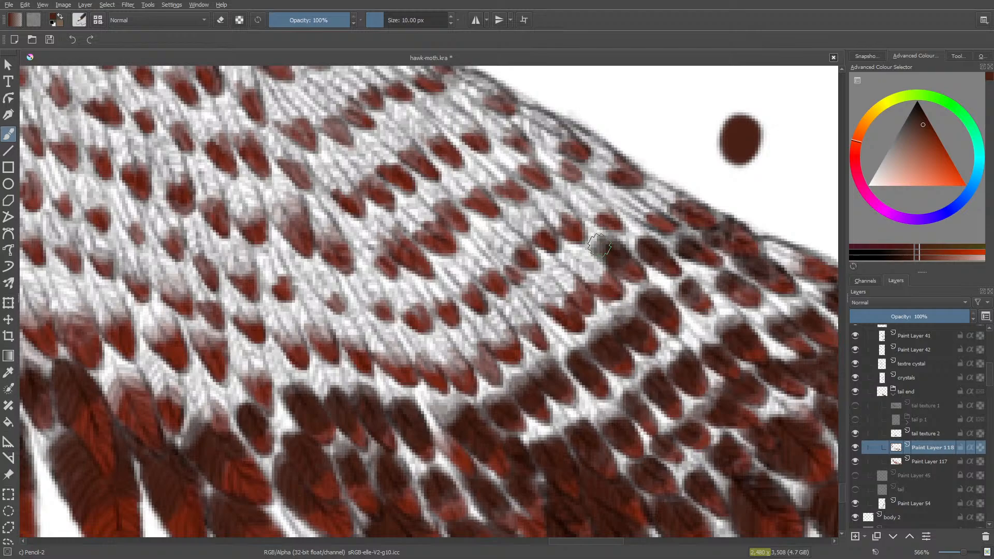
Step: Carry the dark brown down the rest of the upper diagonal row's feather bases to the bend above the central cluster
{"action": "mouse_move", "coordinate": [600, 246]}
{"action": "left_mouse_down"}
{"action": "mouse_move", "coordinate": [585, 262]}
{"action": "mouse_move", "coordinate": [593, 280]}
{"action": "mouse_move", "coordinate": [589, 258]}
{"action": "mouse_move", "coordinate": [576, 265]}
{"action": "mouse_move", "coordinate": [594, 284]}
{"action": "mouse_move", "coordinate": [602, 273]}
{"action": "mouse_move", "coordinate": [577, 259]}
{"action": "mouse_move", "coordinate": [557, 285]}
{"action": "mouse_move", "coordinate": [571, 284]}
{"action": "mouse_move", "coordinate": [559, 269]}
{"action": "mouse_move", "coordinate": [547, 293]}
{"action": "mouse_move", "coordinate": [550, 286]}
{"action": "mouse_move", "coordinate": [554, 303]}
{"action": "mouse_move", "coordinate": [544, 298]}
{"action": "mouse_move", "coordinate": [556, 303]}
{"action": "mouse_move", "coordinate": [531, 288]}
{"action": "mouse_move", "coordinate": [502, 301]}
{"action": "mouse_move", "coordinate": [535, 329]}
{"action": "mouse_move", "coordinate": [509, 301]}
{"action": "left_mouse_up"}
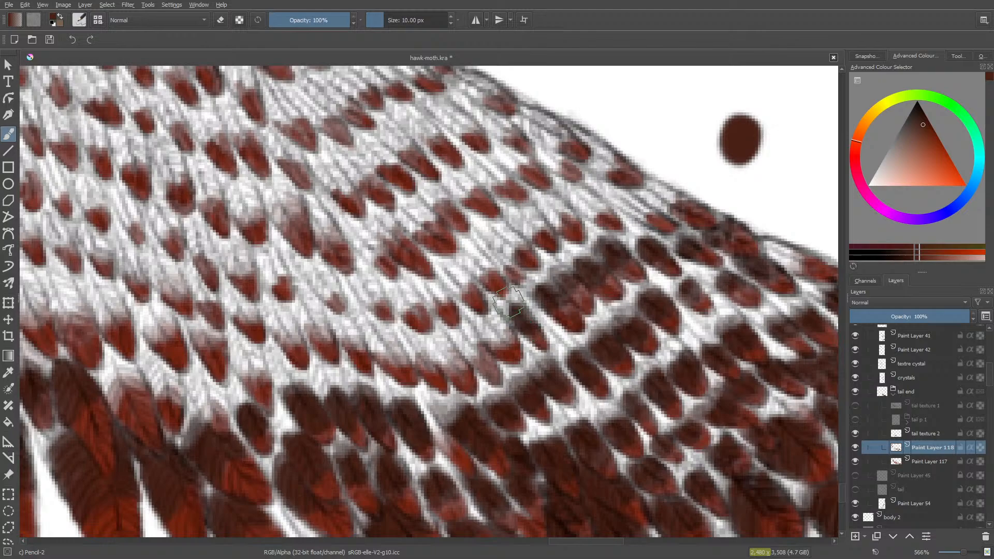
{"action": "mouse_move", "coordinate": [501, 340]}
{"action": "left_mouse_down"}
{"action": "mouse_move", "coordinate": [470, 323]}
{"action": "mouse_move", "coordinate": [431, 329]}
{"action": "mouse_move", "coordinate": [477, 360]}
{"action": "mouse_move", "coordinate": [466, 337]}
{"action": "mouse_move", "coordinate": [479, 359]}
{"action": "mouse_move", "coordinate": [475, 344]}
{"action": "mouse_move", "coordinate": [453, 389]}
{"action": "mouse_move", "coordinate": [436, 378]}
{"action": "mouse_move", "coordinate": [423, 328]}
{"action": "mouse_move", "coordinate": [492, 363]}
{"action": "left_mouse_up"}
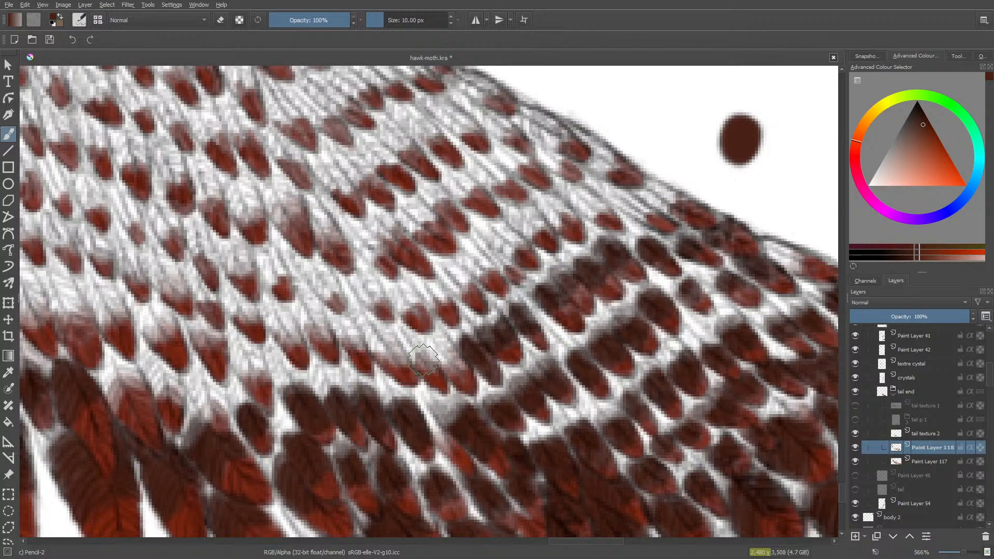
{"action": "key", "text": "e"}
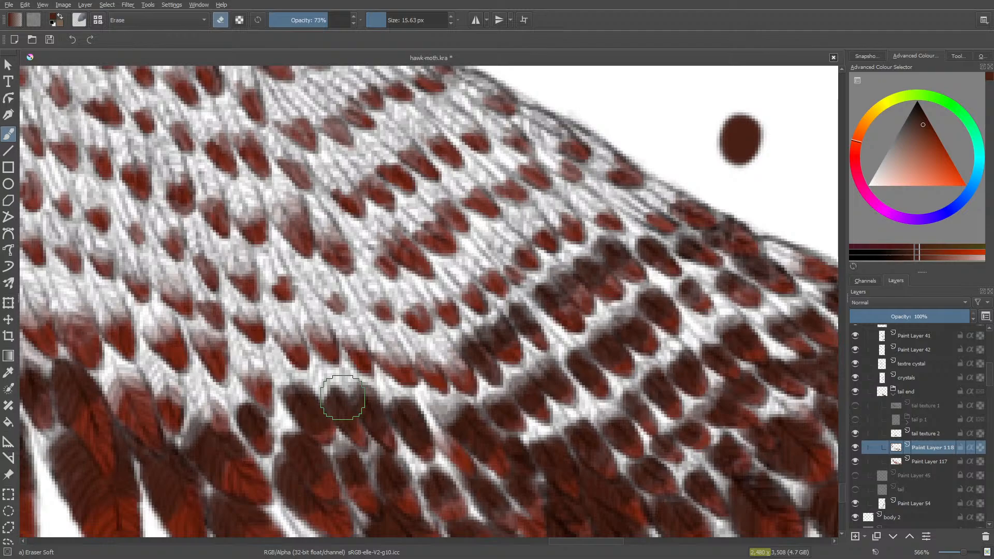
{"action": "key", "text": "e"}
Step: Paint dark brown over the feather bases between the upper diagonal row's top end and the tail's outline, including those on the outline
{"action": "left_click_drag", "start_coordinate": [585, 542], "coordinate": [595, 545]}
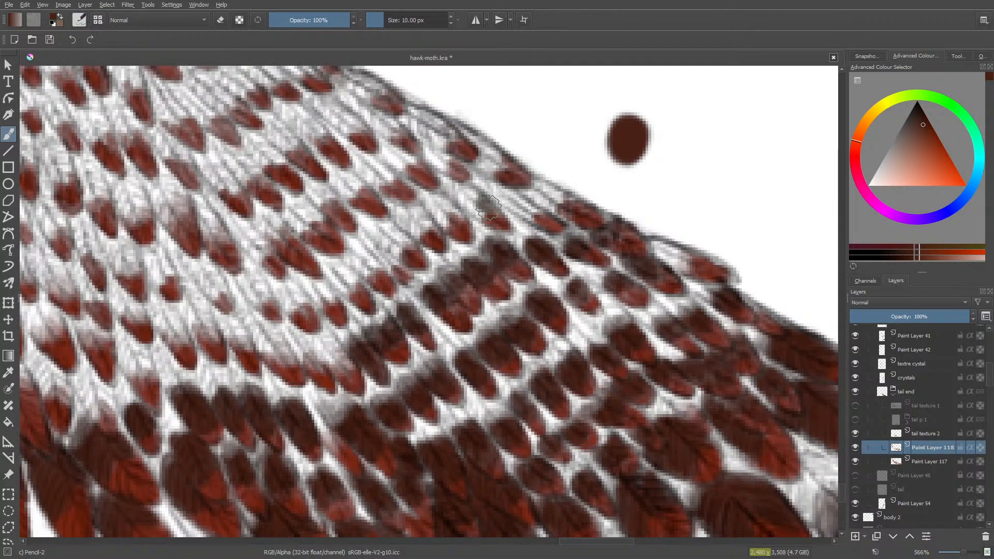
{"action": "mouse_move", "coordinate": [462, 198]}
{"action": "left_mouse_down"}
{"action": "mouse_move", "coordinate": [485, 210]}
{"action": "mouse_move", "coordinate": [454, 192]}
{"action": "mouse_move", "coordinate": [474, 197]}
{"action": "mouse_move", "coordinate": [475, 186]}
{"action": "mouse_move", "coordinate": [464, 199]}
{"action": "left_mouse_up"}
{"action": "key", "text": "slash"}
{"action": "key", "text": "slash"}
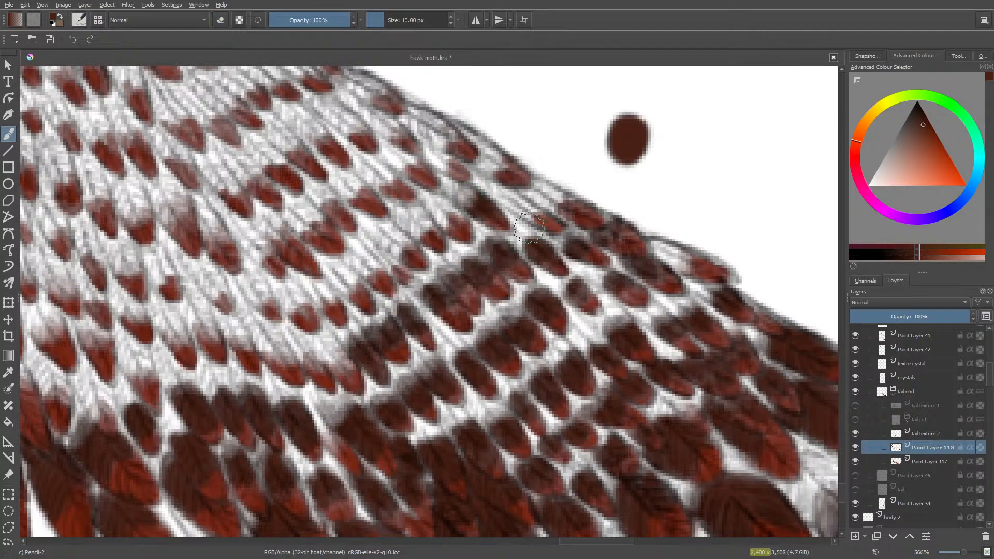
{"action": "mouse_move", "coordinate": [528, 223]}
{"action": "left_mouse_down"}
{"action": "mouse_move", "coordinate": [506, 193]}
{"action": "mouse_move", "coordinate": [551, 184]}
{"action": "mouse_move", "coordinate": [553, 205]}
{"action": "mouse_move", "coordinate": [562, 199]}
{"action": "mouse_move", "coordinate": [540, 190]}
{"action": "mouse_move", "coordinate": [545, 198]}
{"action": "mouse_move", "coordinate": [563, 198]}
{"action": "mouse_move", "coordinate": [538, 193]}
{"action": "mouse_move", "coordinate": [555, 207]}
{"action": "mouse_move", "coordinate": [521, 215]}
{"action": "left_mouse_up"}
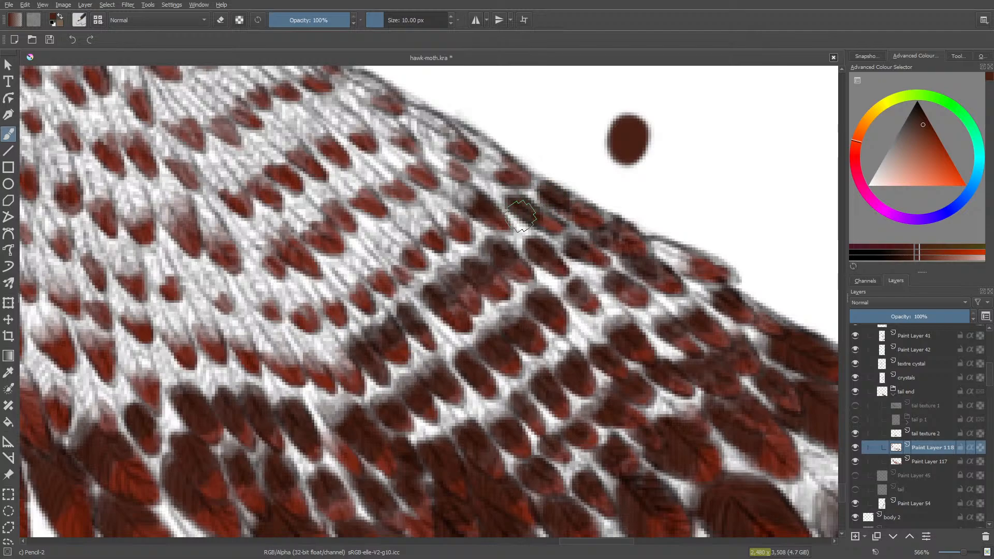
{"action": "mouse_move", "coordinate": [677, 259]}
{"action": "left_mouse_down"}
{"action": "mouse_move", "coordinate": [684, 269]}
{"action": "mouse_move", "coordinate": [661, 253]}
{"action": "left_mouse_up"}
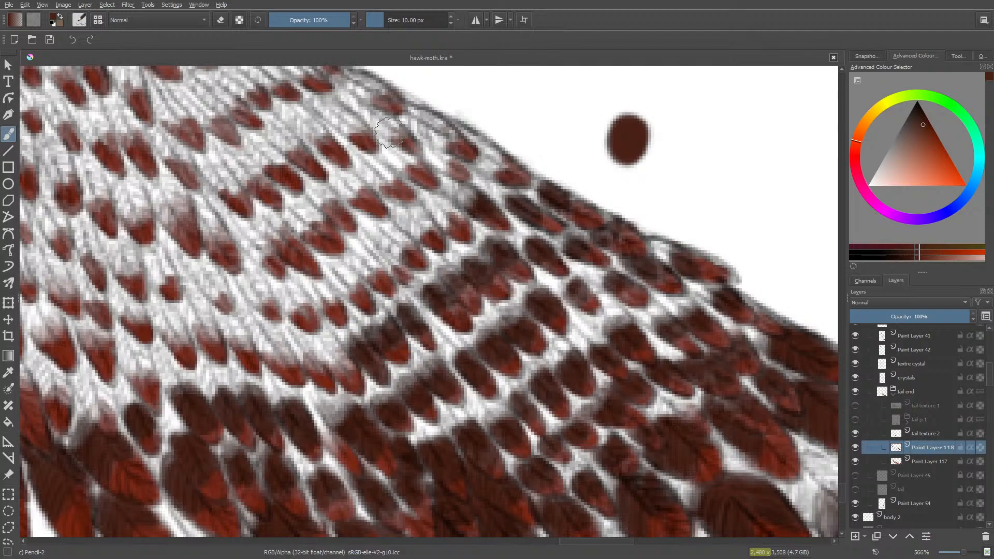
Step: Continue the dark brown further up the tail's outline over the bases of the next edge feathers
{"action": "mouse_move", "coordinate": [429, 133]}
{"action": "left_mouse_down"}
{"action": "mouse_move", "coordinate": [418, 111]}
{"action": "mouse_move", "coordinate": [427, 128]}
{"action": "mouse_move", "coordinate": [397, 141]}
{"action": "mouse_move", "coordinate": [422, 117]}
{"action": "left_mouse_up"}
{"action": "key", "text": "slash"}
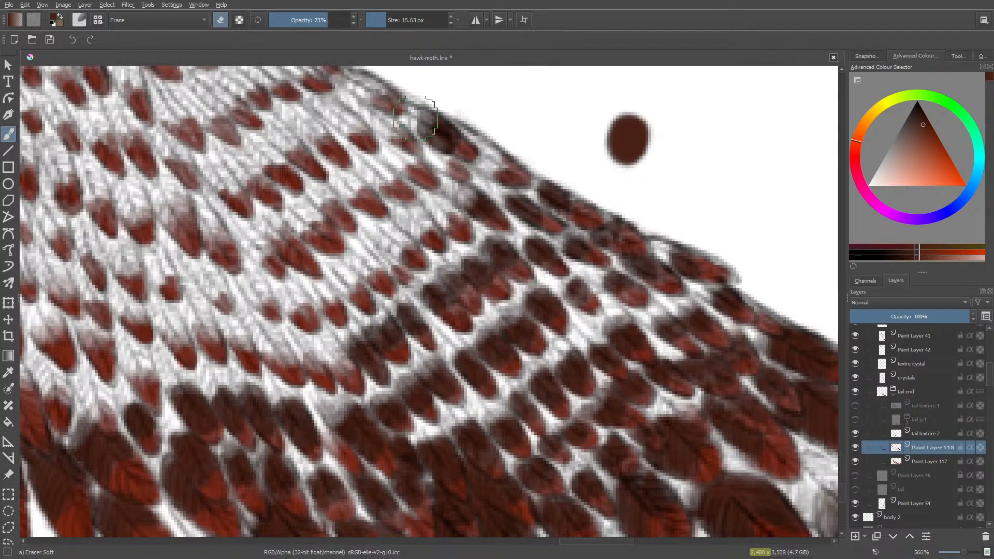
{"action": "key", "text": "slash"}
{"action": "mouse_move", "coordinate": [484, 161]}
{"action": "left_mouse_down"}
{"action": "mouse_move", "coordinate": [503, 167]}
{"action": "mouse_move", "coordinate": [478, 138]}
{"action": "mouse_move", "coordinate": [501, 162]}
{"action": "mouse_move", "coordinate": [480, 166]}
{"action": "mouse_move", "coordinate": [474, 132]}
{"action": "mouse_move", "coordinate": [438, 121]}
{"action": "left_mouse_up"}
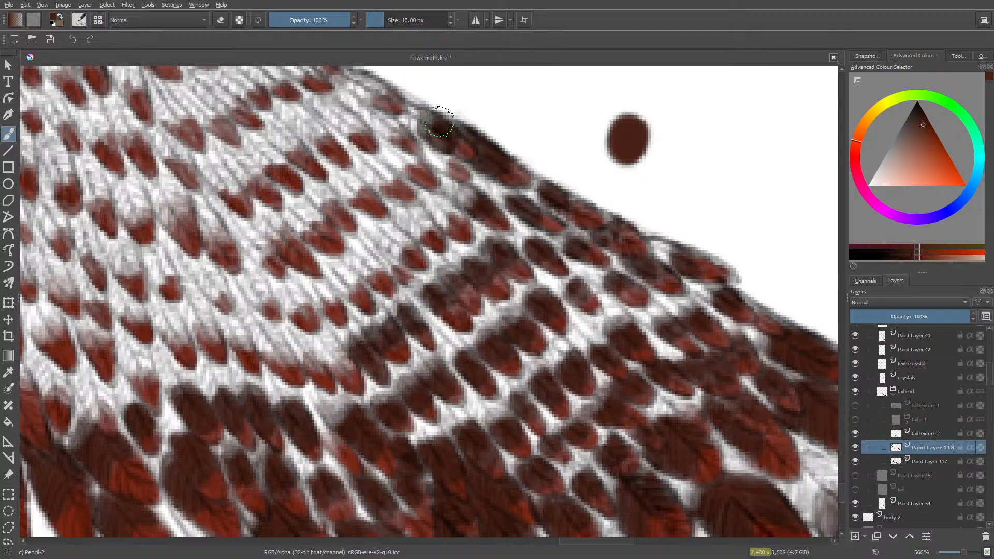
Step: Darken the short group of feathers above the diagonal row, then shade the bases along the curved row past the bend
{"action": "mouse_move", "coordinate": [442, 219]}
{"action": "left_mouse_down"}
{"action": "mouse_move", "coordinate": [436, 199]}
{"action": "mouse_move", "coordinate": [454, 214]}
{"action": "mouse_move", "coordinate": [427, 206]}
{"action": "mouse_move", "coordinate": [426, 226]}
{"action": "mouse_move", "coordinate": [413, 219]}
{"action": "mouse_move", "coordinate": [420, 233]}
{"action": "mouse_move", "coordinate": [423, 223]}
{"action": "mouse_move", "coordinate": [414, 224]}
{"action": "mouse_move", "coordinate": [397, 256]}
{"action": "mouse_move", "coordinate": [395, 235]}
{"action": "mouse_move", "coordinate": [386, 248]}
{"action": "mouse_move", "coordinate": [391, 235]}
{"action": "mouse_move", "coordinate": [399, 254]}
{"action": "mouse_move", "coordinate": [401, 229]}
{"action": "mouse_move", "coordinate": [383, 226]}
{"action": "mouse_move", "coordinate": [376, 237]}
{"action": "mouse_move", "coordinate": [409, 223]}
{"action": "left_mouse_up"}
{"action": "key", "text": "e"}
{"action": "key", "text": "e"}
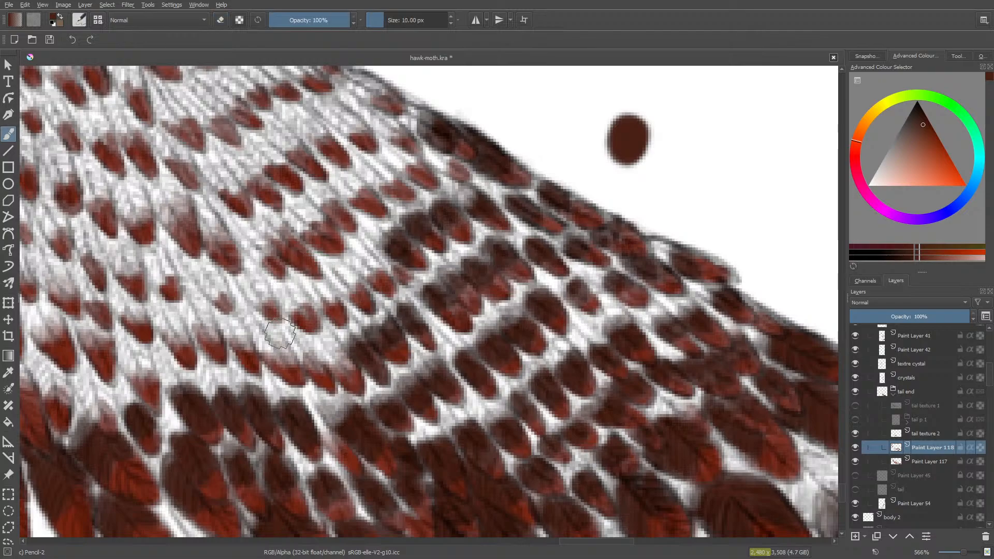
{"action": "mouse_move", "coordinate": [341, 359]}
{"action": "left_mouse_down"}
{"action": "mouse_move", "coordinate": [322, 349]}
{"action": "mouse_move", "coordinate": [338, 367]}
{"action": "mouse_move", "coordinate": [338, 354]}
{"action": "mouse_move", "coordinate": [289, 366]}
{"action": "mouse_move", "coordinate": [308, 366]}
{"action": "mouse_move", "coordinate": [313, 354]}
{"action": "mouse_move", "coordinate": [315, 370]}
{"action": "mouse_move", "coordinate": [300, 348]}
{"action": "mouse_move", "coordinate": [318, 368]}
{"action": "mouse_move", "coordinate": [283, 351]}
{"action": "mouse_move", "coordinate": [296, 361]}
{"action": "mouse_move", "coordinate": [255, 359]}
{"action": "mouse_move", "coordinate": [272, 362]}
{"action": "mouse_move", "coordinate": [273, 347]}
{"action": "mouse_move", "coordinate": [280, 360]}
{"action": "mouse_move", "coordinate": [262, 350]}
{"action": "mouse_move", "coordinate": [278, 344]}
{"action": "mouse_move", "coordinate": [261, 321]}
{"action": "left_mouse_up"}
{"action": "mouse_move", "coordinate": [232, 358]}
{"action": "left_mouse_down"}
{"action": "mouse_move", "coordinate": [236, 334]}
{"action": "mouse_move", "coordinate": [248, 346]}
{"action": "mouse_move", "coordinate": [197, 332]}
{"action": "mouse_move", "coordinate": [210, 326]}
{"action": "mouse_move", "coordinate": [198, 321]}
{"action": "mouse_move", "coordinate": [204, 336]}
{"action": "mouse_move", "coordinate": [194, 318]}
{"action": "mouse_move", "coordinate": [209, 337]}
{"action": "mouse_move", "coordinate": [189, 304]}
{"action": "mouse_move", "coordinate": [208, 329]}
{"action": "mouse_move", "coordinate": [199, 309]}
{"action": "left_mouse_up"}
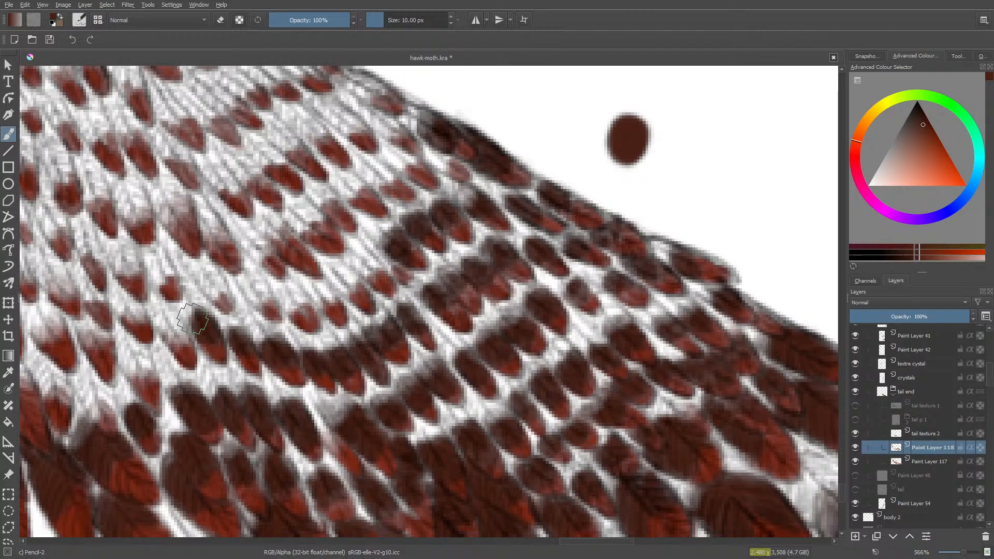
Step: Shade the base of the feather just beyond the curved row's left end, above the central cluster, with dark brown
{"action": "key", "text": "slash"}
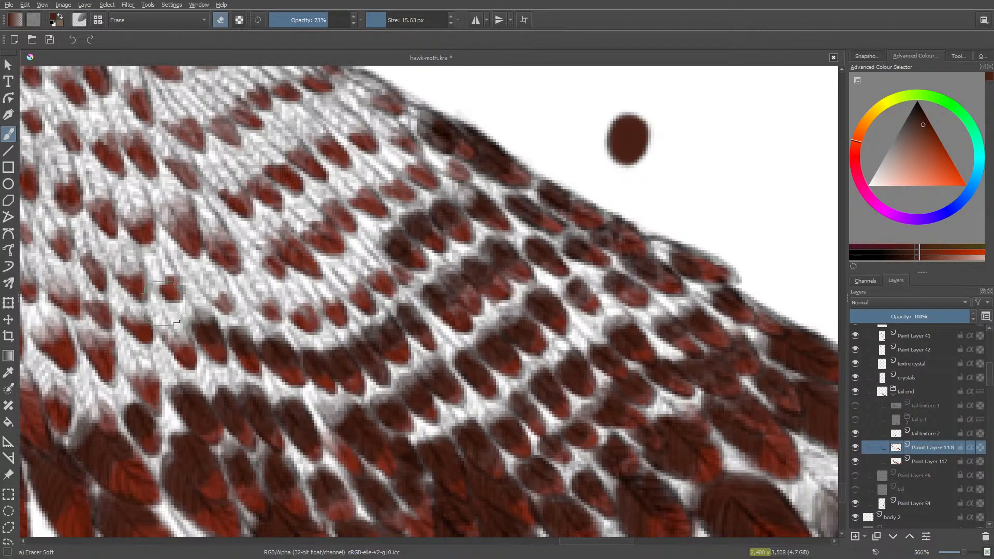
{"action": "key", "text": "slash"}
{"action": "mouse_move", "coordinate": [165, 326]}
{"action": "left_mouse_down"}
{"action": "mouse_move", "coordinate": [181, 343]}
{"action": "mouse_move", "coordinate": [173, 322]}
{"action": "mouse_move", "coordinate": [181, 332]}
{"action": "mouse_move", "coordinate": [173, 324]}
{"action": "mouse_move", "coordinate": [143, 405]}
{"action": "left_mouse_up"}
{"action": "left_click_drag", "start_coordinate": [612, 543], "coordinate": [568, 548]}
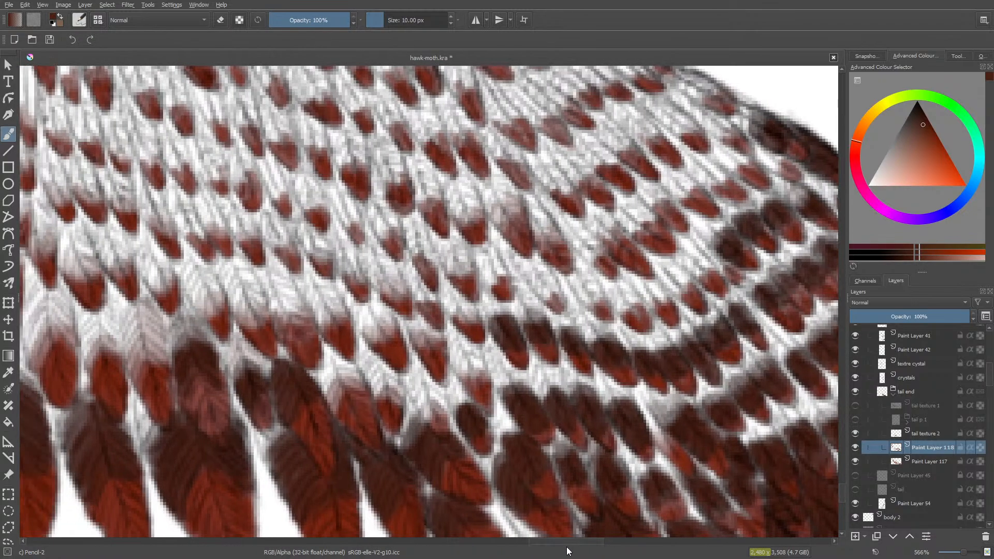
{"action": "key", "text": "slash"}
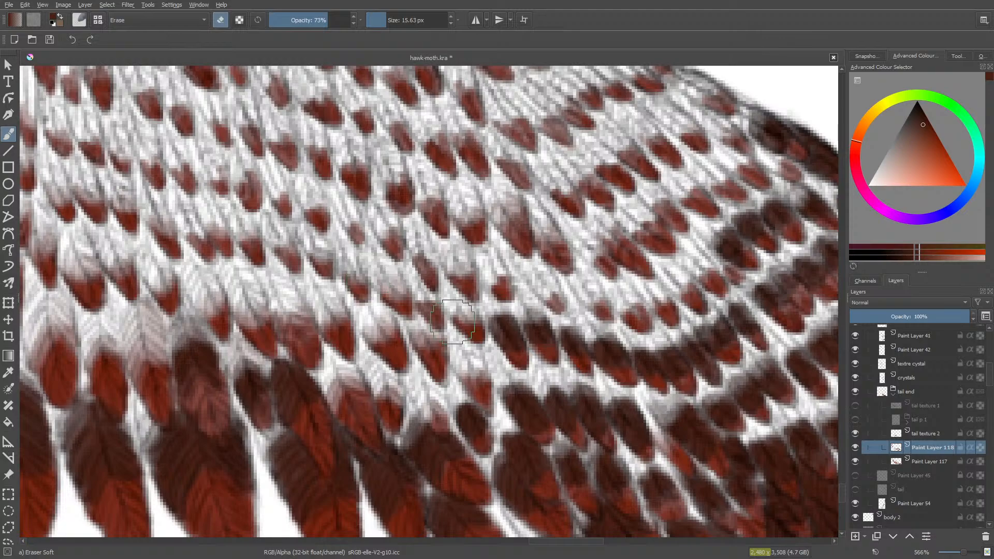
{"action": "mouse_move", "coordinate": [458, 406]}
{"action": "left_mouse_down"}
{"action": "mouse_move", "coordinate": [426, 385]}
{"action": "mouse_move", "coordinate": [470, 380]}
{"action": "mouse_move", "coordinate": [462, 362]}
{"action": "mouse_move", "coordinate": [472, 374]}
{"action": "mouse_move", "coordinate": [471, 356]}
{"action": "mouse_move", "coordinate": [480, 379]}
{"action": "mouse_move", "coordinate": [459, 354]}
{"action": "mouse_move", "coordinate": [474, 377]}
{"action": "mouse_move", "coordinate": [468, 343]}
{"action": "mouse_move", "coordinate": [462, 365]}
{"action": "mouse_move", "coordinate": [450, 319]}
{"action": "left_mouse_up"}
{"action": "key", "text": "slash"}
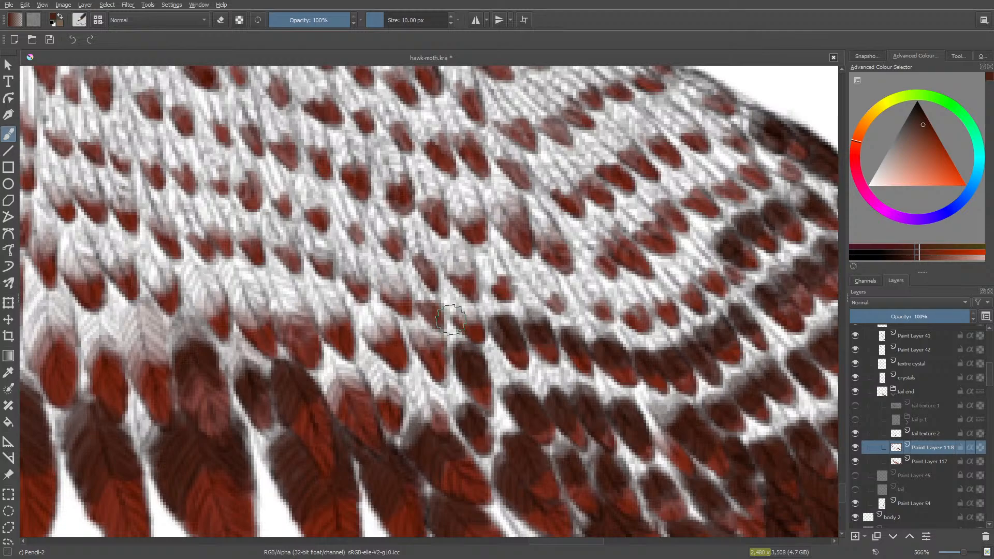
Step: Paint dark brown over the bases of the next two feathers leftward in the row above the central cluster
{"action": "key", "text": "slash"}
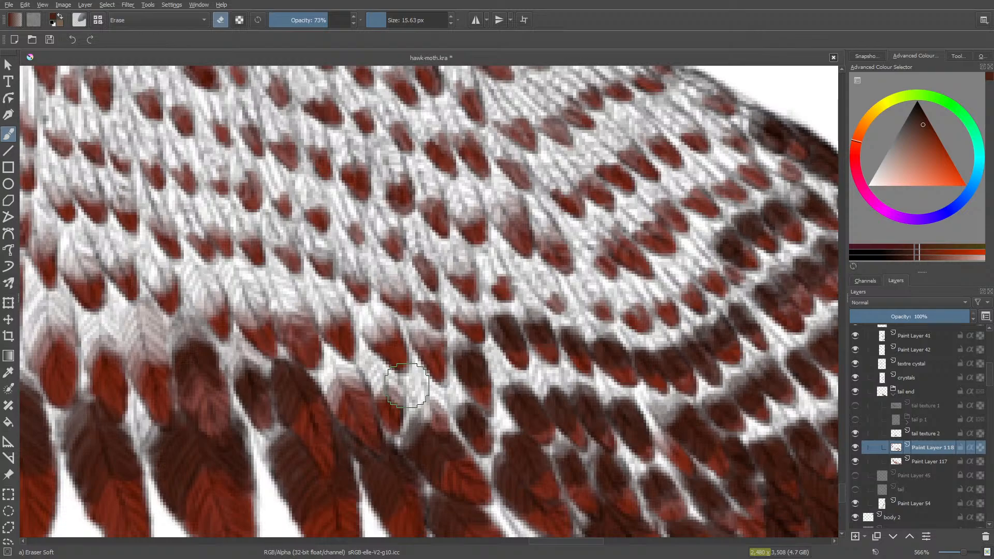
{"action": "key", "text": "slash"}
{"action": "mouse_move", "coordinate": [412, 337]}
{"action": "left_mouse_down"}
{"action": "mouse_move", "coordinate": [422, 347]}
{"action": "mouse_move", "coordinate": [425, 317]}
{"action": "mouse_move", "coordinate": [430, 335]}
{"action": "mouse_move", "coordinate": [404, 368]}
{"action": "mouse_move", "coordinate": [401, 356]}
{"action": "left_mouse_up"}
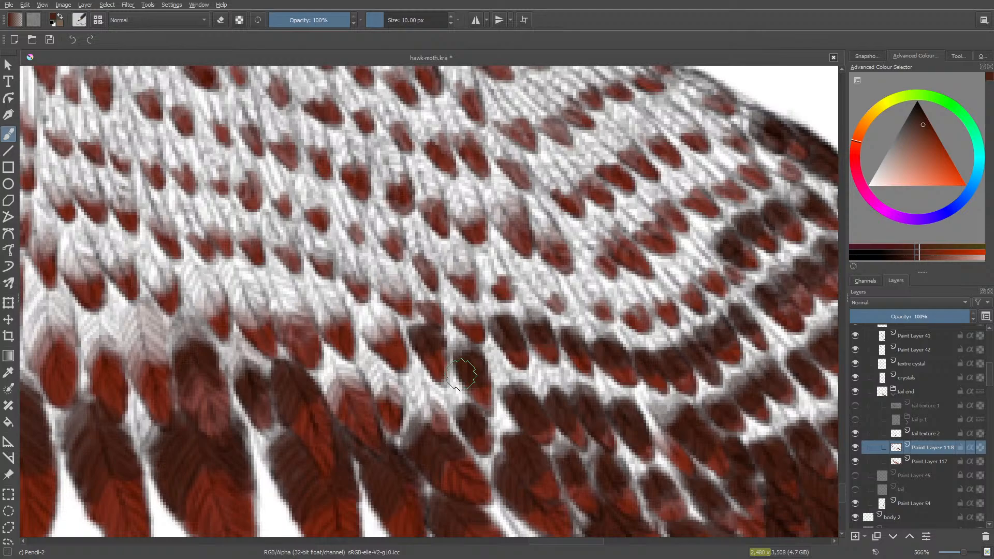
{"action": "key", "text": "e"}
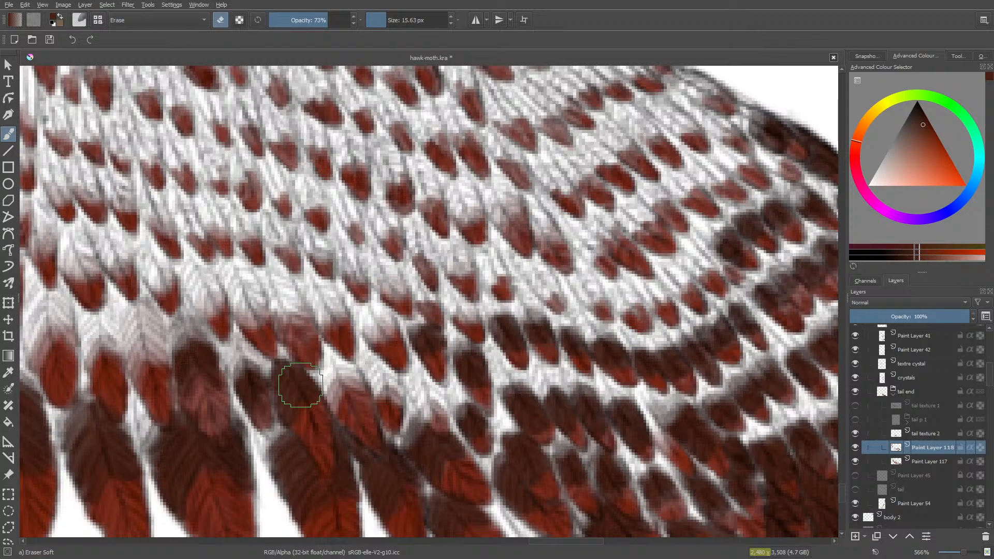
{"action": "key", "text": "e"}
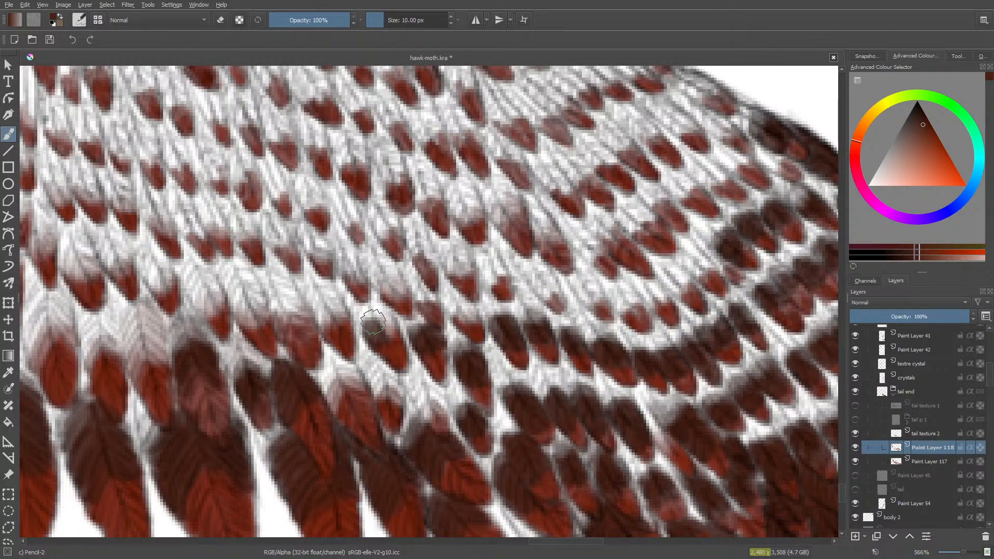
{"action": "mouse_move", "coordinate": [385, 324]}
{"action": "left_mouse_down"}
{"action": "mouse_move", "coordinate": [376, 332]}
{"action": "mouse_move", "coordinate": [388, 325]}
{"action": "left_mouse_up"}
{"action": "mouse_move", "coordinate": [337, 409]}
{"action": "left_mouse_down"}
{"action": "mouse_move", "coordinate": [334, 426]}
{"action": "mouse_move", "coordinate": [345, 417]}
{"action": "left_mouse_up"}
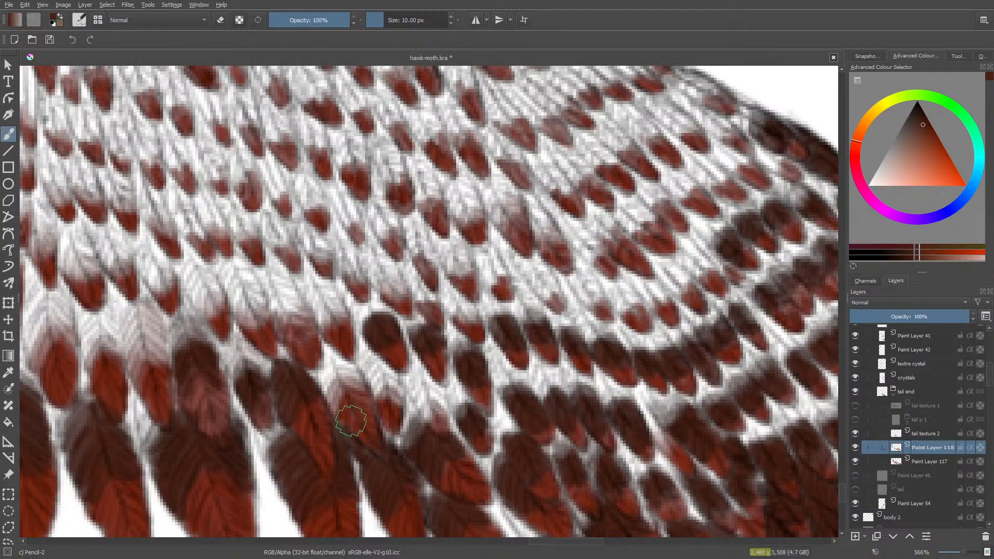
Step: Darken the two adjoining feathers further left in the same row and softly erase along their upper edges
{"action": "mouse_move", "coordinate": [313, 306]}
{"action": "left_mouse_down"}
{"action": "mouse_move", "coordinate": [337, 308]}
{"action": "mouse_move", "coordinate": [327, 322]}
{"action": "mouse_move", "coordinate": [311, 282]}
{"action": "mouse_move", "coordinate": [319, 306]}
{"action": "mouse_move", "coordinate": [302, 289]}
{"action": "mouse_move", "coordinate": [314, 281]}
{"action": "mouse_move", "coordinate": [275, 322]}
{"action": "mouse_move", "coordinate": [283, 331]}
{"action": "mouse_move", "coordinate": [276, 298]}
{"action": "mouse_move", "coordinate": [288, 321]}
{"action": "mouse_move", "coordinate": [308, 318]}
{"action": "mouse_move", "coordinate": [285, 295]}
{"action": "mouse_move", "coordinate": [277, 311]}
{"action": "mouse_move", "coordinate": [296, 318]}
{"action": "mouse_move", "coordinate": [289, 333]}
{"action": "mouse_move", "coordinate": [281, 278]}
{"action": "left_mouse_up"}
{"action": "key", "text": "slash"}
{"action": "key", "text": "slash"}
{"action": "key", "text": "slash"}
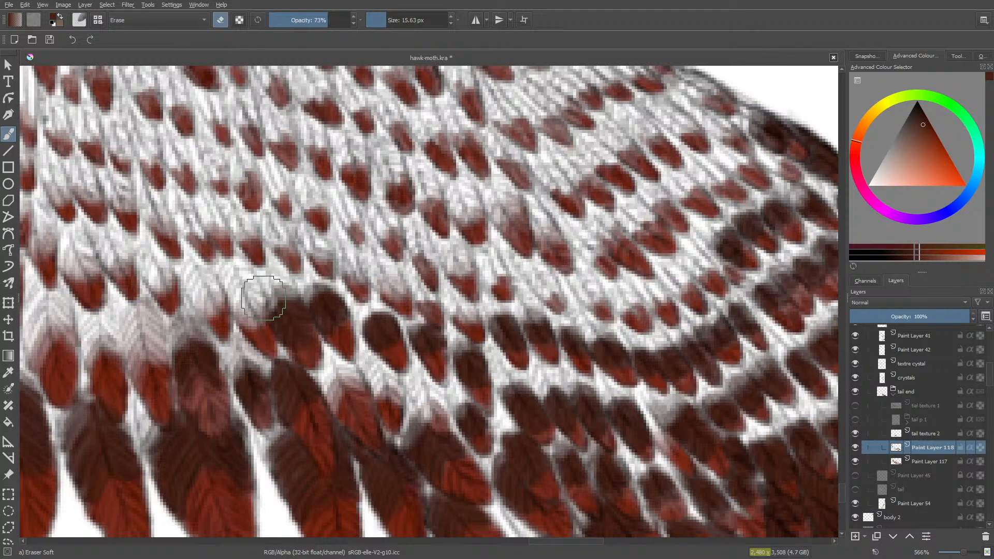
{"action": "key", "text": "slash"}
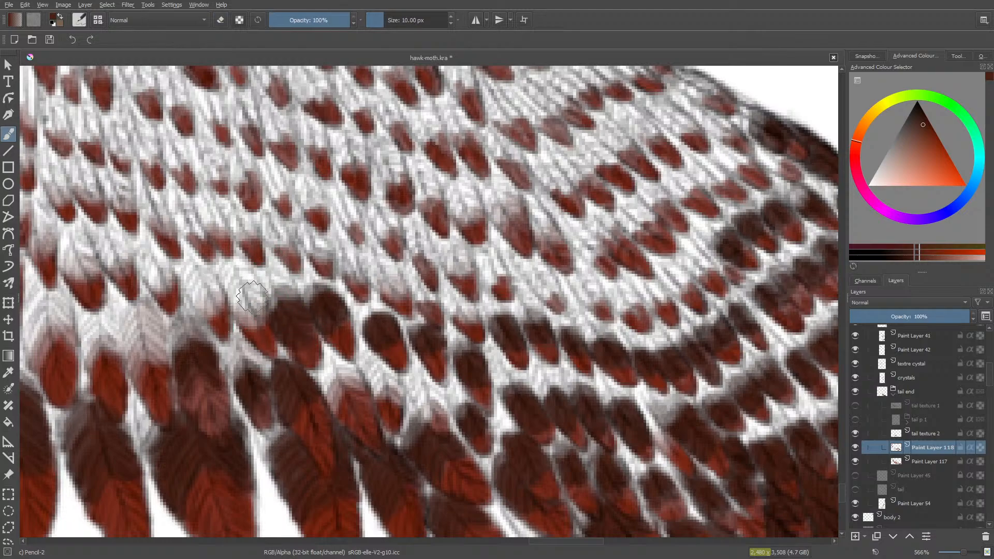
Step: Extend the dark brown over the last two feathers at the row's left end and soften their upper edges with the eraser
{"action": "mouse_move", "coordinate": [253, 297]}
{"action": "left_mouse_down"}
{"action": "mouse_move", "coordinate": [255, 323]}
{"action": "mouse_move", "coordinate": [228, 297]}
{"action": "mouse_move", "coordinate": [254, 328]}
{"action": "mouse_move", "coordinate": [252, 292]}
{"action": "mouse_move", "coordinate": [233, 282]}
{"action": "mouse_move", "coordinate": [256, 321]}
{"action": "mouse_move", "coordinate": [238, 282]}
{"action": "left_mouse_up"}
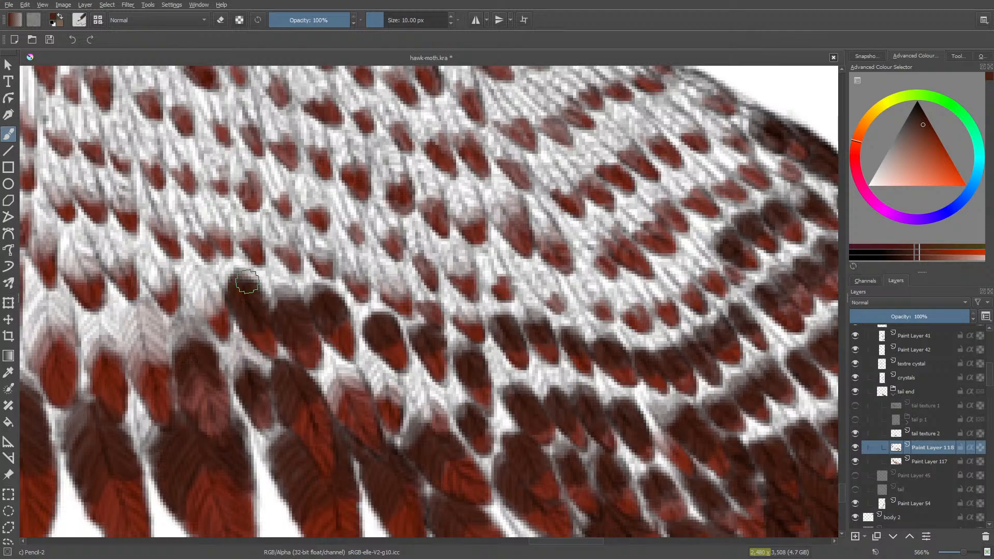
{"action": "left_click_drag", "start_coordinate": [247, 282], "coordinate": [240, 328]}
{"action": "key", "text": "e"}
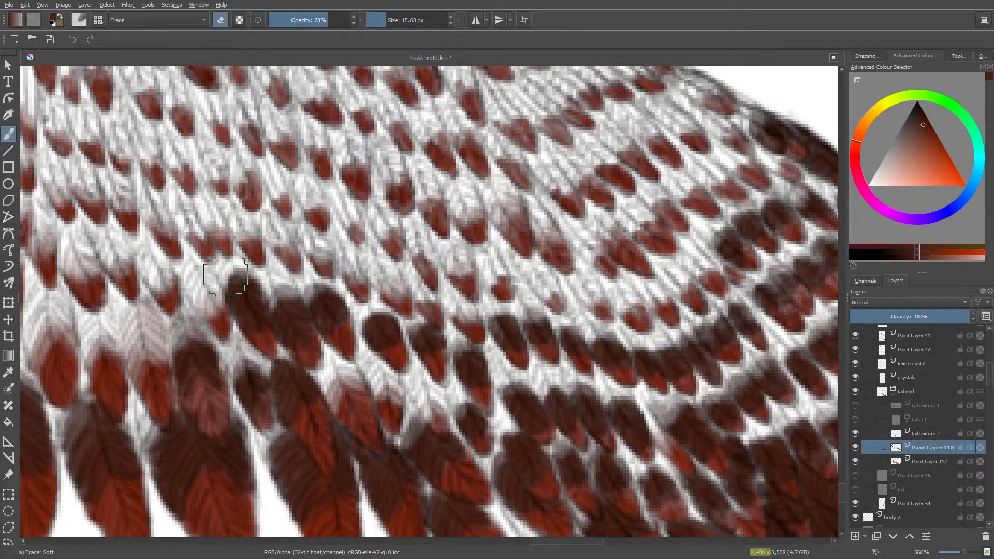
{"action": "mouse_move", "coordinate": [224, 275]}
{"action": "left_mouse_down"}
{"action": "mouse_move", "coordinate": [251, 272]}
{"action": "mouse_move", "coordinate": [232, 261]}
{"action": "mouse_move", "coordinate": [235, 274]}
{"action": "mouse_move", "coordinate": [185, 331]}
{"action": "left_mouse_up"}
{"action": "key", "text": "e"}
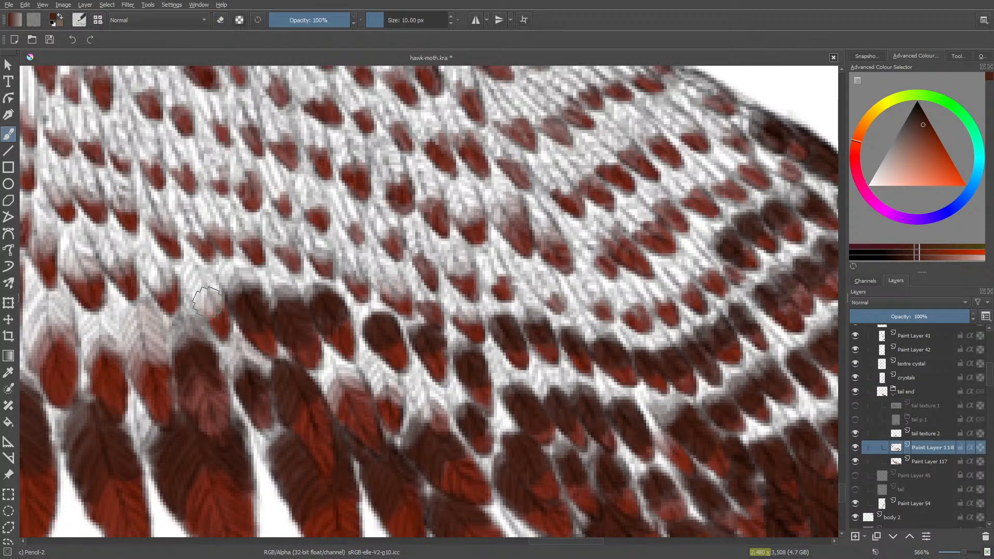
{"action": "mouse_move", "coordinate": [190, 289]}
{"action": "left_mouse_down"}
{"action": "mouse_move", "coordinate": [199, 308]}
{"action": "mouse_move", "coordinate": [213, 288]}
{"action": "mouse_move", "coordinate": [206, 309]}
{"action": "mouse_move", "coordinate": [194, 298]}
{"action": "mouse_move", "coordinate": [196, 270]}
{"action": "mouse_move", "coordinate": [201, 293]}
{"action": "mouse_move", "coordinate": [195, 278]}
{"action": "mouse_move", "coordinate": [211, 278]}
{"action": "mouse_move", "coordinate": [192, 276]}
{"action": "left_mouse_up"}
{"action": "key", "text": "e"}
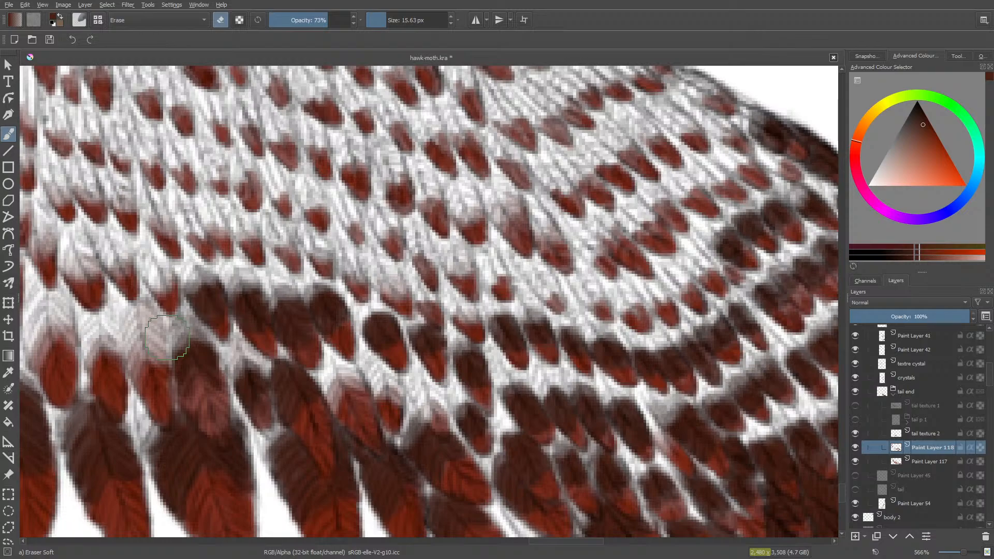
{"action": "key", "text": "e"}
{"action": "mouse_move", "coordinate": [196, 279]}
{"action": "left_mouse_down"}
{"action": "mouse_move", "coordinate": [194, 295]}
{"action": "mouse_move", "coordinate": [209, 284]}
{"action": "left_mouse_up"}
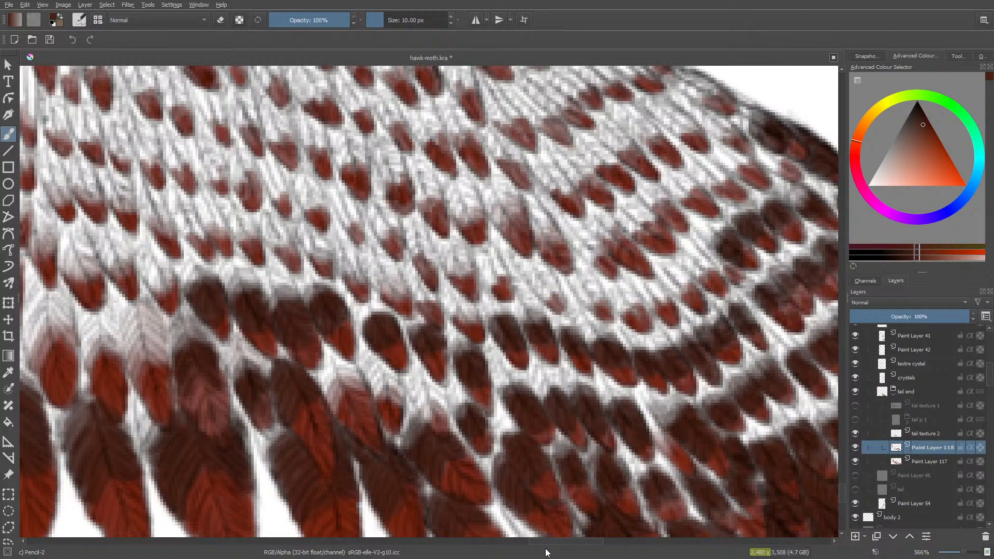
Step: Fill in dark brown on the unshaded feather bases beneath that row and on the narrow long feathers left of it
{"action": "mouse_move", "coordinate": [553, 543]}
{"action": "left_mouse_down"}
{"action": "mouse_move", "coordinate": [522, 541]}
{"action": "mouse_move", "coordinate": [545, 542]}
{"action": "left_mouse_up"}
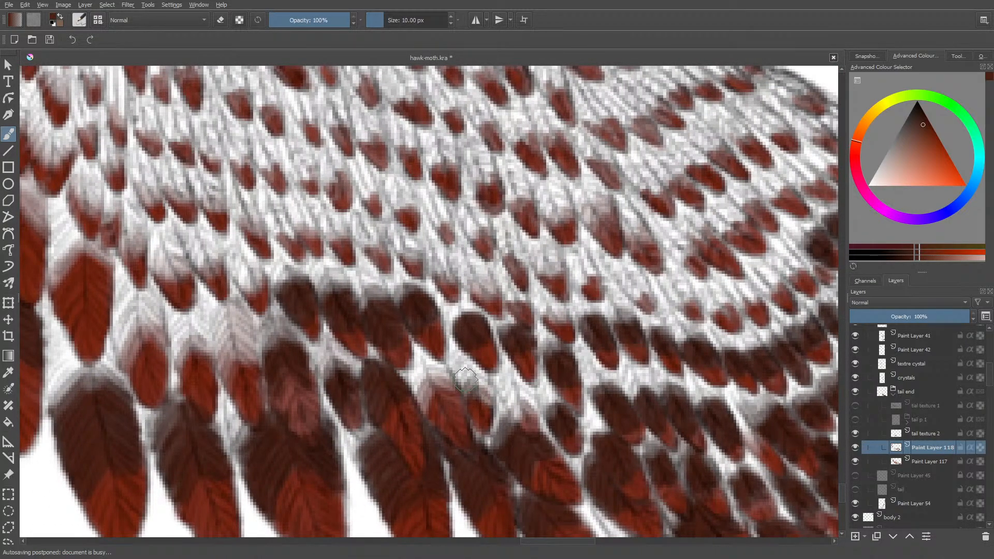
{"action": "mouse_move", "coordinate": [465, 380]}
{"action": "left_mouse_down"}
{"action": "mouse_move", "coordinate": [486, 399]}
{"action": "mouse_move", "coordinate": [478, 375]}
{"action": "mouse_move", "coordinate": [477, 389]}
{"action": "mouse_move", "coordinate": [464, 372]}
{"action": "mouse_move", "coordinate": [470, 399]}
{"action": "mouse_move", "coordinate": [456, 375]}
{"action": "mouse_move", "coordinate": [481, 378]}
{"action": "mouse_move", "coordinate": [452, 364]}
{"action": "mouse_move", "coordinate": [408, 304]}
{"action": "mouse_move", "coordinate": [424, 384]}
{"action": "mouse_move", "coordinate": [434, 373]}
{"action": "mouse_move", "coordinate": [445, 390]}
{"action": "mouse_move", "coordinate": [416, 362]}
{"action": "mouse_move", "coordinate": [434, 393]}
{"action": "mouse_move", "coordinate": [416, 384]}
{"action": "mouse_move", "coordinate": [429, 411]}
{"action": "mouse_move", "coordinate": [409, 382]}
{"action": "mouse_move", "coordinate": [426, 374]}
{"action": "mouse_move", "coordinate": [442, 381]}
{"action": "mouse_move", "coordinate": [426, 357]}
{"action": "mouse_move", "coordinate": [431, 370]}
{"action": "mouse_move", "coordinate": [415, 373]}
{"action": "mouse_move", "coordinate": [416, 363]}
{"action": "mouse_move", "coordinate": [407, 380]}
{"action": "mouse_move", "coordinate": [412, 354]}
{"action": "mouse_move", "coordinate": [429, 362]}
{"action": "mouse_move", "coordinate": [415, 363]}
{"action": "mouse_move", "coordinate": [395, 411]}
{"action": "left_mouse_up"}
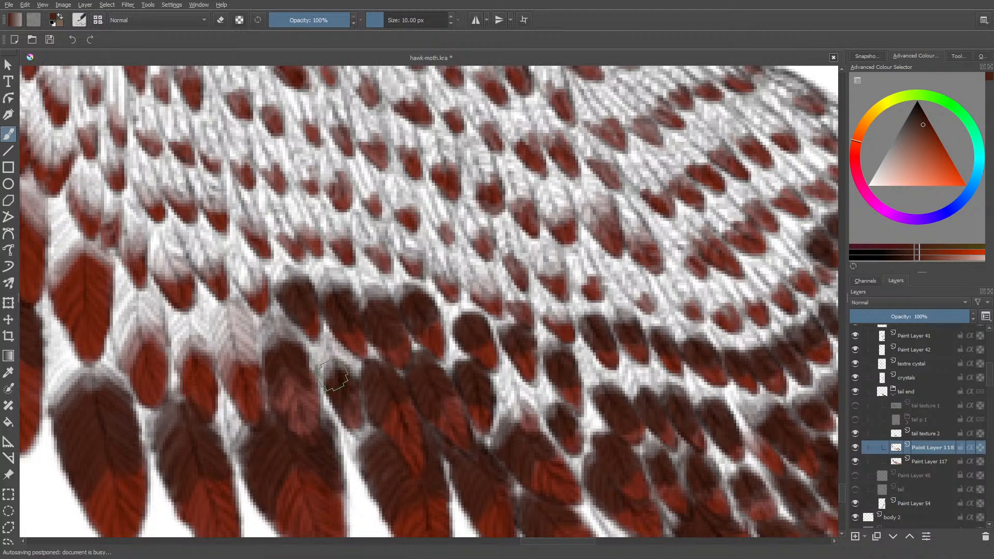
{"action": "mouse_move", "coordinate": [334, 376]}
{"action": "left_mouse_down"}
{"action": "mouse_move", "coordinate": [376, 363]}
{"action": "mouse_move", "coordinate": [330, 380]}
{"action": "mouse_move", "coordinate": [336, 347]}
{"action": "mouse_move", "coordinate": [349, 373]}
{"action": "mouse_move", "coordinate": [327, 351]}
{"action": "mouse_move", "coordinate": [332, 377]}
{"action": "mouse_move", "coordinate": [319, 349]}
{"action": "mouse_move", "coordinate": [333, 363]}
{"action": "mouse_move", "coordinate": [337, 344]}
{"action": "mouse_move", "coordinate": [326, 447]}
{"action": "mouse_move", "coordinate": [278, 351]}
{"action": "mouse_move", "coordinate": [289, 351]}
{"action": "mouse_move", "coordinate": [284, 323]}
{"action": "mouse_move", "coordinate": [290, 349]}
{"action": "mouse_move", "coordinate": [268, 326]}
{"action": "mouse_move", "coordinate": [268, 354]}
{"action": "mouse_move", "coordinate": [222, 343]}
{"action": "mouse_move", "coordinate": [246, 357]}
{"action": "mouse_move", "coordinate": [249, 339]}
{"action": "mouse_move", "coordinate": [249, 368]}
{"action": "mouse_move", "coordinate": [237, 332]}
{"action": "mouse_move", "coordinate": [230, 364]}
{"action": "mouse_move", "coordinate": [222, 341]}
{"action": "mouse_move", "coordinate": [228, 388]}
{"action": "mouse_move", "coordinate": [228, 341]}
{"action": "mouse_move", "coordinate": [234, 329]}
{"action": "mouse_move", "coordinate": [246, 365]}
{"action": "mouse_move", "coordinate": [248, 337]}
{"action": "mouse_move", "coordinate": [226, 315]}
{"action": "mouse_move", "coordinate": [220, 385]}
{"action": "mouse_move", "coordinate": [166, 357]}
{"action": "mouse_move", "coordinate": [203, 343]}
{"action": "mouse_move", "coordinate": [199, 324]}
{"action": "mouse_move", "coordinate": [188, 324]}
{"action": "mouse_move", "coordinate": [183, 365]}
{"action": "mouse_move", "coordinate": [179, 322]}
{"action": "mouse_move", "coordinate": [189, 352]}
{"action": "mouse_move", "coordinate": [195, 305]}
{"action": "mouse_move", "coordinate": [204, 360]}
{"action": "left_mouse_up"}
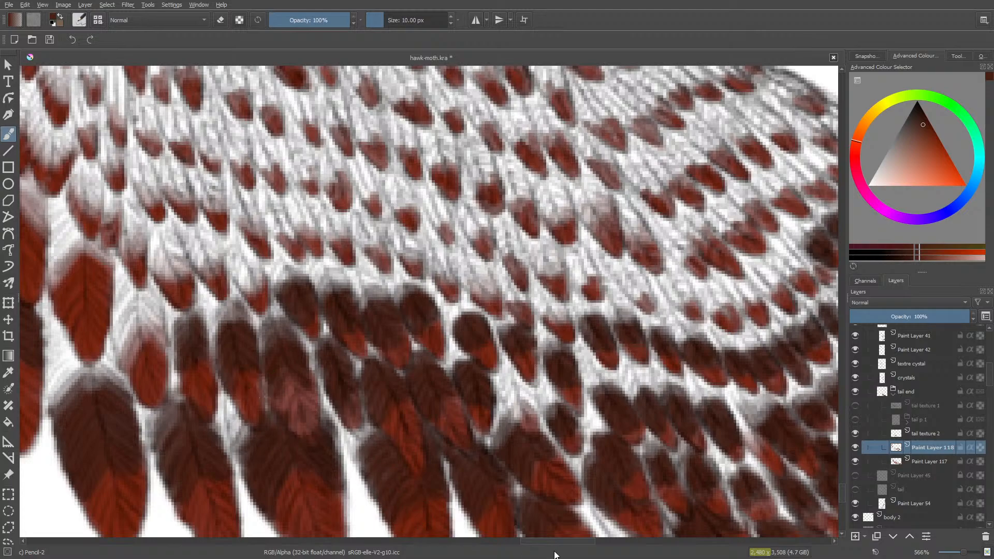
Step: Shade the bases of the next two long feathers toward the tail's left edge dark brown and softly erase the spill around them
{"action": "left_click_drag", "start_coordinate": [559, 544], "coordinate": [537, 519]}
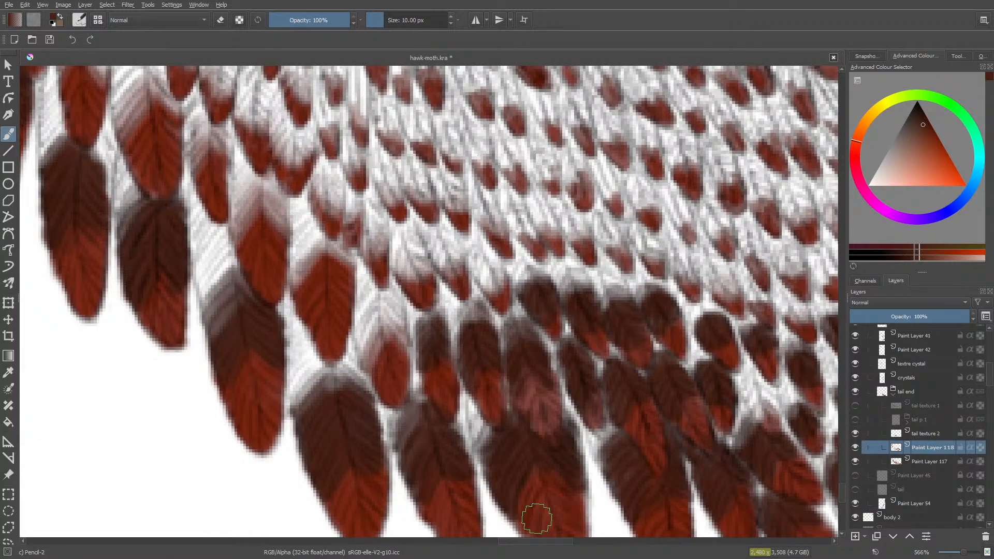
{"action": "key", "text": "/"}
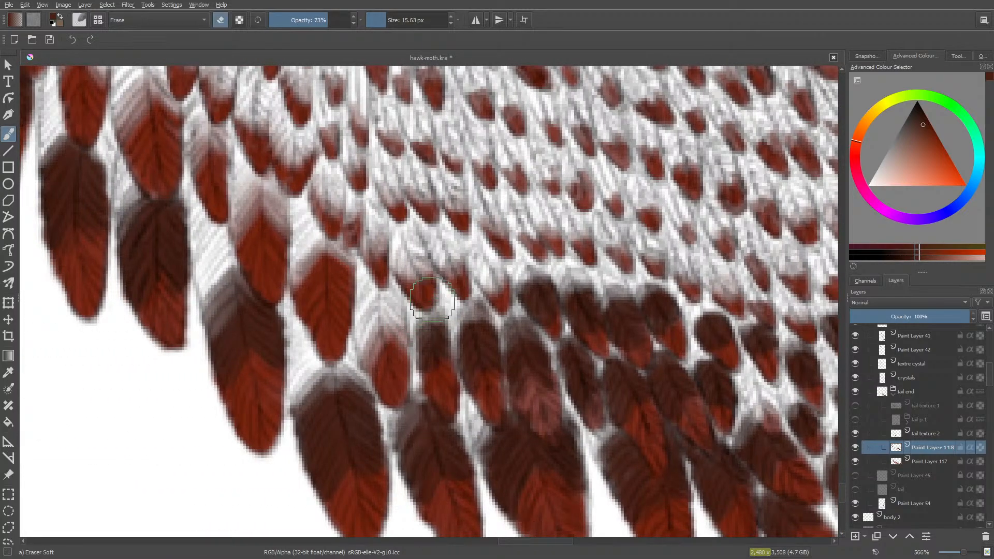
{"action": "key", "text": "/"}
{"action": "mouse_move", "coordinate": [360, 342]}
{"action": "left_mouse_down"}
{"action": "mouse_move", "coordinate": [367, 364]}
{"action": "mouse_move", "coordinate": [373, 320]}
{"action": "mouse_move", "coordinate": [385, 340]}
{"action": "mouse_move", "coordinate": [387, 303]}
{"action": "mouse_move", "coordinate": [397, 332]}
{"action": "mouse_move", "coordinate": [397, 307]}
{"action": "mouse_move", "coordinate": [385, 355]}
{"action": "mouse_move", "coordinate": [377, 325]}
{"action": "mouse_move", "coordinate": [373, 377]}
{"action": "mouse_move", "coordinate": [368, 300]}
{"action": "mouse_move", "coordinate": [371, 313]}
{"action": "mouse_move", "coordinate": [377, 294]}
{"action": "mouse_move", "coordinate": [399, 323]}
{"action": "left_mouse_up"}
{"action": "key", "text": "slash"}
{"action": "mouse_move", "coordinate": [361, 291]}
{"action": "left_mouse_down"}
{"action": "mouse_move", "coordinate": [382, 280]}
{"action": "mouse_move", "coordinate": [368, 278]}
{"action": "left_mouse_up"}
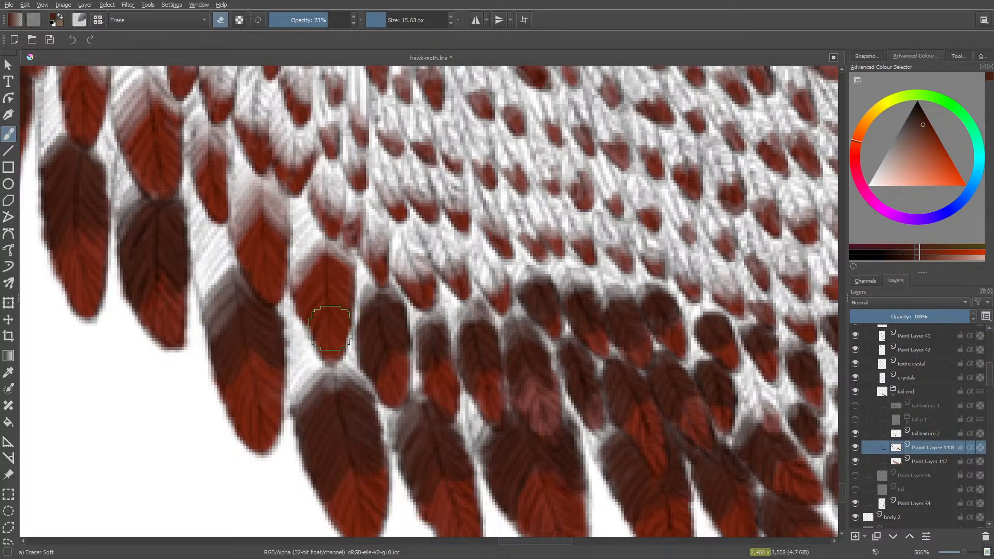
{"action": "key", "text": "slash"}
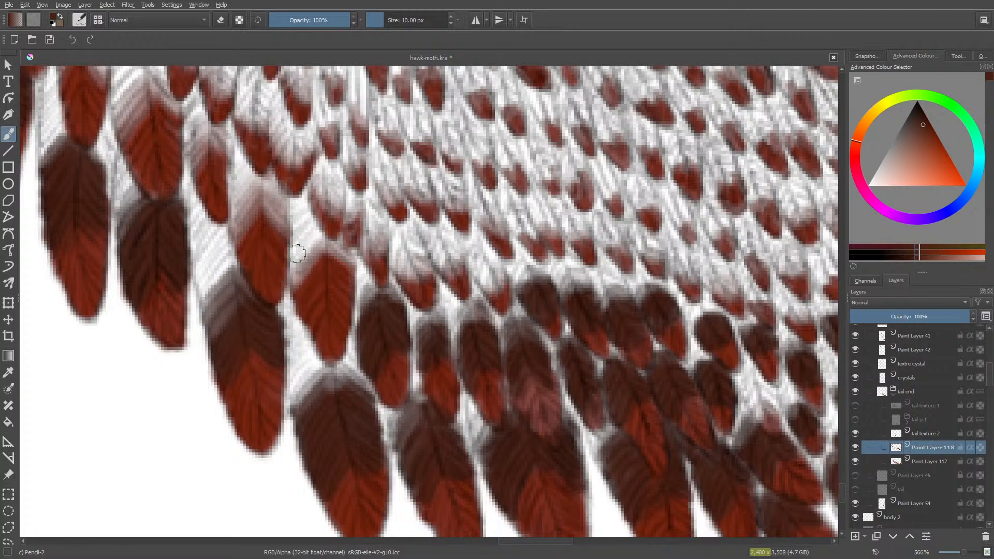
{"action": "mouse_move", "coordinate": [297, 253]}
{"action": "left_mouse_down"}
{"action": "mouse_move", "coordinate": [300, 264]}
{"action": "mouse_move", "coordinate": [310, 244]}
{"action": "mouse_move", "coordinate": [324, 246]}
{"action": "mouse_move", "coordinate": [338, 264]}
{"action": "mouse_move", "coordinate": [344, 250]}
{"action": "mouse_move", "coordinate": [337, 235]}
{"action": "mouse_move", "coordinate": [300, 278]}
{"action": "mouse_move", "coordinate": [295, 248]}
{"action": "mouse_move", "coordinate": [311, 217]}
{"action": "mouse_move", "coordinate": [322, 225]}
{"action": "mouse_move", "coordinate": [290, 213]}
{"action": "mouse_move", "coordinate": [263, 240]}
{"action": "left_mouse_up"}
{"action": "key", "text": "e"}
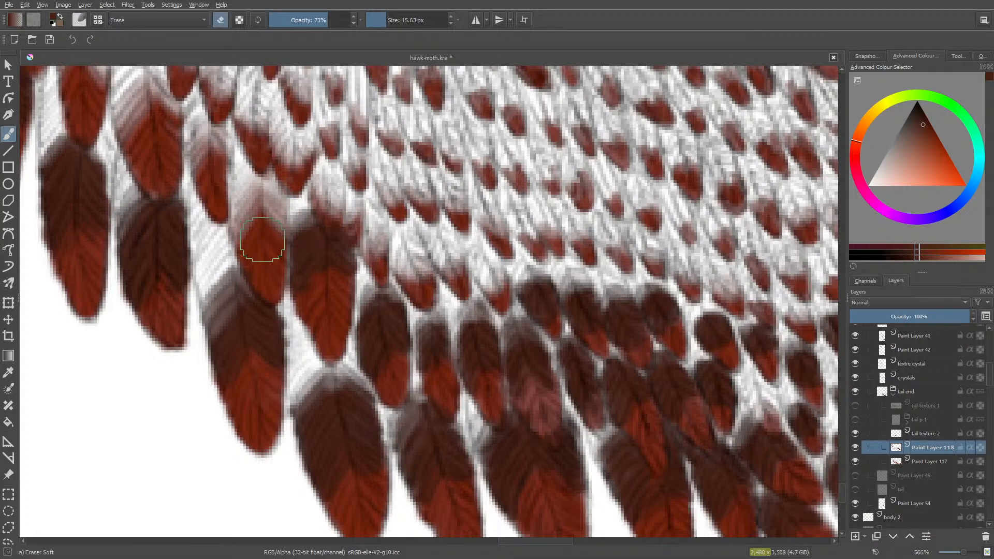
{"action": "key", "text": "/"}
Step: Shade the bases of the next narrow feather and the broad feather left of it dark brown, softly erasing spill
{"action": "left_click_drag", "start_coordinate": [842, 493], "coordinate": [844, 486]}
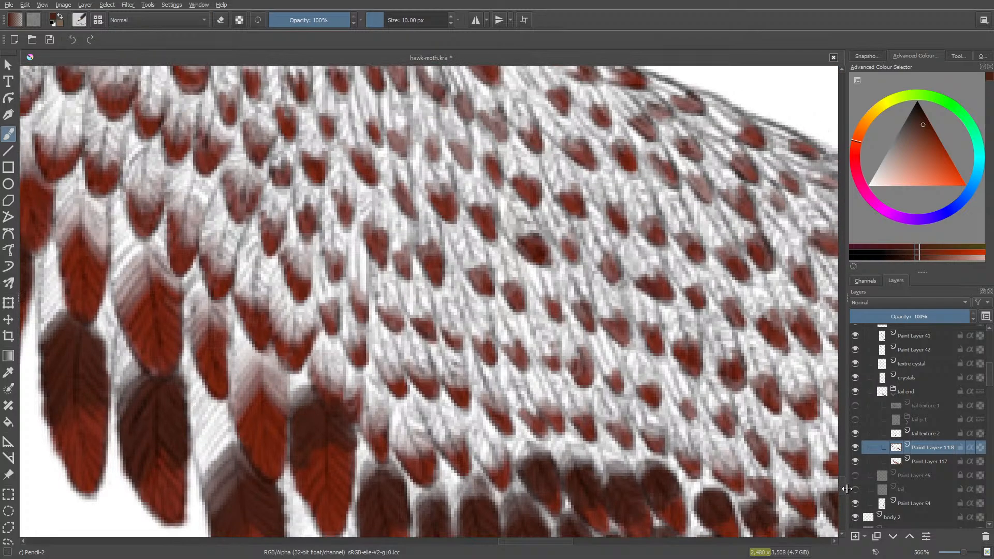
{"action": "left_click_drag", "start_coordinate": [554, 542], "coordinate": [528, 542]}
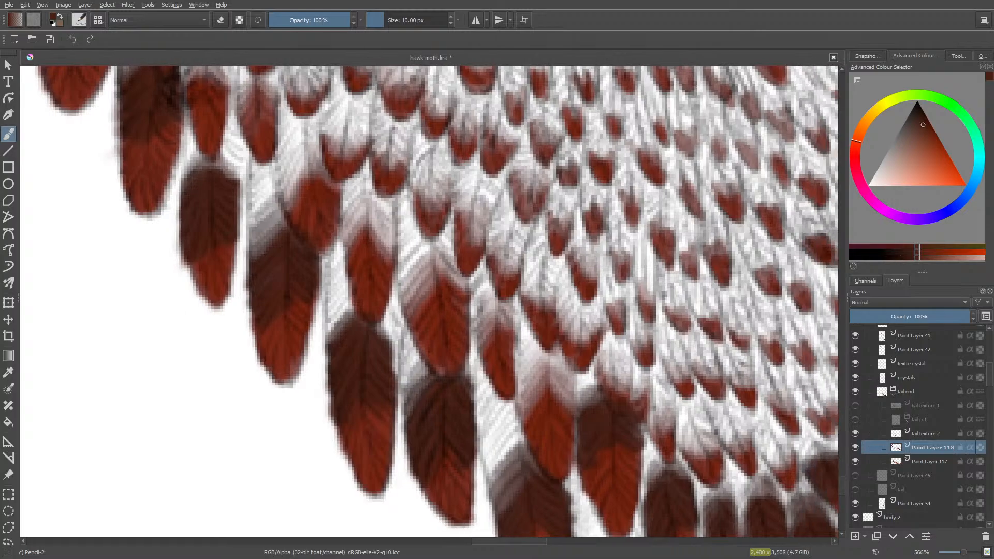
{"action": "mouse_move", "coordinate": [484, 336]}
{"action": "left_mouse_down"}
{"action": "mouse_move", "coordinate": [484, 304]}
{"action": "mouse_move", "coordinate": [498, 329]}
{"action": "mouse_move", "coordinate": [500, 306]}
{"action": "mouse_move", "coordinate": [507, 340]}
{"action": "mouse_move", "coordinate": [455, 359]}
{"action": "mouse_move", "coordinate": [488, 296]}
{"action": "mouse_move", "coordinate": [496, 324]}
{"action": "mouse_move", "coordinate": [489, 358]}
{"action": "mouse_move", "coordinate": [503, 333]}
{"action": "mouse_move", "coordinate": [486, 298]}
{"action": "left_mouse_up"}
{"action": "key", "text": "e"}
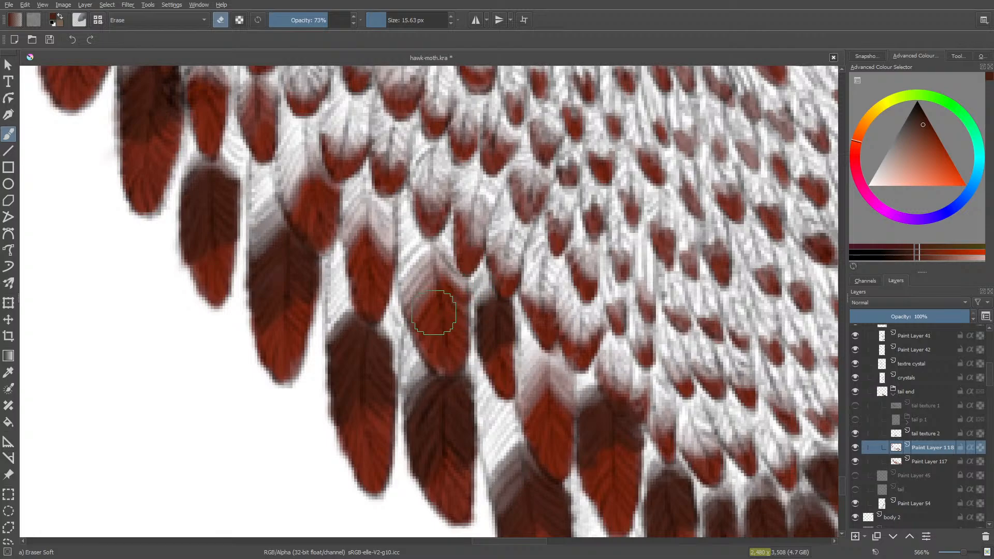
{"action": "key", "text": "slash"}
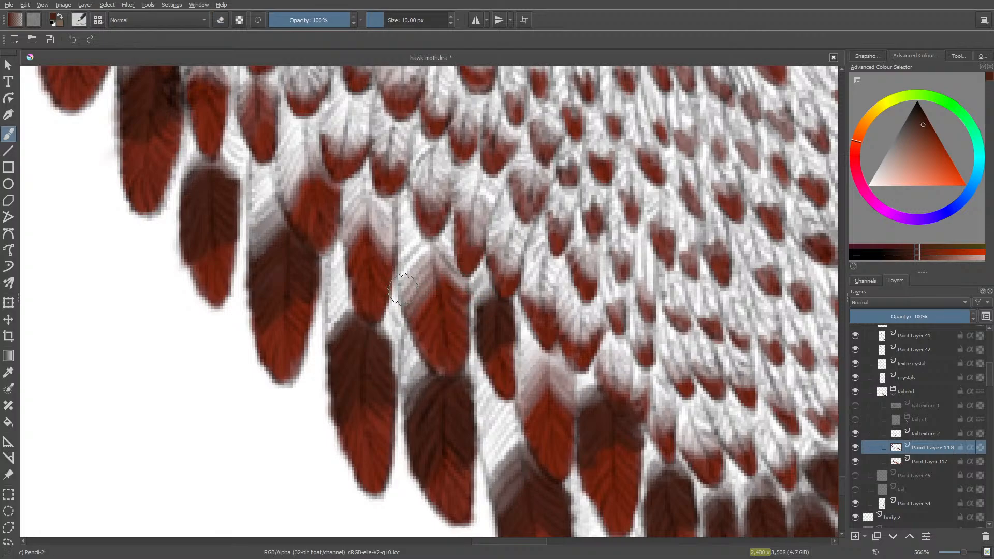
{"action": "mouse_move", "coordinate": [408, 285]}
{"action": "left_mouse_down"}
{"action": "mouse_move", "coordinate": [410, 311]}
{"action": "mouse_move", "coordinate": [419, 265]}
{"action": "mouse_move", "coordinate": [427, 301]}
{"action": "mouse_move", "coordinate": [434, 242]}
{"action": "mouse_move", "coordinate": [448, 289]}
{"action": "mouse_move", "coordinate": [452, 244]}
{"action": "mouse_move", "coordinate": [452, 282]}
{"action": "mouse_move", "coordinate": [461, 282]}
{"action": "mouse_move", "coordinate": [441, 252]}
{"action": "mouse_move", "coordinate": [418, 292]}
{"action": "mouse_move", "coordinate": [411, 254]}
{"action": "mouse_move", "coordinate": [407, 297]}
{"action": "mouse_move", "coordinate": [411, 224]}
{"action": "mouse_move", "coordinate": [425, 267]}
{"action": "mouse_move", "coordinate": [444, 225]}
{"action": "mouse_move", "coordinate": [453, 259]}
{"action": "mouse_move", "coordinate": [442, 218]}
{"action": "mouse_move", "coordinate": [446, 233]}
{"action": "mouse_move", "coordinate": [416, 260]}
{"action": "mouse_move", "coordinate": [409, 239]}
{"action": "mouse_move", "coordinate": [399, 264]}
{"action": "mouse_move", "coordinate": [409, 310]}
{"action": "left_mouse_up"}
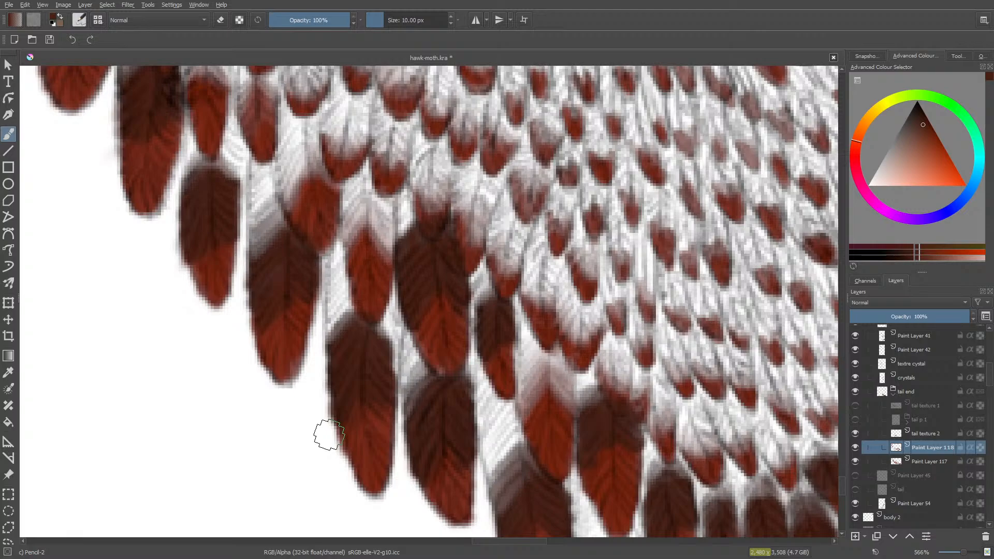
Step: Darken the bases of the next two feathers up the tail's left edge and clean up their upper edges
{"action": "mouse_move", "coordinate": [358, 204]}
{"action": "left_mouse_down"}
{"action": "mouse_move", "coordinate": [353, 241]}
{"action": "mouse_move", "coordinate": [350, 212]}
{"action": "mouse_move", "coordinate": [361, 203]}
{"action": "mouse_move", "coordinate": [365, 237]}
{"action": "mouse_move", "coordinate": [388, 219]}
{"action": "mouse_move", "coordinate": [364, 235]}
{"action": "mouse_move", "coordinate": [378, 189]}
{"action": "mouse_move", "coordinate": [354, 203]}
{"action": "mouse_move", "coordinate": [363, 181]}
{"action": "mouse_move", "coordinate": [326, 236]}
{"action": "left_mouse_up"}
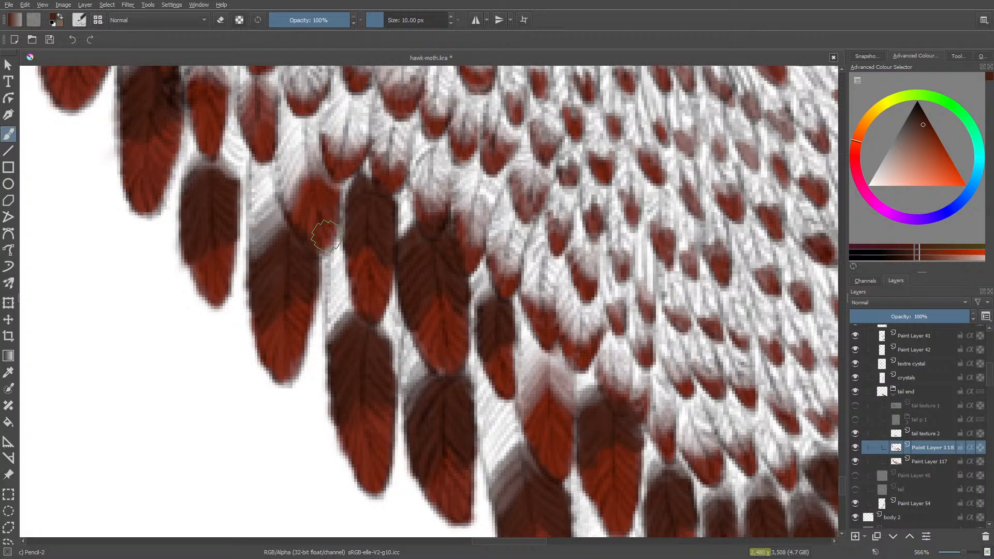
{"action": "key", "text": "e"}
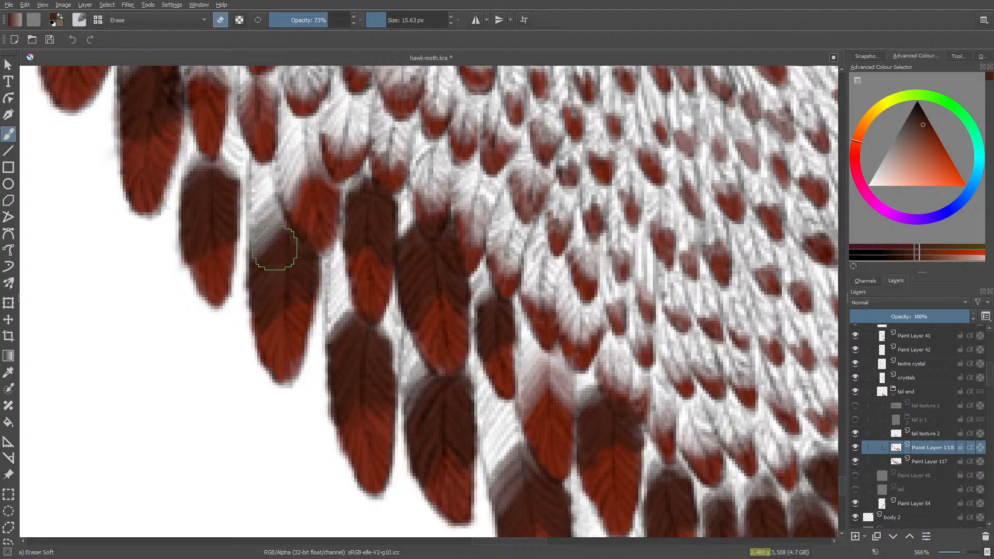
{"action": "key", "text": "e"}
{"action": "mouse_move", "coordinate": [297, 194]}
{"action": "left_mouse_down"}
{"action": "mouse_move", "coordinate": [285, 164]}
{"action": "mouse_move", "coordinate": [289, 205]}
{"action": "mouse_move", "coordinate": [292, 132]}
{"action": "mouse_move", "coordinate": [304, 173]}
{"action": "mouse_move", "coordinate": [313, 146]}
{"action": "mouse_move", "coordinate": [326, 191]}
{"action": "mouse_move", "coordinate": [323, 157]}
{"action": "mouse_move", "coordinate": [335, 183]}
{"action": "mouse_move", "coordinate": [306, 133]}
{"action": "mouse_move", "coordinate": [306, 161]}
{"action": "mouse_move", "coordinate": [306, 138]}
{"action": "mouse_move", "coordinate": [290, 179]}
{"action": "mouse_move", "coordinate": [293, 147]}
{"action": "mouse_move", "coordinate": [312, 177]}
{"action": "mouse_move", "coordinate": [316, 147]}
{"action": "mouse_move", "coordinate": [335, 178]}
{"action": "mouse_move", "coordinate": [345, 139]}
{"action": "mouse_move", "coordinate": [334, 136]}
{"action": "mouse_move", "coordinate": [325, 139]}
{"action": "left_mouse_up"}
{"action": "key", "text": "e"}
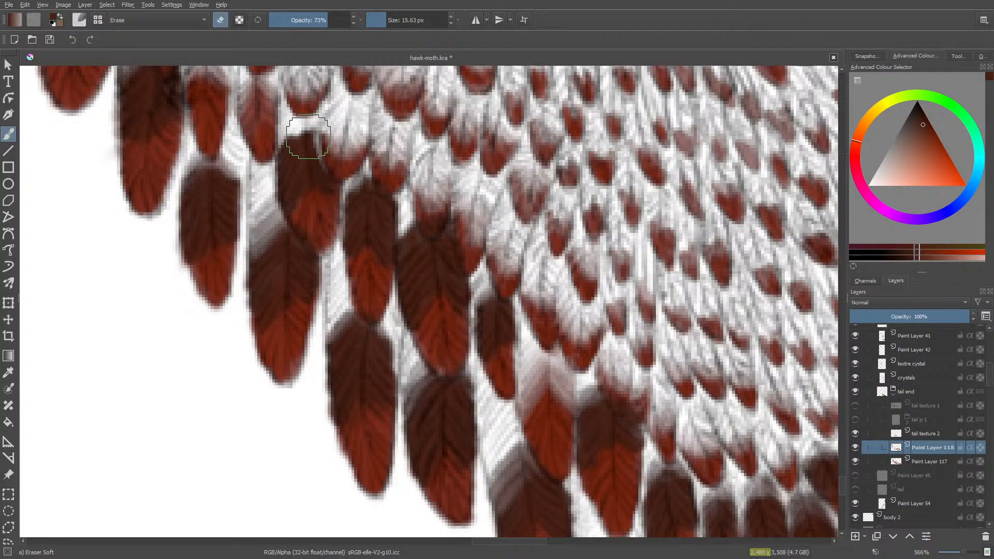
{"action": "key", "text": "slash"}
{"action": "mouse_move", "coordinate": [308, 136]}
{"action": "left_mouse_down"}
{"action": "mouse_move", "coordinate": [310, 127]}
{"action": "mouse_move", "coordinate": [322, 168]}
{"action": "mouse_move", "coordinate": [318, 153]}
{"action": "mouse_move", "coordinate": [322, 177]}
{"action": "mouse_move", "coordinate": [312, 185]}
{"action": "left_mouse_up"}
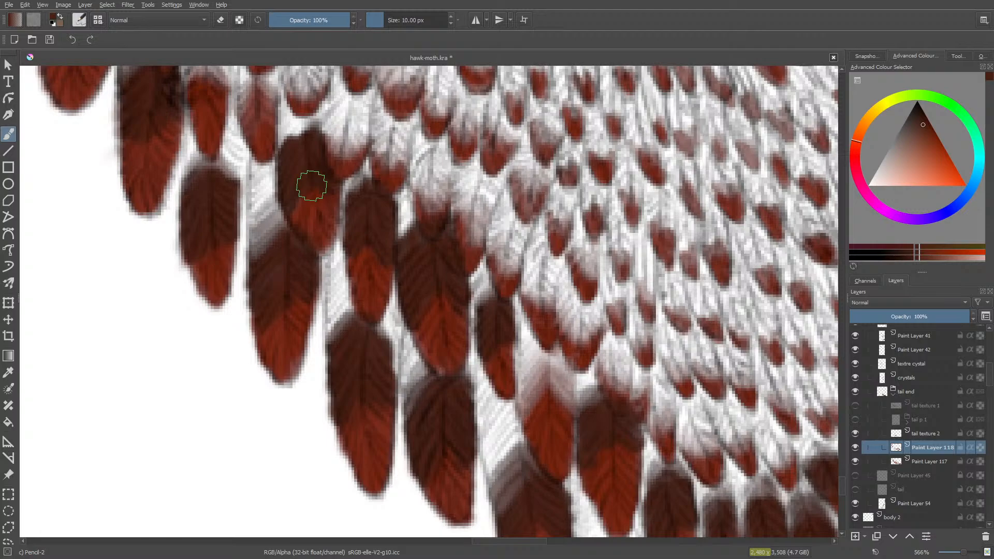
Step: Shade the bases of the two slim feathers above the outermost row dark brown and soften their upper edges
{"action": "scroll", "coordinate": [840, 467], "scroll_direction": "up", "scroll_amount": 5}
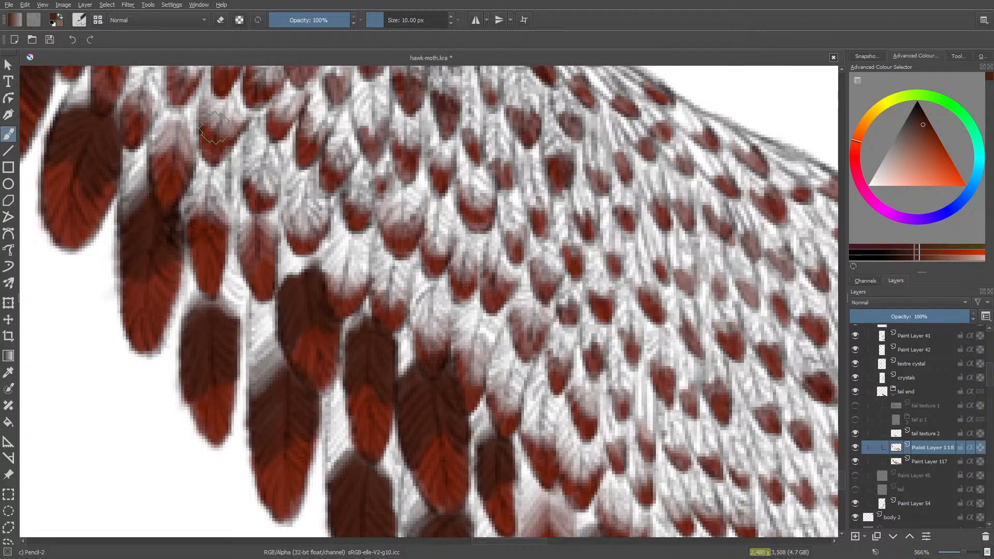
{"action": "mouse_move", "coordinate": [246, 223]}
{"action": "left_mouse_down"}
{"action": "mouse_move", "coordinate": [245, 250]}
{"action": "mouse_move", "coordinate": [248, 217]}
{"action": "mouse_move", "coordinate": [251, 242]}
{"action": "mouse_move", "coordinate": [255, 218]}
{"action": "mouse_move", "coordinate": [269, 245]}
{"action": "mouse_move", "coordinate": [269, 214]}
{"action": "mouse_move", "coordinate": [272, 247]}
{"action": "mouse_move", "coordinate": [247, 240]}
{"action": "mouse_move", "coordinate": [255, 216]}
{"action": "mouse_move", "coordinate": [250, 251]}
{"action": "mouse_move", "coordinate": [261, 235]}
{"action": "mouse_move", "coordinate": [268, 256]}
{"action": "mouse_move", "coordinate": [227, 291]}
{"action": "mouse_move", "coordinate": [255, 231]}
{"action": "mouse_move", "coordinate": [247, 242]}
{"action": "mouse_move", "coordinate": [244, 201]}
{"action": "mouse_move", "coordinate": [245, 236]}
{"action": "mouse_move", "coordinate": [259, 221]}
{"action": "mouse_move", "coordinate": [269, 230]}
{"action": "mouse_move", "coordinate": [217, 278]}
{"action": "left_mouse_up"}
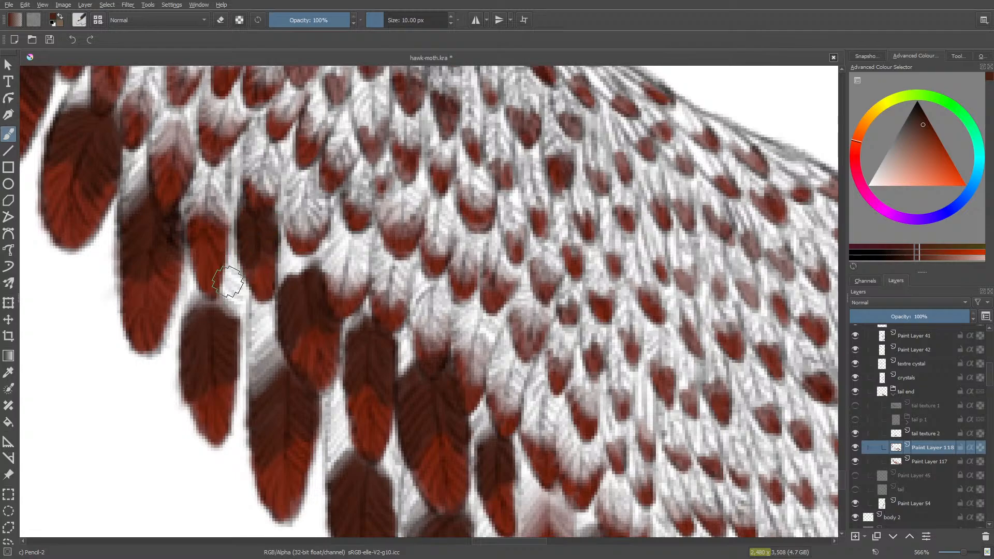
{"action": "mouse_move", "coordinate": [212, 211]}
{"action": "left_mouse_down"}
{"action": "mouse_move", "coordinate": [209, 184]}
{"action": "mouse_move", "coordinate": [205, 213]}
{"action": "mouse_move", "coordinate": [200, 182]}
{"action": "mouse_move", "coordinate": [194, 217]}
{"action": "mouse_move", "coordinate": [202, 174]}
{"action": "mouse_move", "coordinate": [203, 211]}
{"action": "mouse_move", "coordinate": [217, 183]}
{"action": "mouse_move", "coordinate": [218, 233]}
{"action": "mouse_move", "coordinate": [202, 204]}
{"action": "mouse_move", "coordinate": [218, 179]}
{"action": "mouse_move", "coordinate": [205, 169]}
{"action": "mouse_move", "coordinate": [193, 215]}
{"action": "left_mouse_up"}
{"action": "key", "text": "slash"}
{"action": "mouse_move", "coordinate": [190, 163]}
{"action": "left_mouse_down"}
{"action": "mouse_move", "coordinate": [217, 173]}
{"action": "mouse_move", "coordinate": [205, 159]}
{"action": "mouse_move", "coordinate": [190, 182]}
{"action": "mouse_move", "coordinate": [227, 168]}
{"action": "mouse_move", "coordinate": [225, 177]}
{"action": "mouse_move", "coordinate": [203, 159]}
{"action": "mouse_move", "coordinate": [169, 207]}
{"action": "mouse_move", "coordinate": [200, 180]}
{"action": "mouse_move", "coordinate": [196, 189]}
{"action": "mouse_move", "coordinate": [218, 184]}
{"action": "left_mouse_up"}
{"action": "key", "text": "slash"}
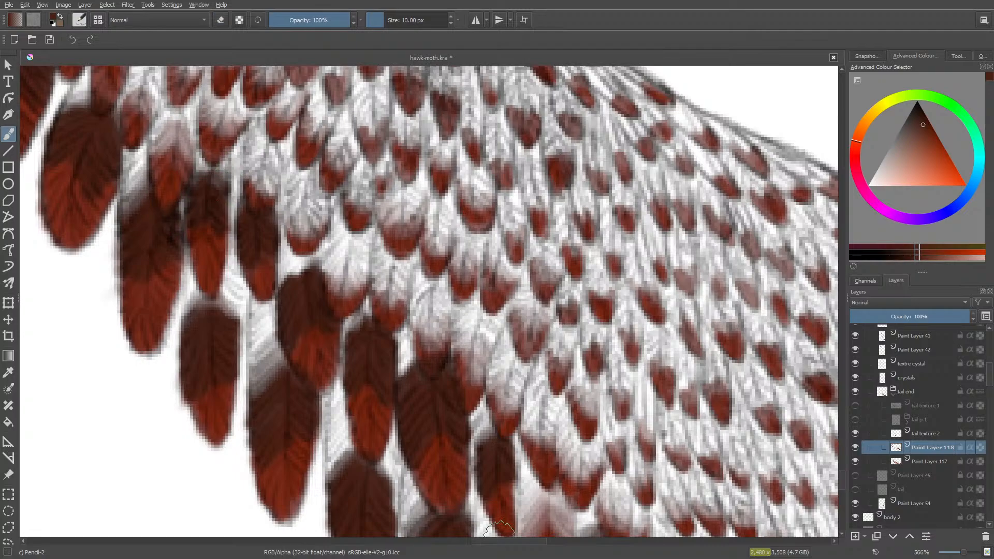
Step: Darken the base of the overlapping feather just up-left of those two slim feathers and soften its edge with the eraser
{"action": "left_click_drag", "start_coordinate": [501, 542], "coordinate": [472, 541]}
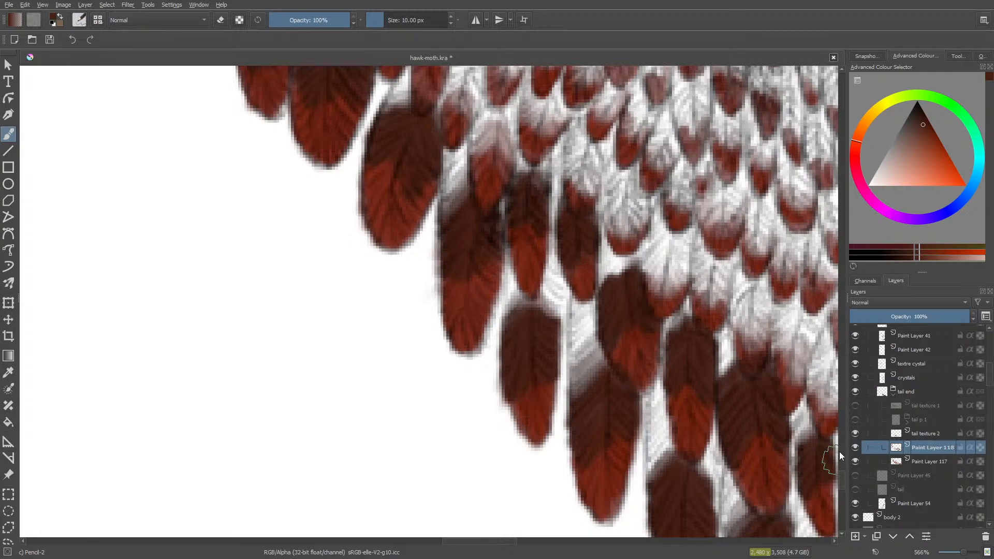
{"action": "scroll", "coordinate": [841, 480], "scroll_direction": "up", "scroll_amount": 5}
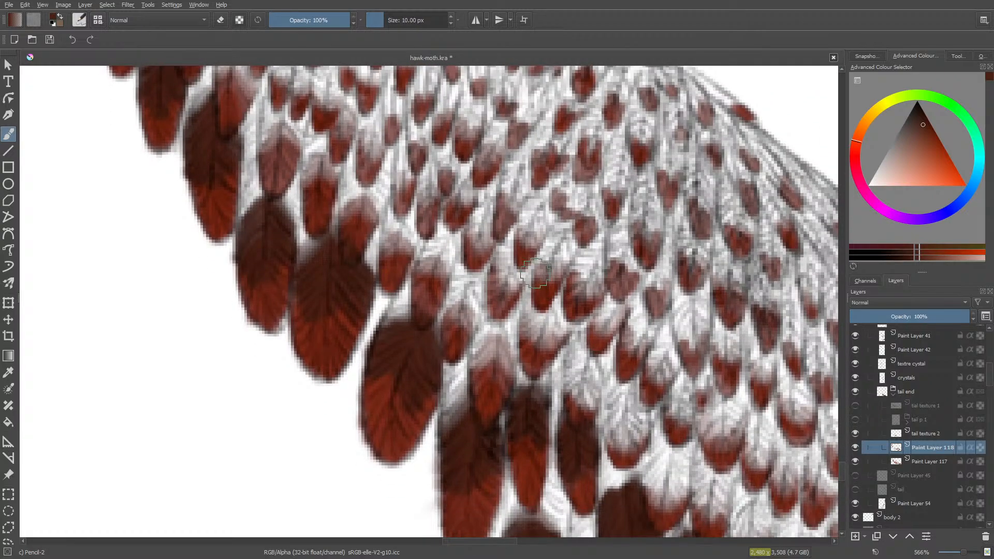
{"action": "mouse_move", "coordinate": [495, 337]}
{"action": "left_mouse_down"}
{"action": "mouse_move", "coordinate": [505, 376]}
{"action": "mouse_move", "coordinate": [502, 354]}
{"action": "mouse_move", "coordinate": [501, 366]}
{"action": "mouse_move", "coordinate": [500, 356]}
{"action": "mouse_move", "coordinate": [478, 373]}
{"action": "mouse_move", "coordinate": [485, 351]}
{"action": "mouse_move", "coordinate": [477, 353]}
{"action": "mouse_move", "coordinate": [493, 329]}
{"action": "mouse_move", "coordinate": [505, 377]}
{"action": "mouse_move", "coordinate": [493, 347]}
{"action": "mouse_move", "coordinate": [477, 372]}
{"action": "mouse_move", "coordinate": [491, 324]}
{"action": "mouse_move", "coordinate": [481, 319]}
{"action": "mouse_move", "coordinate": [477, 326]}
{"action": "mouse_move", "coordinate": [501, 313]}
{"action": "mouse_move", "coordinate": [515, 339]}
{"action": "left_mouse_up"}
{"action": "key", "text": "slash"}
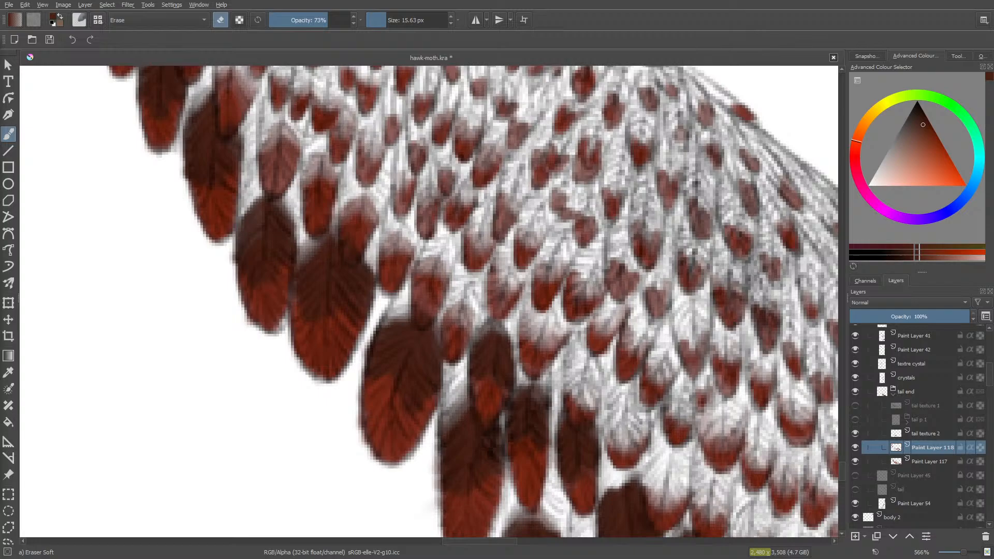
Step: Switch to the browser, view the two character drawings of the cross-armed elf, and move the browser window off the painting
{"action": "key", "text": "alt+Tab"}
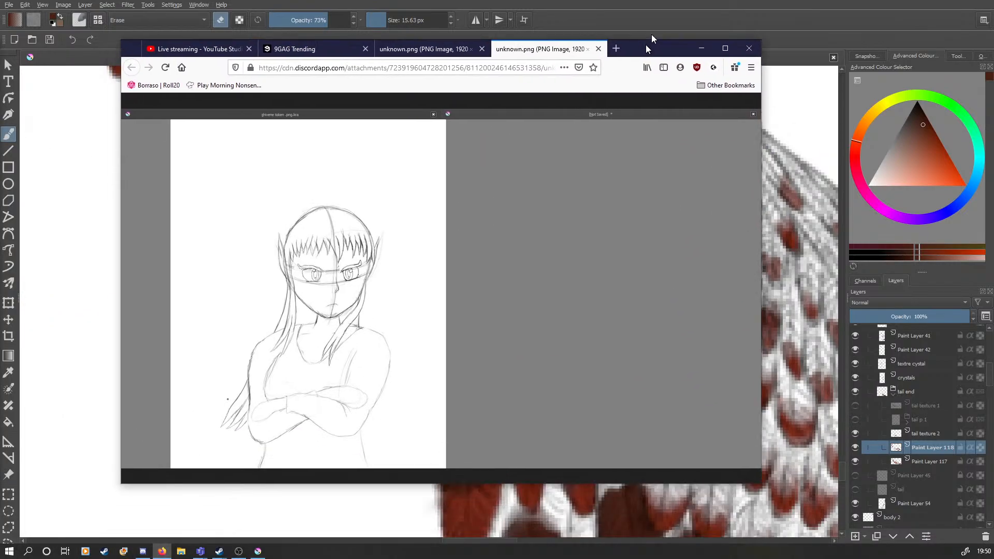
{"action": "left_click_drag", "start_coordinate": [647, 49], "coordinate": [682, 58]}
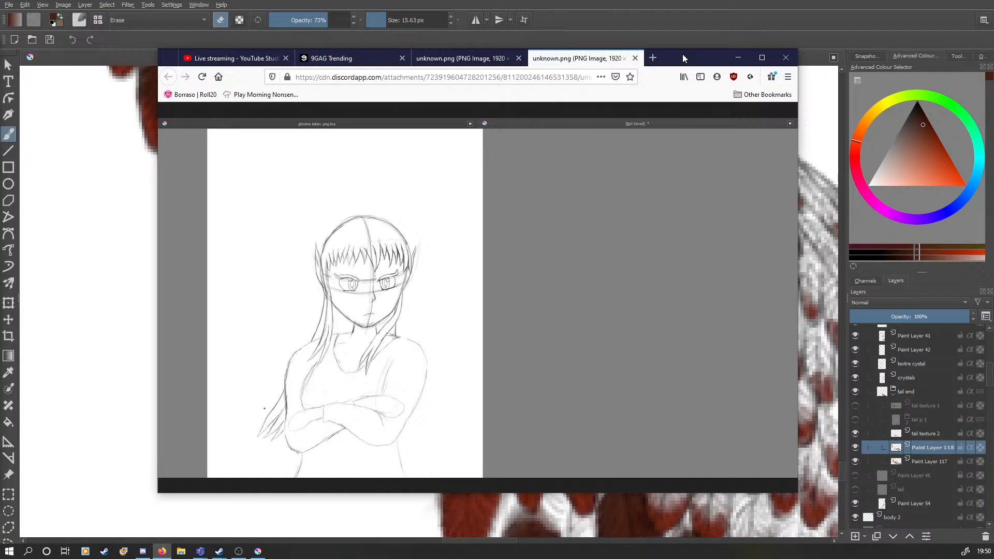
{"action": "left_click", "coordinate": [449, 58]}
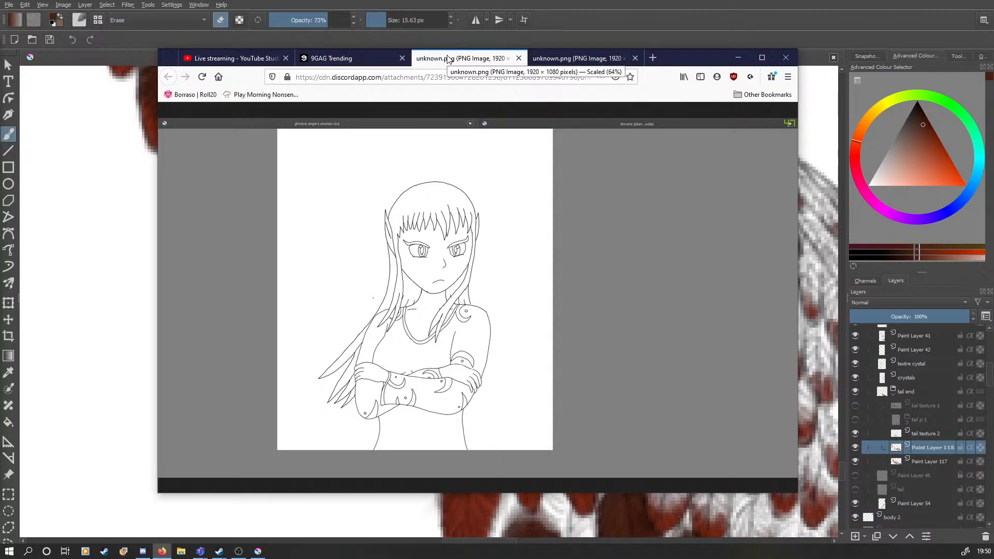
{"action": "left_click_drag", "start_coordinate": [705, 54], "coordinate": [127, 104]}
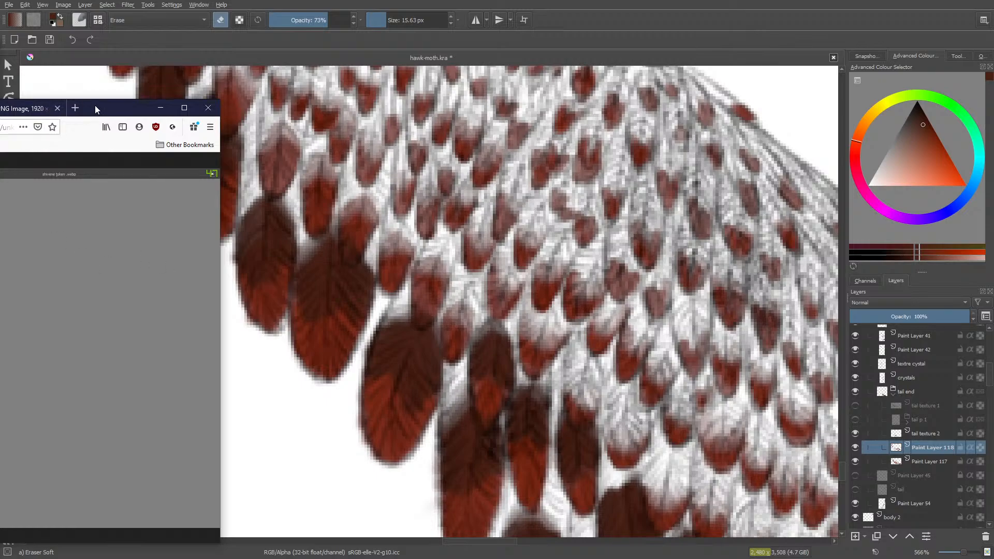
{"action": "left_click_drag", "start_coordinate": [95, 105], "coordinate": [0, 104]}
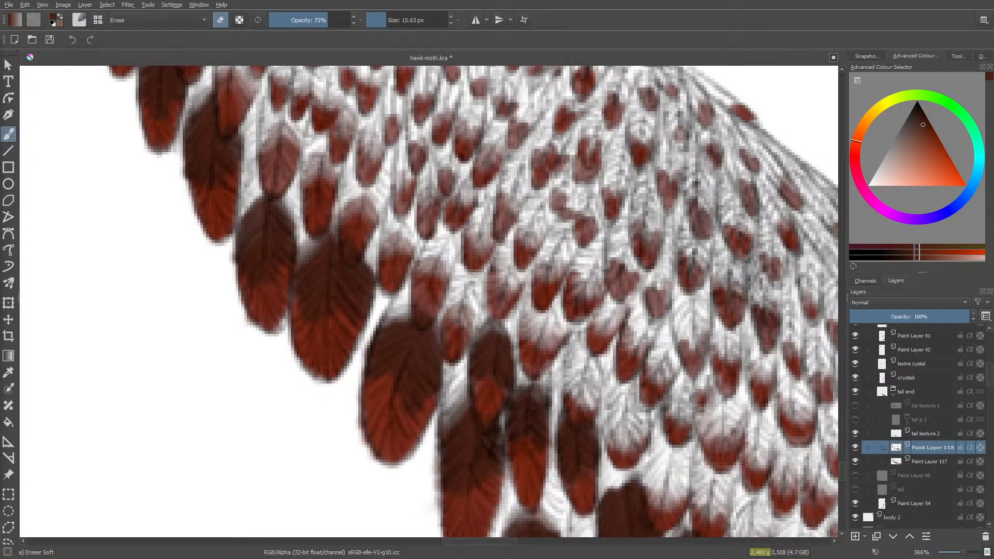
Step: Shade the base of the small feather above the large dark one dark brown and set the soft eraser to 8.64 px
{"action": "left_click_drag", "start_coordinate": [388, 20], "coordinate": [381, 19]}
{"action": "key", "text": "slash"}
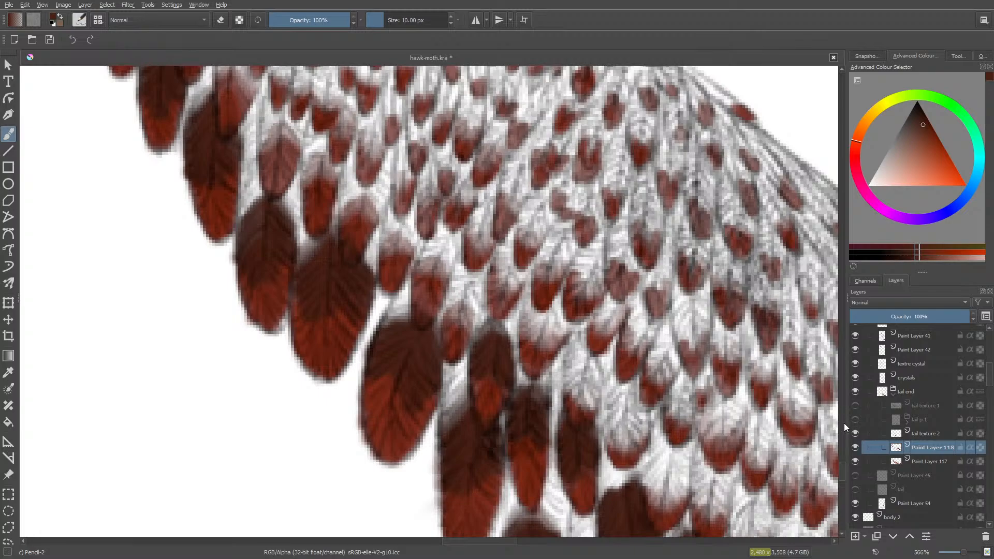
{"action": "mouse_move", "coordinate": [844, 475]}
{"action": "left_mouse_down"}
{"action": "mouse_move", "coordinate": [843, 462]}
{"action": "mouse_move", "coordinate": [845, 469]}
{"action": "left_mouse_up"}
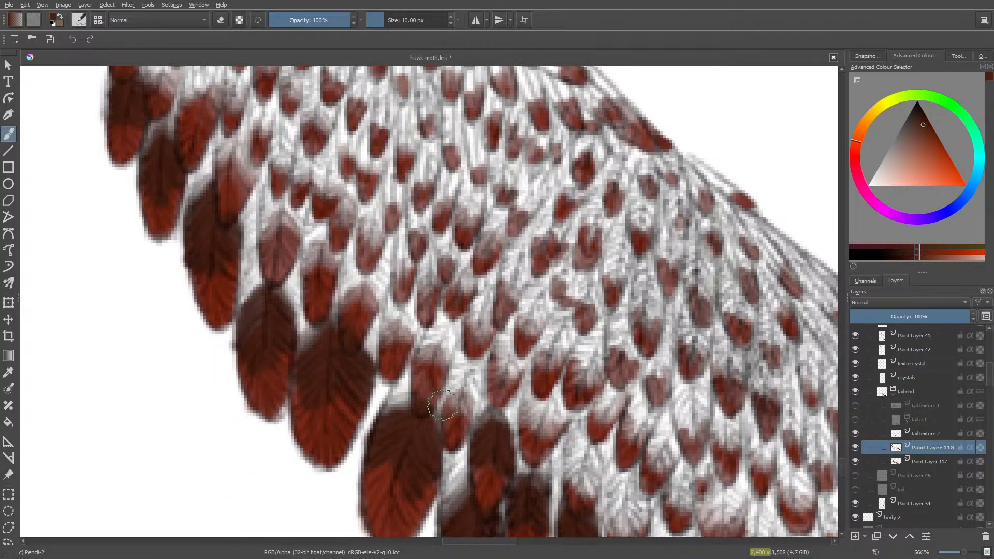
{"action": "mouse_move", "coordinate": [461, 388]}
{"action": "left_mouse_down"}
{"action": "mouse_move", "coordinate": [453, 393]}
{"action": "mouse_move", "coordinate": [459, 370]}
{"action": "mouse_move", "coordinate": [465, 412]}
{"action": "mouse_move", "coordinate": [456, 369]}
{"action": "mouse_move", "coordinate": [450, 386]}
{"action": "left_mouse_up"}
{"action": "key", "text": "e"}
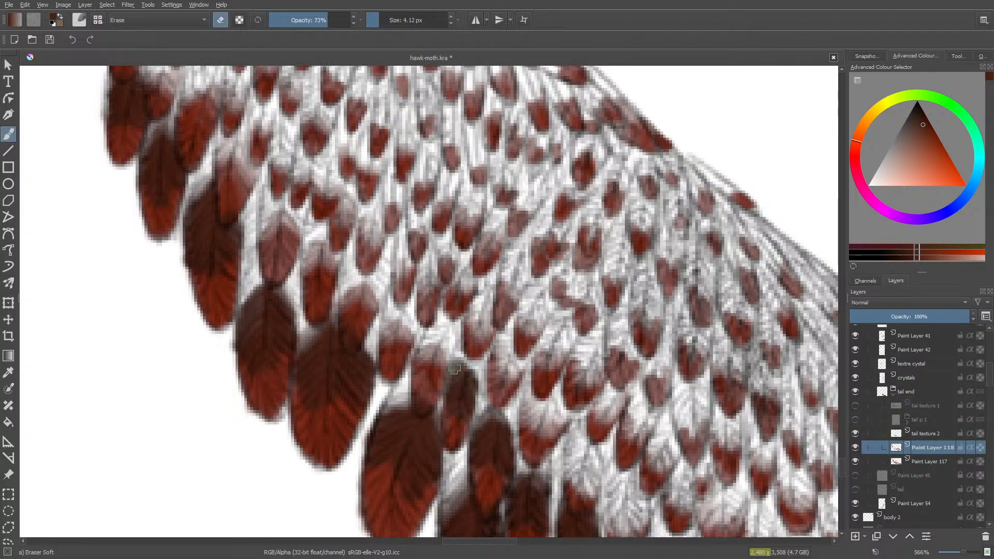
{"action": "left_click", "coordinate": [383, 21]}
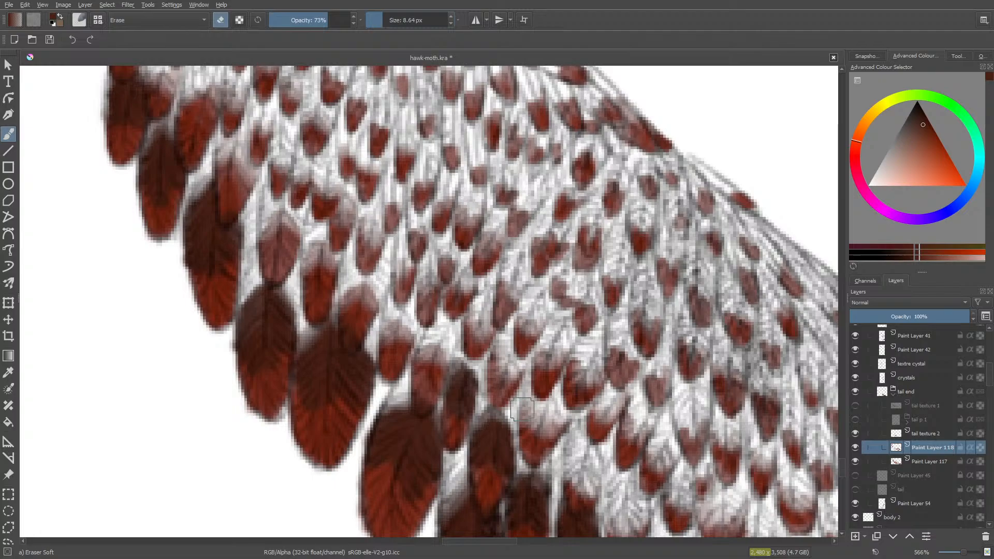
Step: Darken the bases of the next four feathers up-left along the second row, softly erasing the spill between them
{"action": "mouse_move", "coordinate": [433, 372]}
{"action": "left_mouse_down"}
{"action": "mouse_move", "coordinate": [459, 363]}
{"action": "mouse_move", "coordinate": [461, 375]}
{"action": "mouse_move", "coordinate": [470, 363]}
{"action": "mouse_move", "coordinate": [477, 383]}
{"action": "mouse_move", "coordinate": [470, 370]}
{"action": "mouse_move", "coordinate": [465, 386]}
{"action": "mouse_move", "coordinate": [446, 375]}
{"action": "mouse_move", "coordinate": [458, 359]}
{"action": "mouse_move", "coordinate": [453, 389]}
{"action": "mouse_move", "coordinate": [437, 401]}
{"action": "mouse_move", "coordinate": [433, 375]}
{"action": "mouse_move", "coordinate": [450, 345]}
{"action": "mouse_move", "coordinate": [441, 364]}
{"action": "mouse_move", "coordinate": [438, 338]}
{"action": "mouse_move", "coordinate": [426, 359]}
{"action": "mouse_move", "coordinate": [445, 326]}
{"action": "mouse_move", "coordinate": [447, 351]}
{"action": "mouse_move", "coordinate": [455, 331]}
{"action": "mouse_move", "coordinate": [445, 323]}
{"action": "mouse_move", "coordinate": [408, 363]}
{"action": "mouse_move", "coordinate": [445, 348]}
{"action": "mouse_move", "coordinate": [410, 373]}
{"action": "left_mouse_up"}
{"action": "key", "text": "slash"}
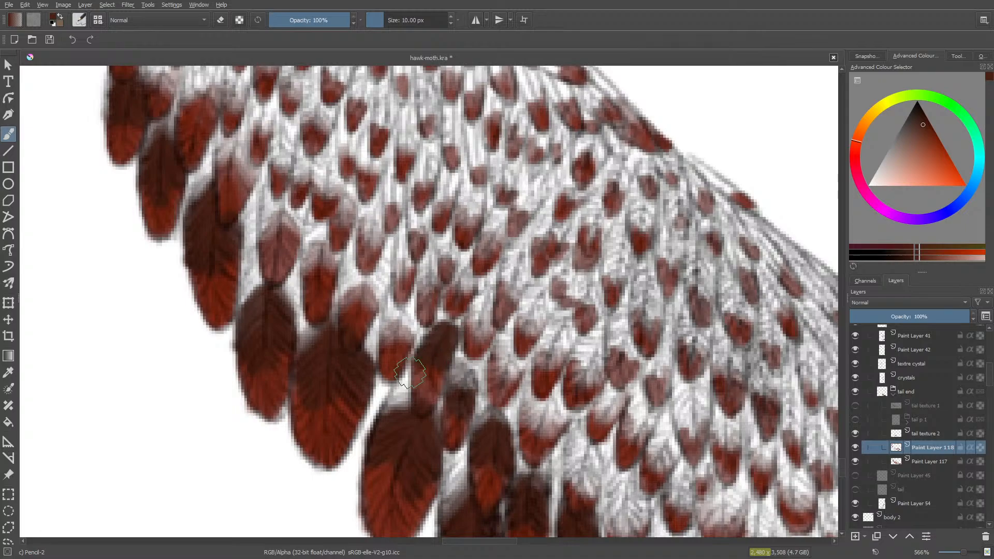
{"action": "key", "text": "slash"}
{"action": "mouse_move", "coordinate": [457, 322]}
{"action": "left_mouse_down"}
{"action": "mouse_move", "coordinate": [456, 339]}
{"action": "mouse_move", "coordinate": [428, 325]}
{"action": "mouse_move", "coordinate": [438, 332]}
{"action": "mouse_move", "coordinate": [422, 349]}
{"action": "mouse_move", "coordinate": [449, 330]}
{"action": "mouse_move", "coordinate": [418, 384]}
{"action": "mouse_move", "coordinate": [433, 343]}
{"action": "mouse_move", "coordinate": [446, 338]}
{"action": "mouse_move", "coordinate": [426, 339]}
{"action": "mouse_move", "coordinate": [429, 352]}
{"action": "mouse_move", "coordinate": [399, 344]}
{"action": "mouse_move", "coordinate": [409, 326]}
{"action": "mouse_move", "coordinate": [394, 340]}
{"action": "mouse_move", "coordinate": [386, 319]}
{"action": "mouse_move", "coordinate": [410, 317]}
{"action": "mouse_move", "coordinate": [391, 328]}
{"action": "mouse_move", "coordinate": [410, 300]}
{"action": "mouse_move", "coordinate": [378, 290]}
{"action": "mouse_move", "coordinate": [367, 303]}
{"action": "mouse_move", "coordinate": [385, 259]}
{"action": "mouse_move", "coordinate": [372, 301]}
{"action": "mouse_move", "coordinate": [350, 270]}
{"action": "mouse_move", "coordinate": [345, 293]}
{"action": "mouse_move", "coordinate": [344, 271]}
{"action": "mouse_move", "coordinate": [362, 273]}
{"action": "mouse_move", "coordinate": [353, 313]}
{"action": "mouse_move", "coordinate": [364, 291]}
{"action": "left_mouse_up"}
{"action": "key", "text": "/"}
{"action": "mouse_move", "coordinate": [319, 271]}
{"action": "left_mouse_down"}
{"action": "mouse_move", "coordinate": [328, 250]}
{"action": "mouse_move", "coordinate": [324, 263]}
{"action": "mouse_move", "coordinate": [316, 236]}
{"action": "mouse_move", "coordinate": [309, 266]}
{"action": "mouse_move", "coordinate": [319, 223]}
{"action": "mouse_move", "coordinate": [315, 255]}
{"action": "mouse_move", "coordinate": [325, 226]}
{"action": "mouse_move", "coordinate": [328, 256]}
{"action": "mouse_move", "coordinate": [315, 260]}
{"action": "mouse_move", "coordinate": [313, 241]}
{"action": "mouse_move", "coordinate": [307, 247]}
{"action": "mouse_move", "coordinate": [320, 249]}
{"action": "mouse_move", "coordinate": [307, 279]}
{"action": "left_mouse_up"}
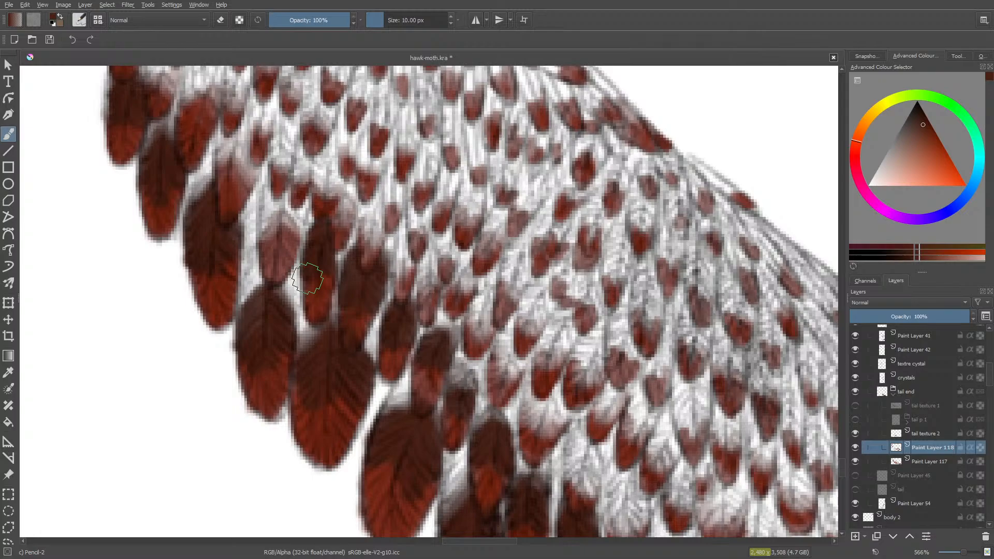
Step: Shade the base of the pale red feather at the second row's left end dark brown and softly erase its spill
{"action": "left_click_drag", "start_coordinate": [482, 540], "coordinate": [465, 540]}
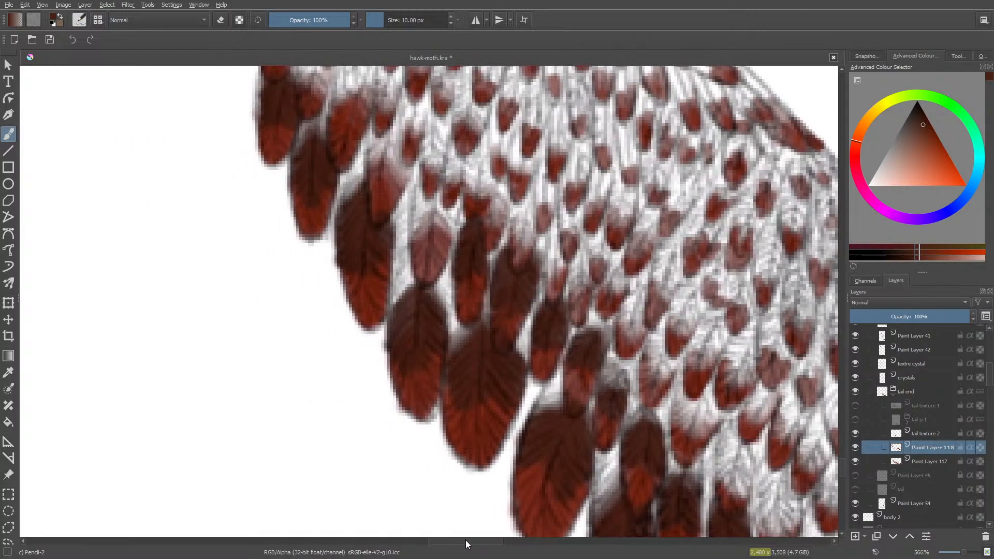
{"action": "mouse_move", "coordinate": [421, 199]}
{"action": "left_mouse_down"}
{"action": "mouse_move", "coordinate": [423, 226]}
{"action": "mouse_move", "coordinate": [427, 194]}
{"action": "mouse_move", "coordinate": [433, 228]}
{"action": "mouse_move", "coordinate": [440, 201]}
{"action": "mouse_move", "coordinate": [452, 233]}
{"action": "mouse_move", "coordinate": [447, 213]}
{"action": "mouse_move", "coordinate": [446, 225]}
{"action": "mouse_move", "coordinate": [433, 211]}
{"action": "mouse_move", "coordinate": [428, 221]}
{"action": "mouse_move", "coordinate": [425, 209]}
{"action": "mouse_move", "coordinate": [422, 239]}
{"action": "mouse_move", "coordinate": [438, 220]}
{"action": "mouse_move", "coordinate": [441, 240]}
{"action": "mouse_move", "coordinate": [395, 256]}
{"action": "left_mouse_up"}
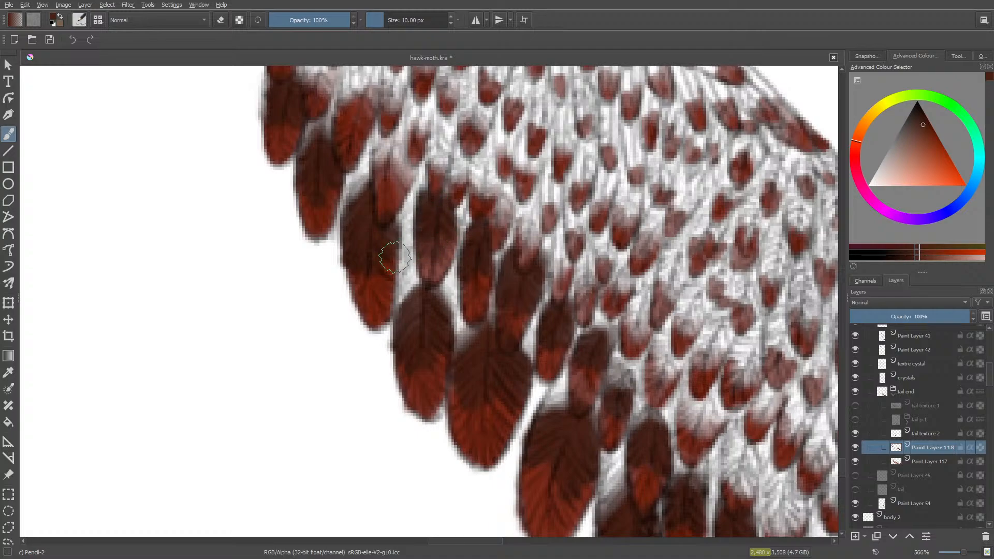
{"action": "key", "text": "e"}
{"action": "mouse_move", "coordinate": [419, 188]}
{"action": "left_mouse_down"}
{"action": "mouse_move", "coordinate": [417, 217]}
{"action": "mouse_move", "coordinate": [390, 225]}
{"action": "left_mouse_up"}
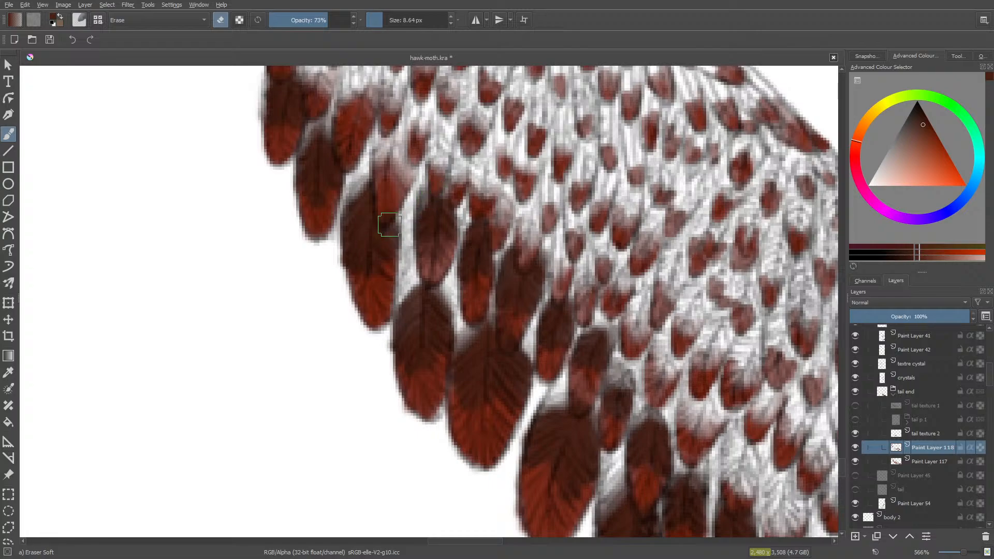
Step: Darken the bases of the next overlapping feathers further up the tail's left edge and erase the spill around them
{"action": "key", "text": "e"}
{"action": "scroll", "coordinate": [843, 460], "scroll_direction": "up", "scroll_amount": 3}
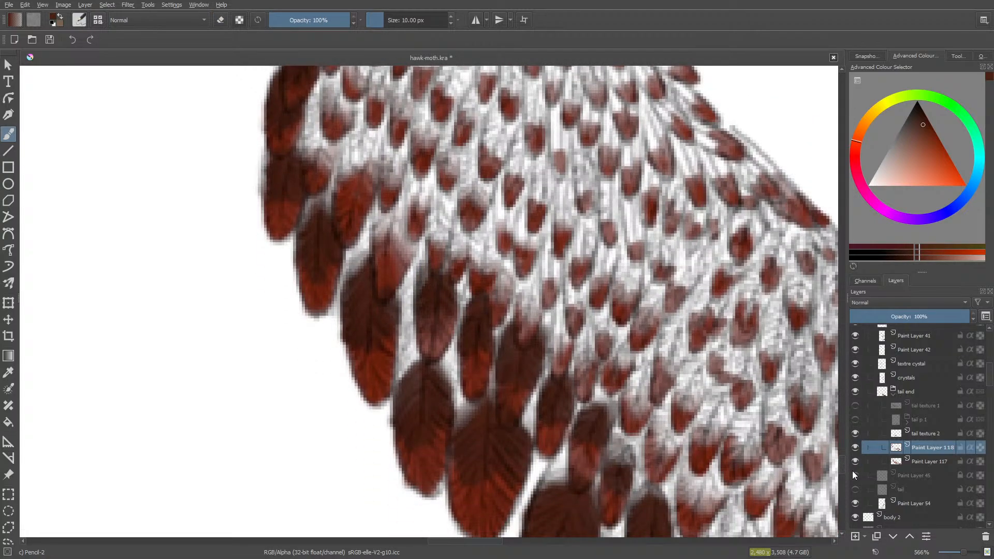
{"action": "mouse_move", "coordinate": [403, 254]}
{"action": "left_mouse_down"}
{"action": "mouse_move", "coordinate": [401, 227]}
{"action": "mouse_move", "coordinate": [412, 247]}
{"action": "mouse_move", "coordinate": [398, 216]}
{"action": "mouse_move", "coordinate": [404, 248]}
{"action": "mouse_move", "coordinate": [396, 228]}
{"action": "mouse_move", "coordinate": [384, 237]}
{"action": "mouse_move", "coordinate": [389, 224]}
{"action": "mouse_move", "coordinate": [377, 236]}
{"action": "mouse_move", "coordinate": [386, 217]}
{"action": "mouse_move", "coordinate": [376, 254]}
{"action": "mouse_move", "coordinate": [389, 244]}
{"action": "mouse_move", "coordinate": [387, 263]}
{"action": "mouse_move", "coordinate": [398, 253]}
{"action": "mouse_move", "coordinate": [380, 295]}
{"action": "left_mouse_up"}
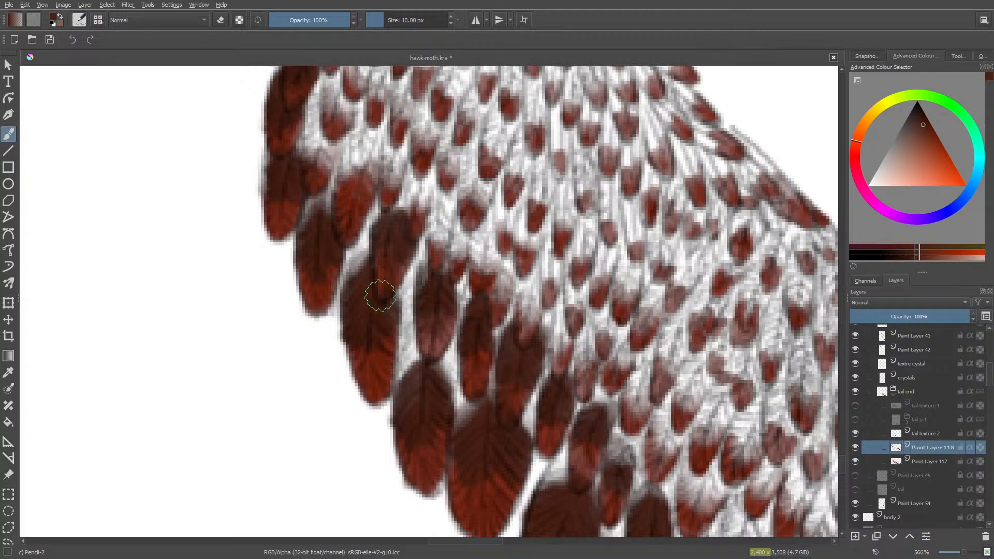
{"action": "mouse_move", "coordinate": [352, 186]}
{"action": "left_mouse_down"}
{"action": "mouse_move", "coordinate": [356, 157]}
{"action": "mouse_move", "coordinate": [350, 183]}
{"action": "mouse_move", "coordinate": [363, 158]}
{"action": "mouse_move", "coordinate": [381, 156]}
{"action": "mouse_move", "coordinate": [362, 176]}
{"action": "mouse_move", "coordinate": [362, 144]}
{"action": "mouse_move", "coordinate": [348, 176]}
{"action": "mouse_move", "coordinate": [358, 139]}
{"action": "mouse_move", "coordinate": [368, 144]}
{"action": "mouse_move", "coordinate": [371, 197]}
{"action": "mouse_move", "coordinate": [394, 161]}
{"action": "mouse_move", "coordinate": [355, 156]}
{"action": "mouse_move", "coordinate": [348, 147]}
{"action": "mouse_move", "coordinate": [359, 143]}
{"action": "mouse_move", "coordinate": [355, 156]}
{"action": "mouse_move", "coordinate": [363, 126]}
{"action": "mouse_move", "coordinate": [351, 160]}
{"action": "mouse_move", "coordinate": [355, 121]}
{"action": "mouse_move", "coordinate": [371, 141]}
{"action": "mouse_move", "coordinate": [373, 132]}
{"action": "mouse_move", "coordinate": [383, 142]}
{"action": "mouse_move", "coordinate": [388, 129]}
{"action": "left_mouse_up"}
{"action": "key", "text": "e"}
{"action": "key", "text": "e"}
{"action": "mouse_move", "coordinate": [315, 168]}
{"action": "left_mouse_down"}
{"action": "mouse_move", "coordinate": [305, 222]}
{"action": "mouse_move", "coordinate": [326, 192]}
{"action": "mouse_move", "coordinate": [325, 222]}
{"action": "mouse_move", "coordinate": [313, 156]}
{"action": "mouse_move", "coordinate": [330, 139]}
{"action": "left_mouse_up"}
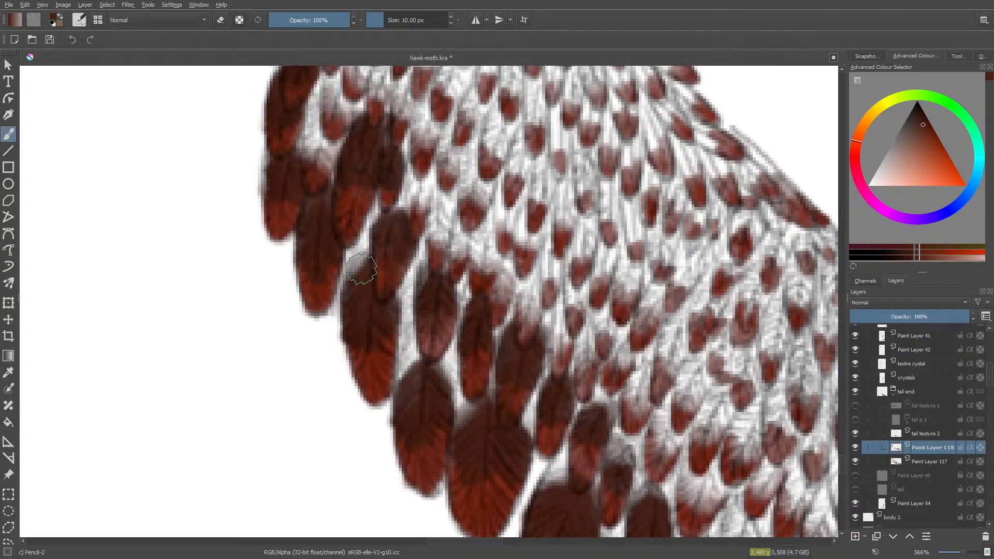
Step: Fill in dark brown on the pale upper-left edge of the long outer feather and softly erase the excess above it
{"action": "mouse_move", "coordinate": [361, 269]}
{"action": "left_mouse_down"}
{"action": "mouse_move", "coordinate": [356, 243]}
{"action": "mouse_move", "coordinate": [357, 275]}
{"action": "mouse_move", "coordinate": [370, 209]}
{"action": "mouse_move", "coordinate": [360, 244]}
{"action": "mouse_move", "coordinate": [378, 220]}
{"action": "mouse_move", "coordinate": [344, 306]}
{"action": "left_mouse_up"}
{"action": "key", "text": "e"}
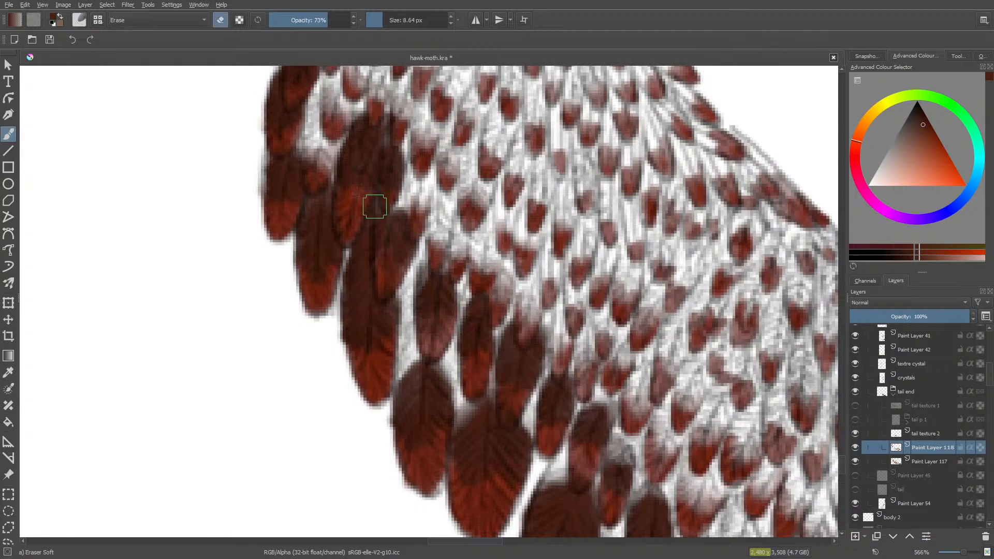
{"action": "left_click_drag", "start_coordinate": [352, 209], "coordinate": [342, 219]}
Step: Examine the tail feather shading against the whole hawk-moth and at closer range along the full tail
{"action": "scroll", "coordinate": [483, 256], "scroll_direction": "down", "scroll_amount": 14}
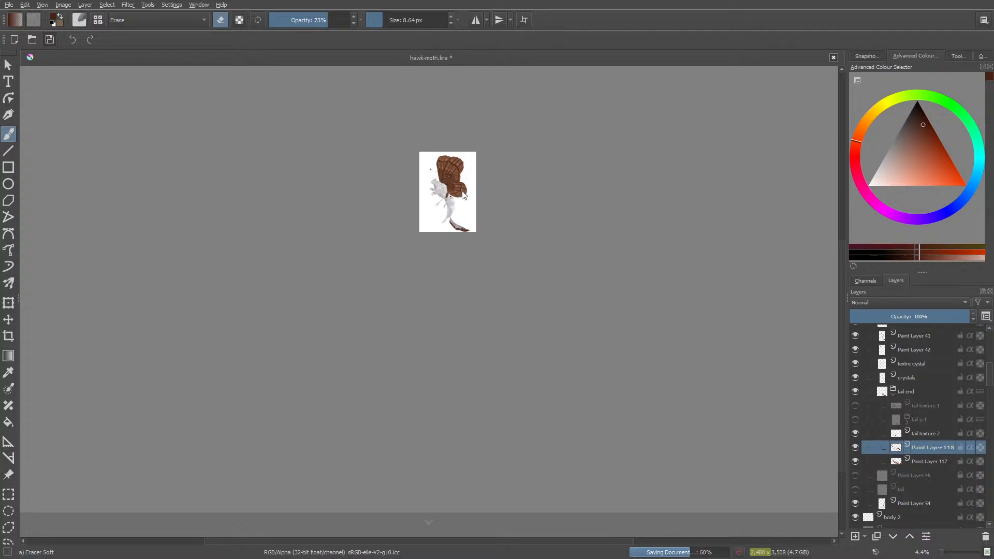
{"action": "scroll", "coordinate": [463, 195], "scroll_direction": "up", "scroll_amount": 2}
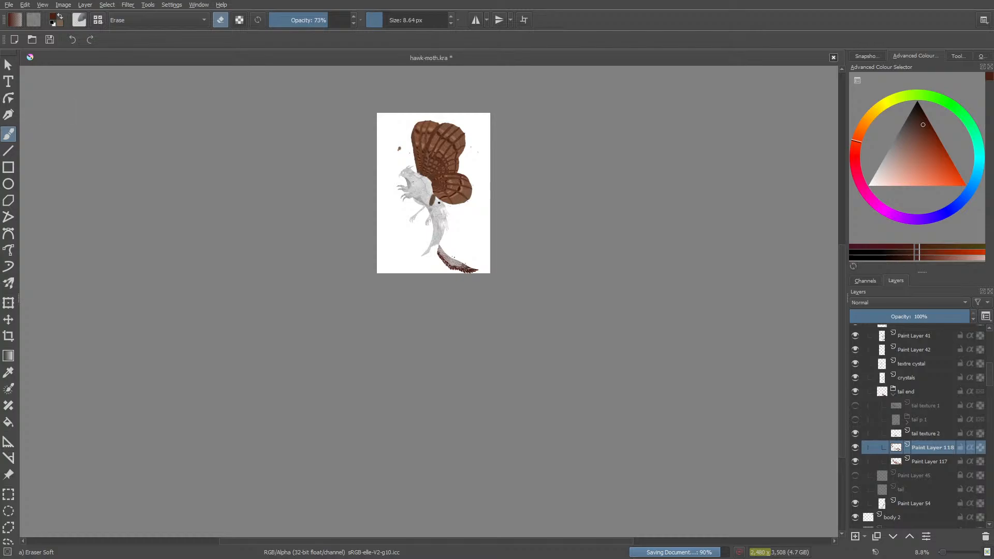
{"action": "scroll", "coordinate": [454, 246], "scroll_direction": "up", "scroll_amount": 3}
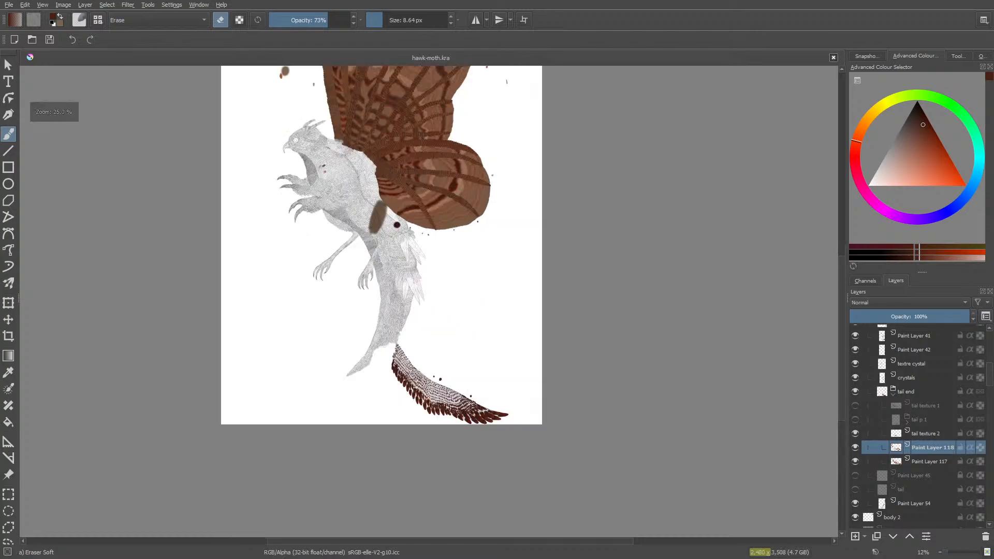
{"action": "scroll", "coordinate": [454, 246], "scroll_direction": "down", "scroll_amount": 3}
{"action": "scroll", "coordinate": [454, 245], "scroll_direction": "up", "scroll_amount": 5}
{"action": "scroll", "coordinate": [454, 245], "scroll_direction": "down", "scroll_amount": 2}
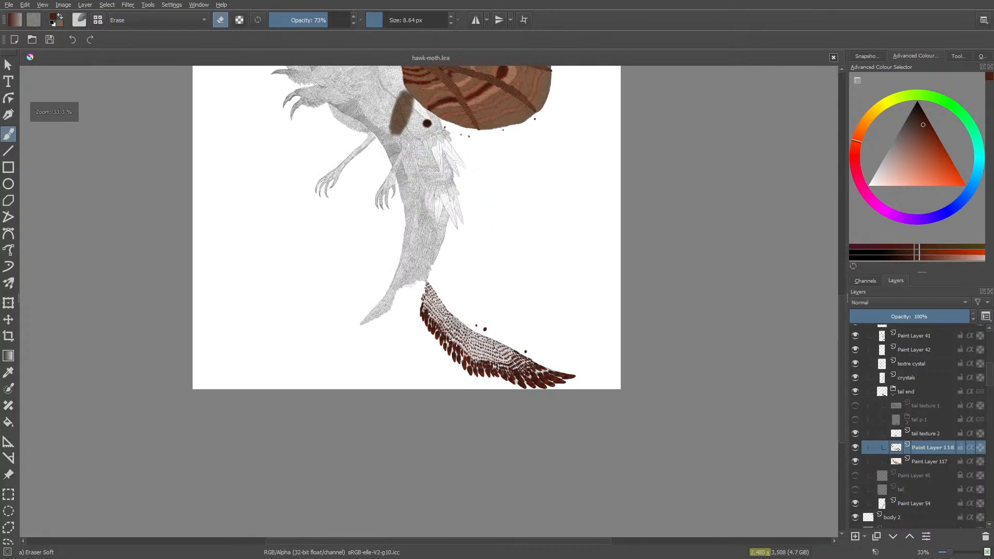
{"action": "scroll", "coordinate": [425, 217], "scroll_direction": "up", "scroll_amount": 4}
{"action": "scroll", "coordinate": [397, 93], "scroll_direction": "up", "scroll_amount": 2}
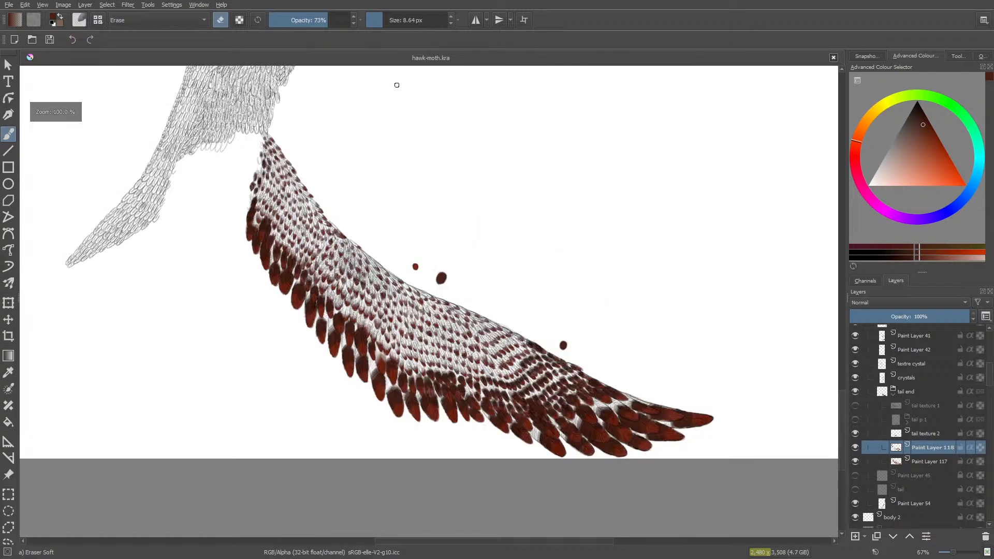
{"action": "scroll", "coordinate": [423, 227], "scroll_direction": "down", "scroll_amount": 1}
{"action": "scroll", "coordinate": [424, 227], "scroll_direction": "up", "scroll_amount": 2}
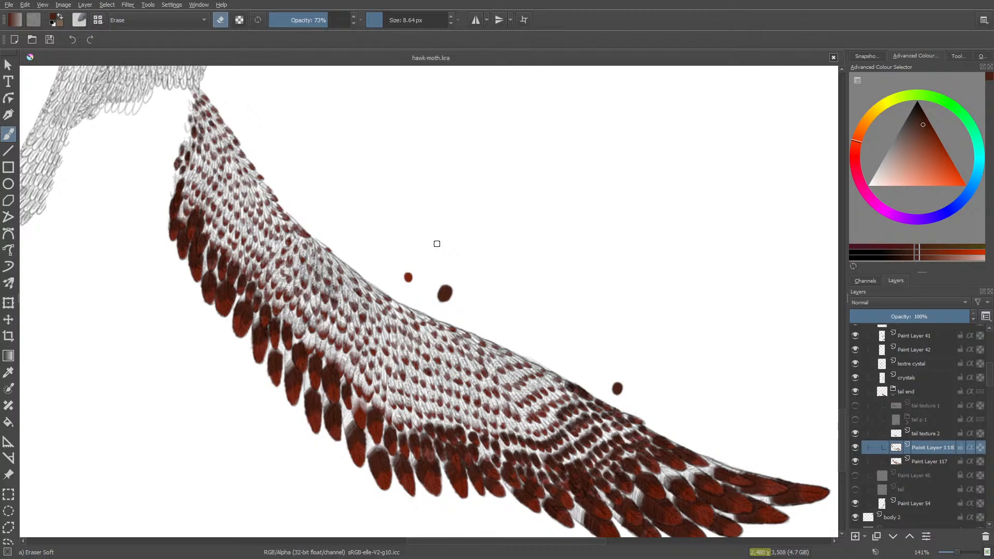
{"action": "key", "text": "slash"}
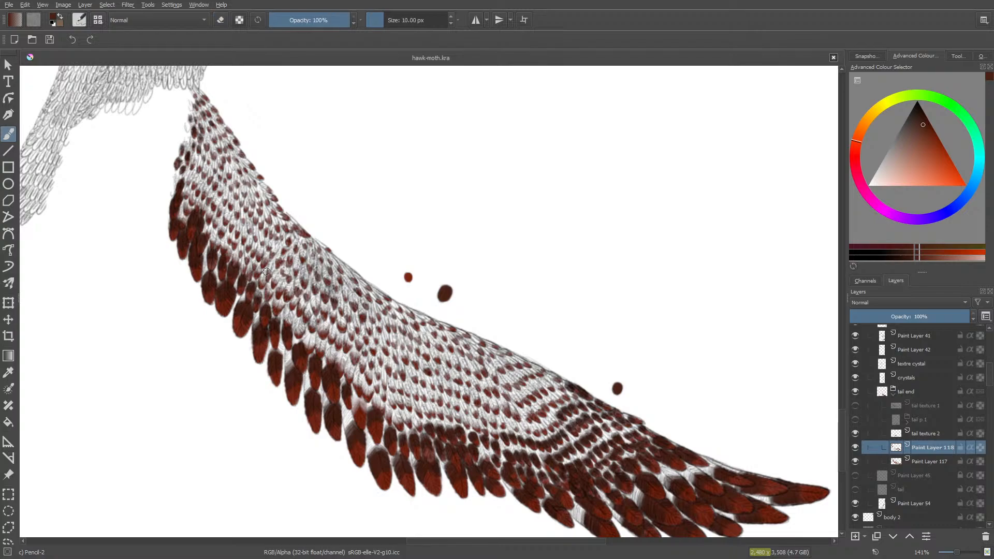